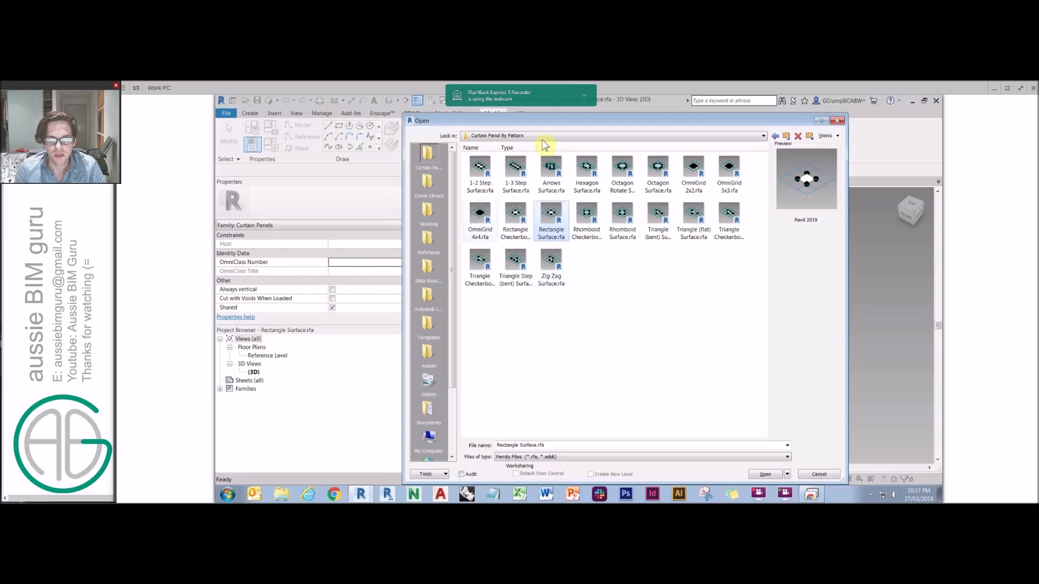
Step: Open the Rectangle Surface.rfa family from the Curtain Panel By Pattern folder in the Australia library
left_click(788, 137)
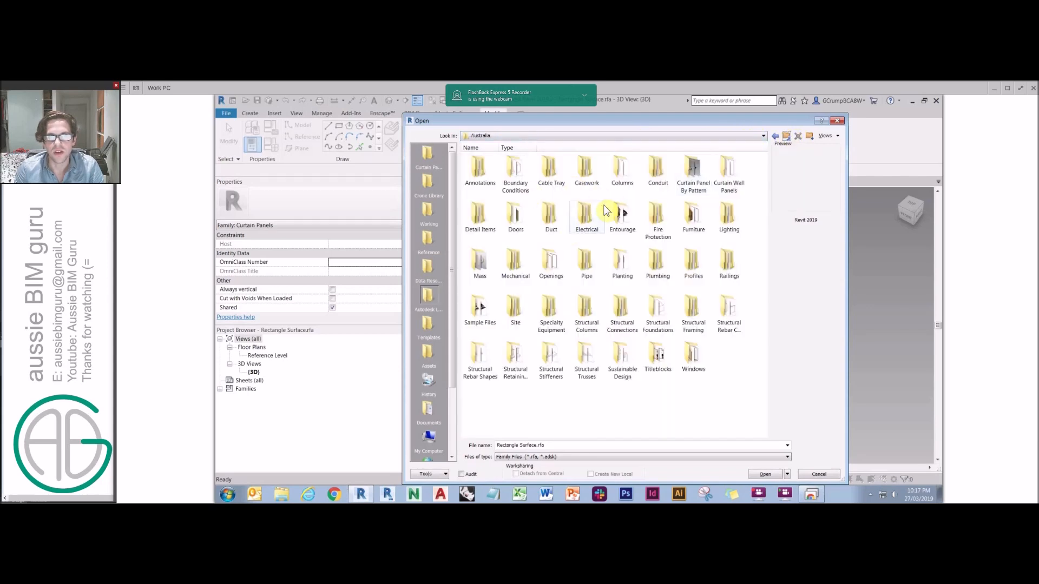
double_click(695, 167)
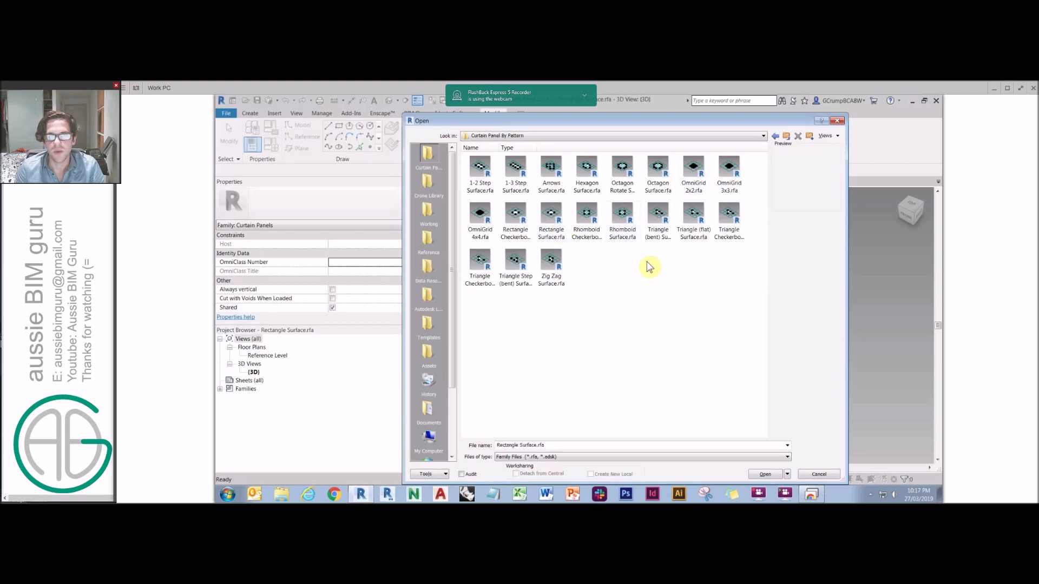
left_click(551, 215)
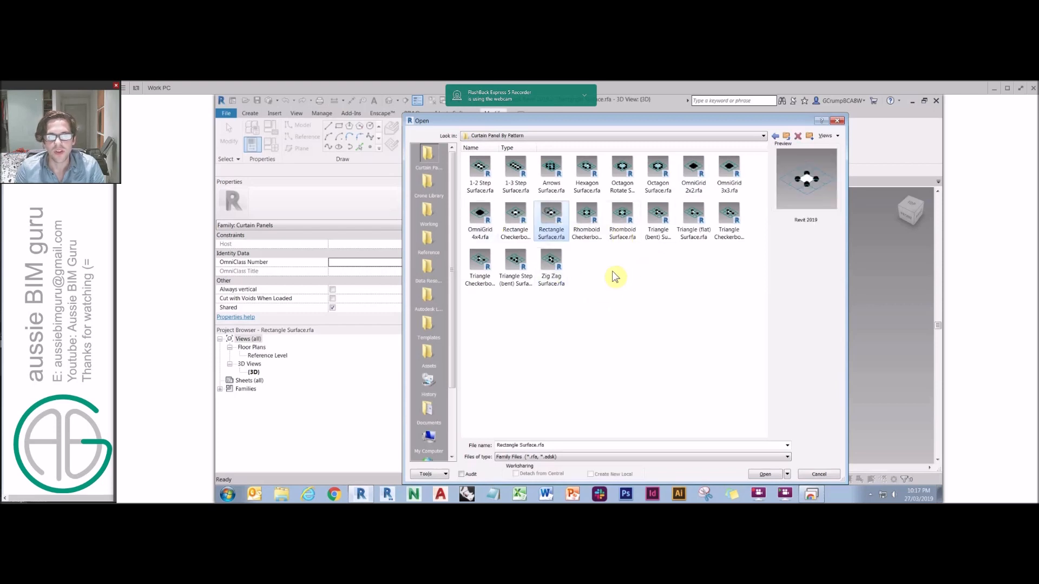
left_click(765, 474)
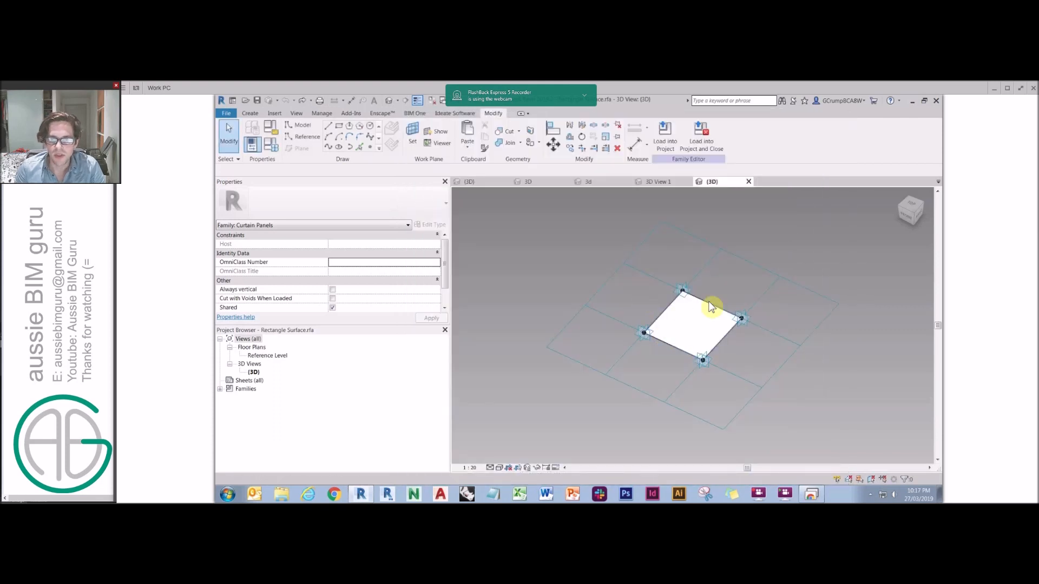
Step: Delete the rectangular panel surface, keeping its reference lines and adaptive points
left_click(708, 304)
key("Delete")
scroll(699, 318, "up", 2)
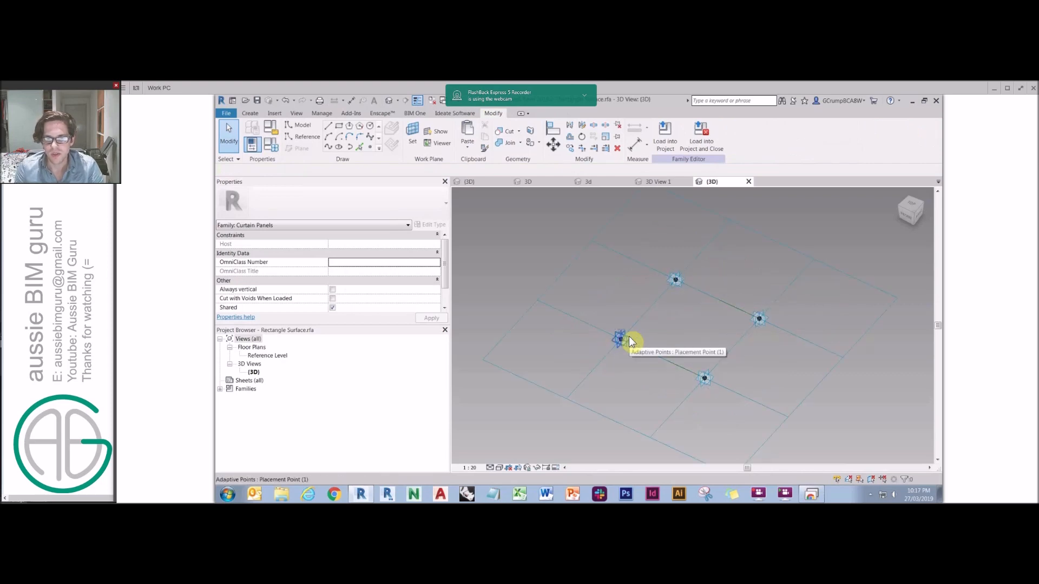
Step: Examine the panel's reference line chain and the numbered adaptive points at its corners
key("Tab")
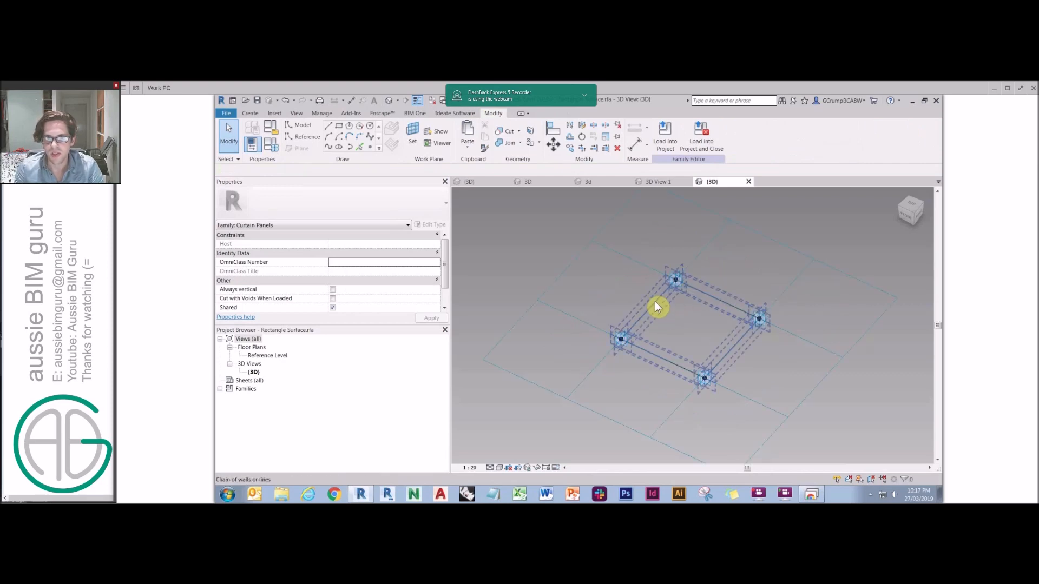
scroll(622, 349, "up", 4)
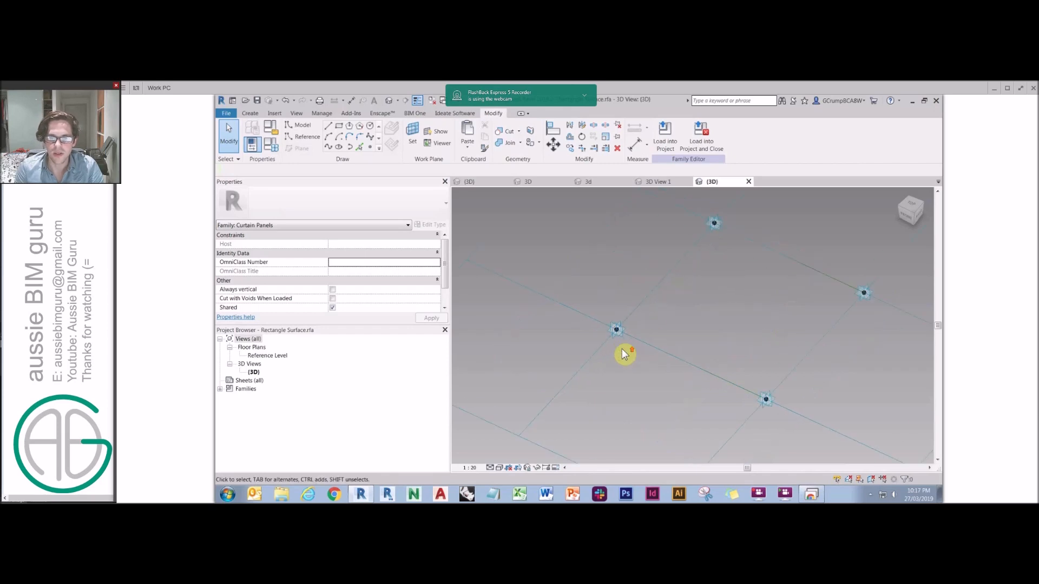
left_click(613, 315)
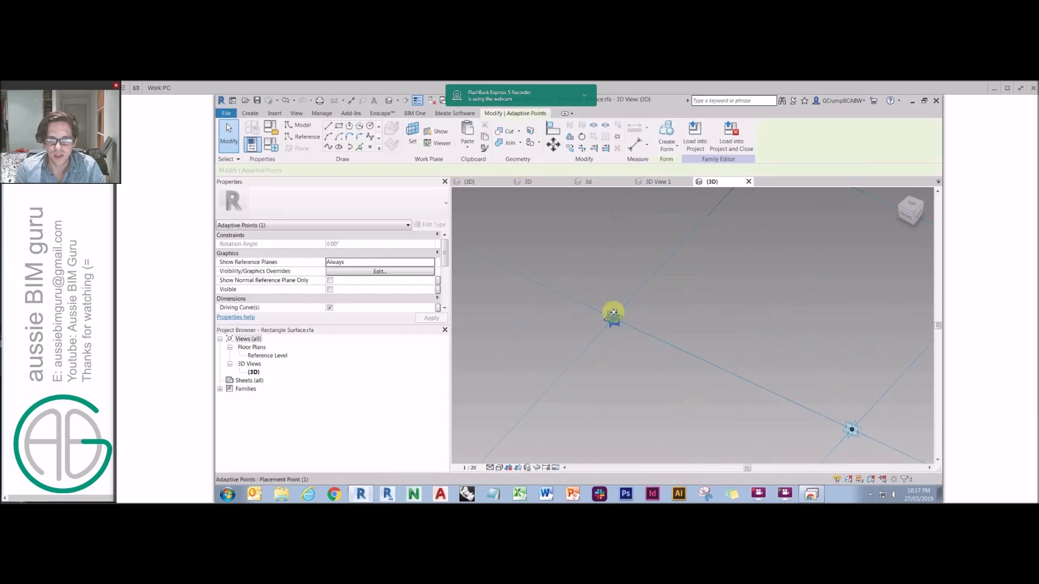
scroll(614, 312, "up", 1)
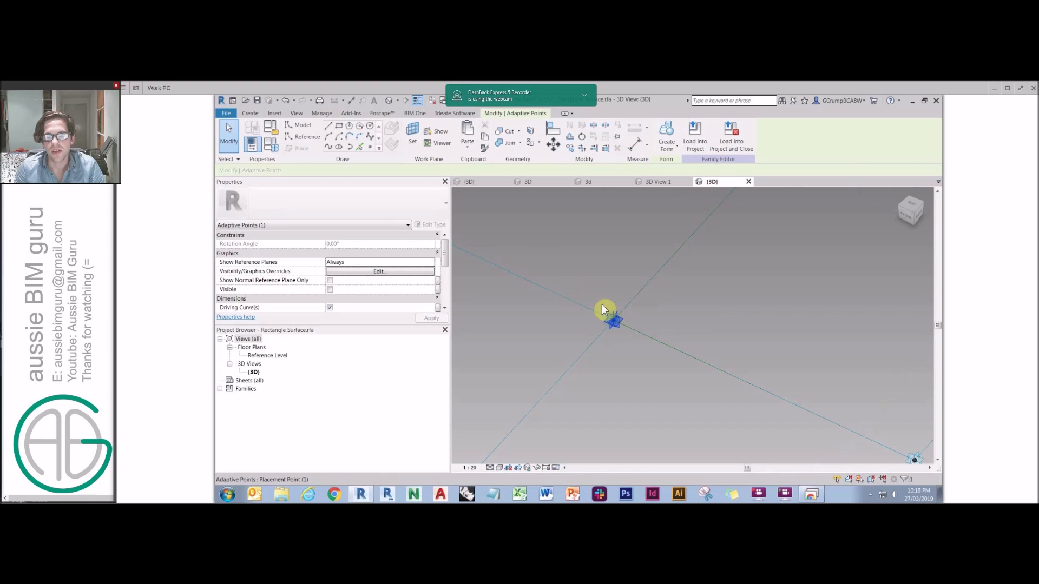
scroll(636, 326, "down", 3)
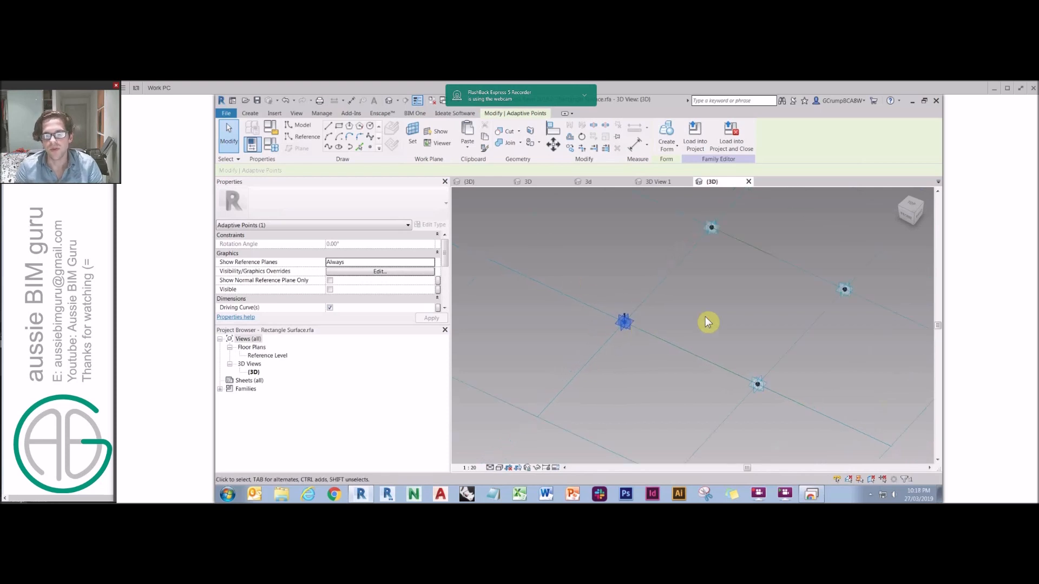
middle_click_drag(707, 320, 658, 338)
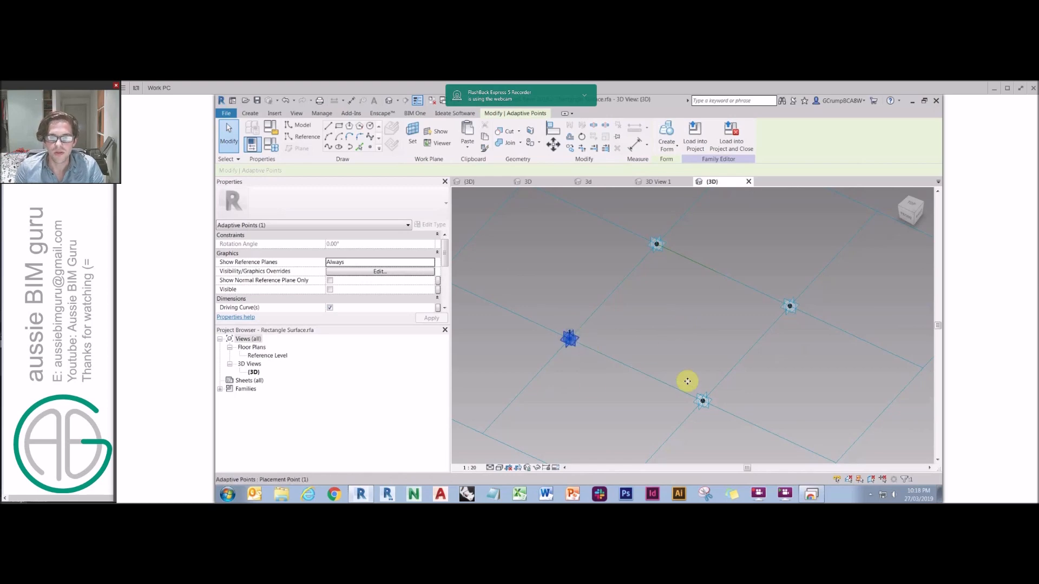
left_click(791, 306)
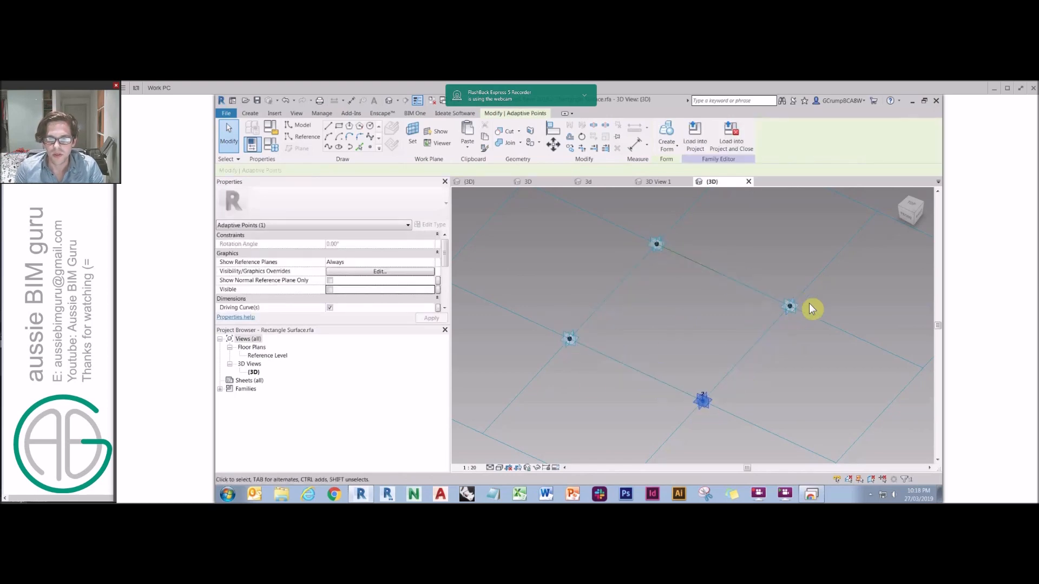
left_click(663, 245)
key("Tab")
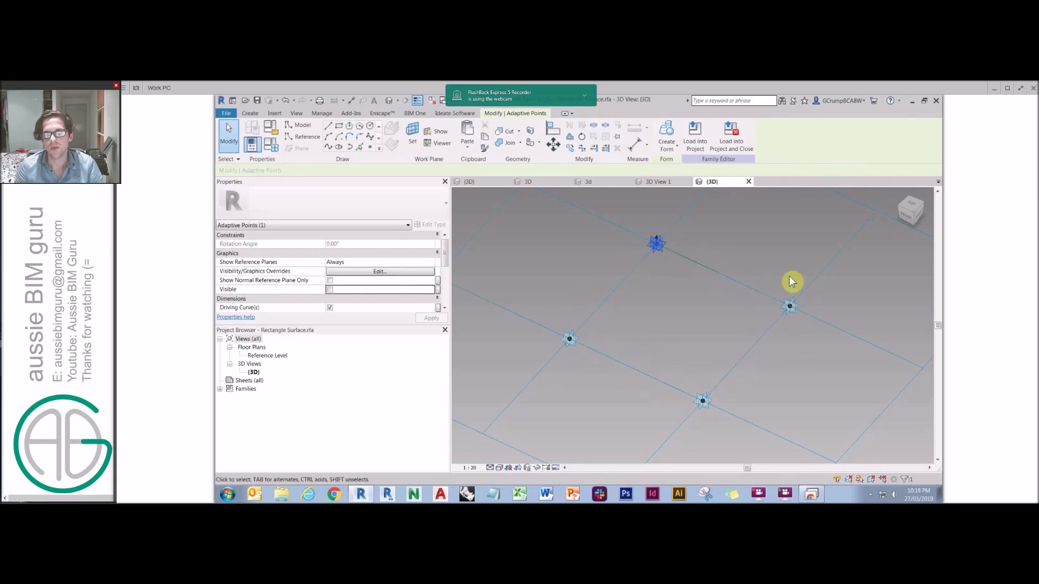
left_click(684, 310)
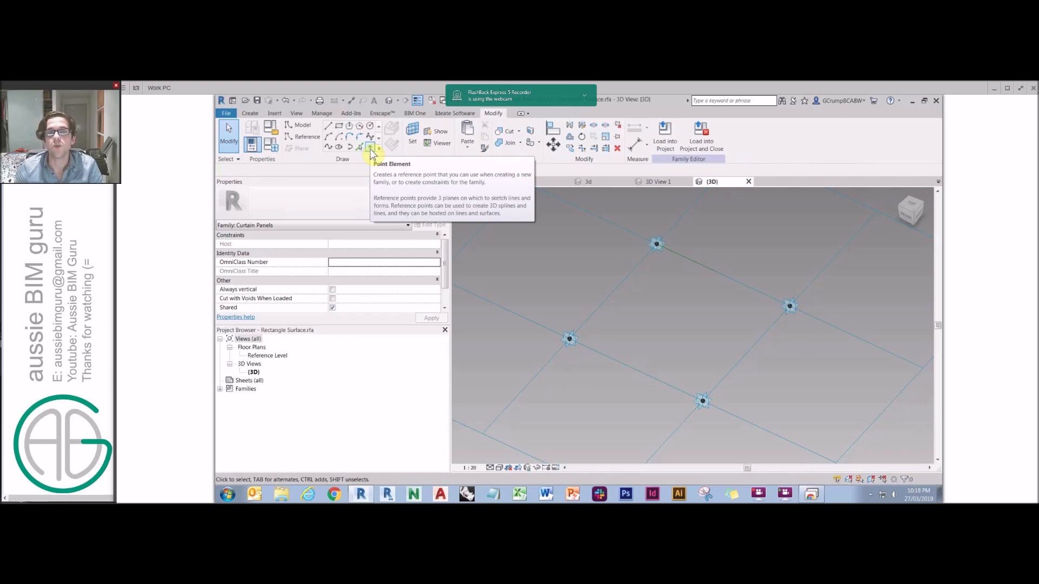
Step: Place four reference points with Point Element, two on each of two opposite reference lines of the panel boundary
left_click(370, 150)
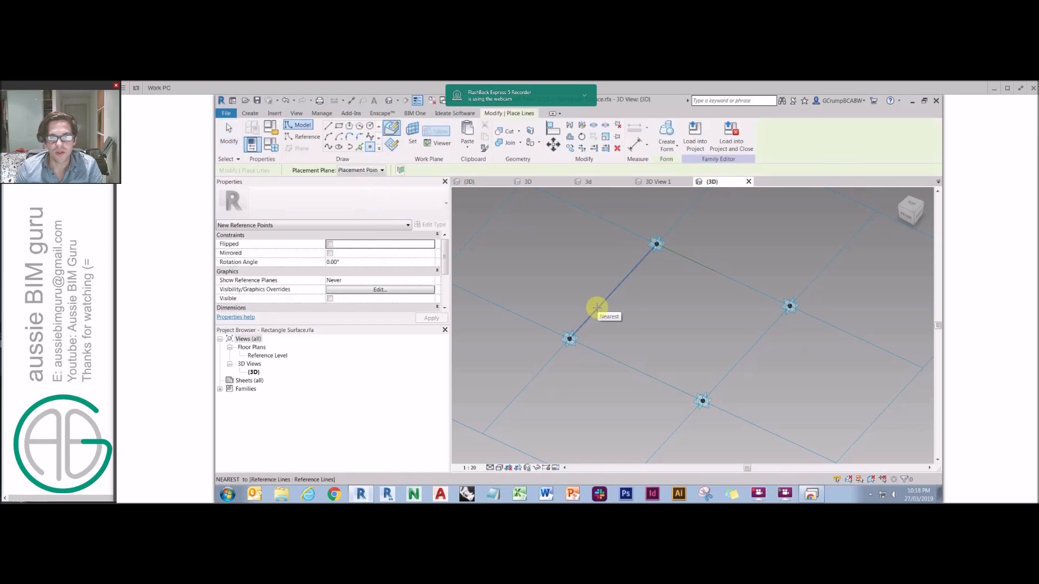
left_click(597, 308)
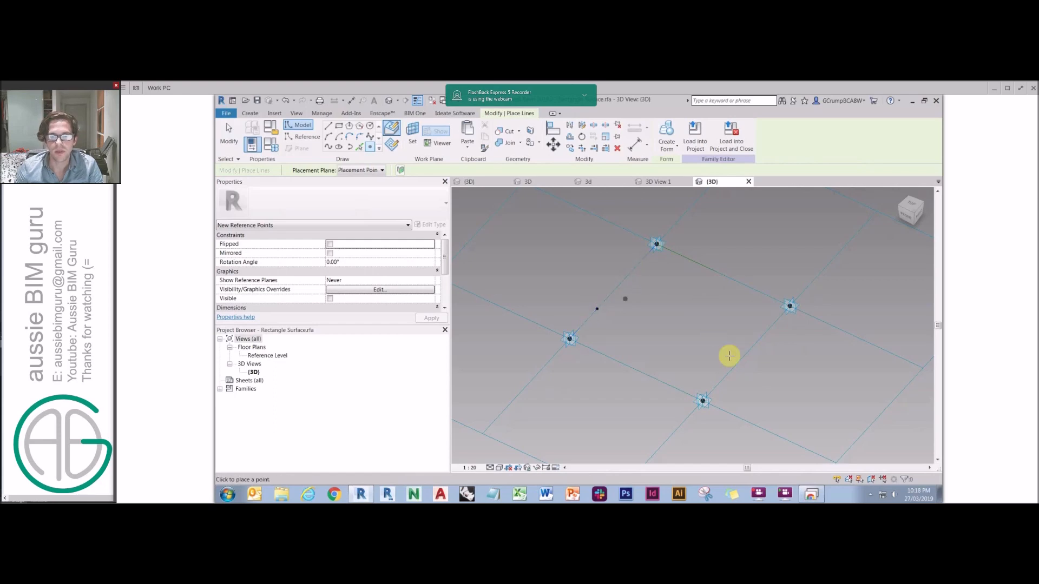
left_click(728, 372)
left_click(768, 328)
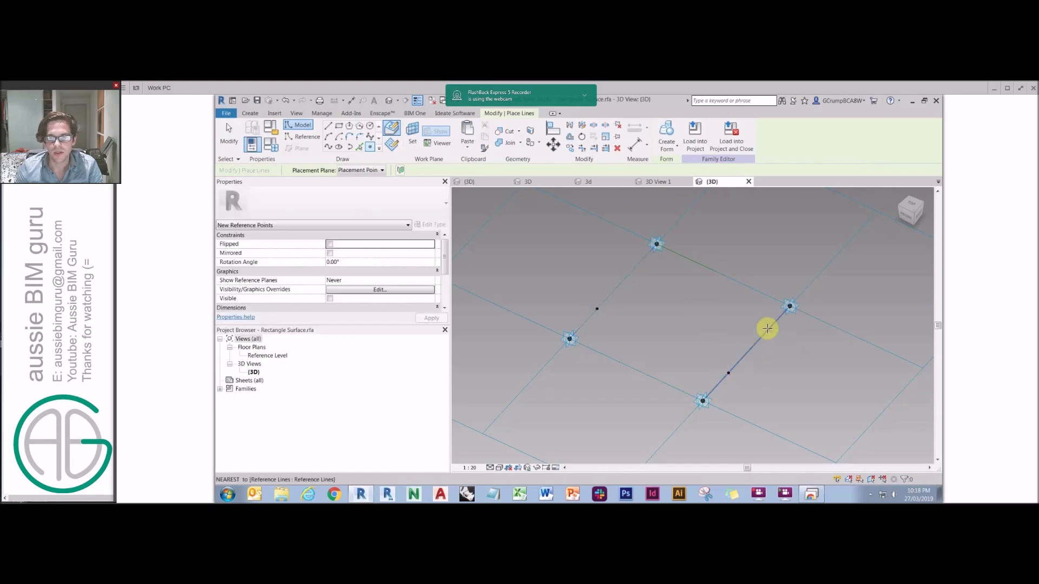
left_click(640, 264)
key("Escape")
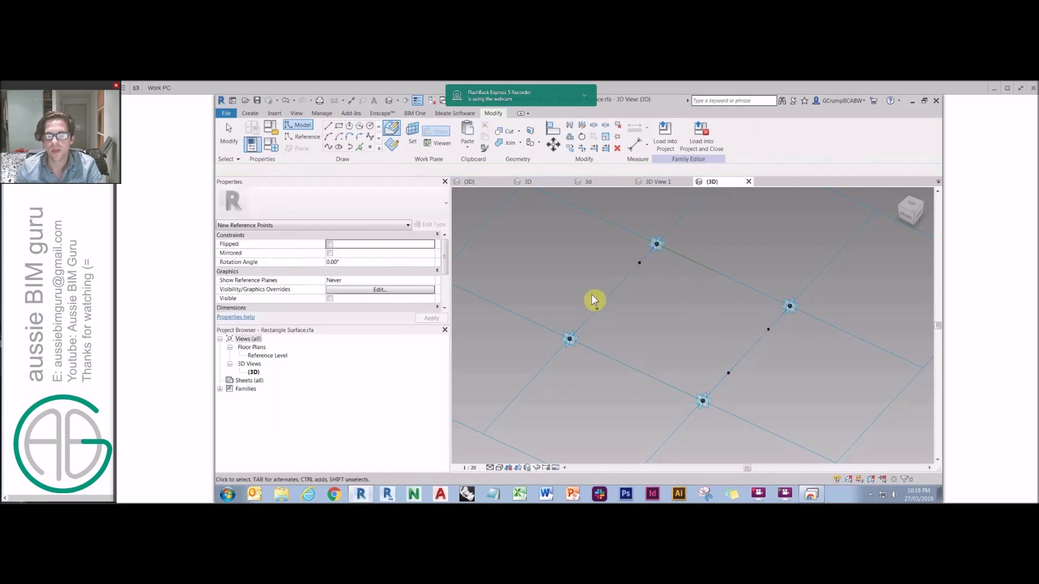
Step: Set the Normalized Curve Parameter to 0.4 for the pair of hosted points nearest adaptive points 1 and 2
left_click_drag(592, 294, 634, 327)
left_click_drag(729, 352, 748, 382, "ctrl")
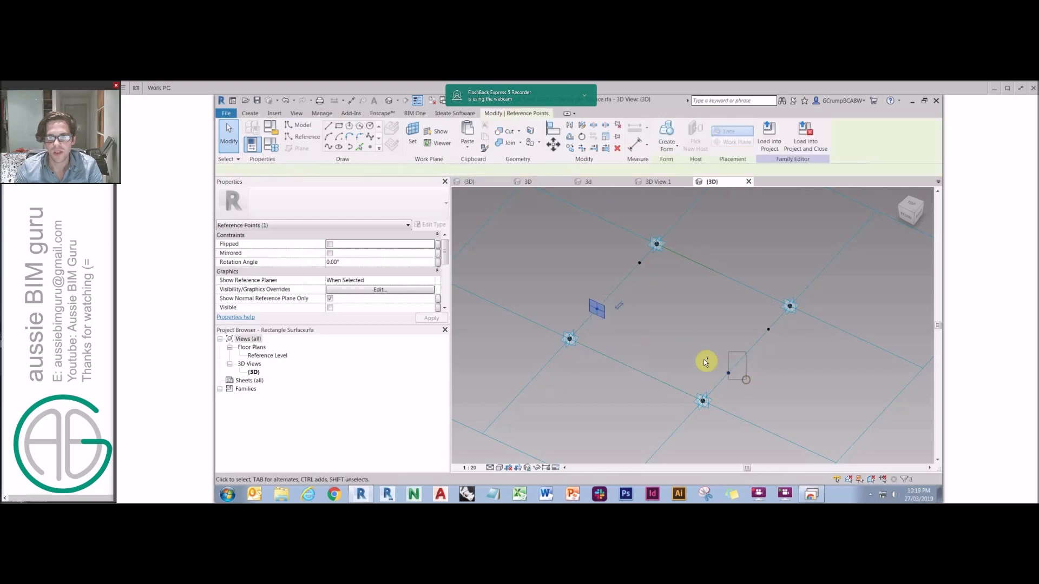
left_click_drag(443, 269, 443, 287)
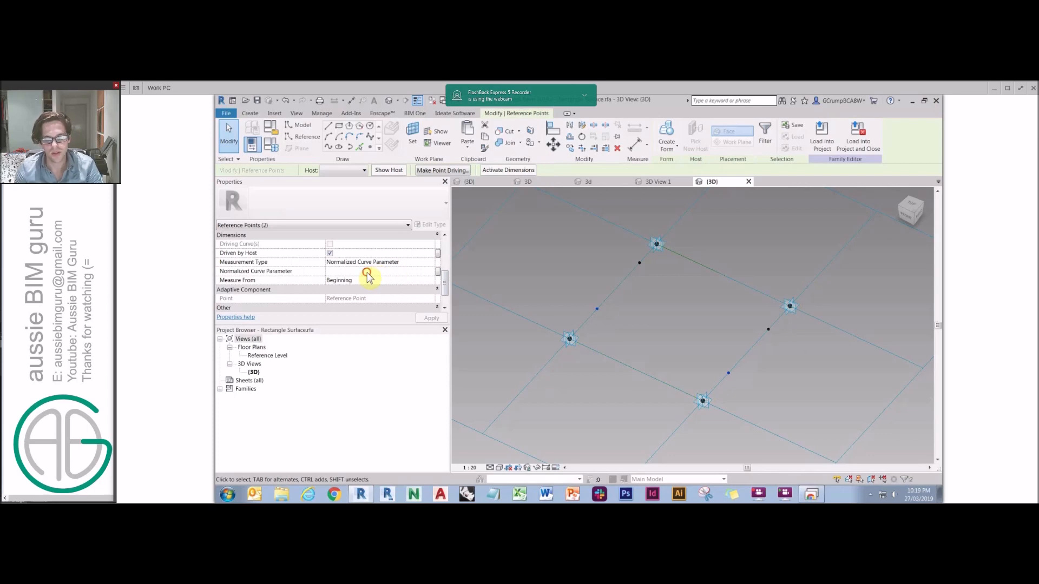
type("400000")
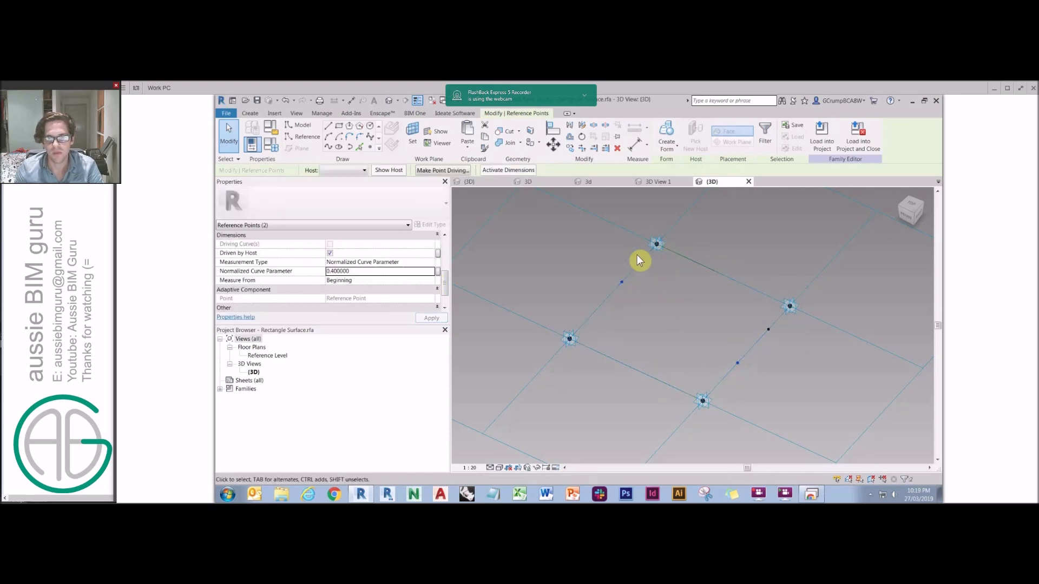
Step: Measure the other pair of hosted points from End and set their Normalized Curve Parameter to 0.4
left_click_drag(631, 253, 650, 273)
left_click_drag(754, 320, 779, 339, "ctrl")
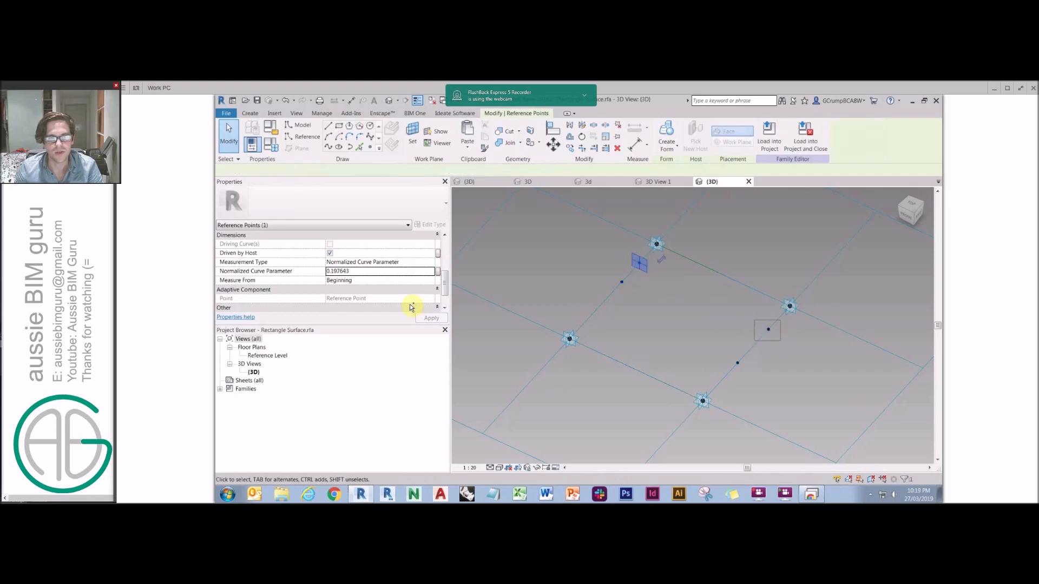
left_click(433, 284)
left_click(397, 298)
left_click(396, 271)
type("0.4")
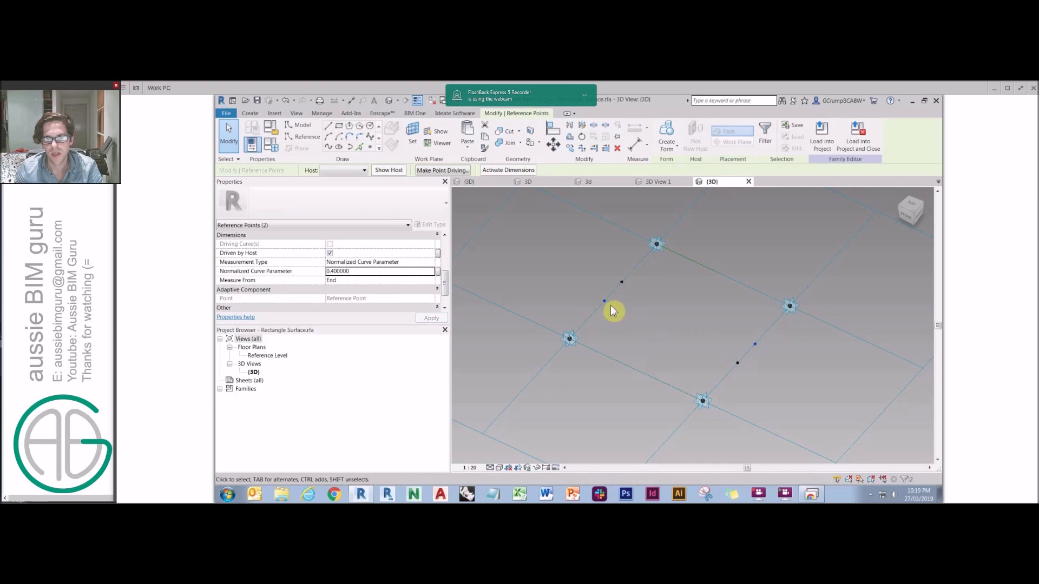
left_click(657, 256)
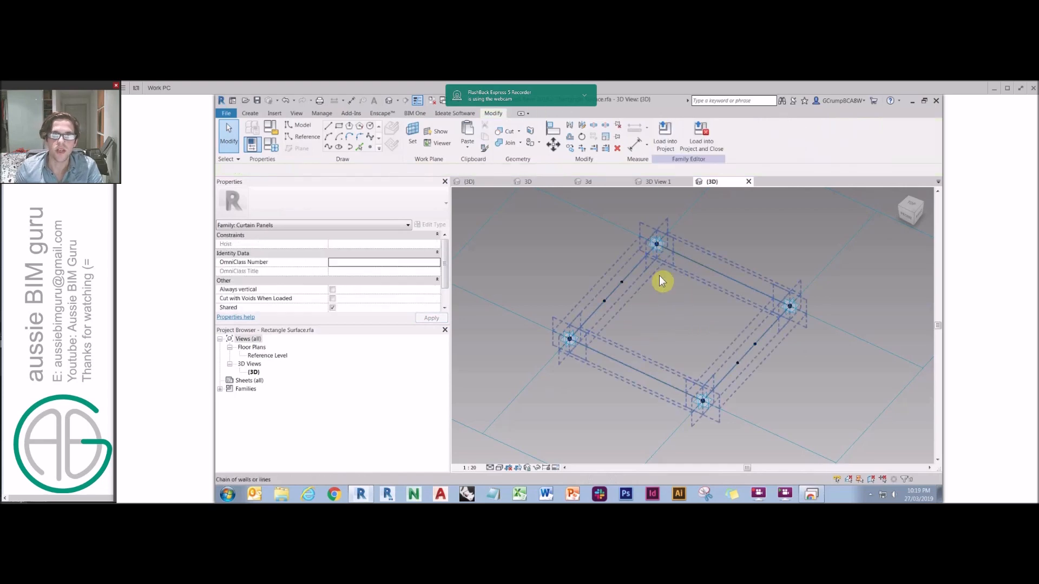
key("Tab")
left_click(678, 307)
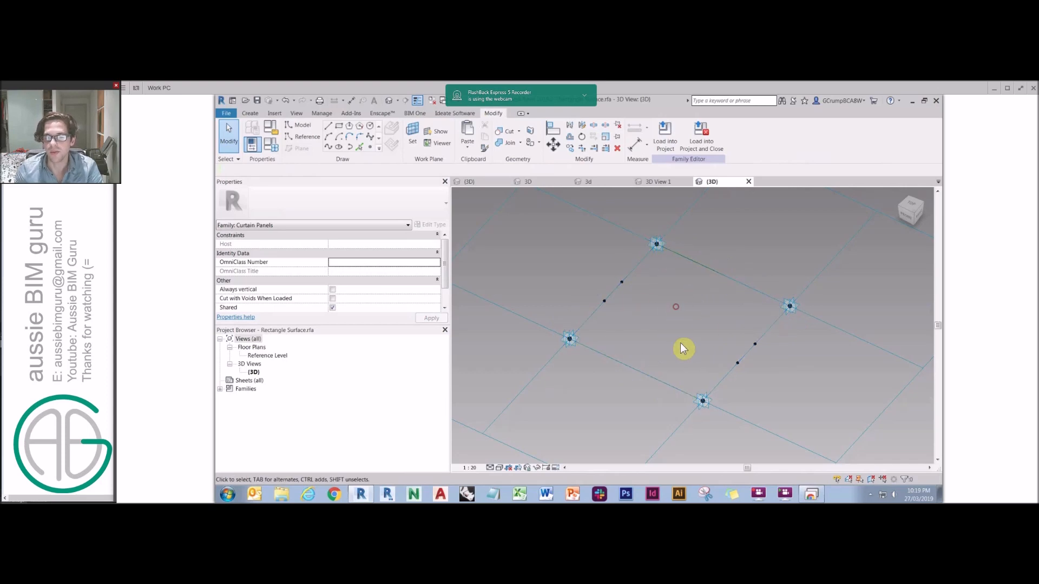
Step: Join the rear pair of hosted points with a spline through points and make it a reference line
left_click(754, 343, "ctrl")
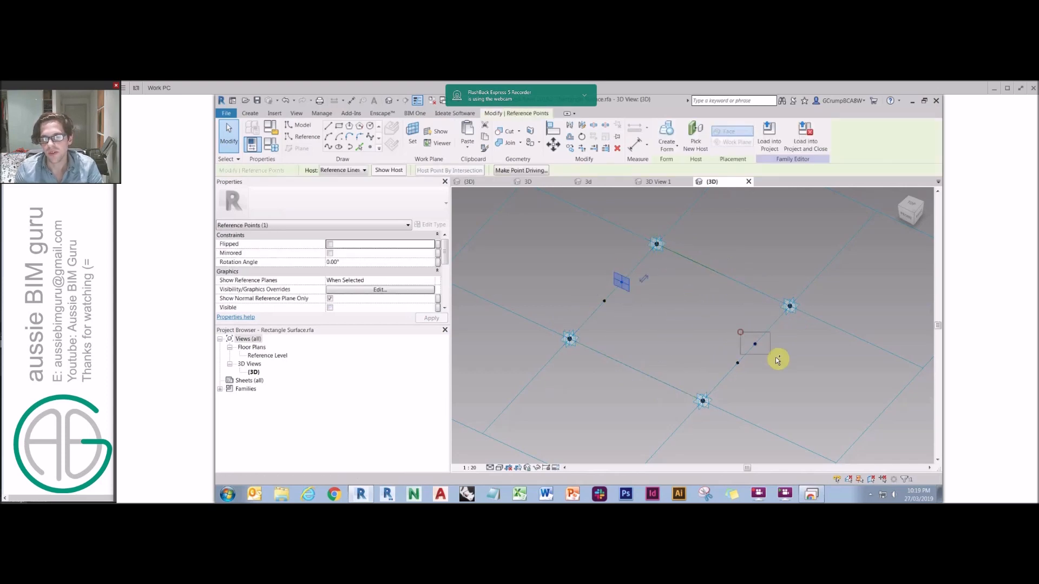
left_click(328, 148)
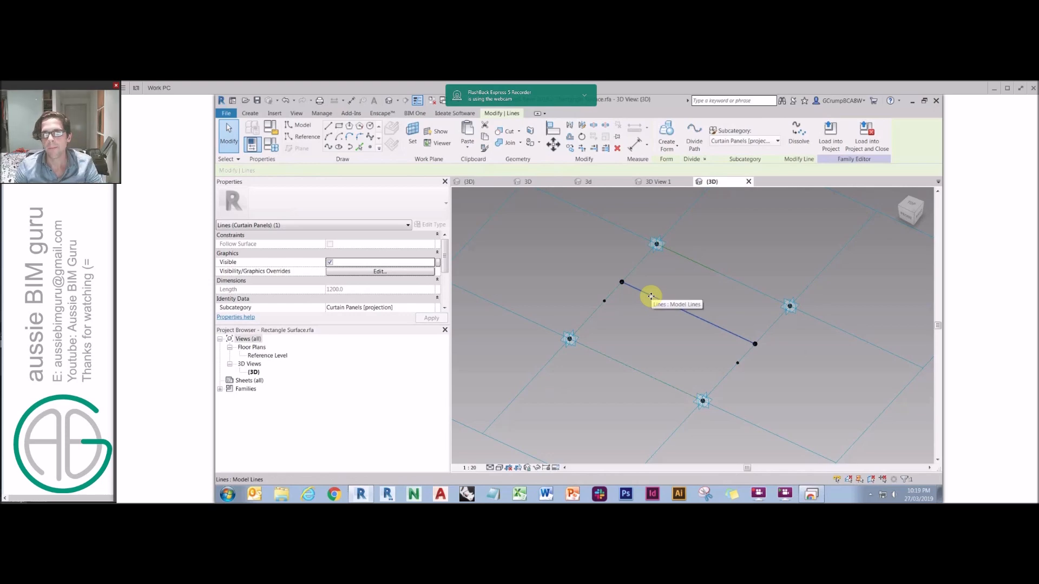
scroll(441, 276, "down", 2)
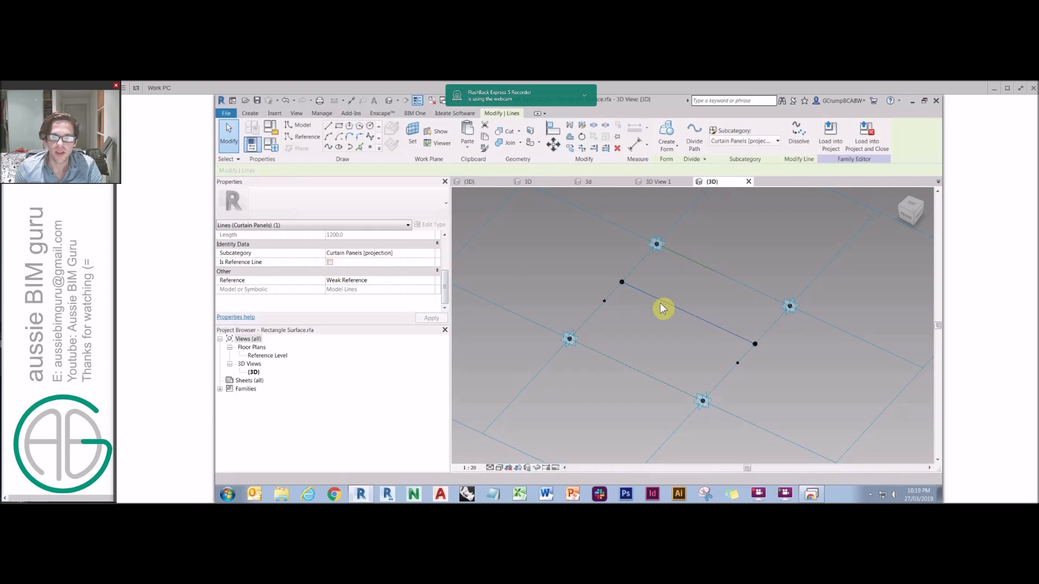
left_click(332, 266)
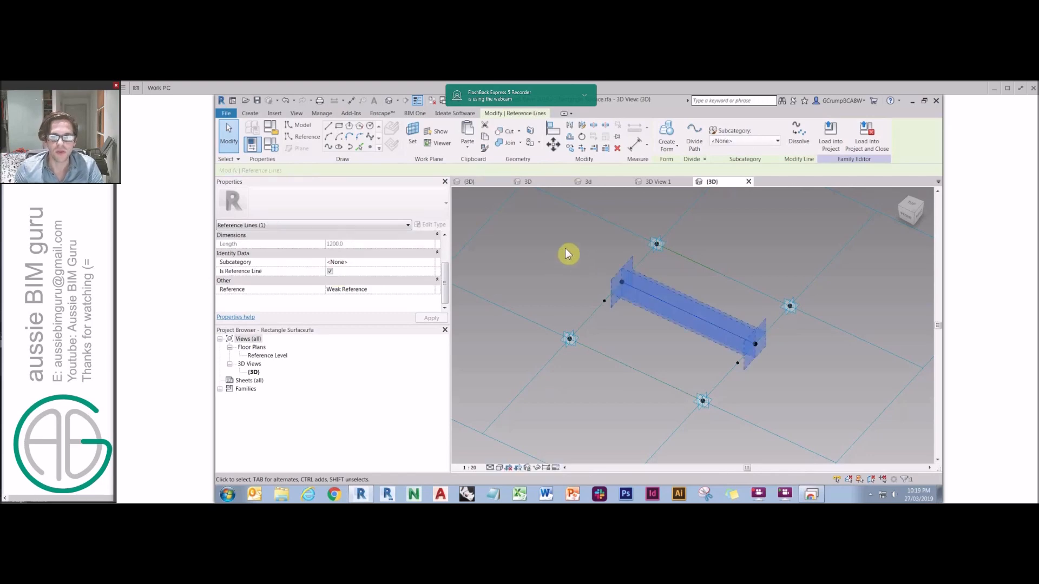
Step: Join the front pair of hosted points with a spline through points and make it a reference line
left_click(617, 322)
left_click(737, 362, "ctrl")
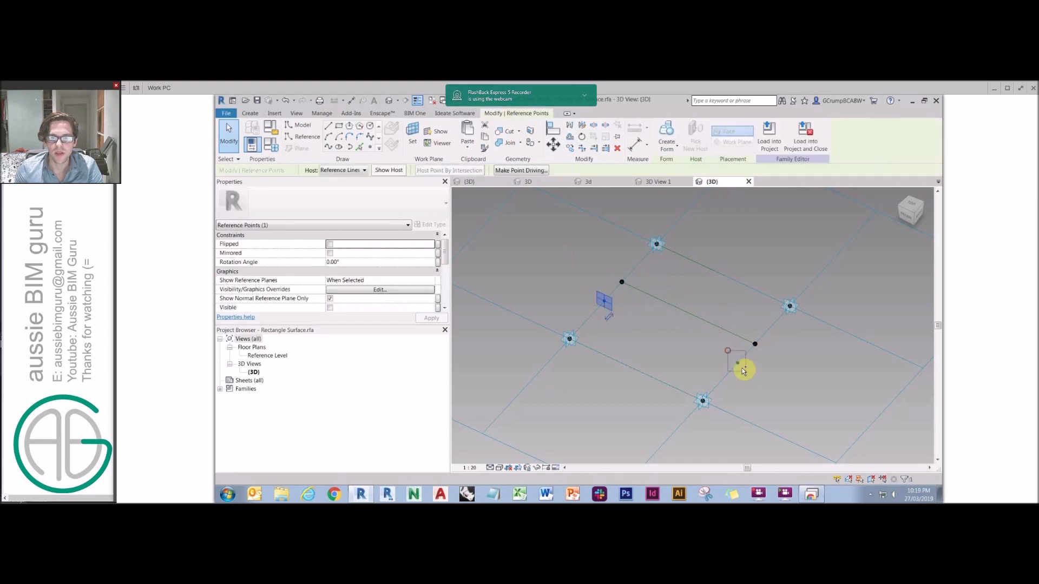
left_click(328, 148)
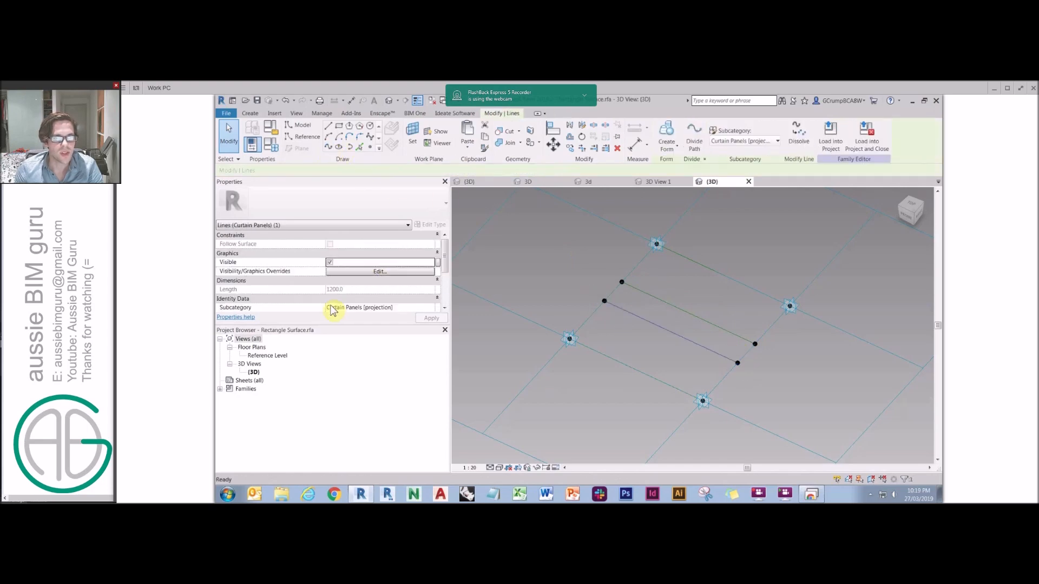
left_click_drag(445, 255, 447, 274)
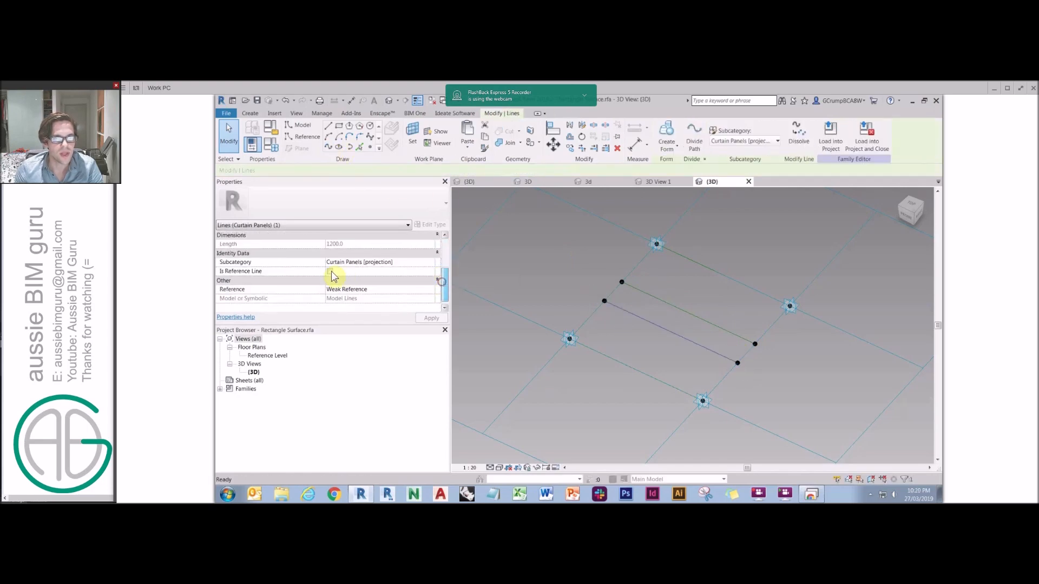
left_click(557, 240)
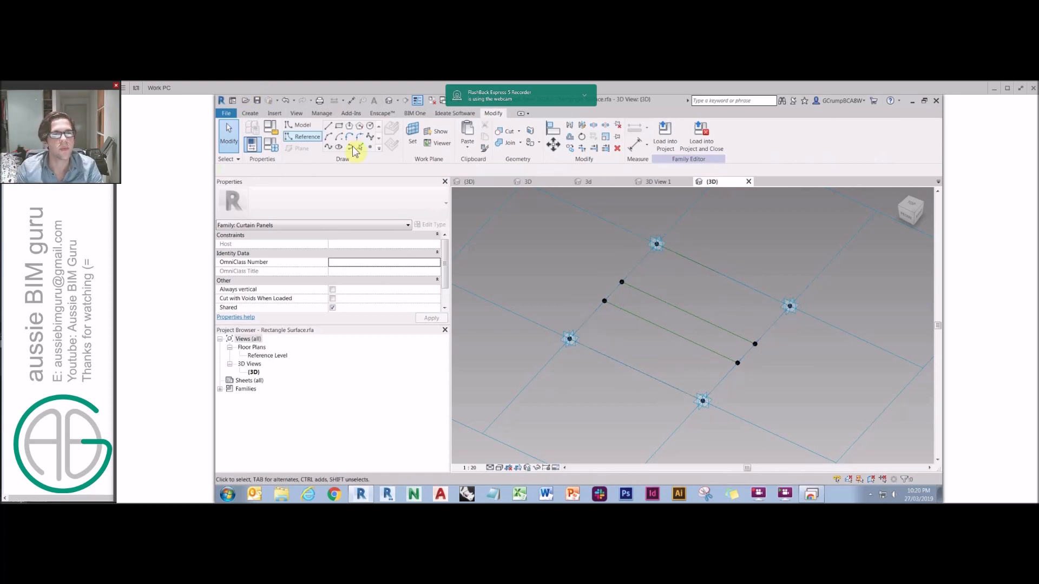
left_click(369, 146)
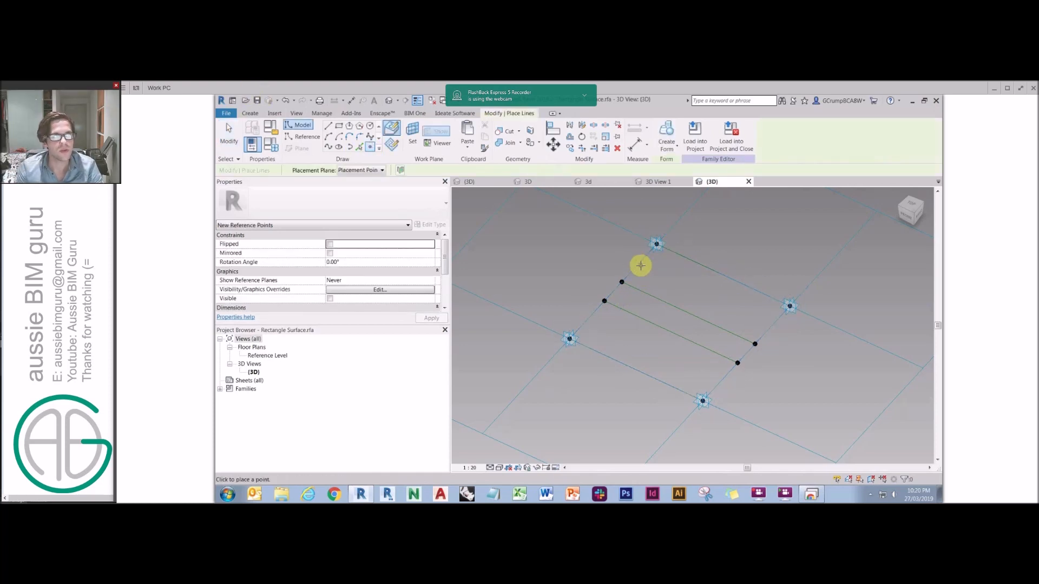
key("Escape")
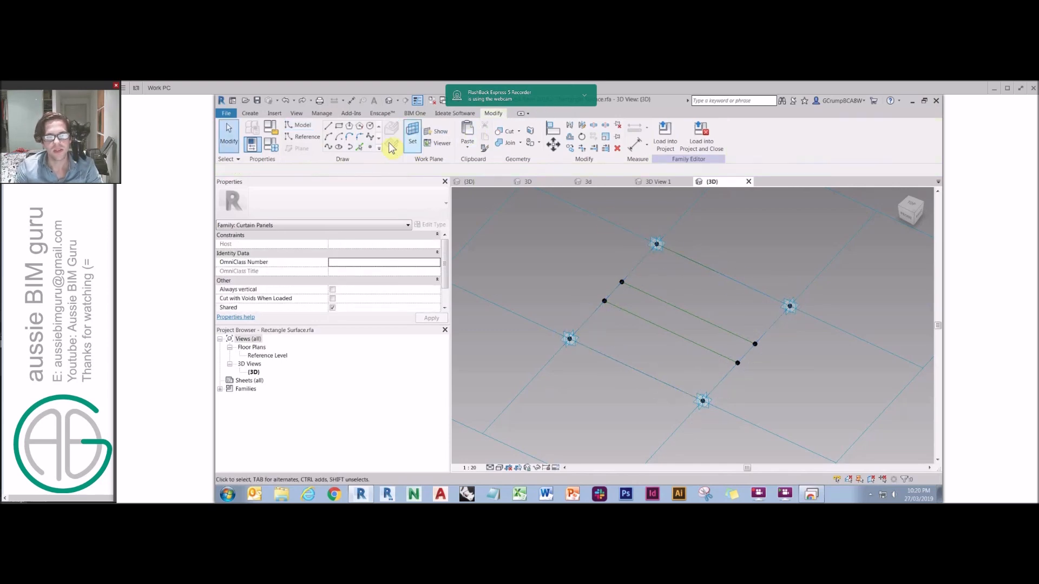
Step: Place four hosted reference points on the two side reference lines, one between each corner and the nearest inner hosted point
left_click(639, 262)
left_click(773, 325)
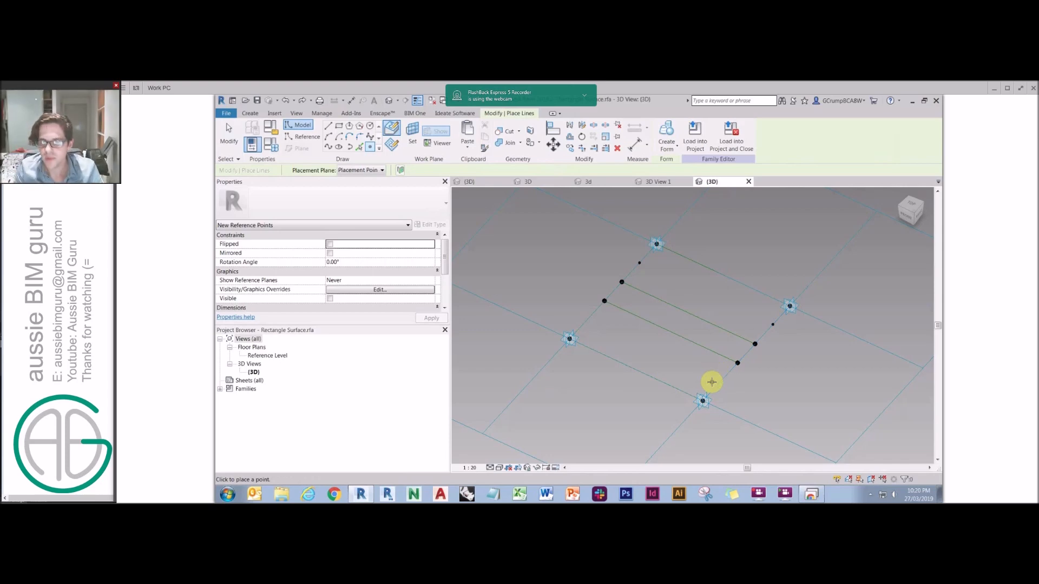
left_click(720, 381)
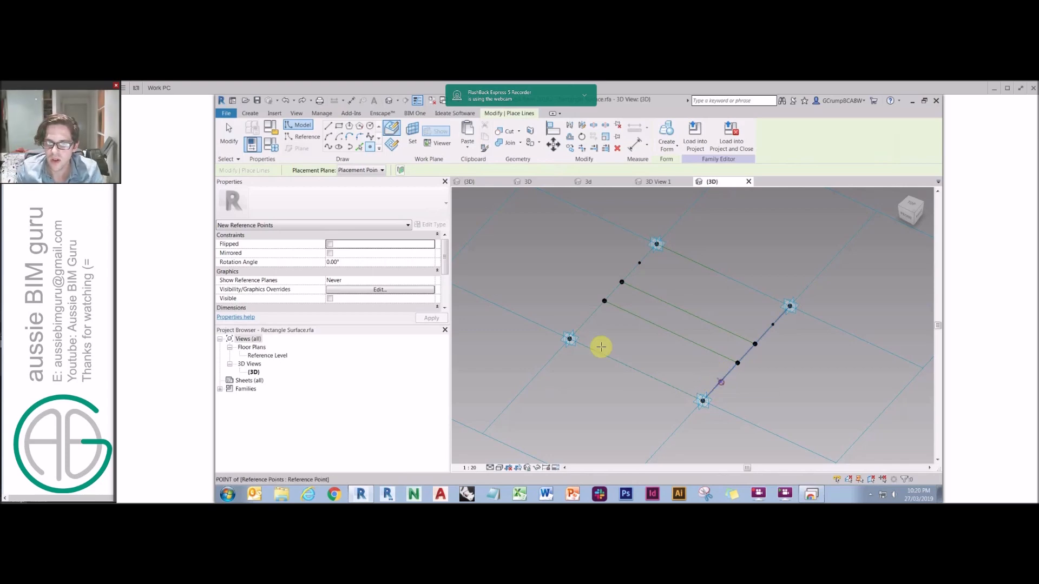
key("Escape")
Step: Set the Normalized Curve Parameter to 0.2 for the two new hosted points nearest the front corners
left_click(581, 314)
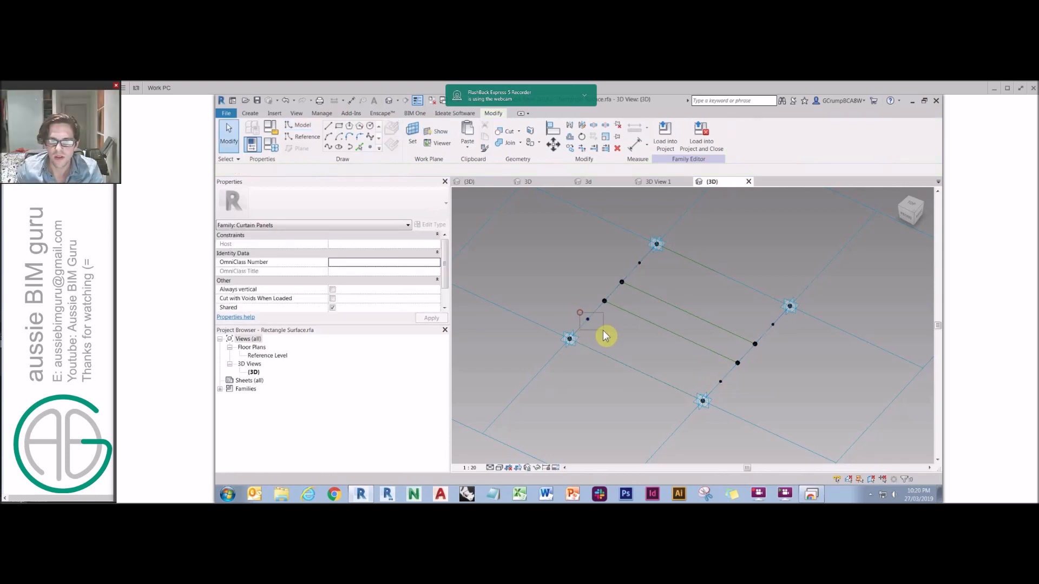
left_click(735, 388, "ctrl")
scroll(449, 265, "down", 3)
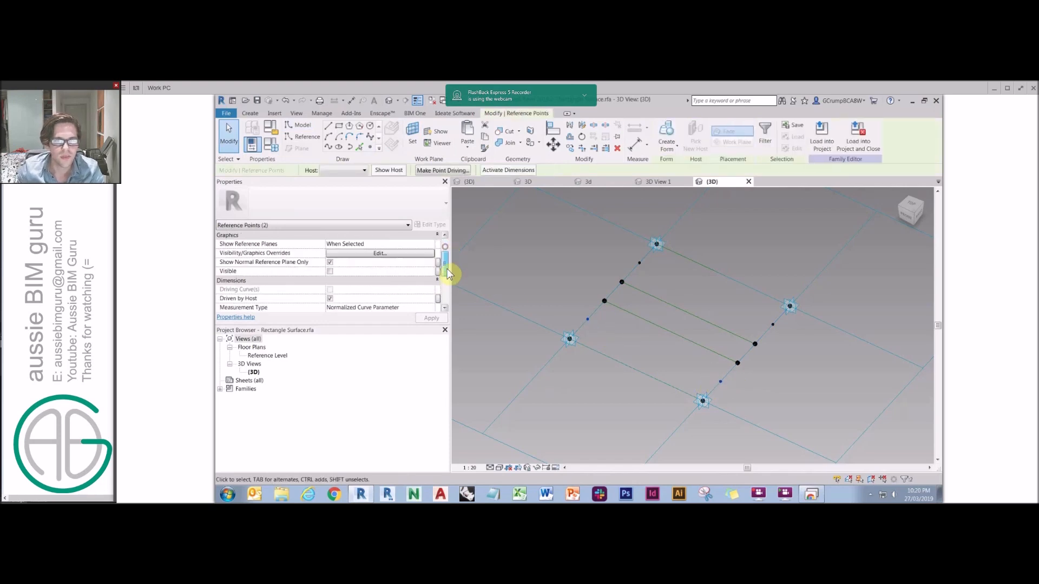
left_click(445, 273)
left_click(378, 289)
type("0.2")
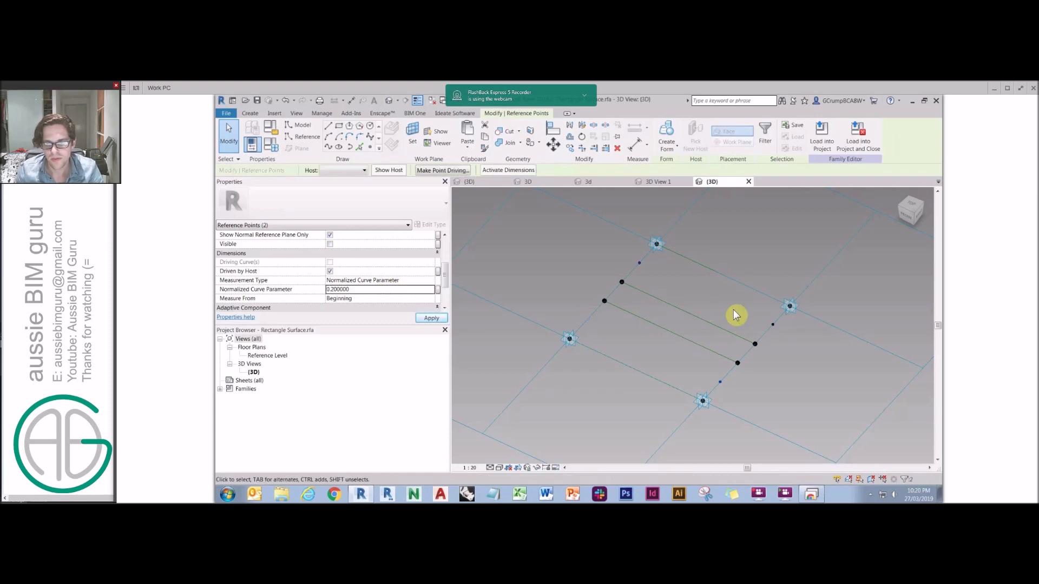
Step: Measure the original rear-left and front-right outer hosted points from End and set their Normalized Curve Parameter to 0.2
scroll(635, 266, "up", 4)
scroll(638, 287, "up", 5)
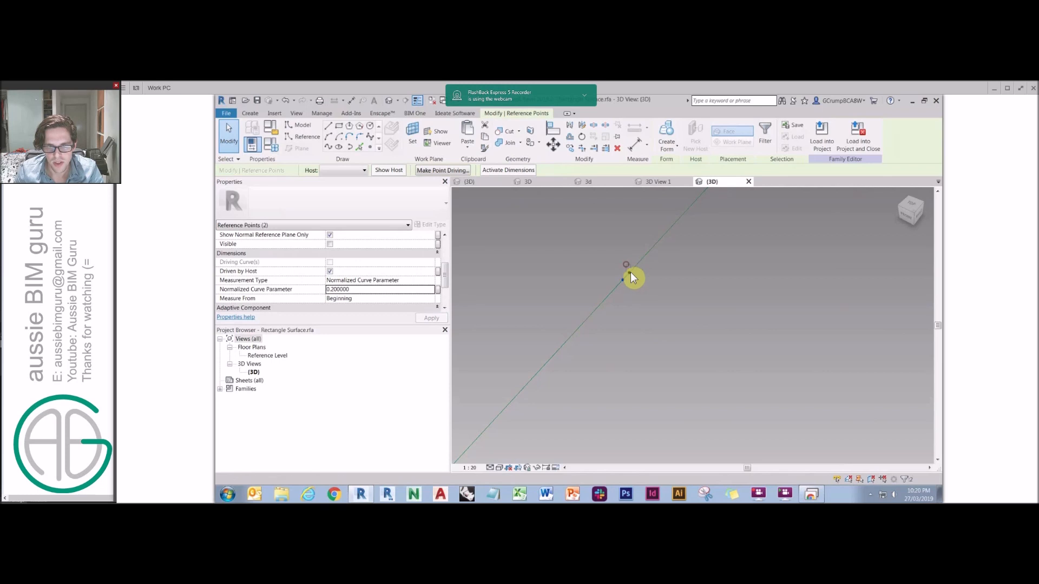
left_click(633, 279)
scroll(633, 276, "down", 5)
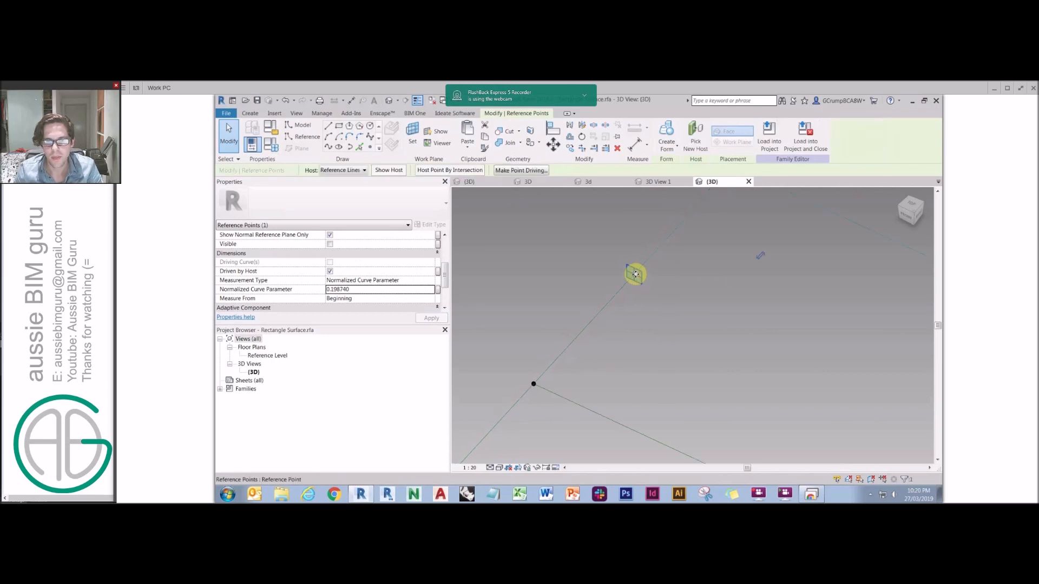
scroll(727, 325, "down", 1)
middle_click_drag(727, 325, 676, 317)
left_click_drag(741, 328, 765, 352, "ctrl")
left_click(680, 414, "ctrl")
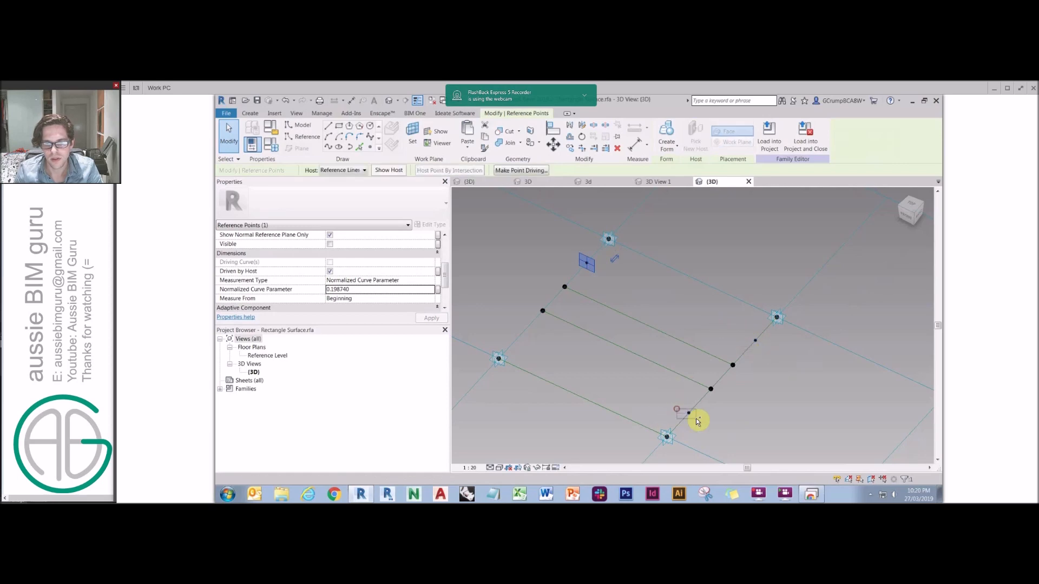
left_click(432, 282)
left_click(431, 281)
left_click(427, 291)
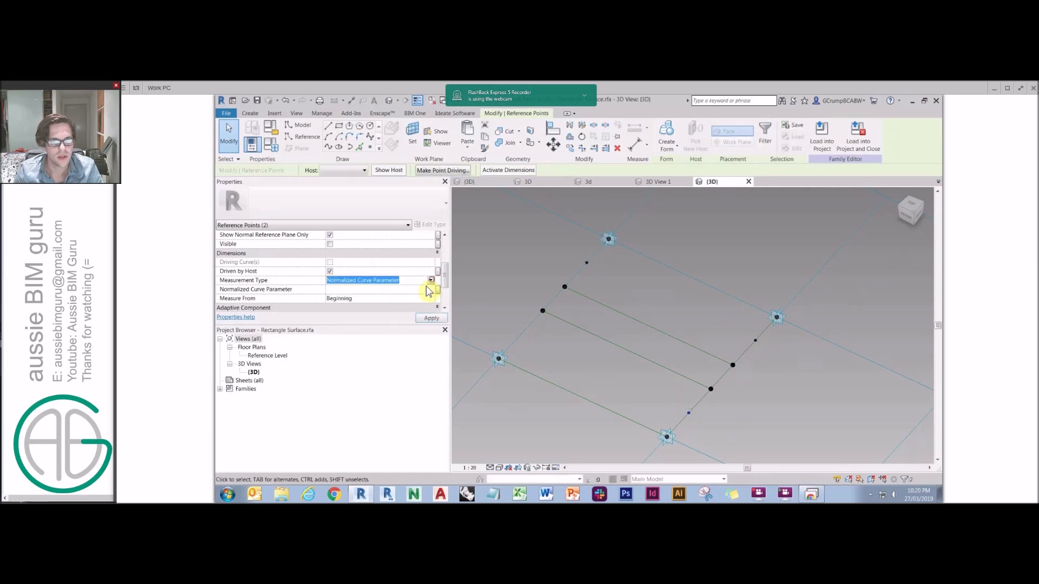
left_click(431, 300)
left_click(417, 315)
left_click(414, 292)
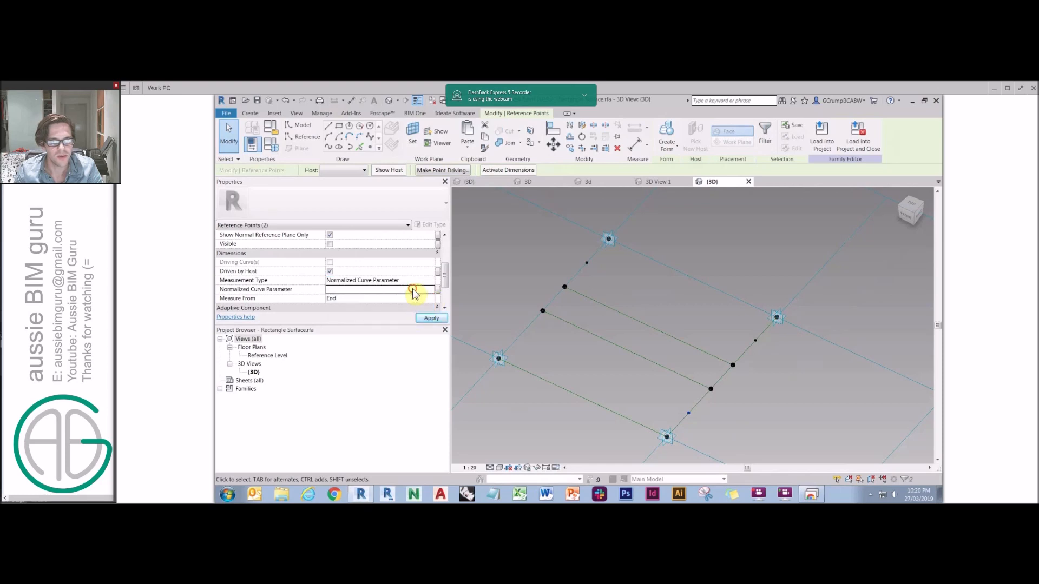
type("0.2")
key("Return")
Step: Reposition the original rear-right outer hosted point toward the front end of its reference line, matching the other outer points' spacing
scroll(758, 345, "up", 2)
scroll(758, 345, "up", 4)
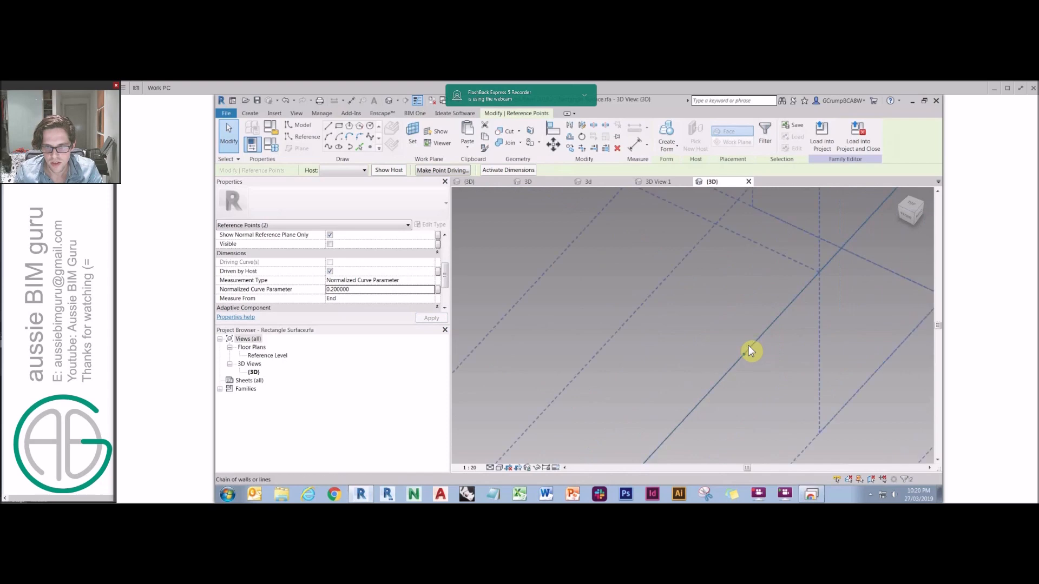
left_click(749, 347)
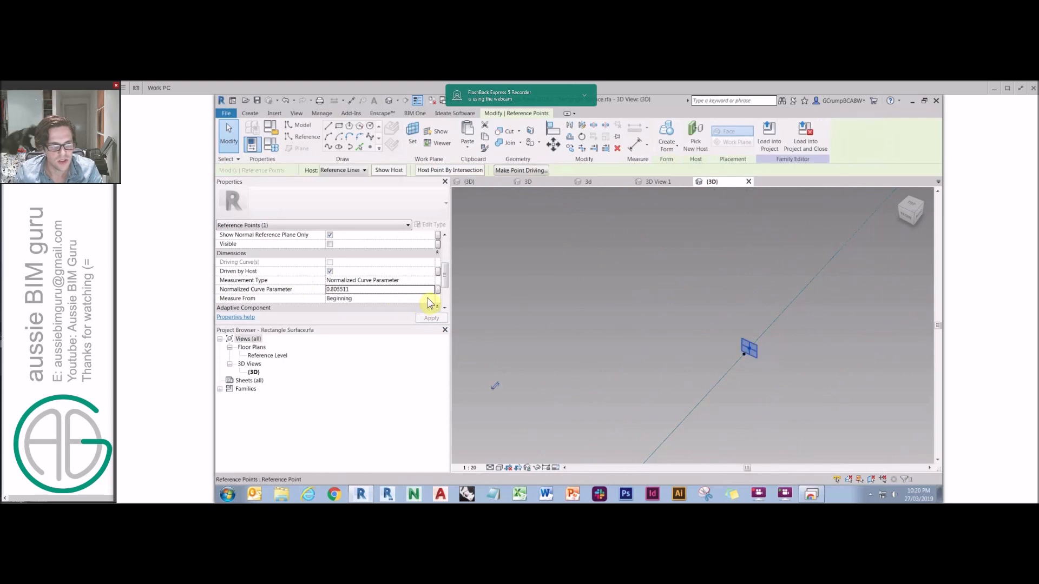
left_click(429, 299)
left_click(407, 293)
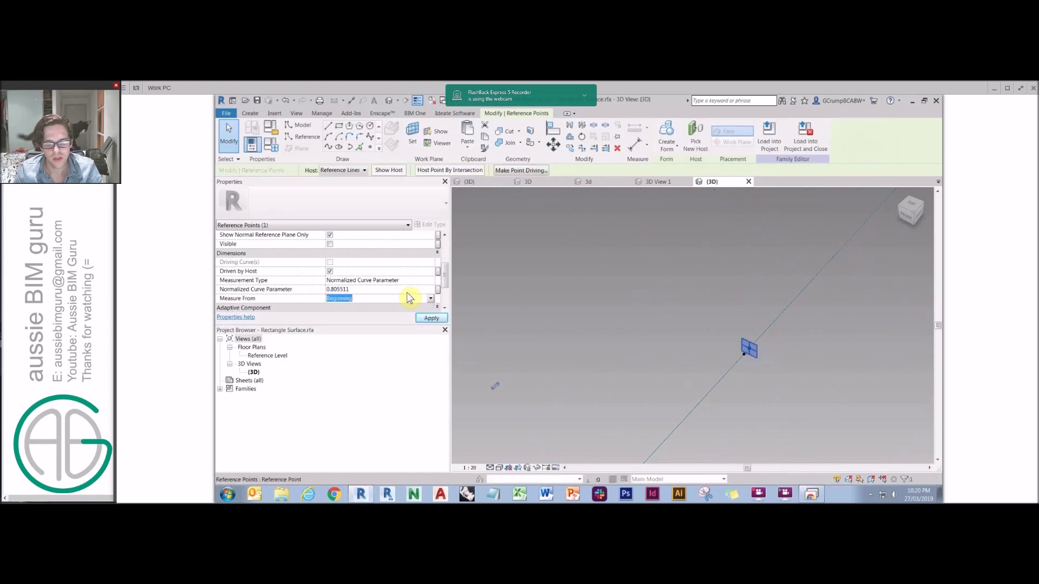
left_click(645, 280)
scroll(647, 283, "down", 2)
scroll(647, 283, "down", 3)
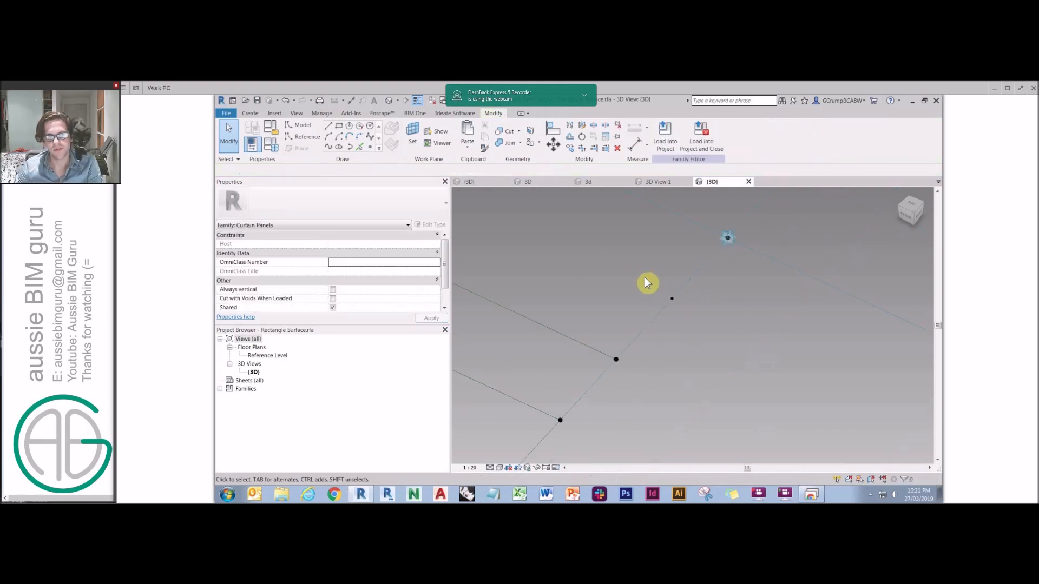
scroll(656, 277, "down", 3)
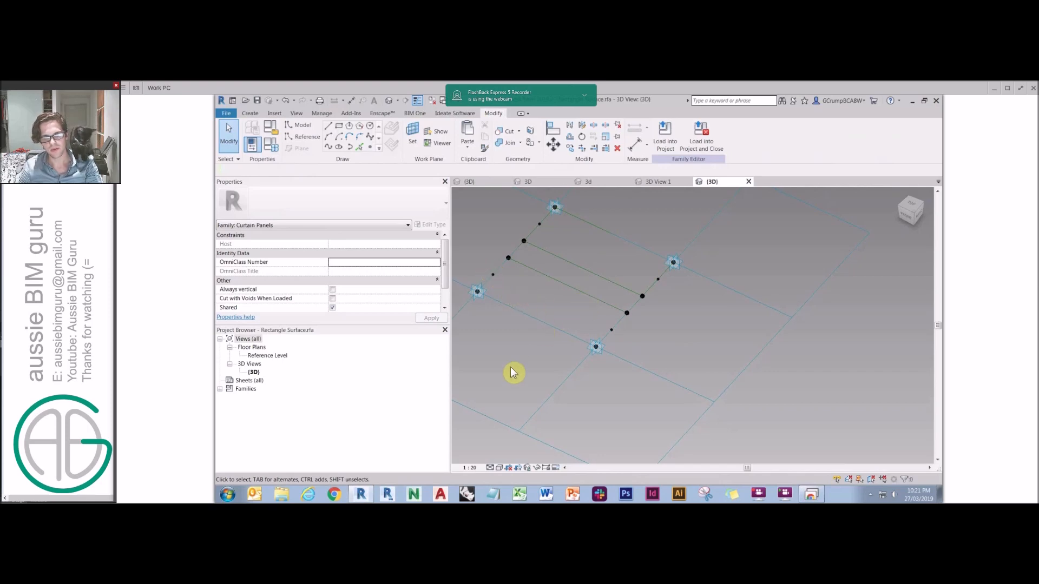
Step: Set the work plane to the horizontal plane of the outer hosted point nearest the front-left corner
middle_click_drag(603, 355, 793, 335)
scroll(663, 242, "up", 2)
left_click(698, 272)
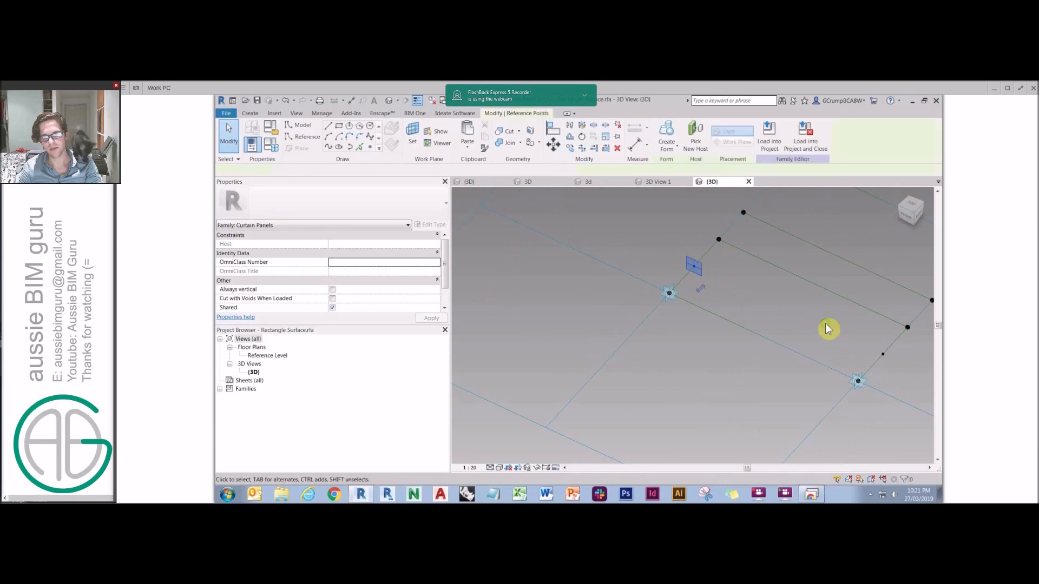
scroll(824, 324, "up", 1)
middle_click_drag(825, 323, 729, 382)
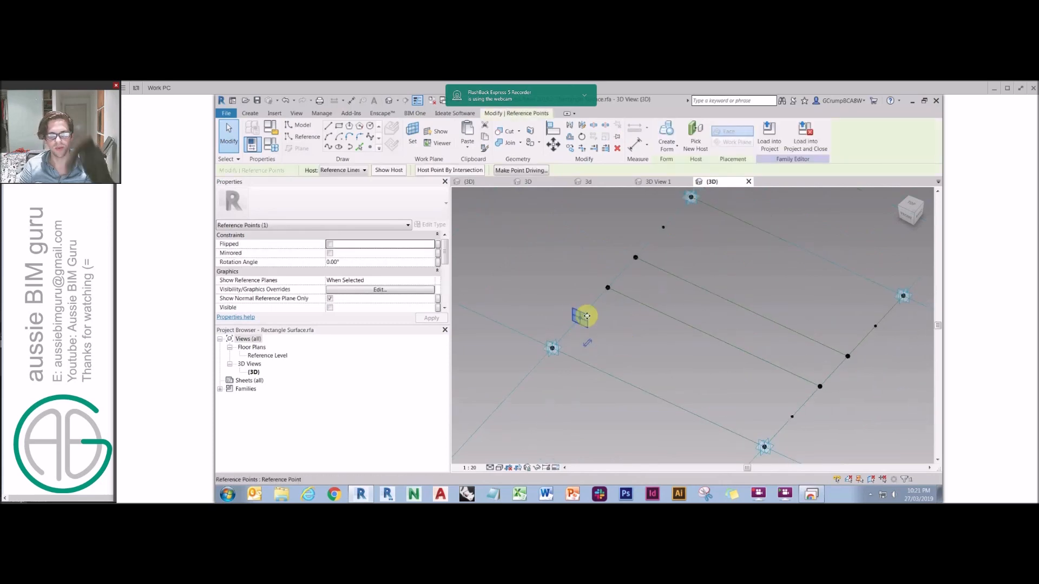
left_click(370, 146)
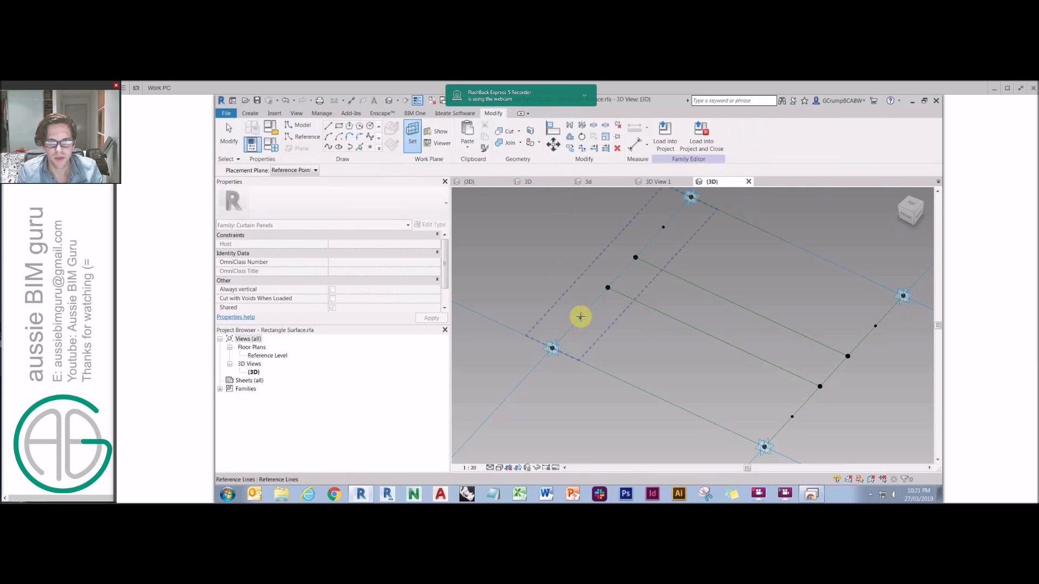
left_click(581, 316)
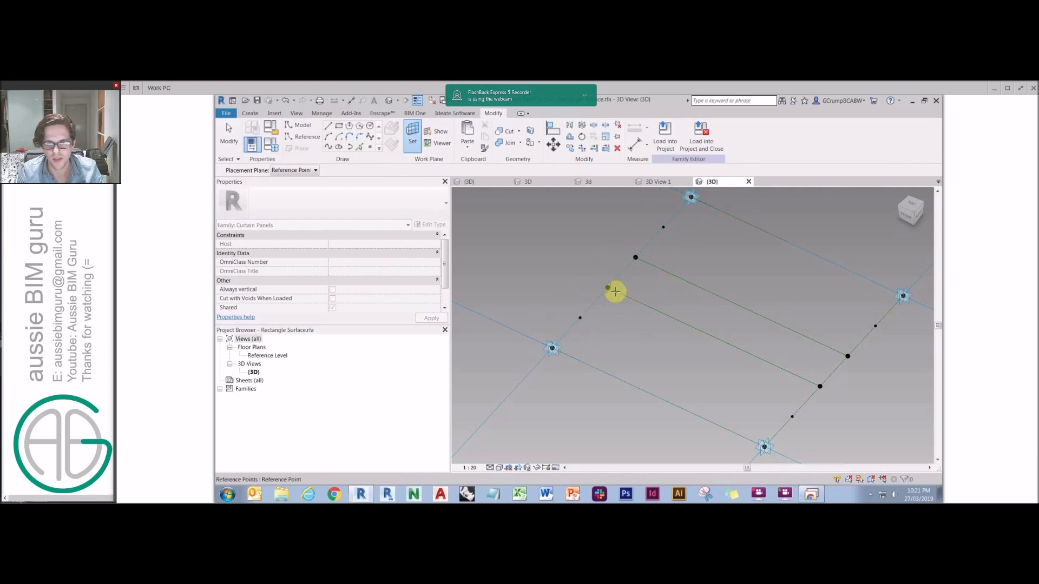
scroll(580, 297, "up", 2)
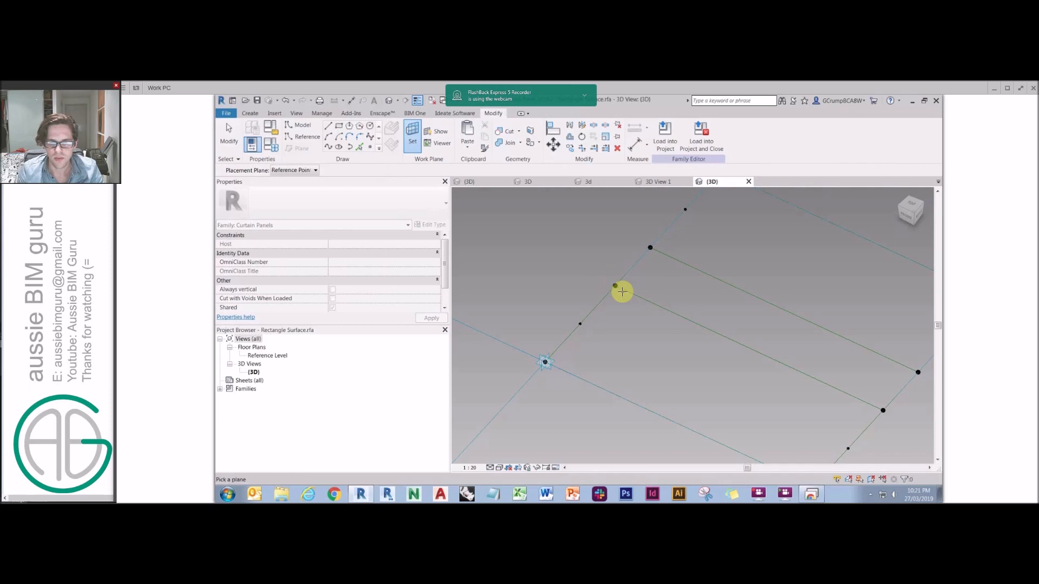
left_click(579, 323)
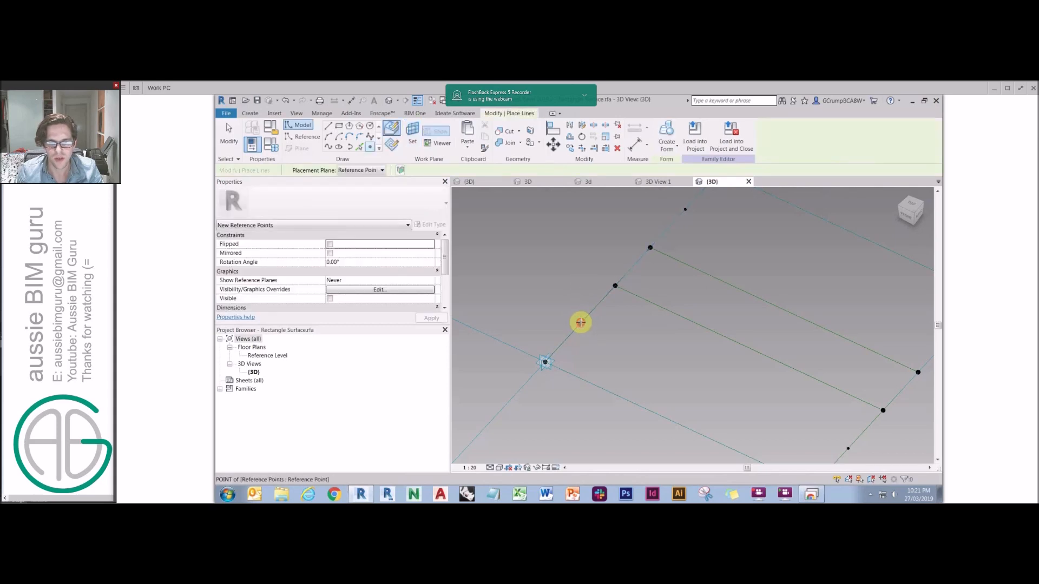
Step: Place a reference point on the front-left outer hosted point and set its Offset to 300
left_click(581, 323)
left_click(610, 325)
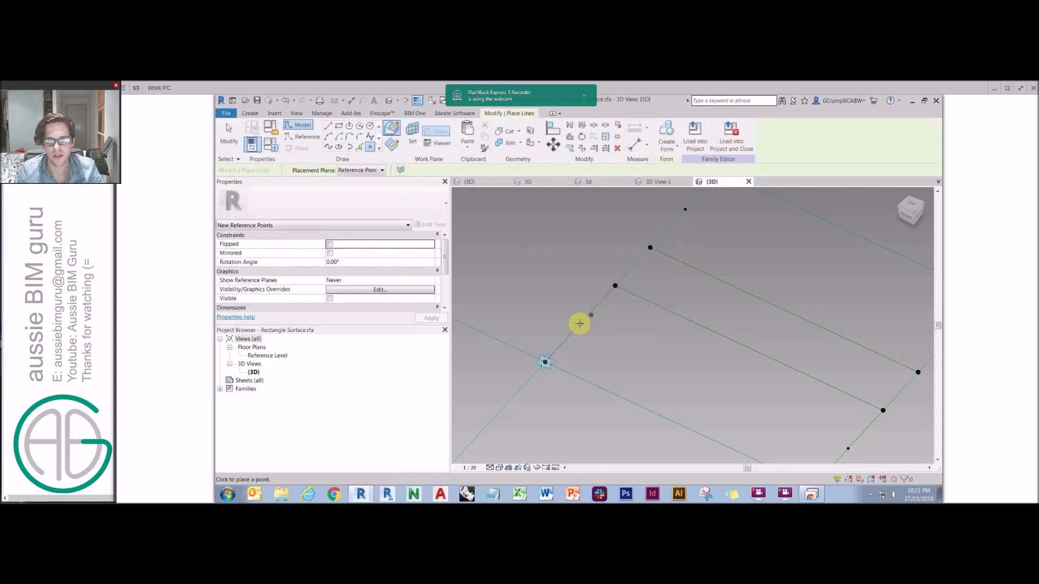
key("Escape")
key("Escape")
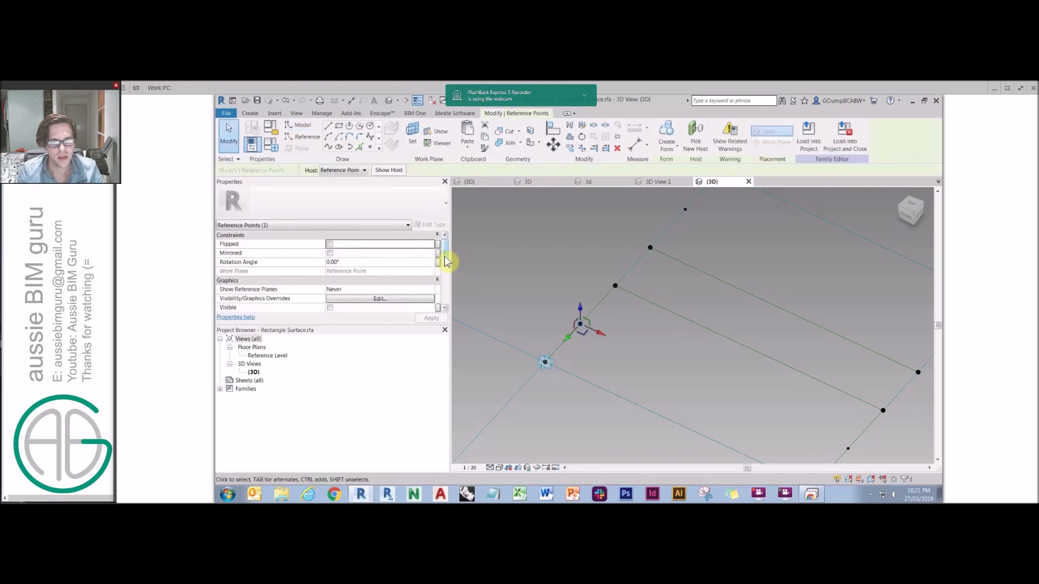
scroll(444, 280, "down", 3)
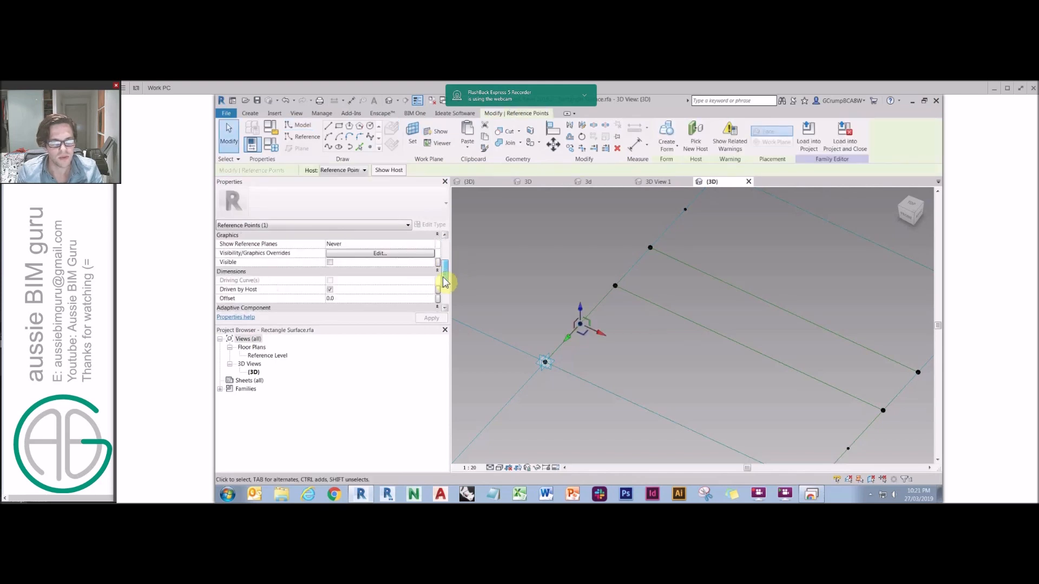
left_click(360, 297)
type("300")
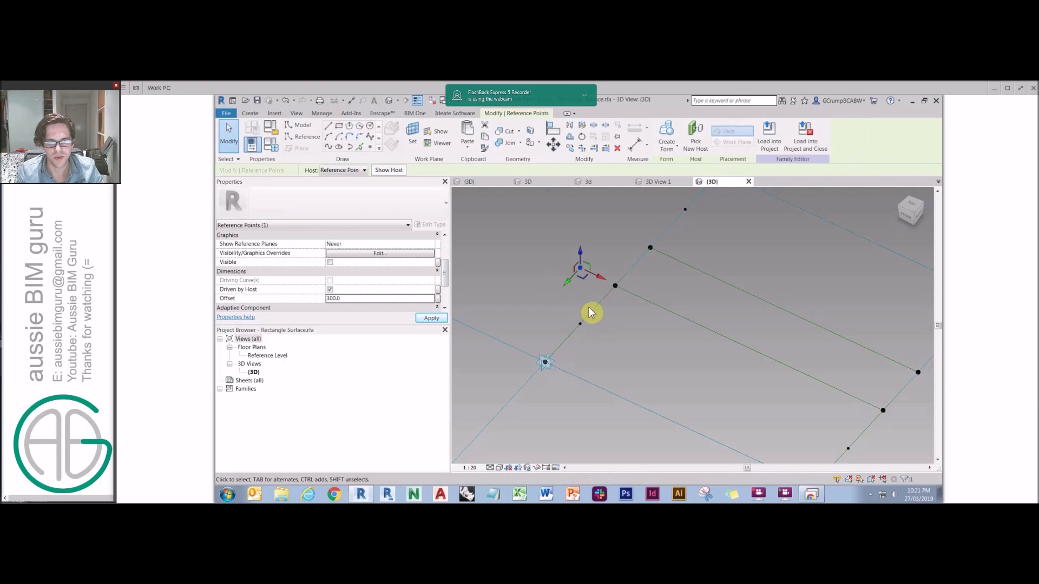
key("Escape")
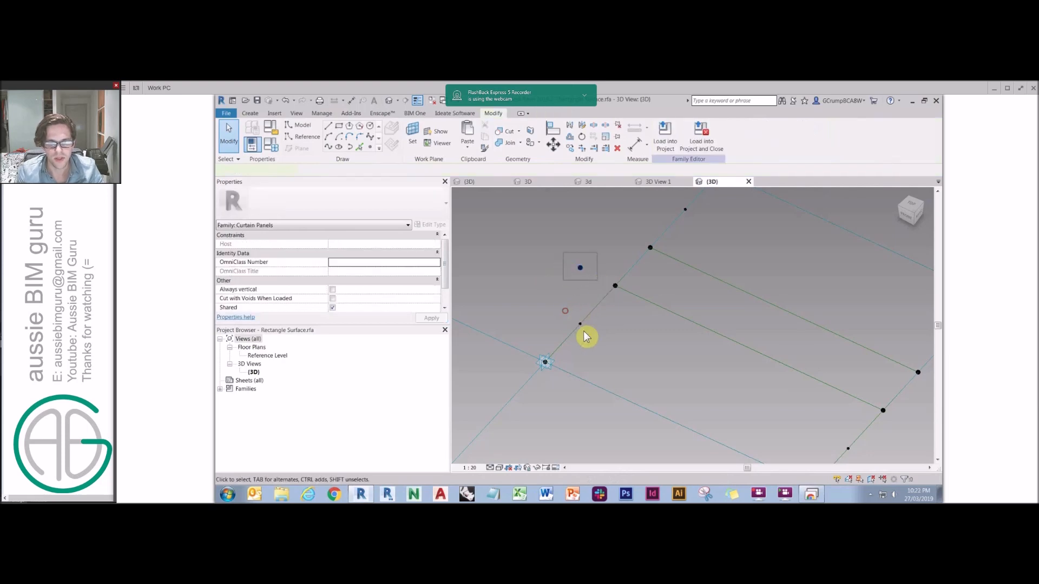
Step: Join the raised point and the hosted point beneath it with a spline through points and make it a reference line
left_click(588, 334)
key("Escape")
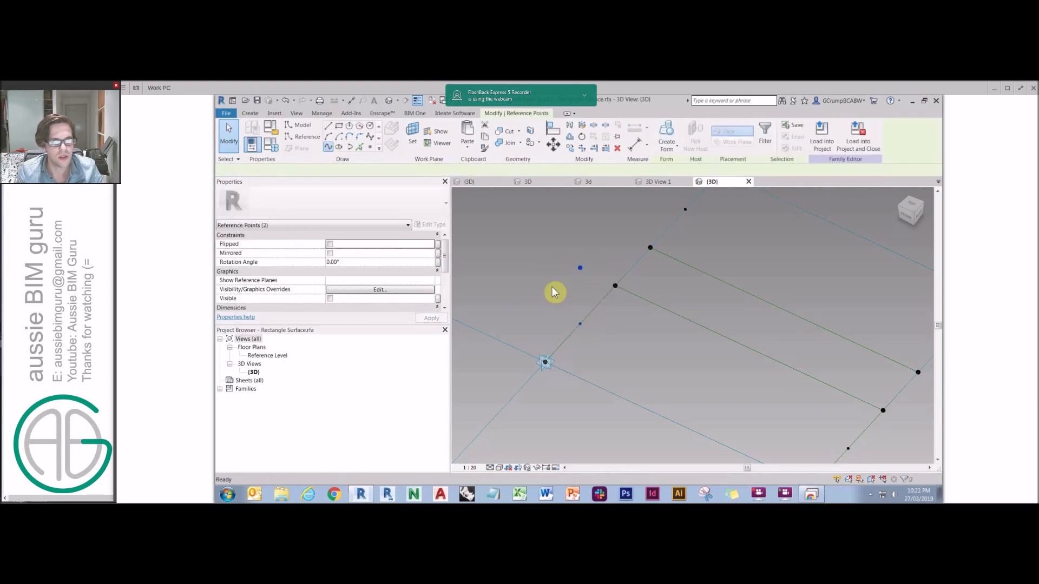
left_click(581, 293)
left_click_drag(443, 255, 443, 295)
left_click(330, 272)
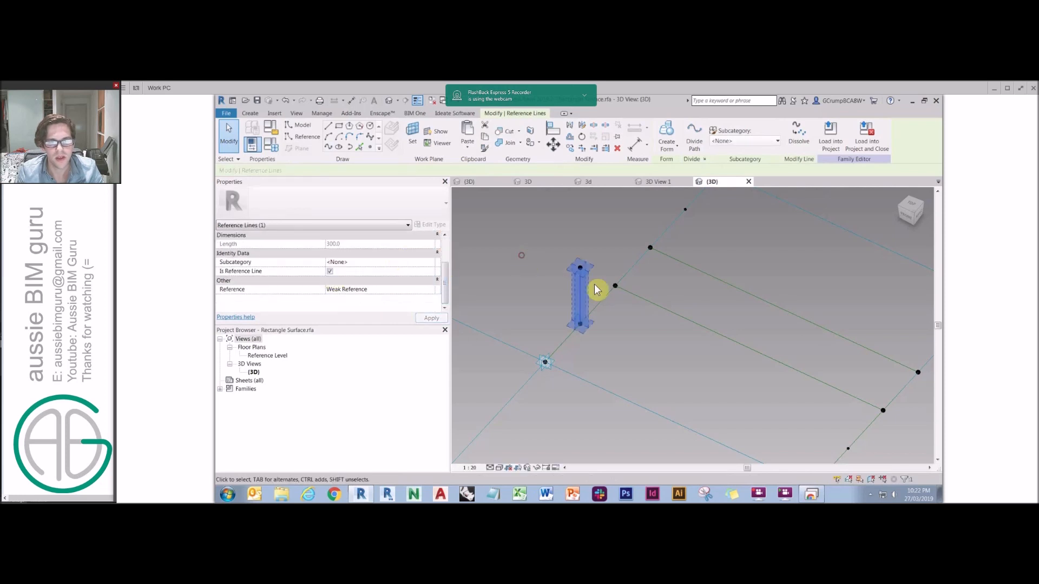
key("Escape")
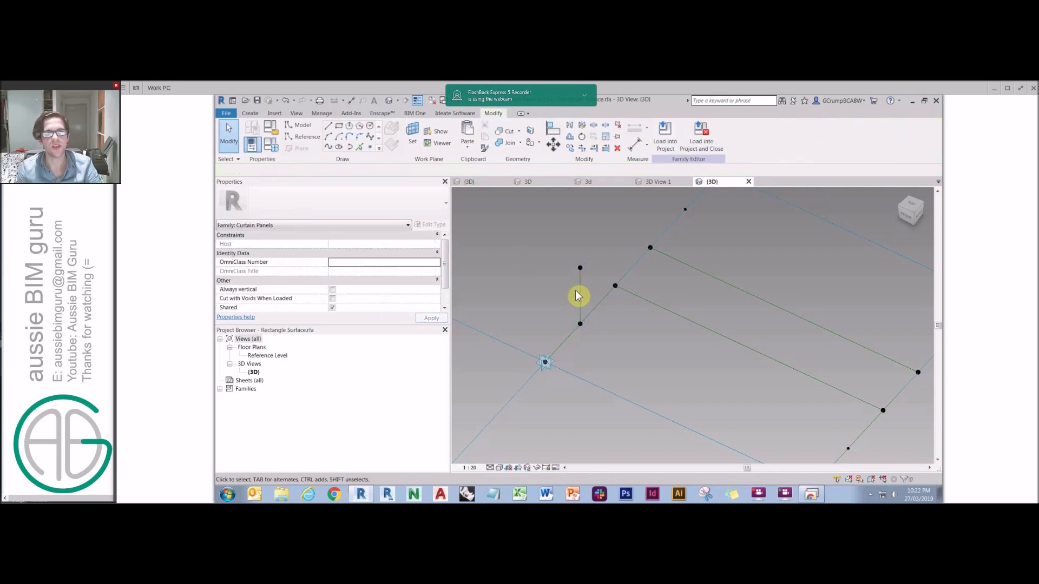
Step: Join the raised point and the front-left inner hosted point with a spline through points
left_click(580, 324)
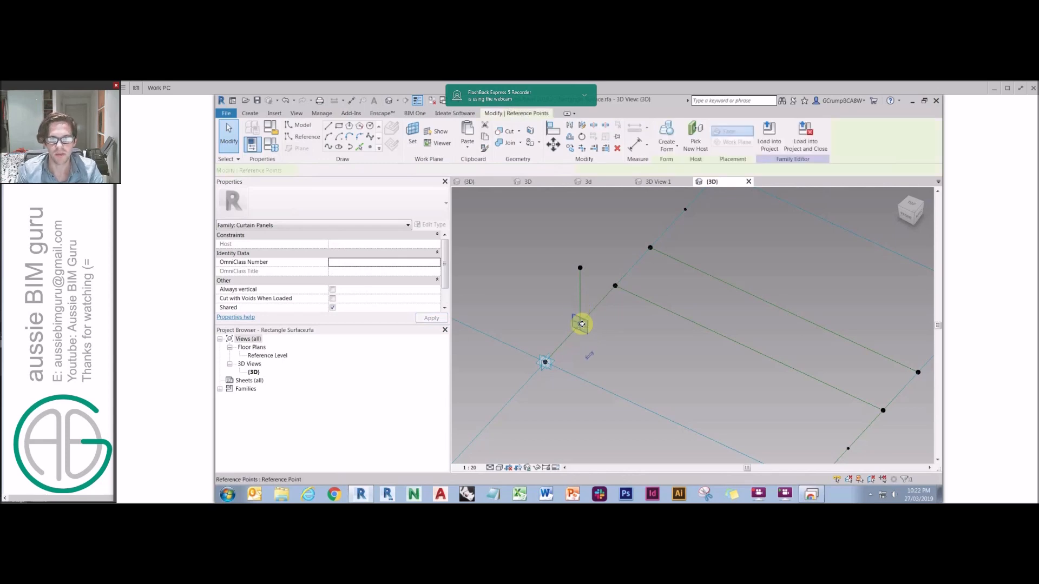
scroll(441, 278, "down", 3)
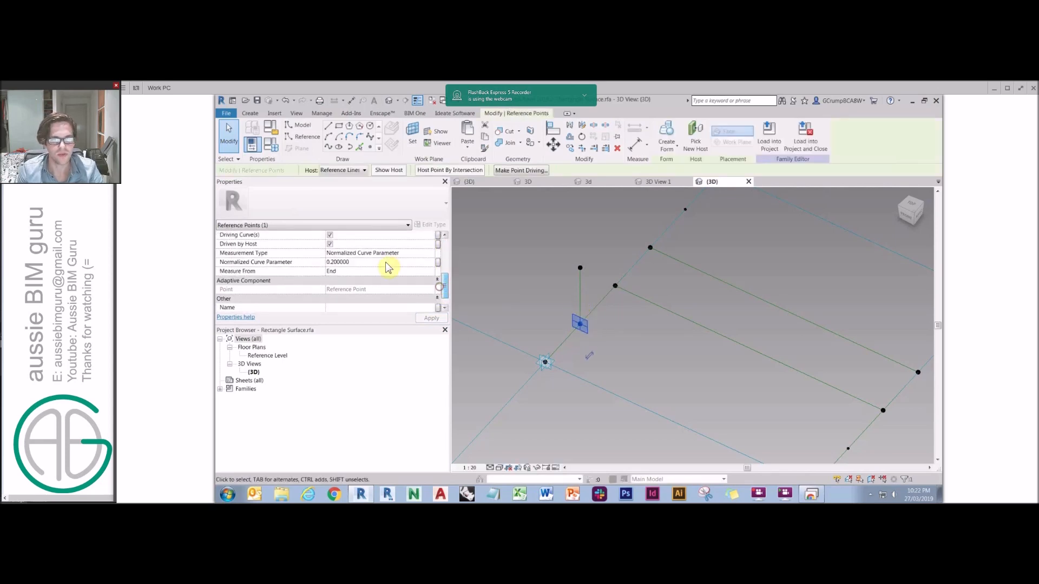
left_click(549, 266)
middle_click_drag(566, 269, 589, 278, "shift")
left_click(608, 284)
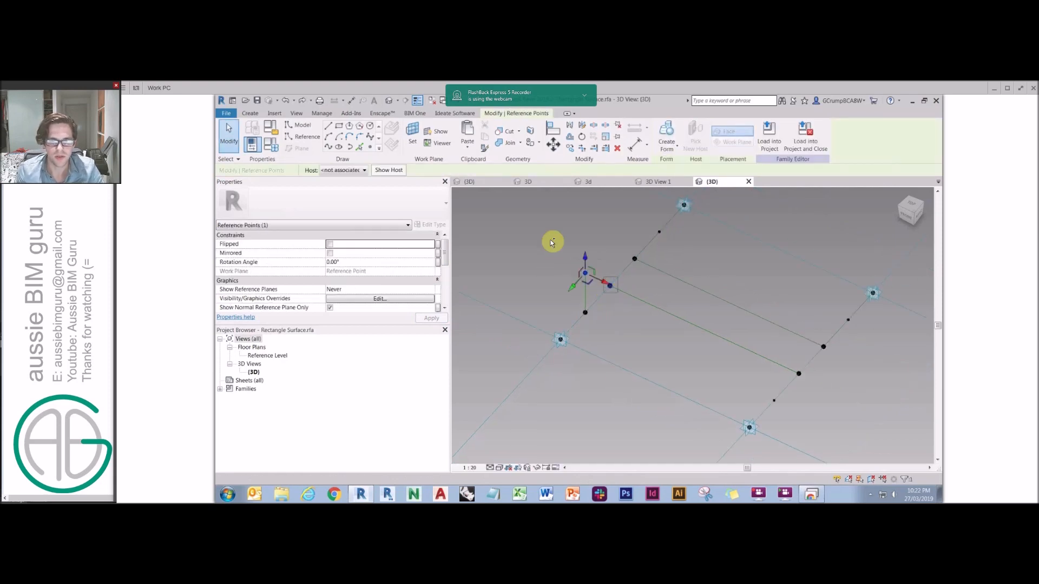
left_click(547, 252)
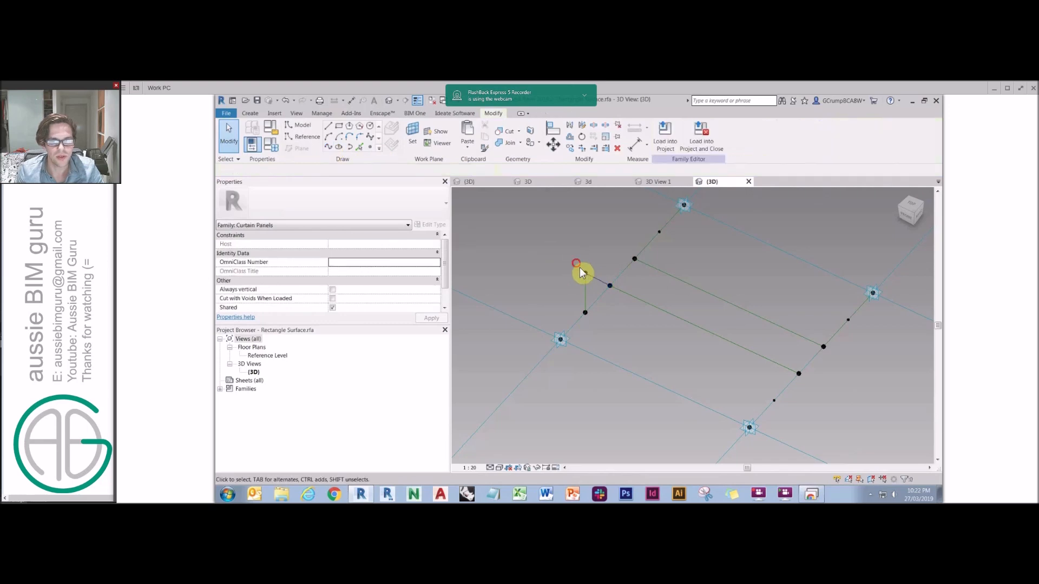
Step: Join the raised point and the front-left corner point with a spline, and make both sloping lines from the raised point reference lines
left_click(563, 339, "ctrl")
left_click(328, 147)
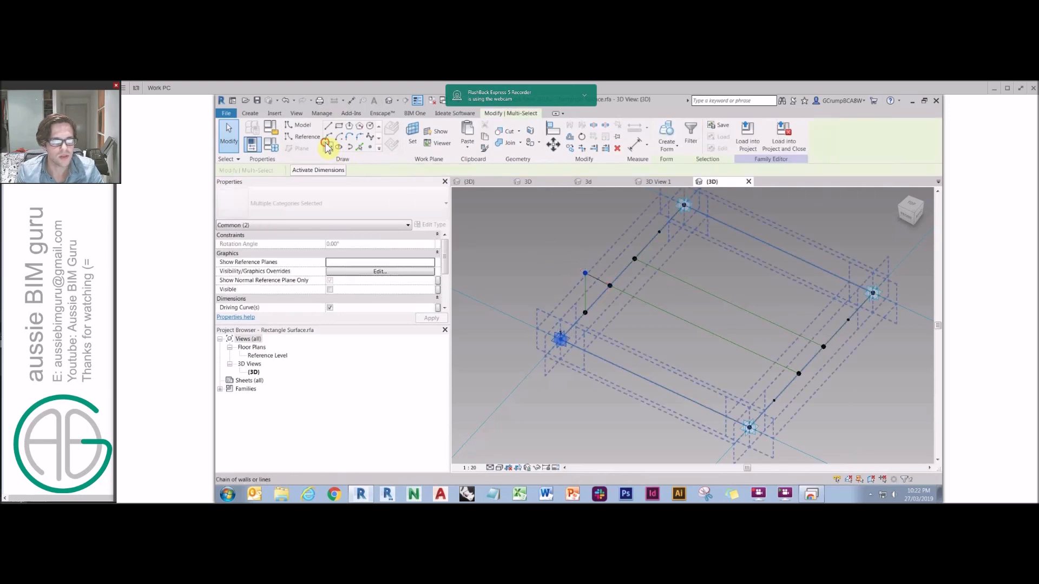
left_click(595, 276, "ctrl")
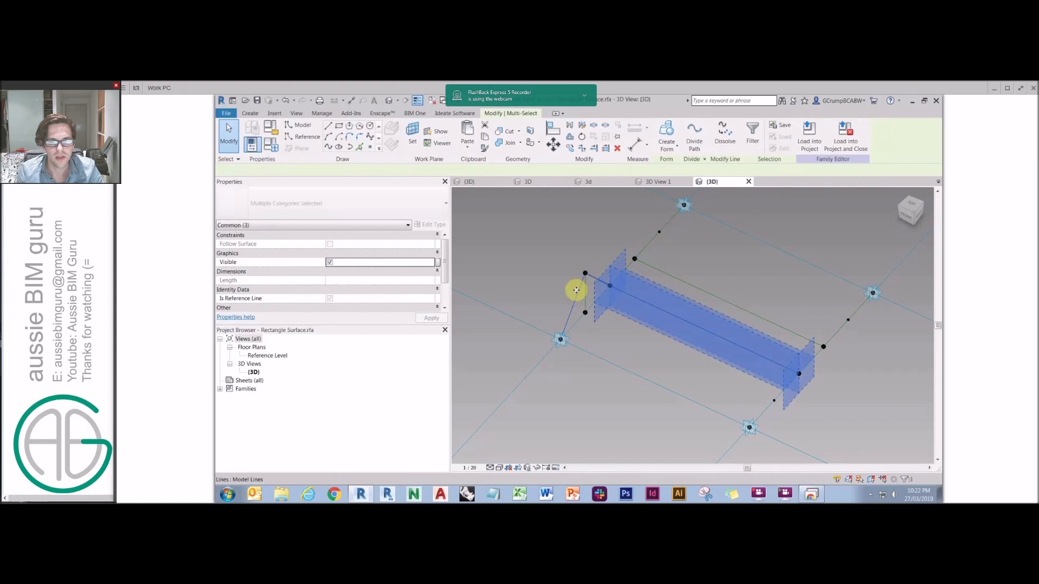
left_click(577, 291)
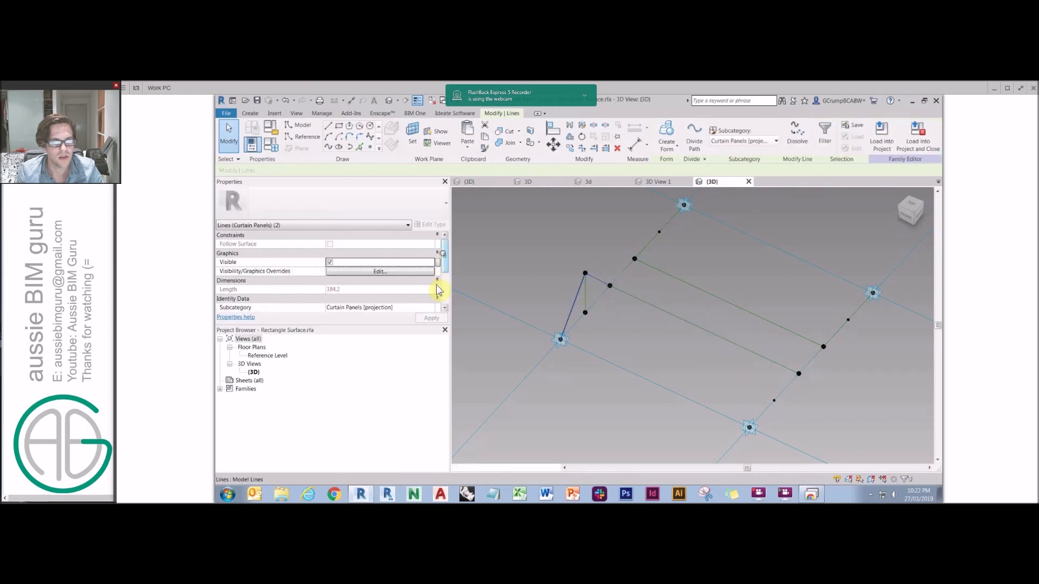
scroll(439, 282, "down", 3)
left_click(330, 271)
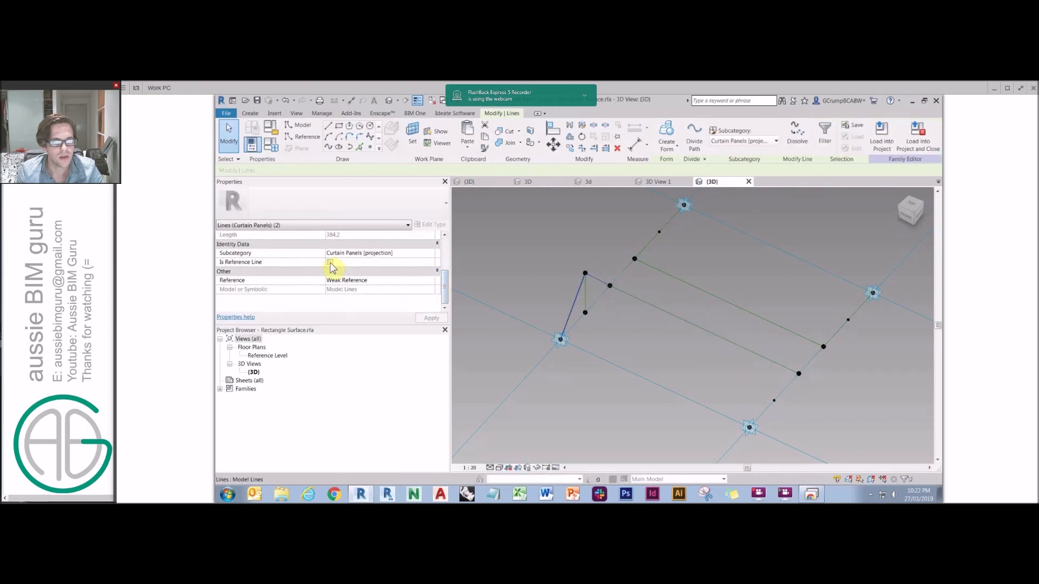
left_click(546, 238)
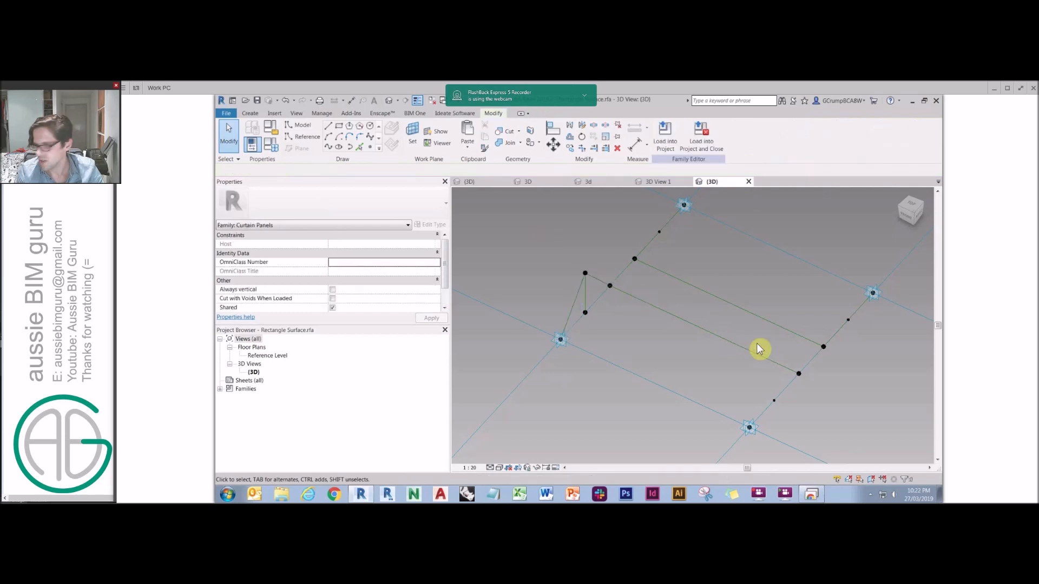
Step: Place a reference point on the horizontal plane of the front-right outer hosted point and set its Offset to 300
left_click(370, 147)
left_click(412, 132)
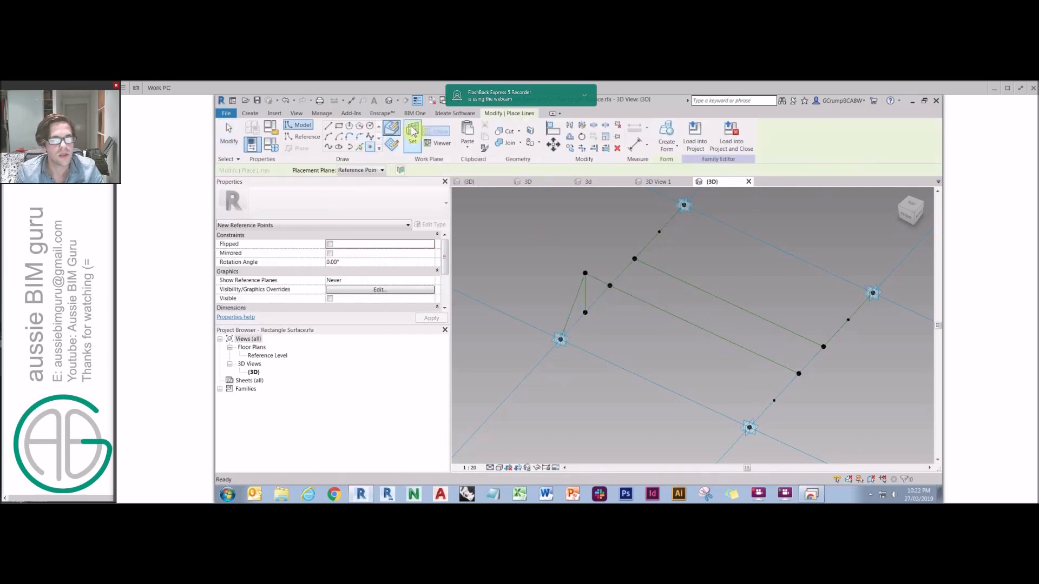
left_click(773, 400)
left_click(616, 327)
key("Escape")
left_click(775, 402)
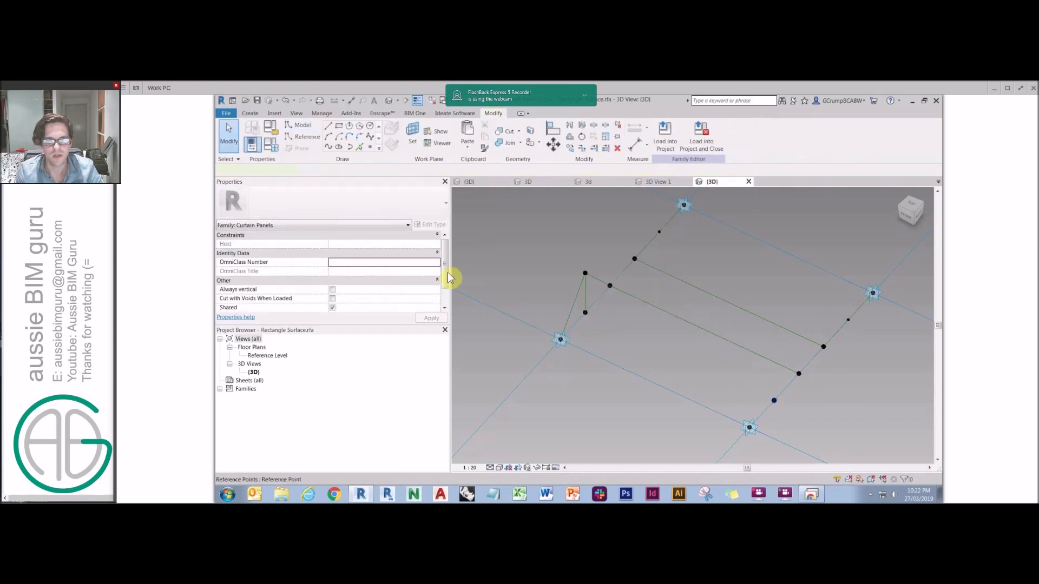
scroll(440, 269, "down", 3)
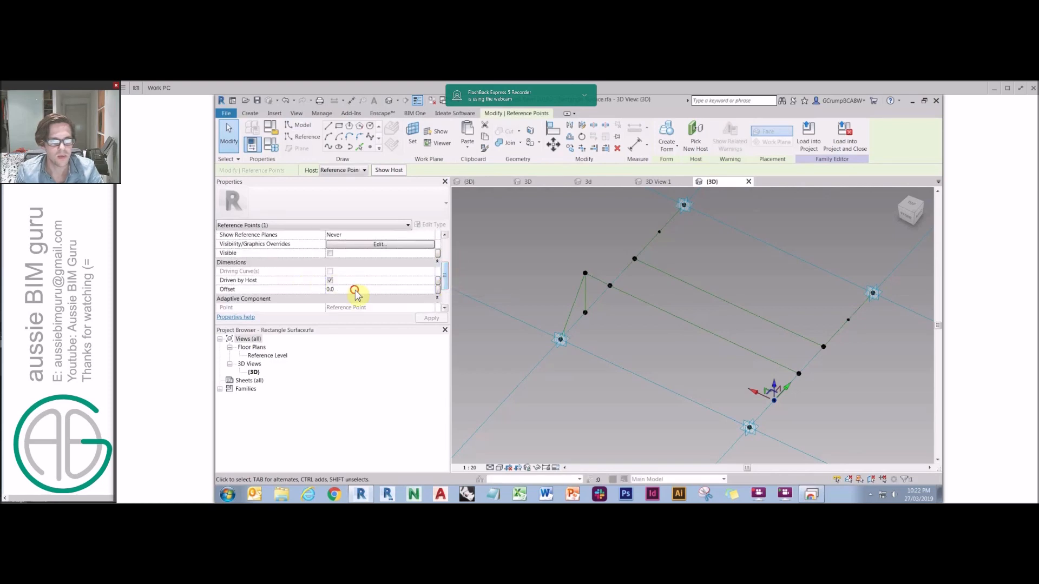
key("Return")
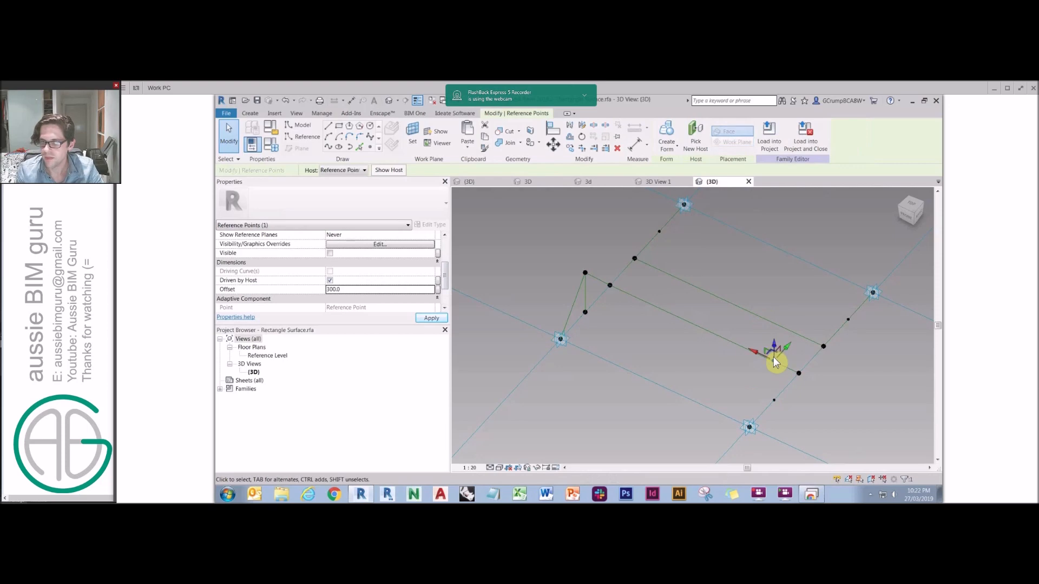
Step: Join the front-right raised point and the hosted point beneath it with a spline through points and make it a reference line
left_click(328, 148)
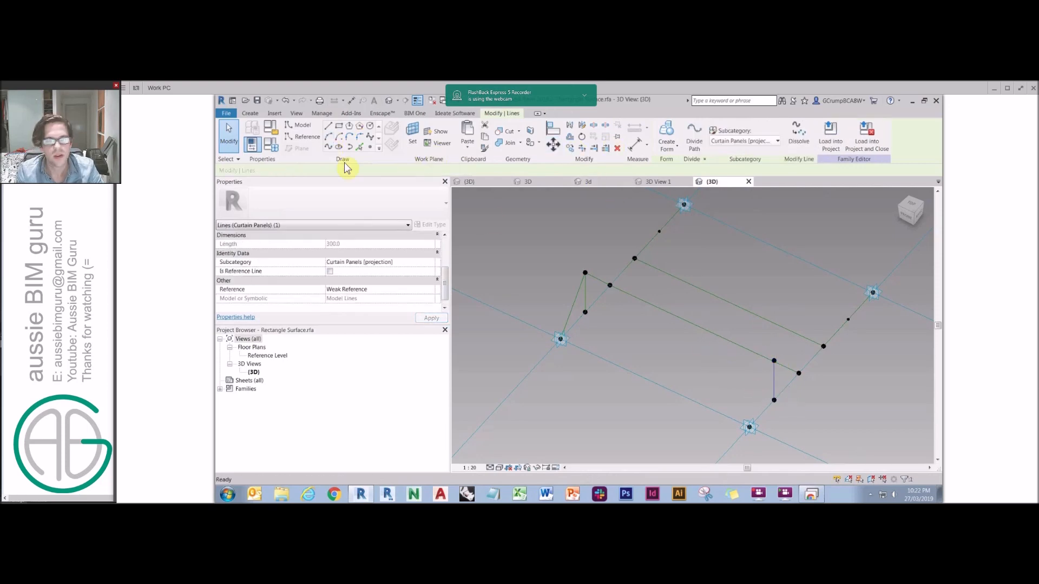
left_click(330, 271)
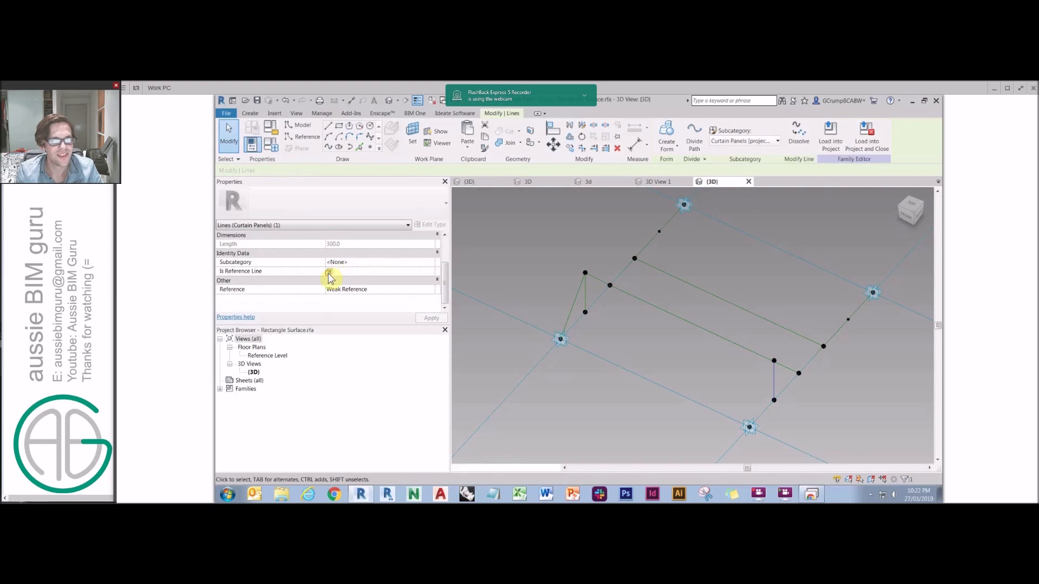
Step: Join the front-right raised point to the adjacent inner hosted point and to the front-right corner point with splines through points
left_click(776, 359)
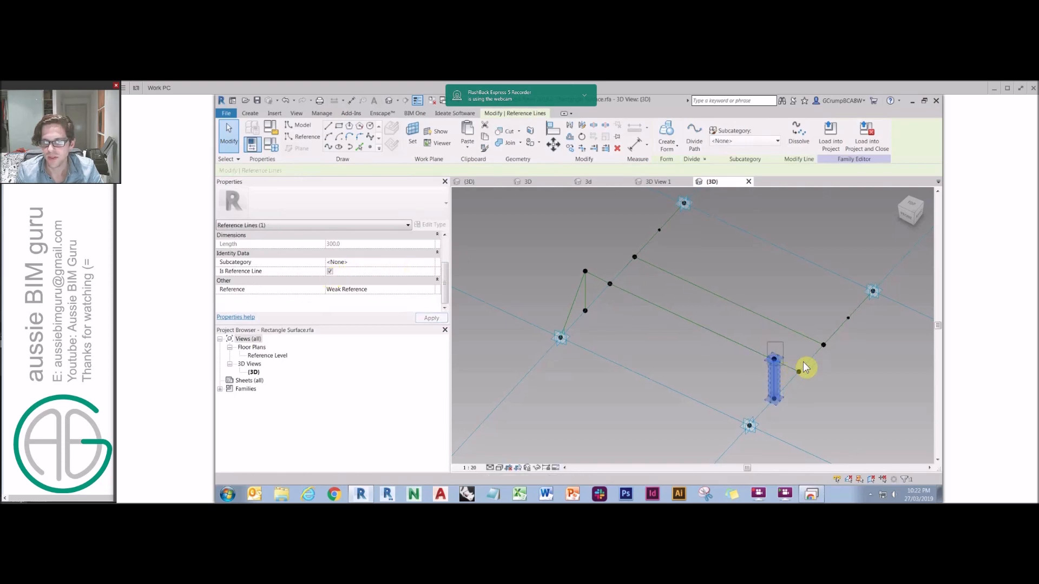
left_click(801, 372, "ctrl")
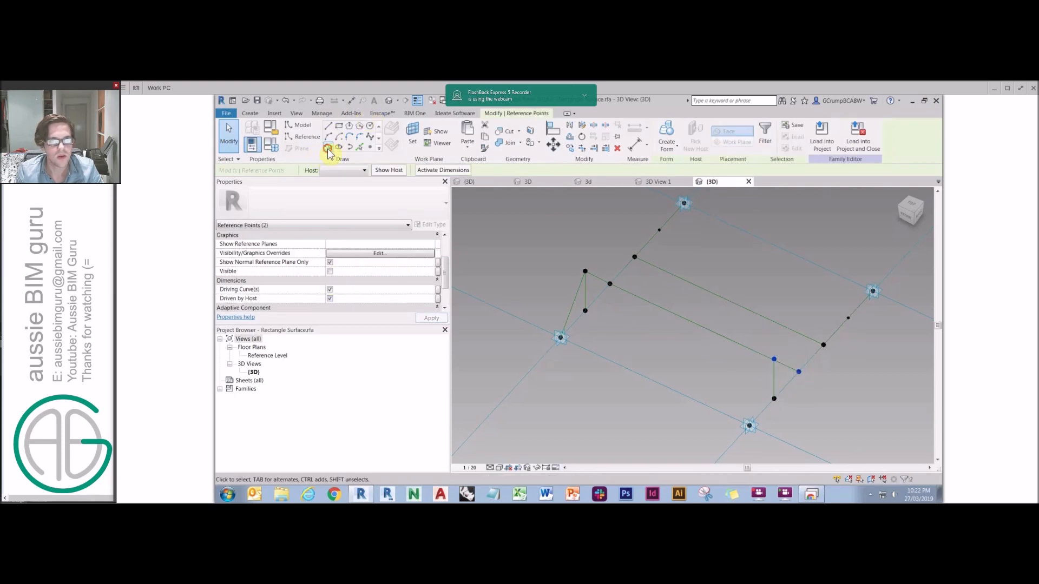
left_click(773, 357)
left_click(752, 429, "ctrl")
left_click(587, 249)
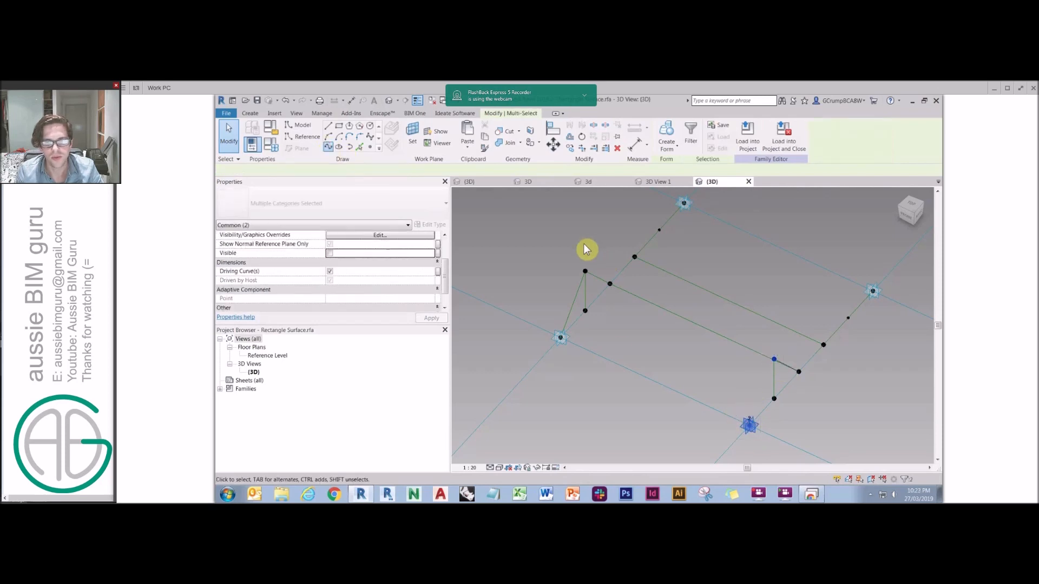
Step: Join the two raised points with a spline through points
middle_click_drag(684, 292, 679, 253, "shift")
left_click_drag(664, 211, 698, 247)
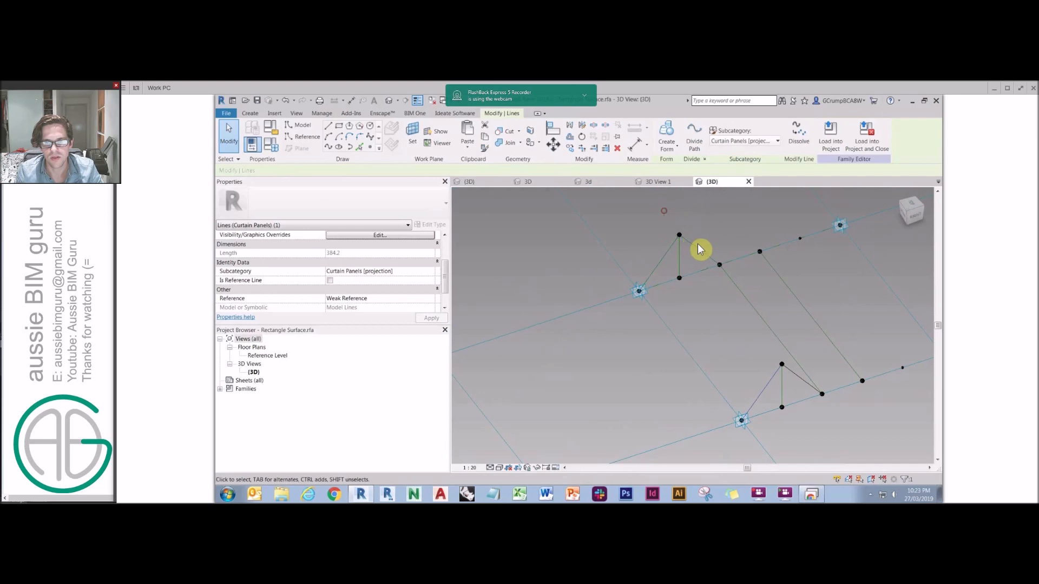
left_click_drag(768, 352, 787, 369, "ctrl")
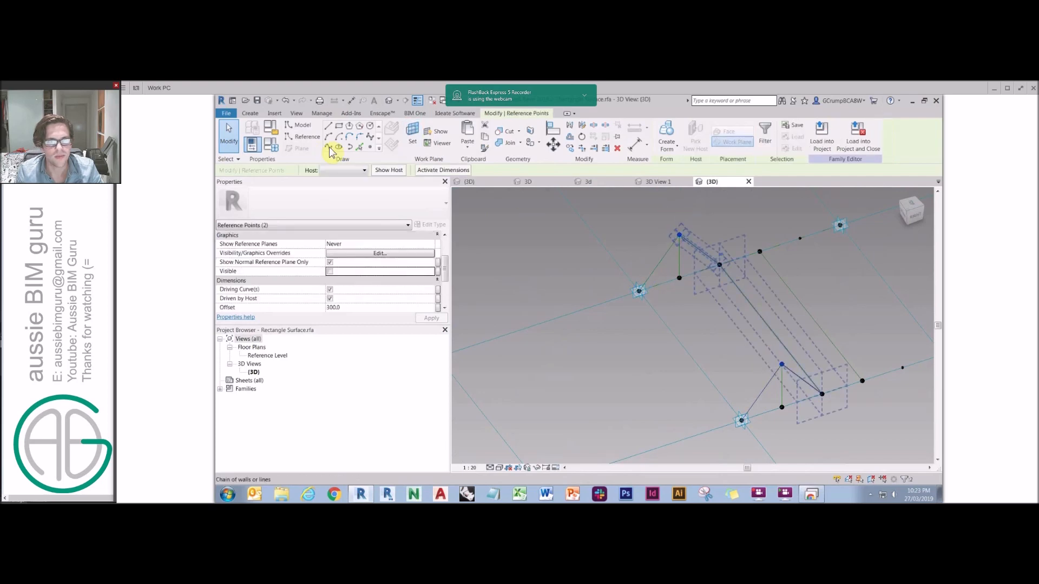
Step: Isolate the three remaining model lines at the raised points, make them reference lines, and reset the temporary isolation
left_click(693, 253)
key("h")
key("i")
key("Tab")
left_click(749, 310)
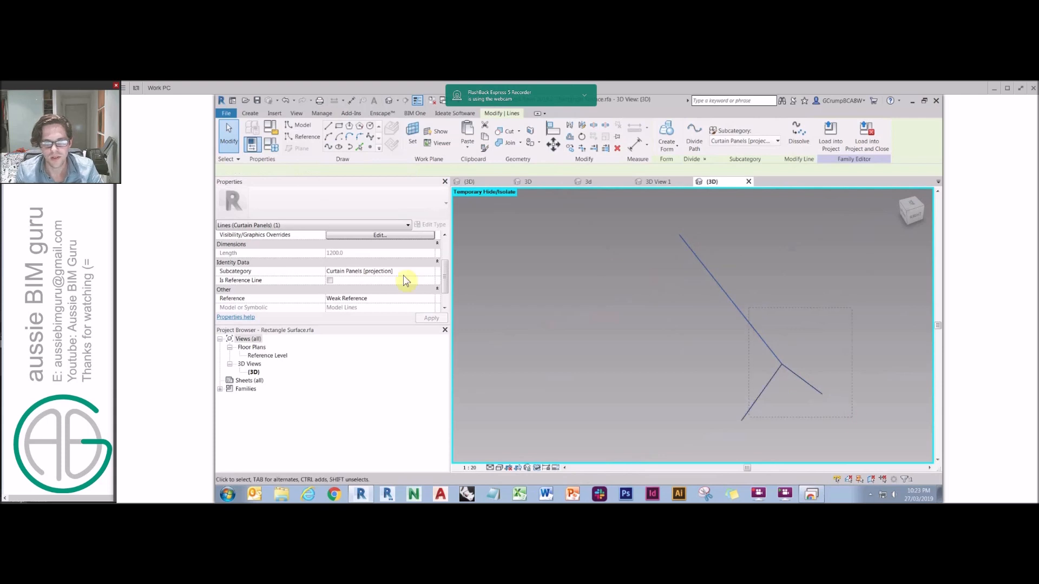
left_click(331, 279)
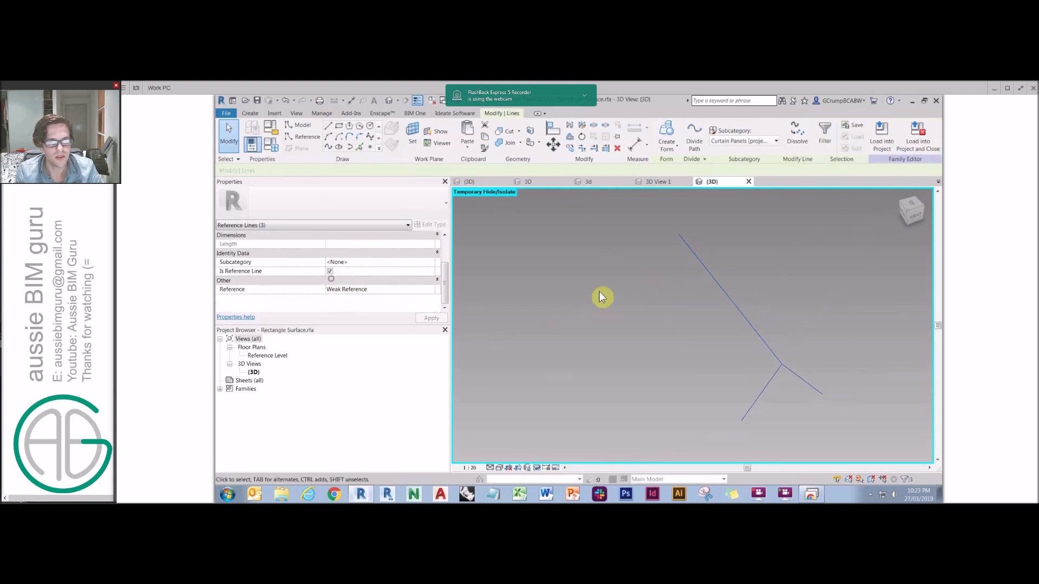
left_click(683, 318)
left_click(540, 468)
left_click(551, 458)
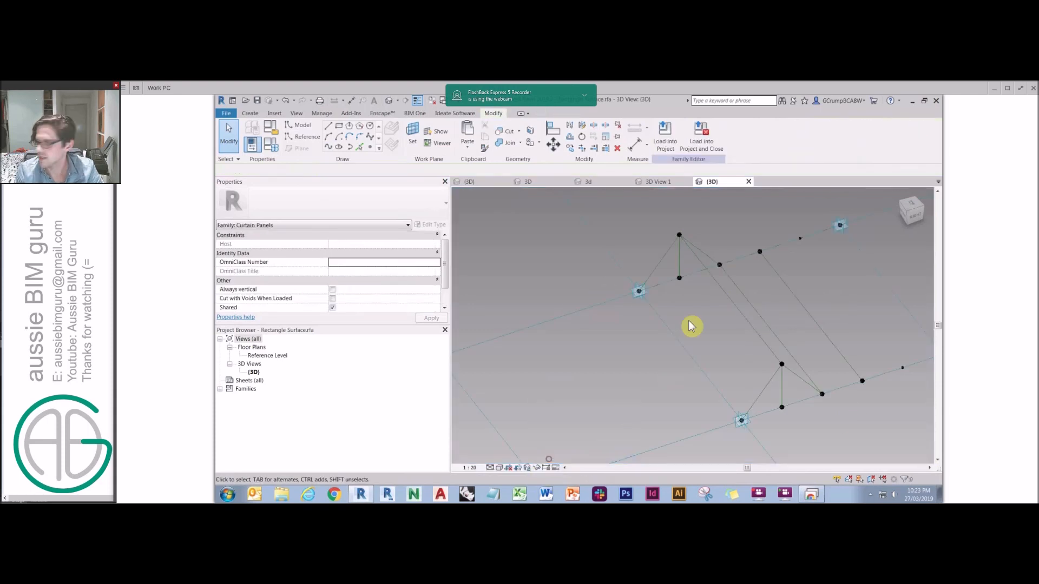
Step: Try to shift the reference line joining the two inner hosted points beside the raised points
middle_click_drag(706, 298, 797, 406, "shift")
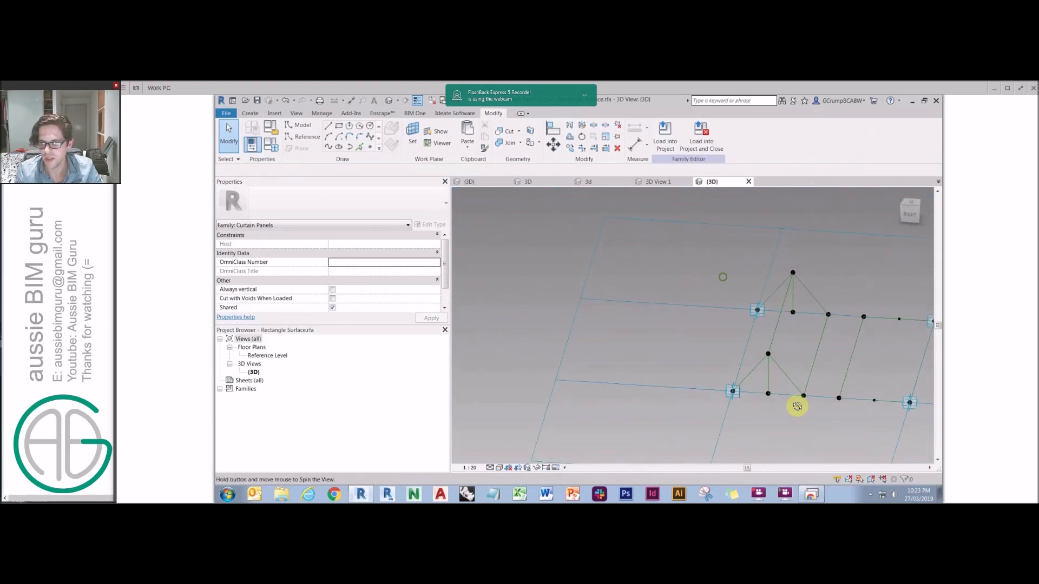
left_click(817, 349)
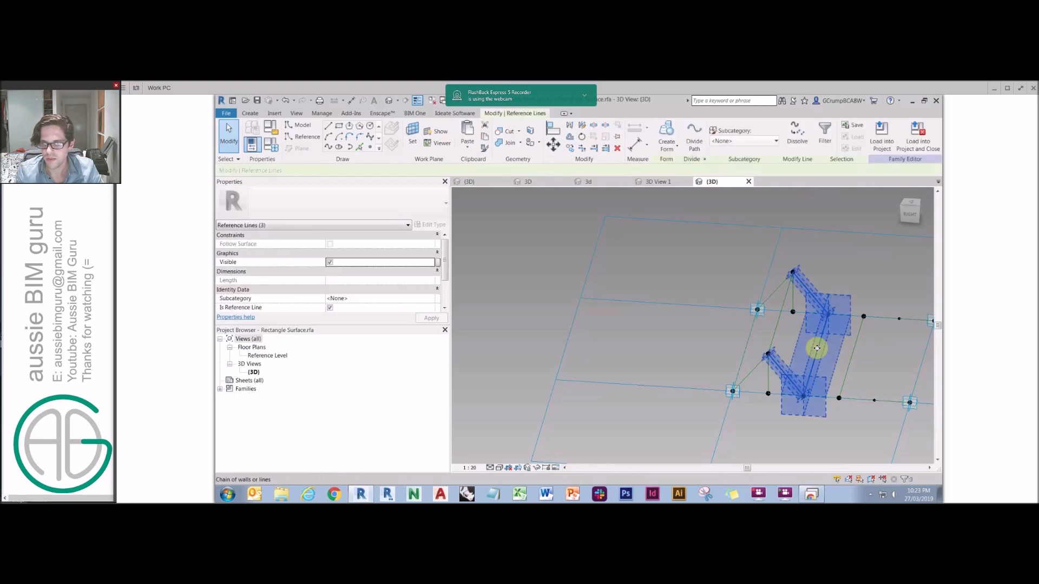
left_click(818, 349)
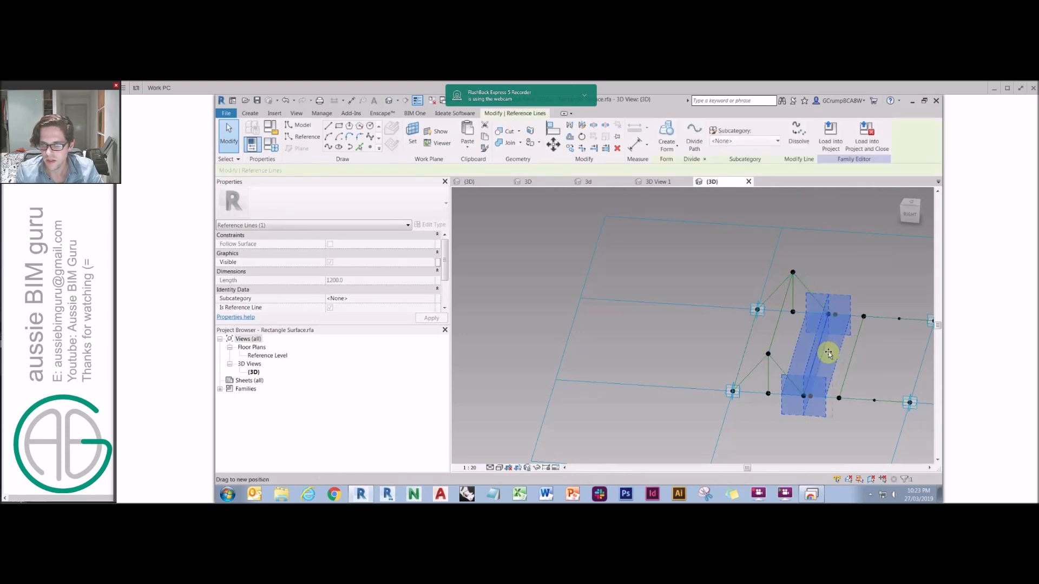
left_click(827, 317)
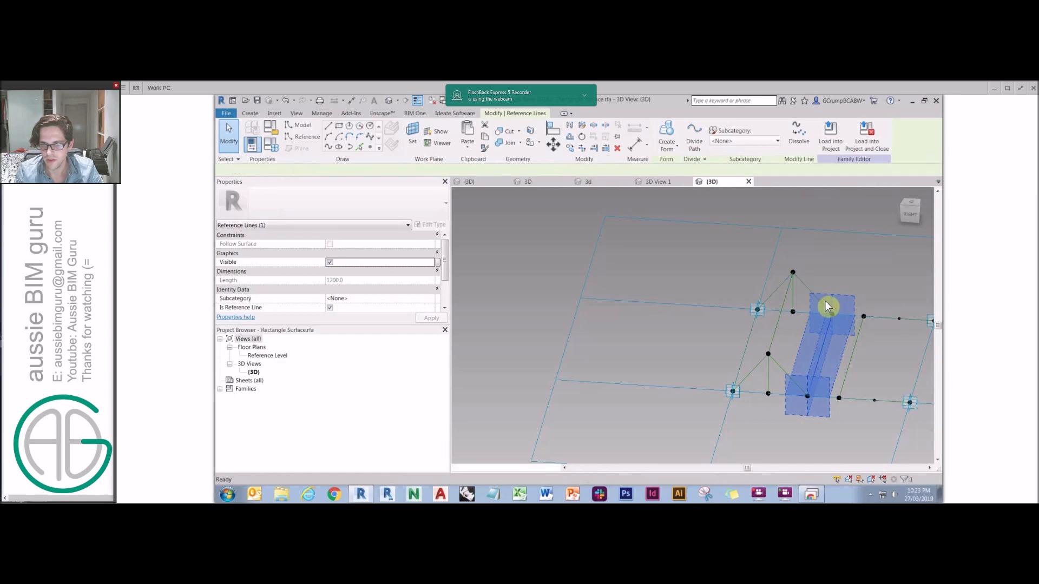
left_click(824, 301)
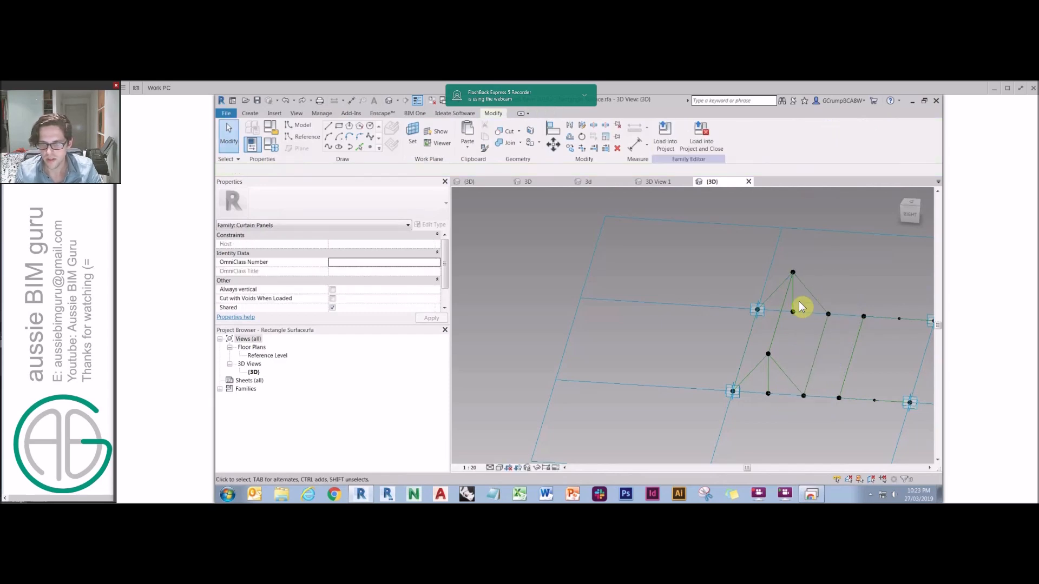
Step: Open the family 190327_ABG QuadPanel Framed.rfa and its {3D} view
middle_click_drag(828, 294, 737, 307)
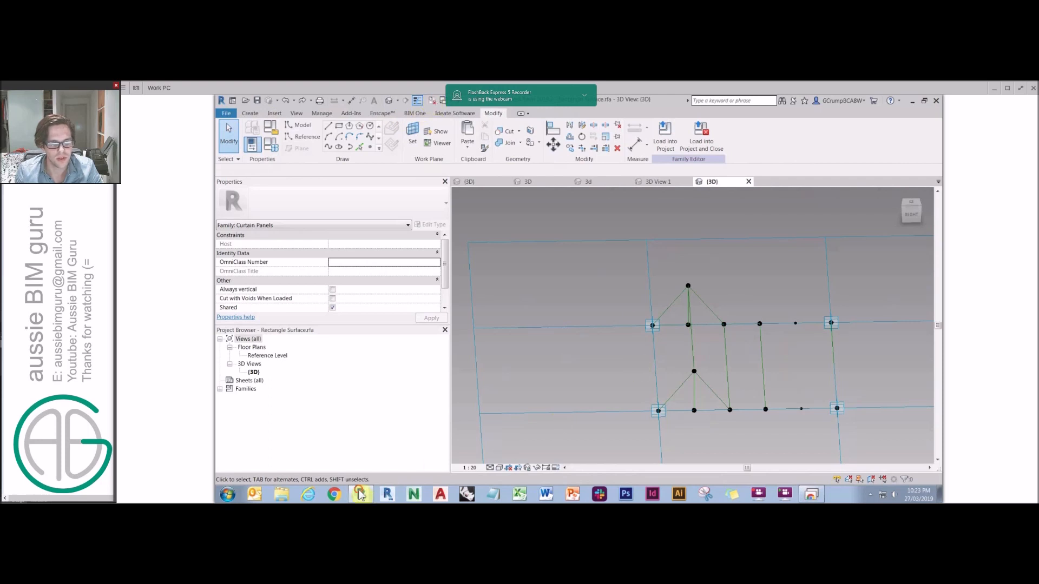
key("alt+f")
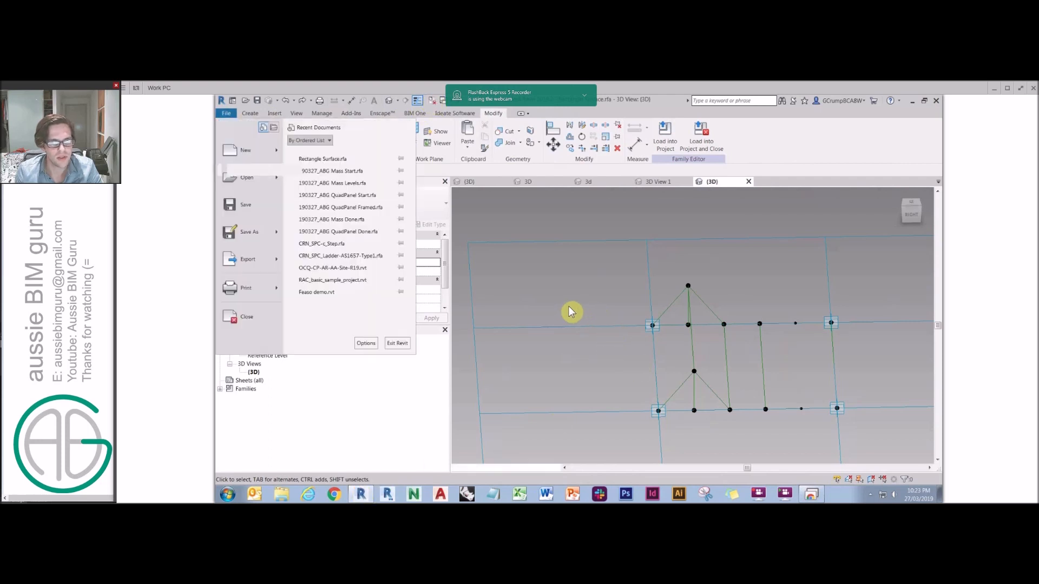
left_click(249, 179)
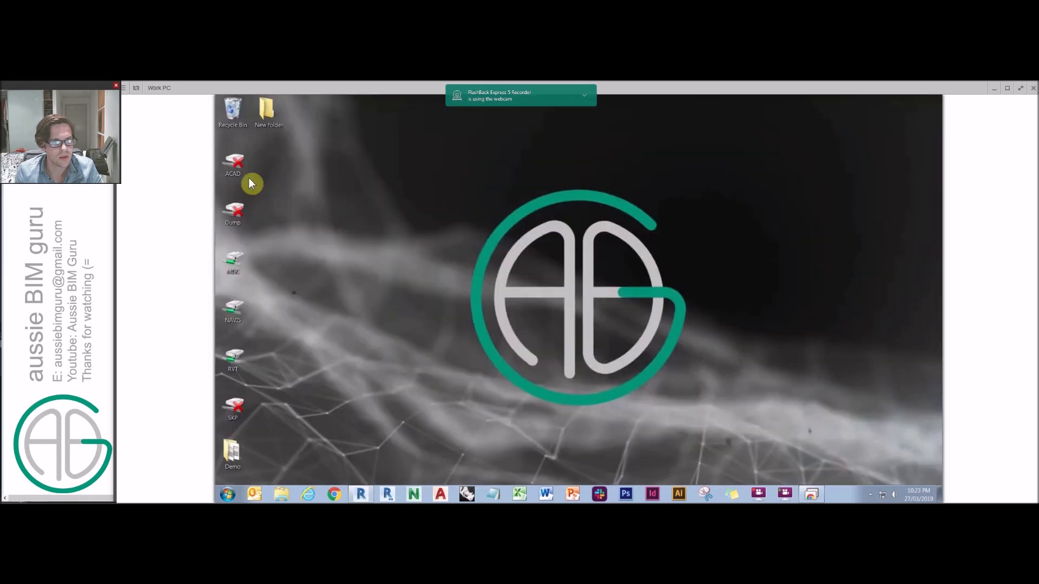
left_click(357, 488)
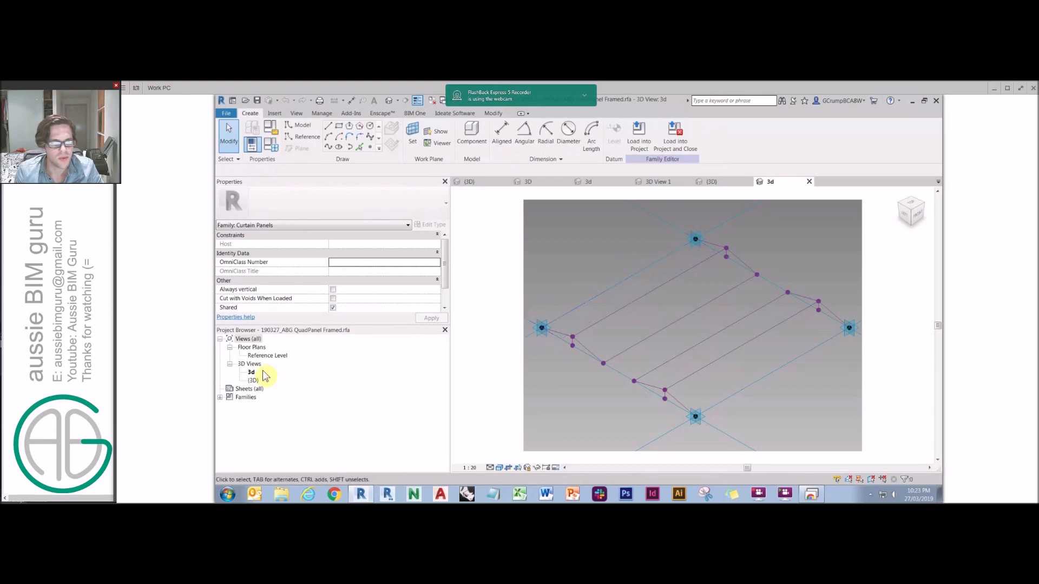
left_click(261, 355)
double_click(253, 381)
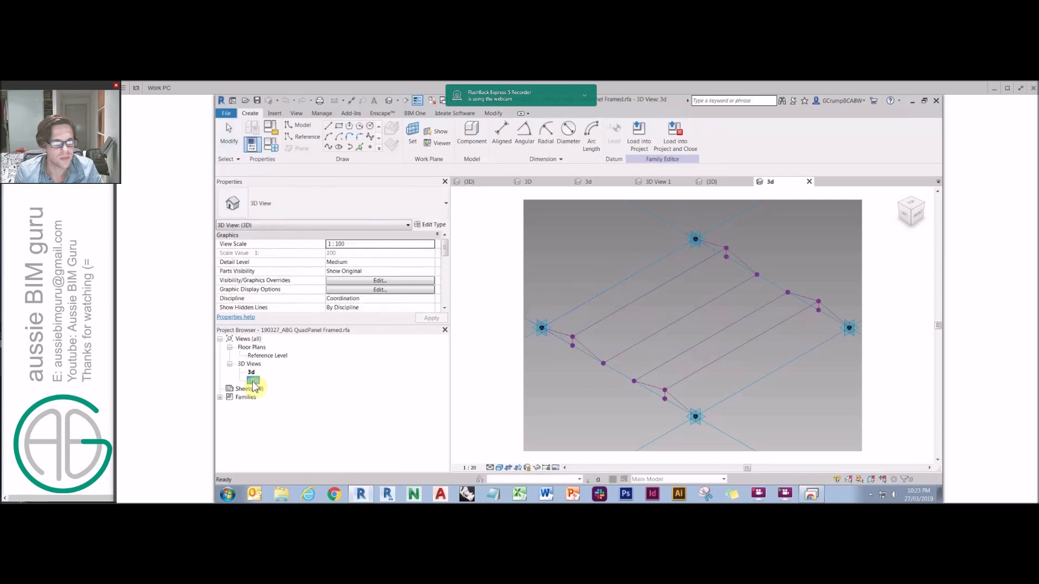
Step: Drive the Normalized Curve Parameter of the four inner hosted points with a new instance family parameter named Fold parameter
scroll(658, 303, "up", 4)
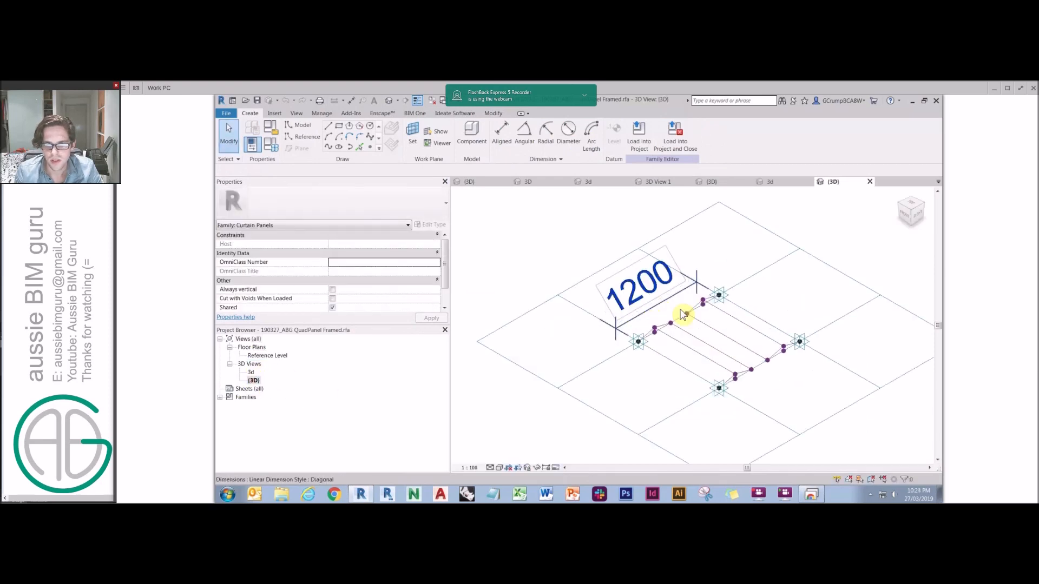
middle_click_drag(641, 312, 520, 307, "shift")
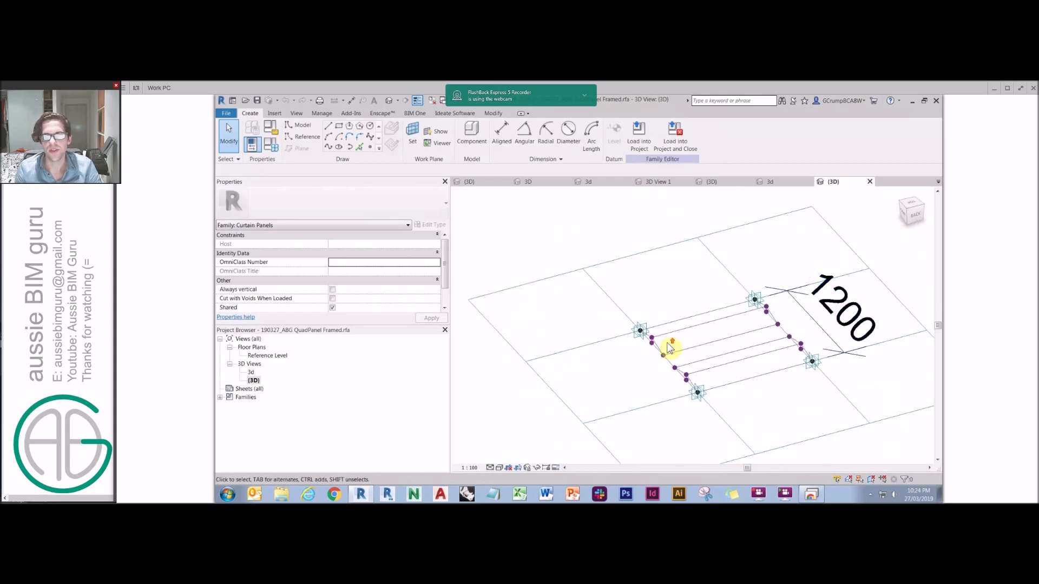
scroll(671, 349, "up", 3)
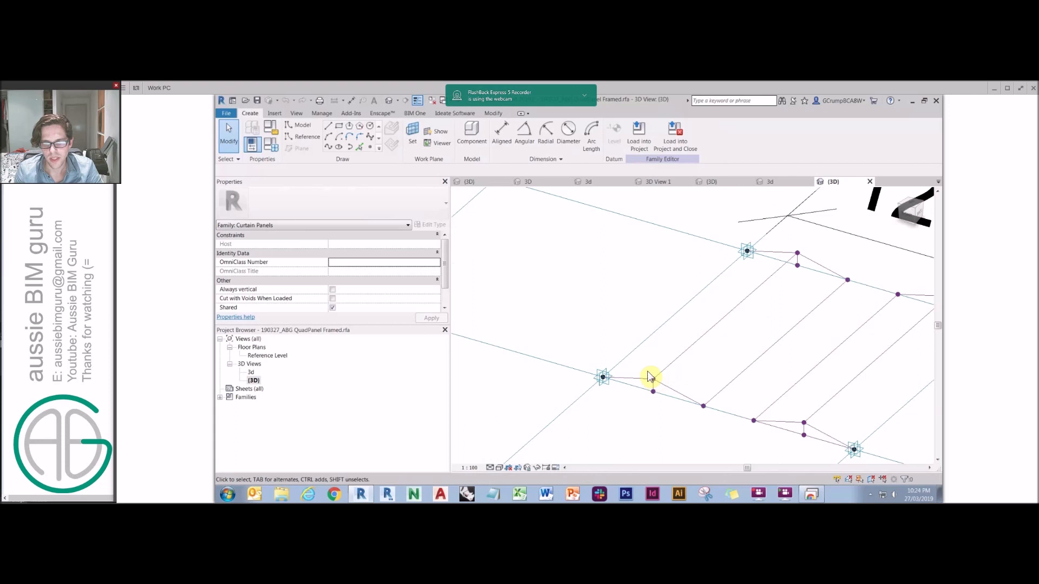
left_click(703, 406)
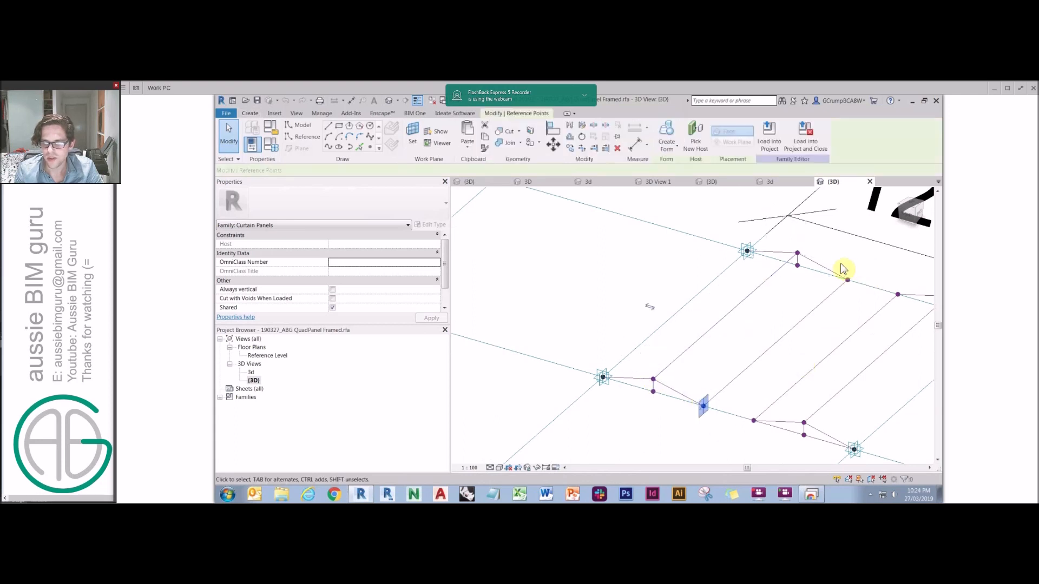
left_click(847, 279, "ctrl")
left_click(898, 295, "ctrl")
left_click(754, 420, "ctrl")
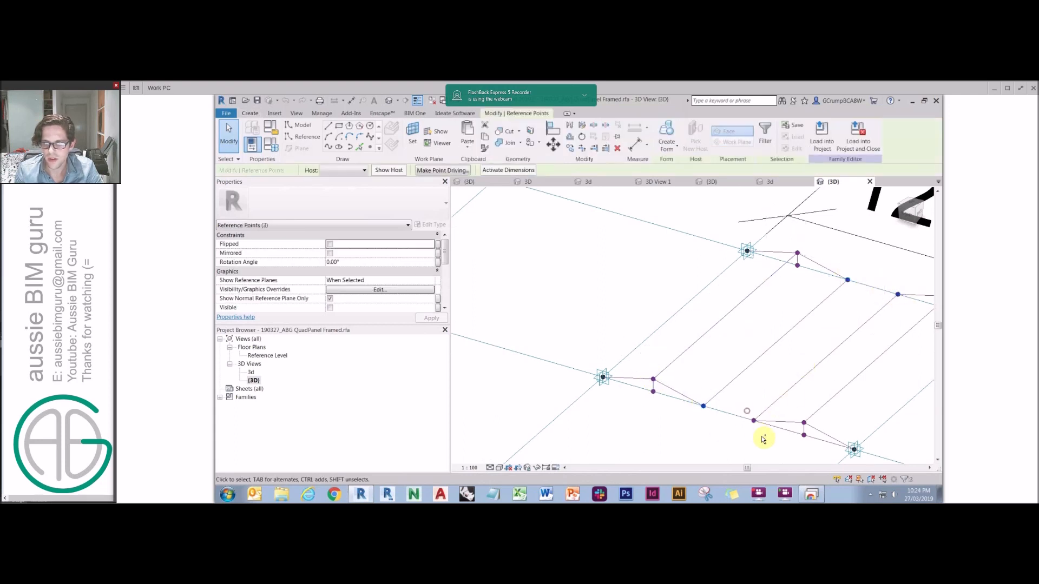
left_click_drag(444, 252, 445, 298)
left_click(437, 244)
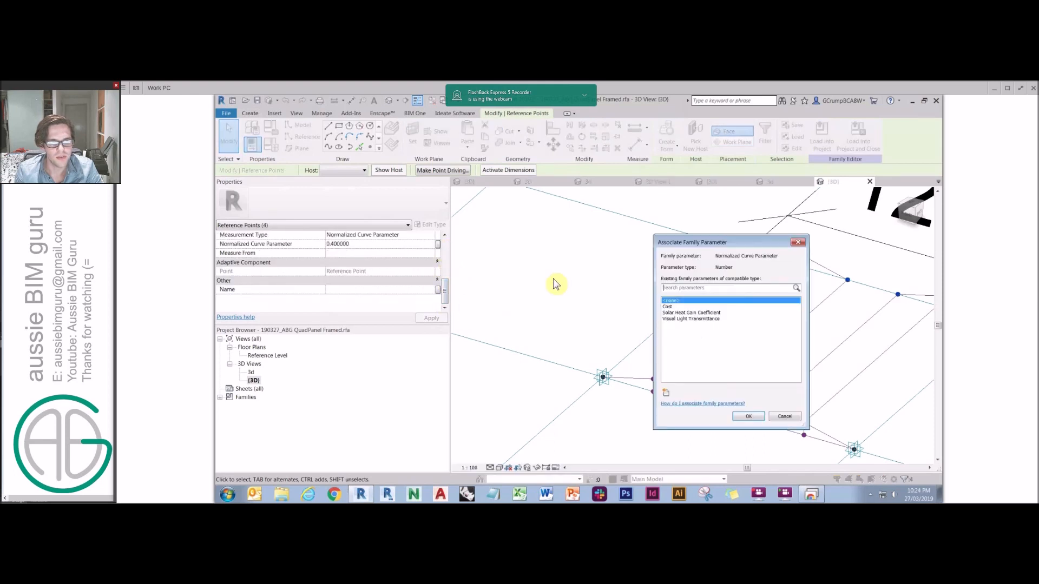
left_click(667, 393)
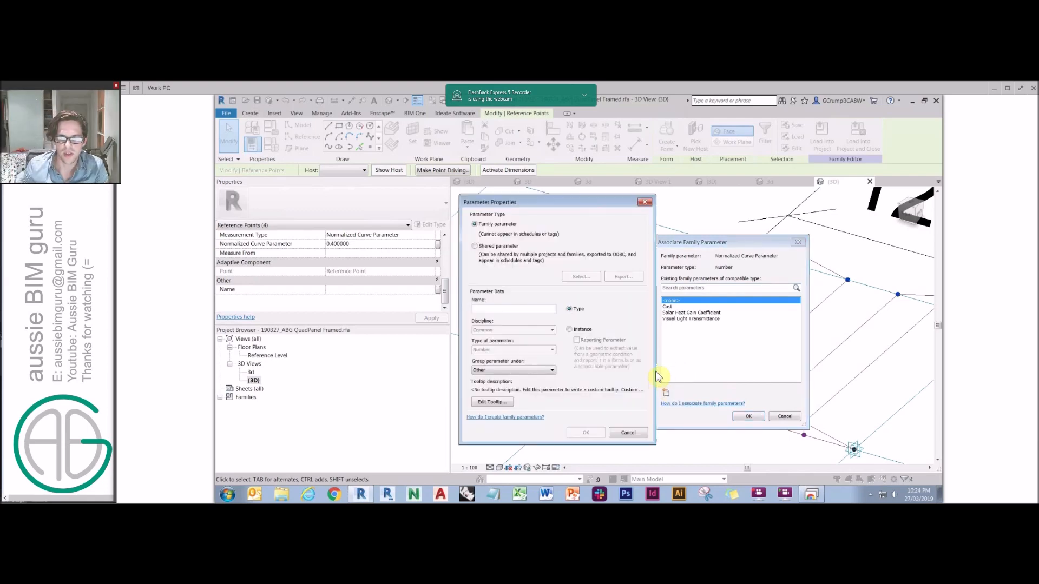
key("Caps_Lock")
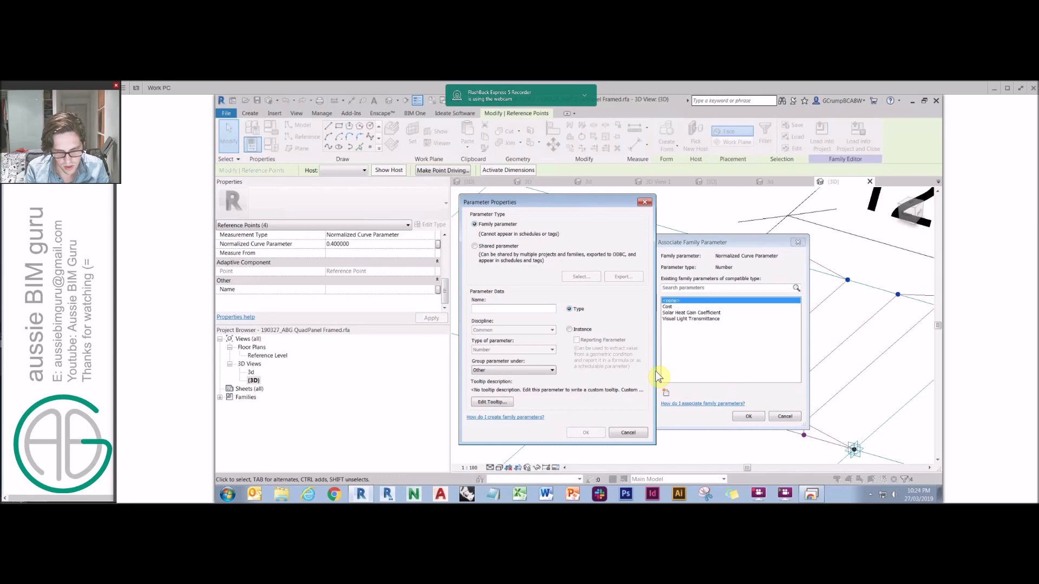
key("BackSpace")
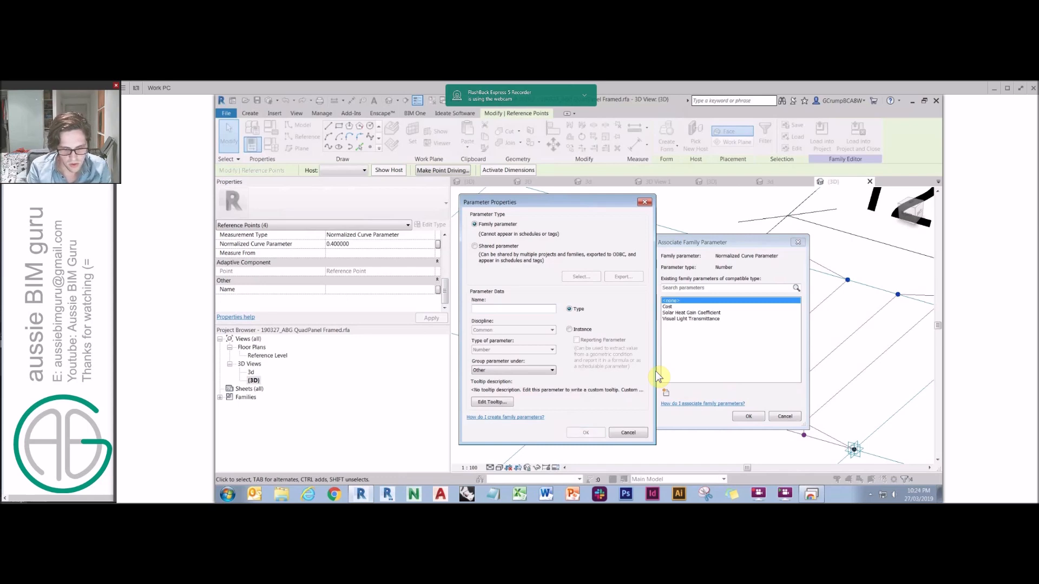
key("Caps_Lock")
type("hALF")
key("BackSpace")
key("Caps_Lock")
type("Fold parameter")
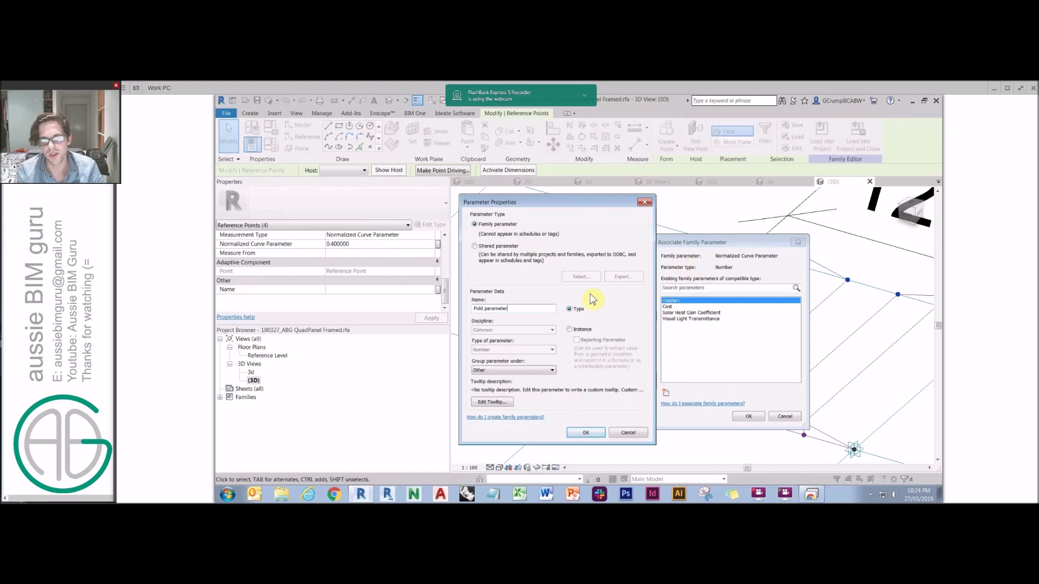
left_click(572, 330)
left_click(586, 433)
left_click(748, 416)
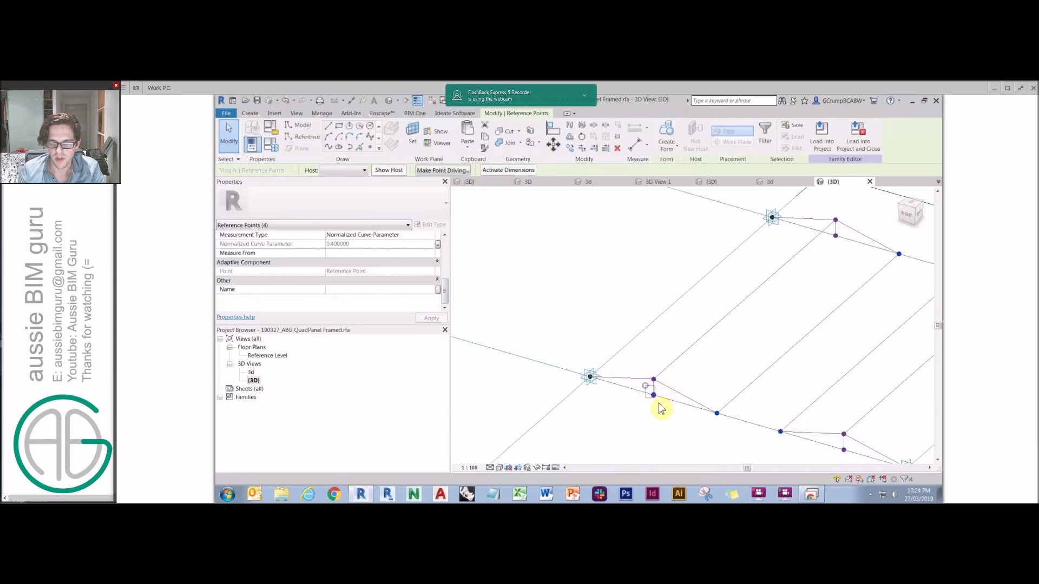
Step: Drive the Normalized Curve Parameter of the four hosted points beneath the raised points with a new instance family parameter named Half fold
left_click(835, 236)
left_click(836, 237, "ctrl")
middle_click_drag(926, 294, 779, 276)
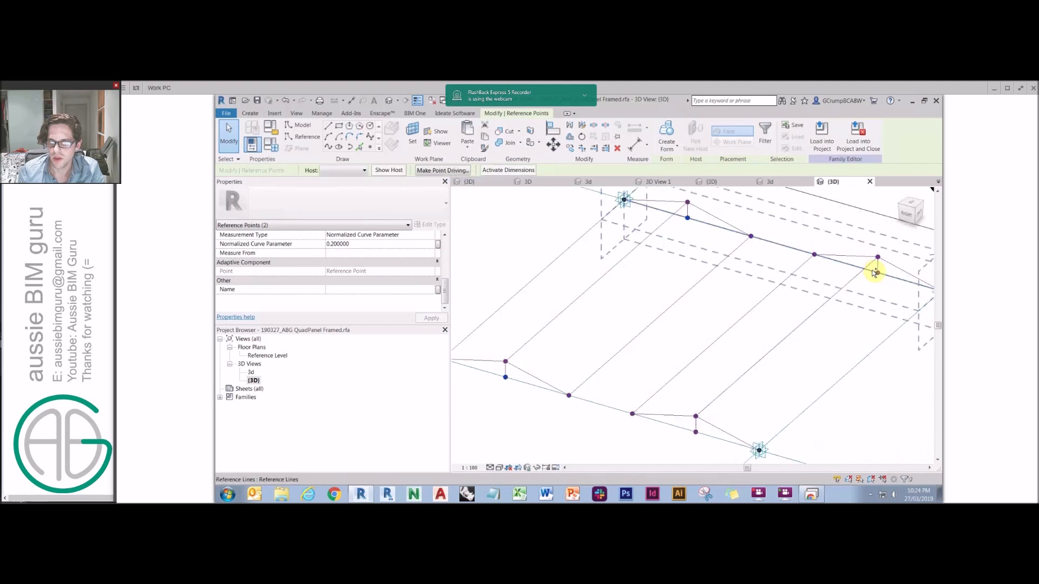
left_click_drag(873, 265, 883, 281, "ctrl")
left_click_drag(694, 423, 704, 439, "ctrl")
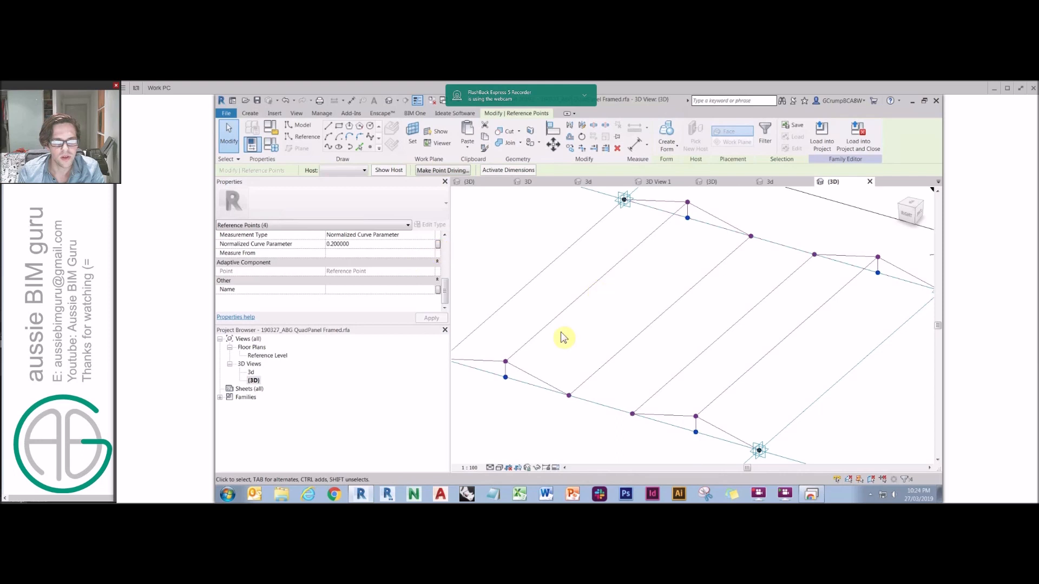
left_click(437, 245)
left_click(666, 392)
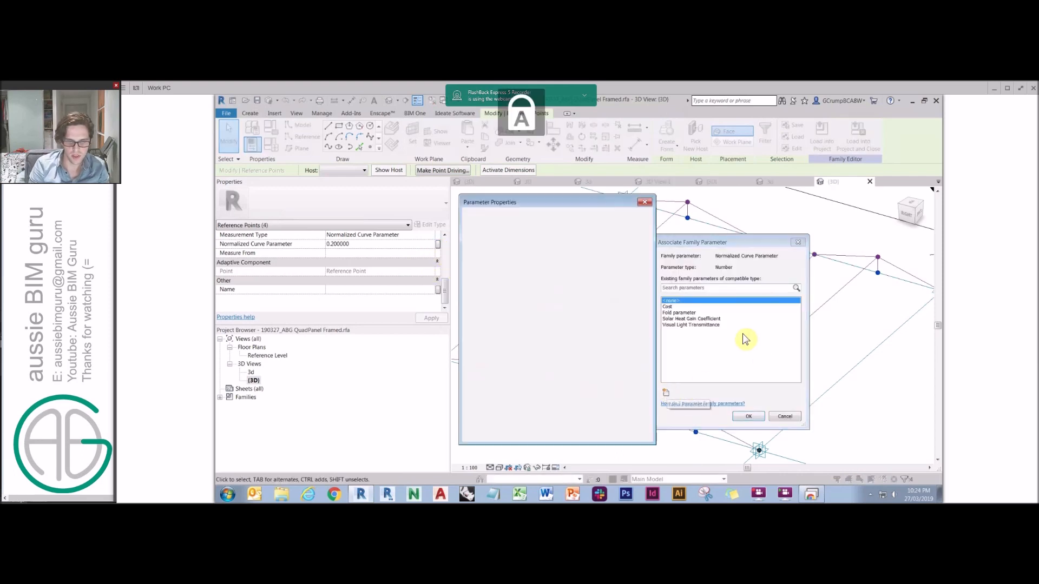
type("Half fold")
left_click(569, 329)
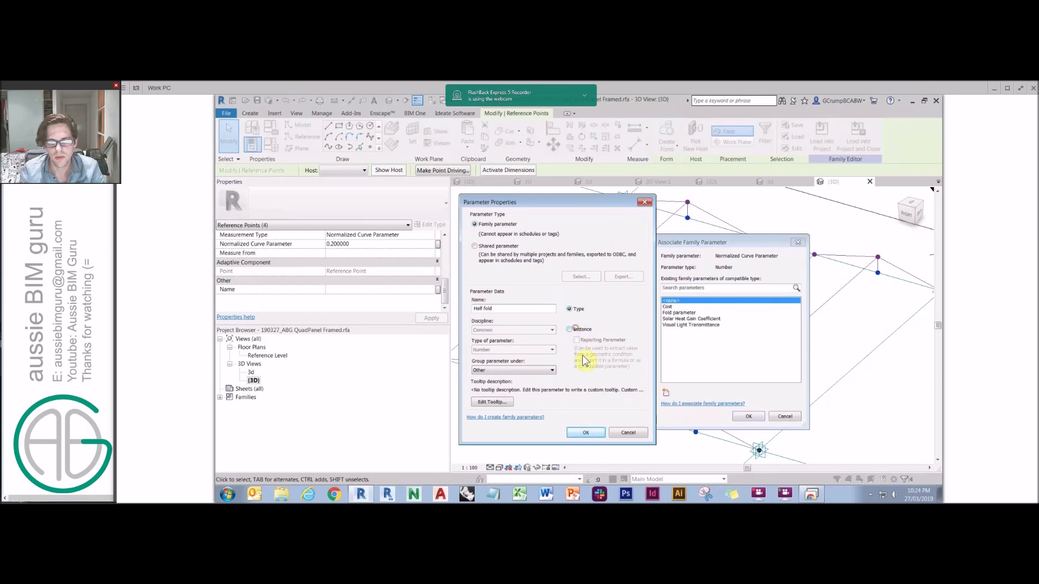
left_click(584, 434)
left_click(749, 417)
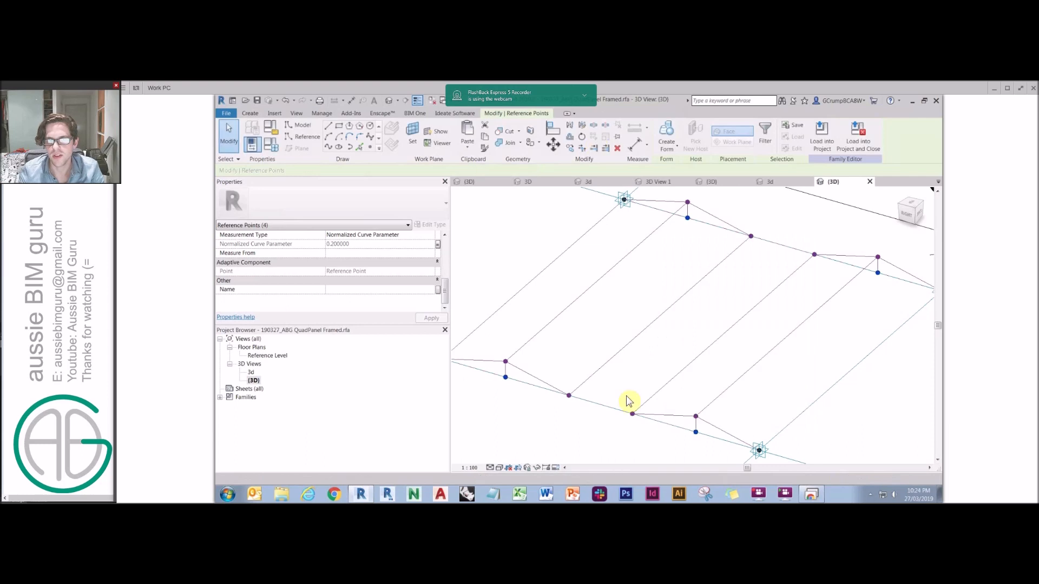
left_click(568, 343)
Step: Drive the Offset of the four raised points with a new instance family parameter named Fold offset
middle_click_drag(555, 379, 592, 372)
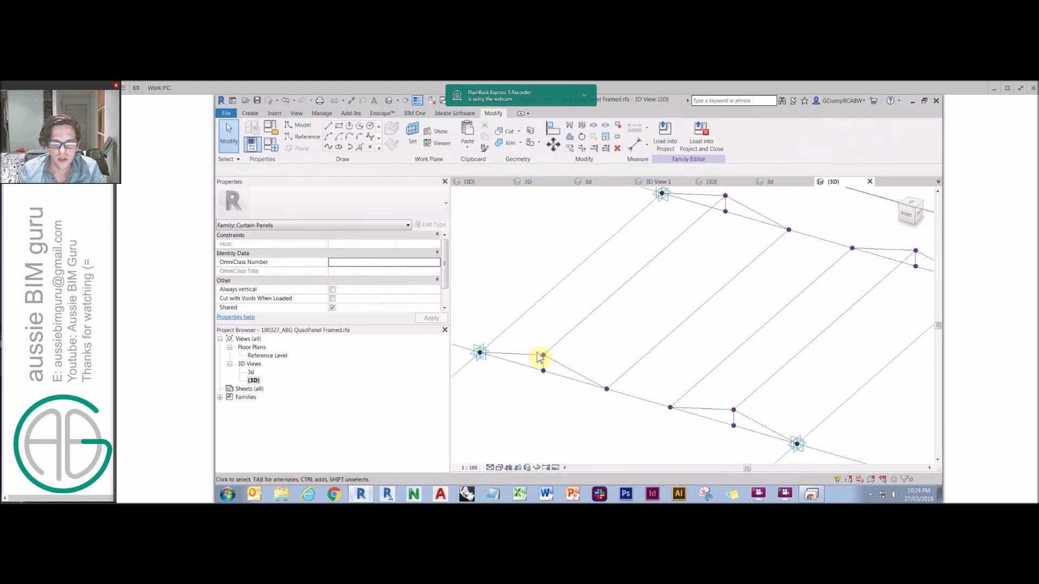
left_click(543, 356)
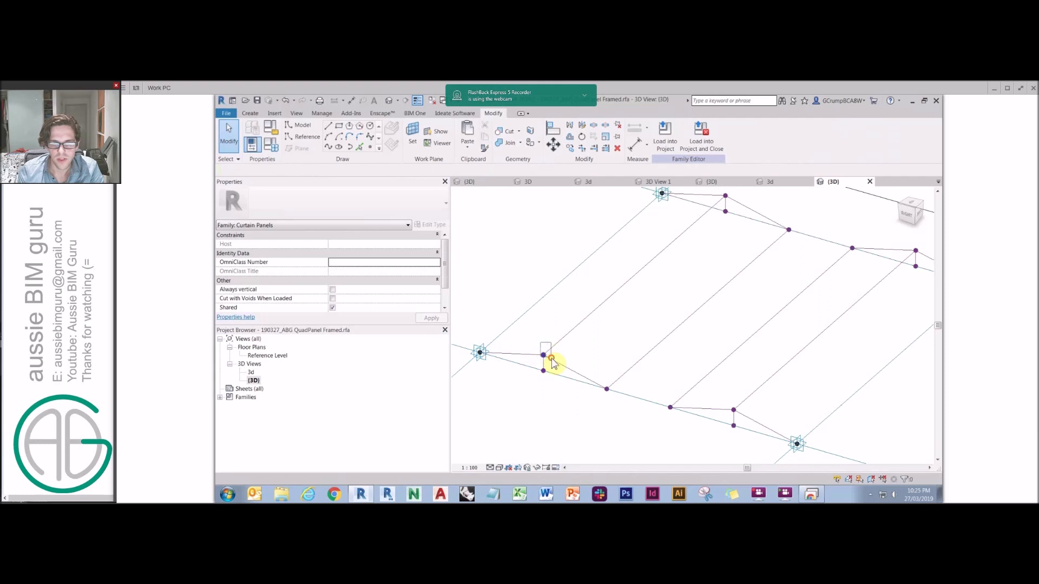
left_click(915, 251, "ctrl")
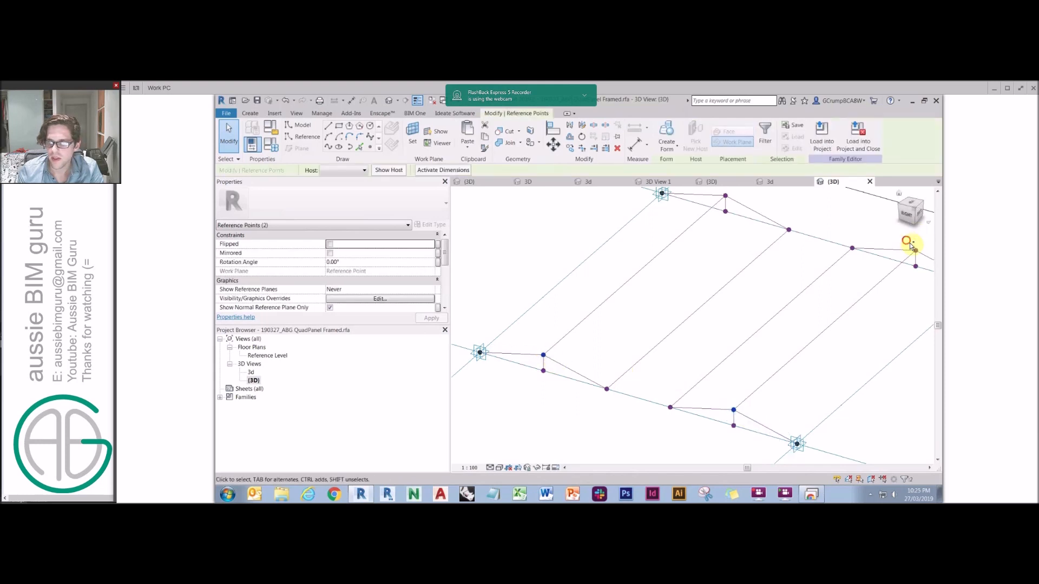
left_click(725, 197, "ctrl")
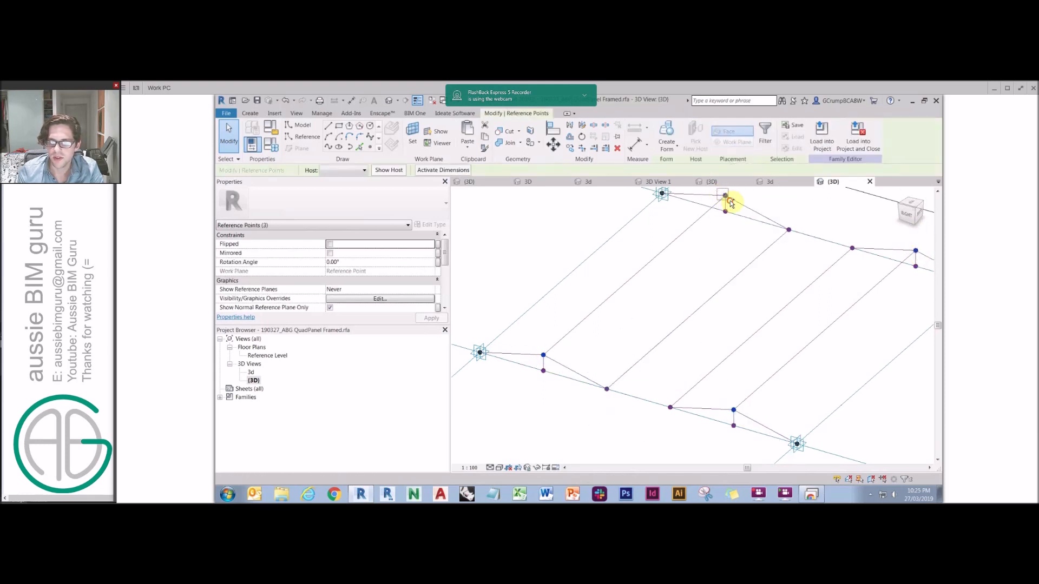
scroll(443, 254, "down", 5)
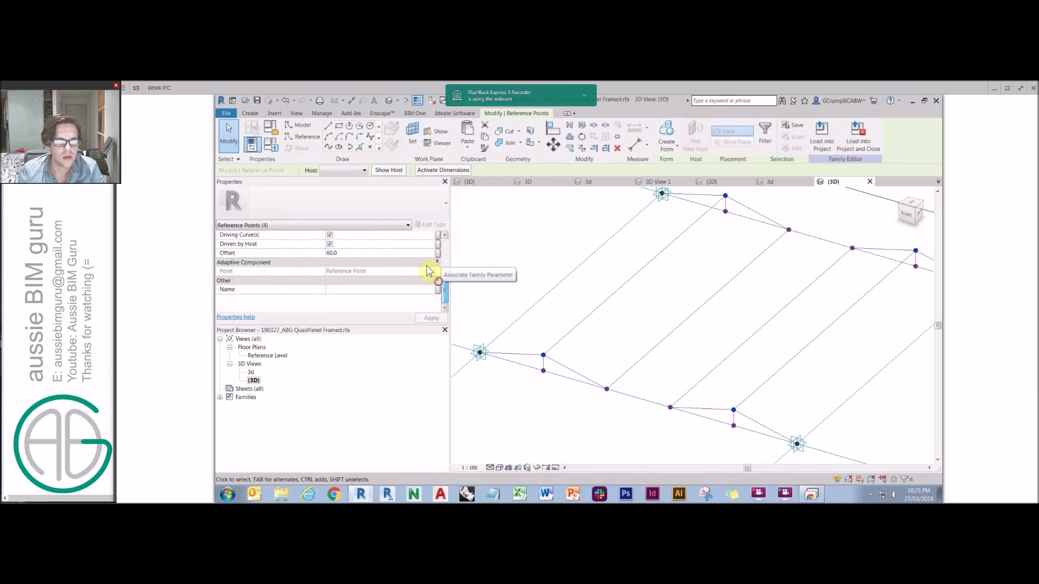
left_click(439, 254)
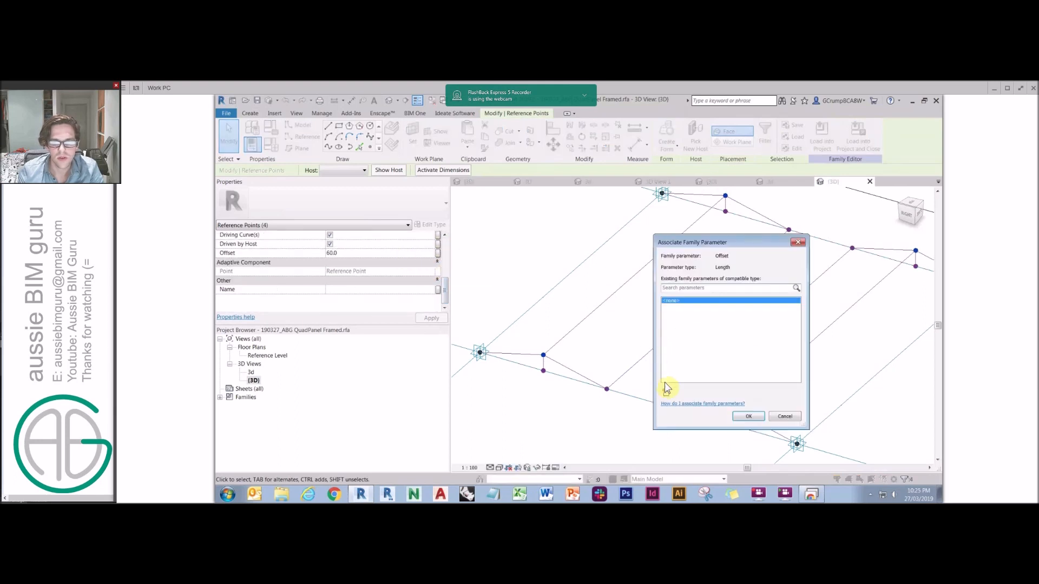
left_click(666, 393)
type("Fold ")
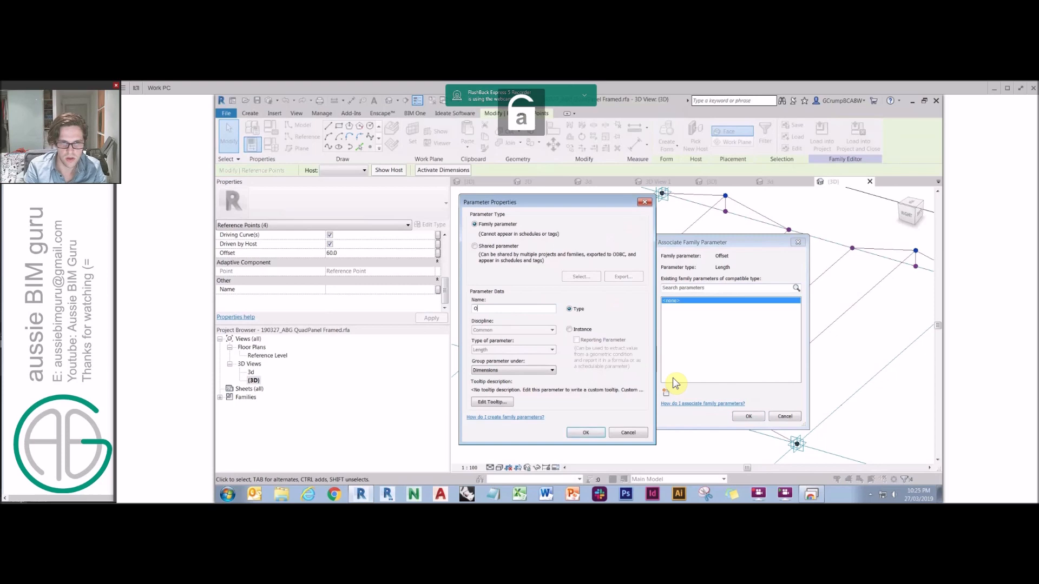
type("offset")
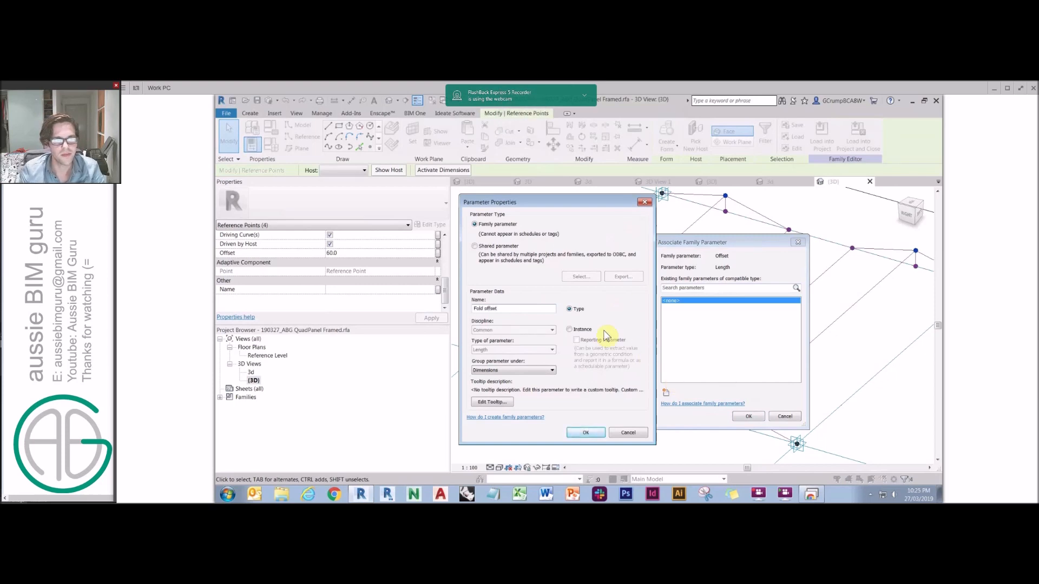
left_click(569, 329)
left_click(586, 433)
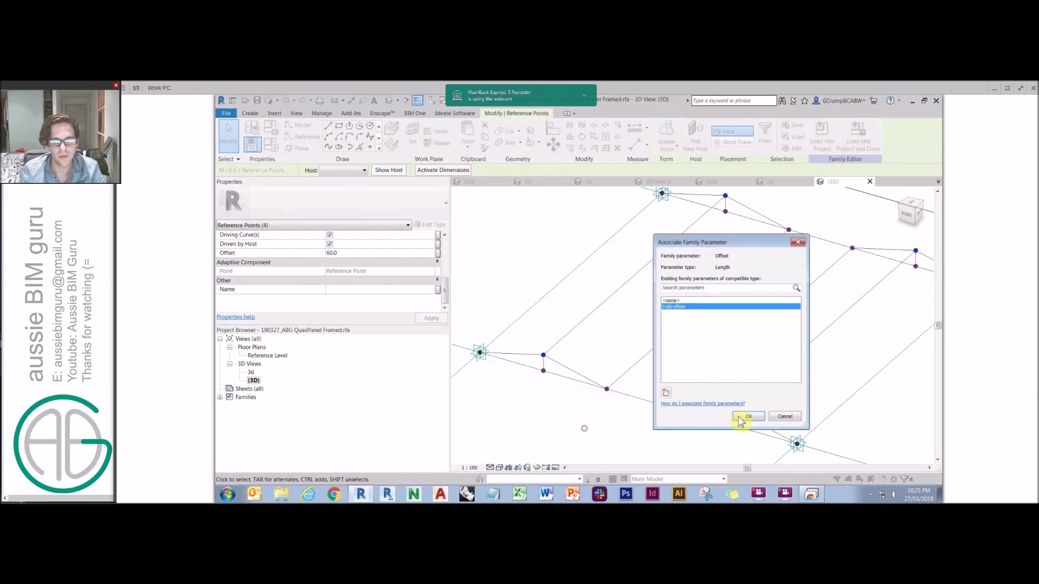
left_click(747, 417)
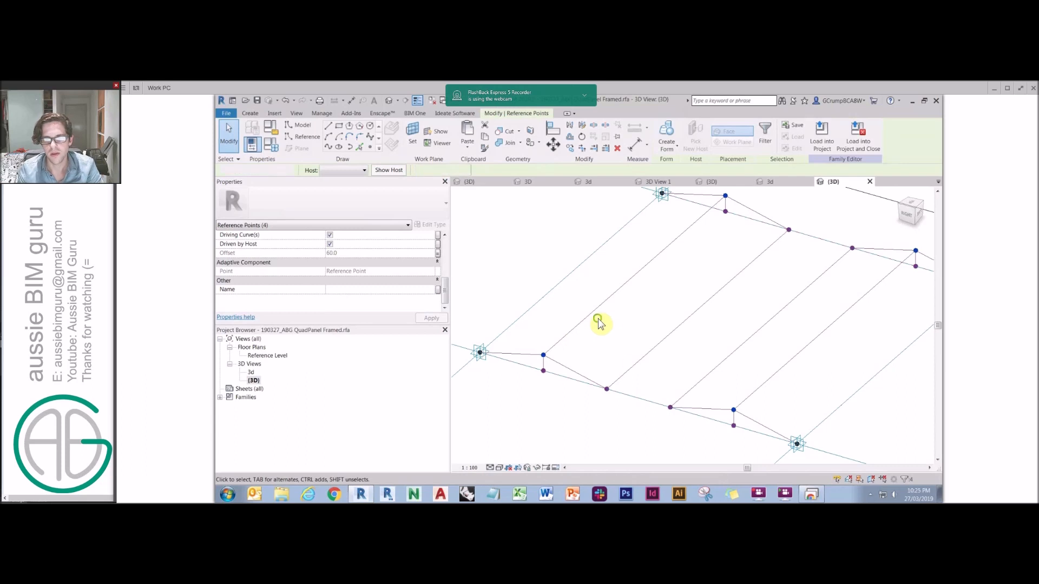
left_click(604, 344)
Step: Label the 1200 dimension between the panel's corner points with a new instance family parameter named Report length
middle_click_drag(760, 322, 649, 308, "shift")
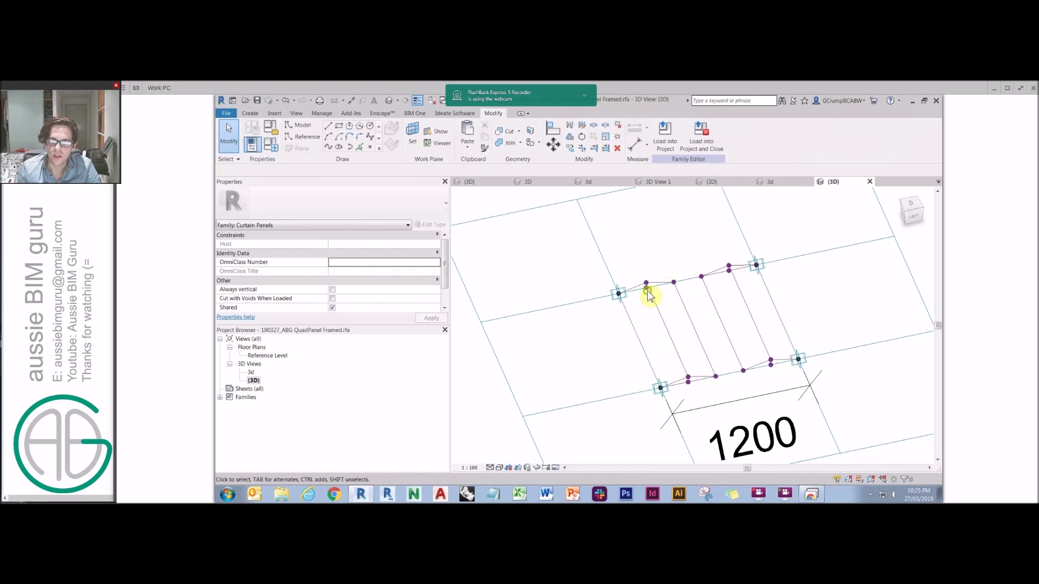
left_click(646, 255)
scroll(651, 280, "up", 4)
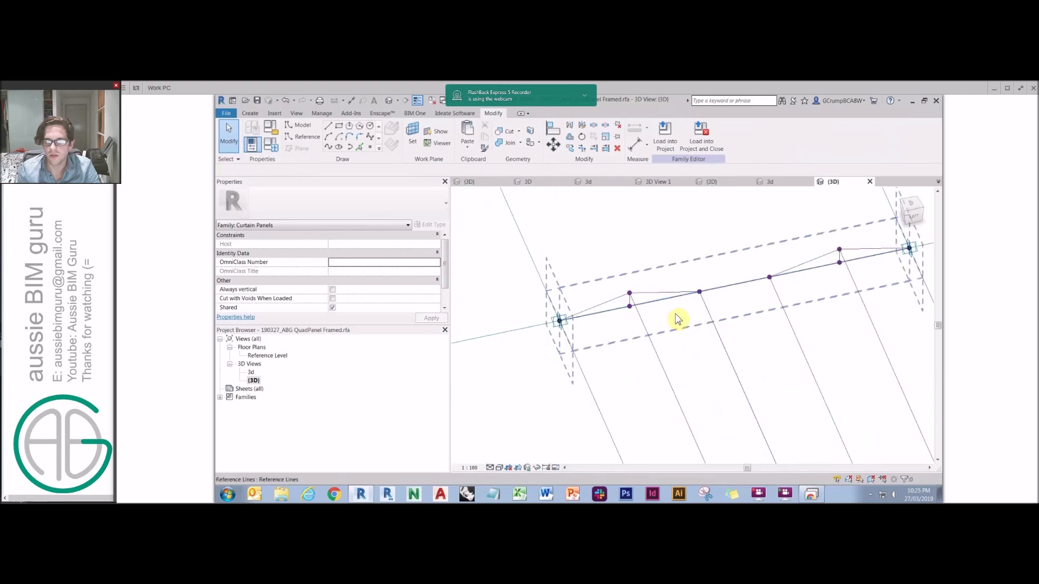
scroll(703, 242, "down", 1)
middle_click_drag(715, 269, 663, 233)
scroll(664, 234, "down", 2)
left_click(762, 398)
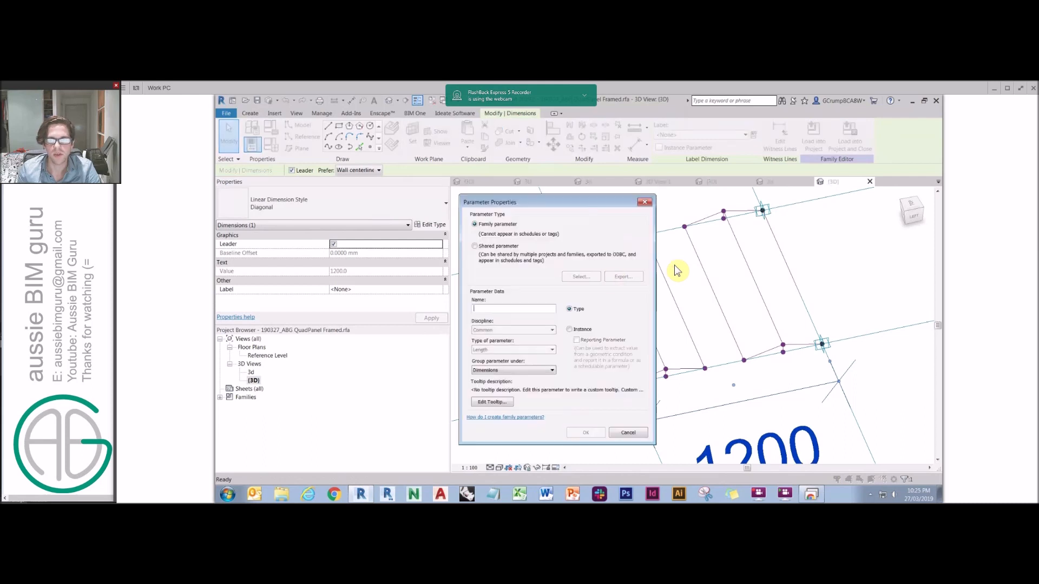
left_click(511, 306)
type("r")
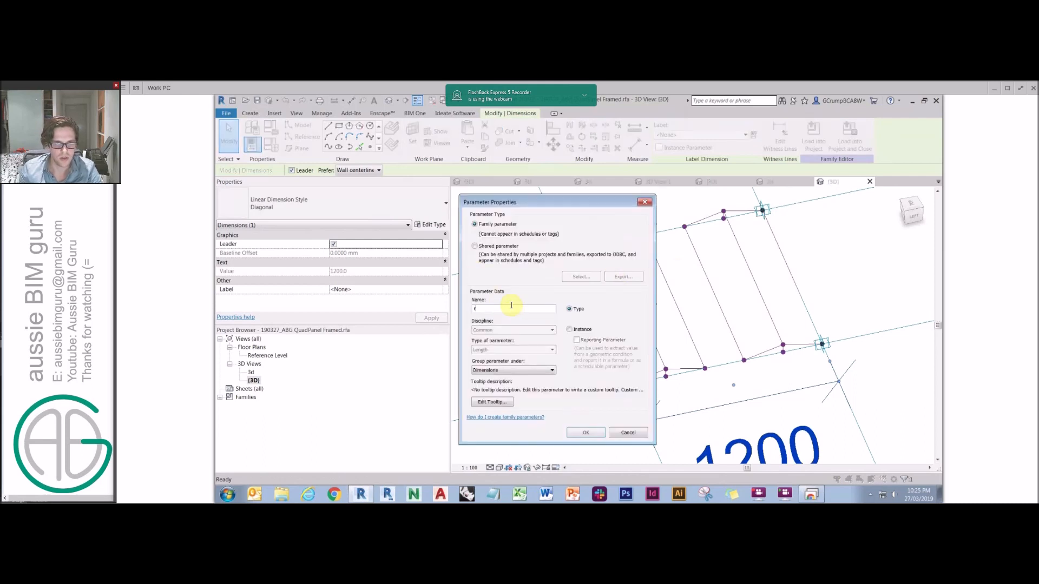
key("Caps_Lock")
key("BackSpace")
type("R")
key("Caps_Lock")
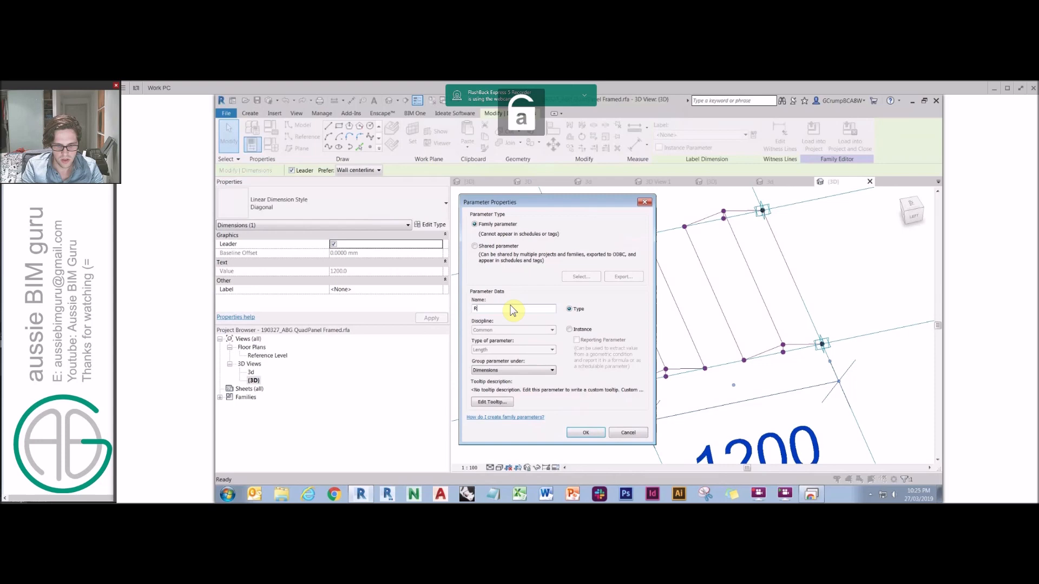
type("eport length")
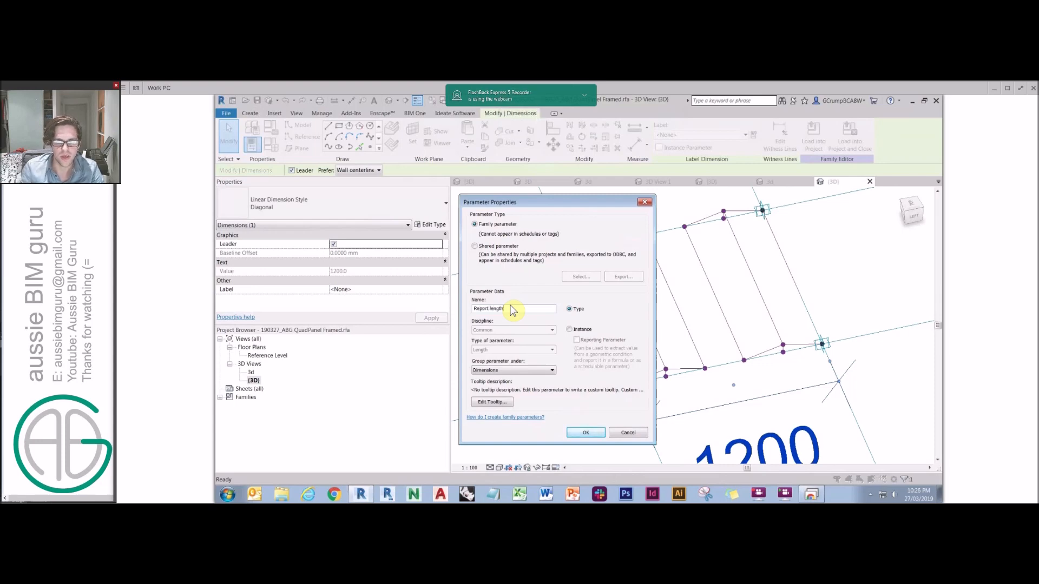
left_click(588, 330)
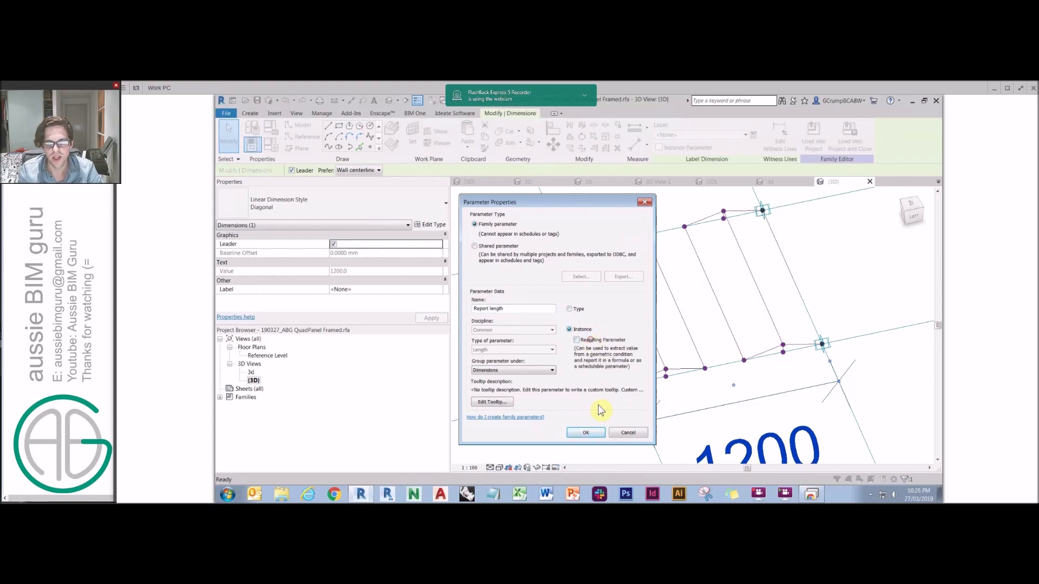
left_click(589, 428)
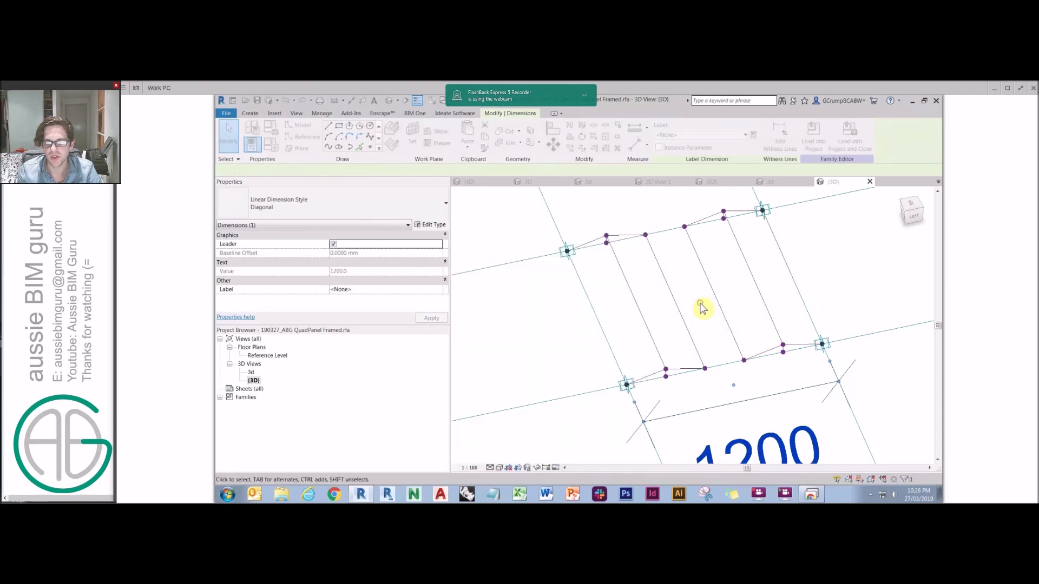
left_click(721, 336)
scroll(722, 336, "down", 3)
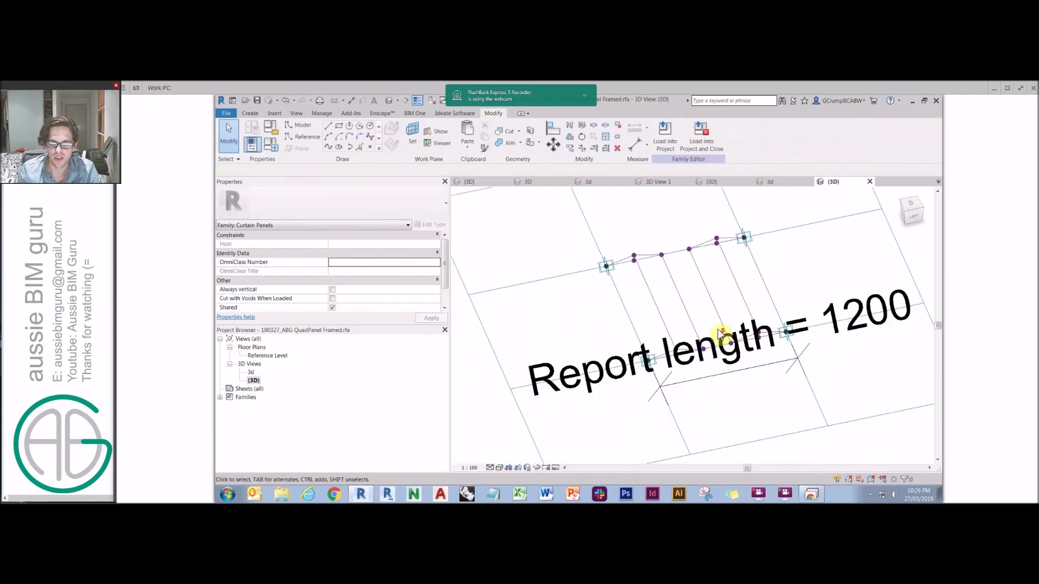
scroll(718, 329, "down", 1)
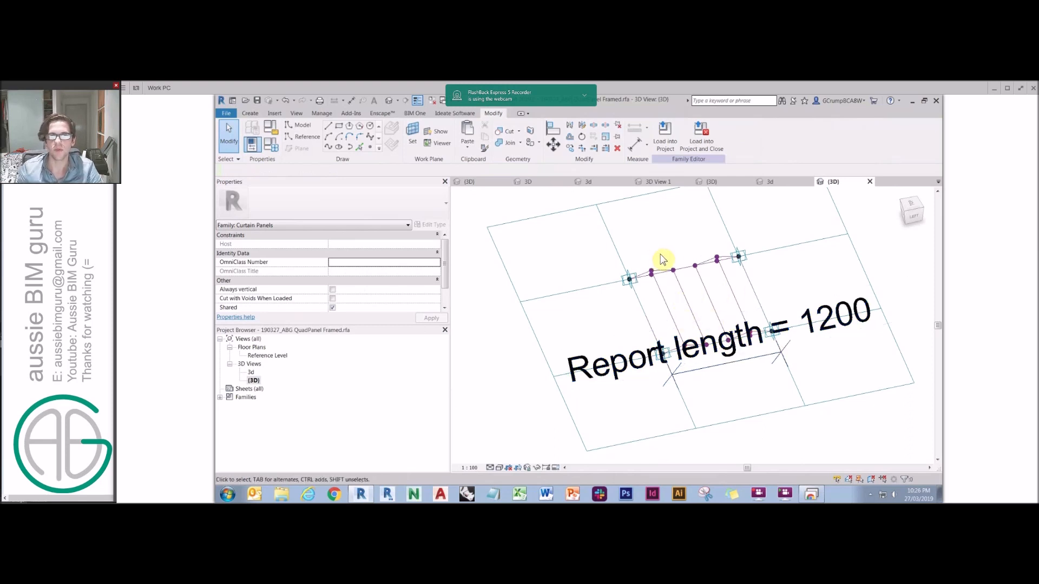
left_click(631, 282)
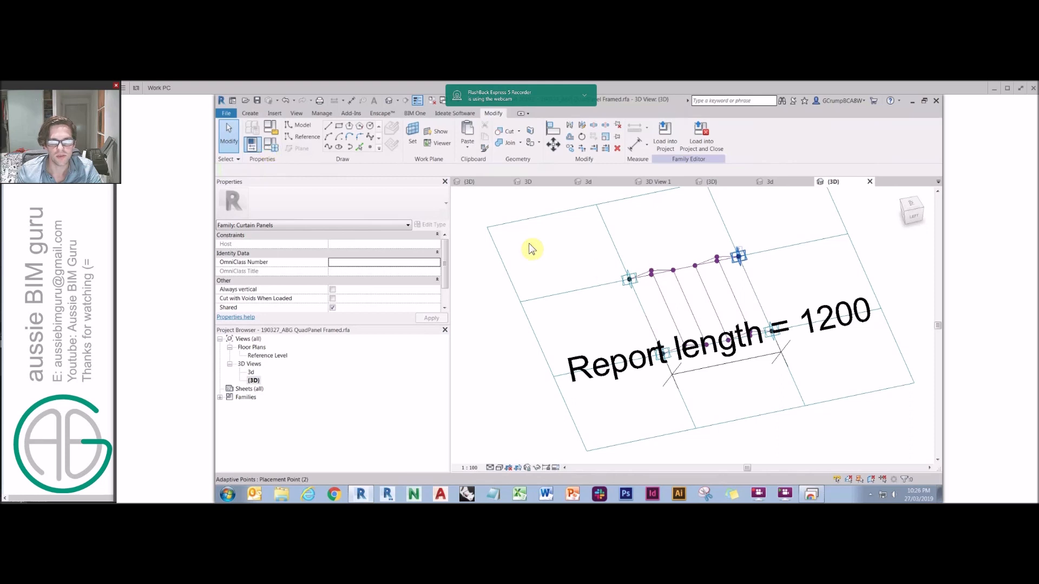
left_click(550, 238)
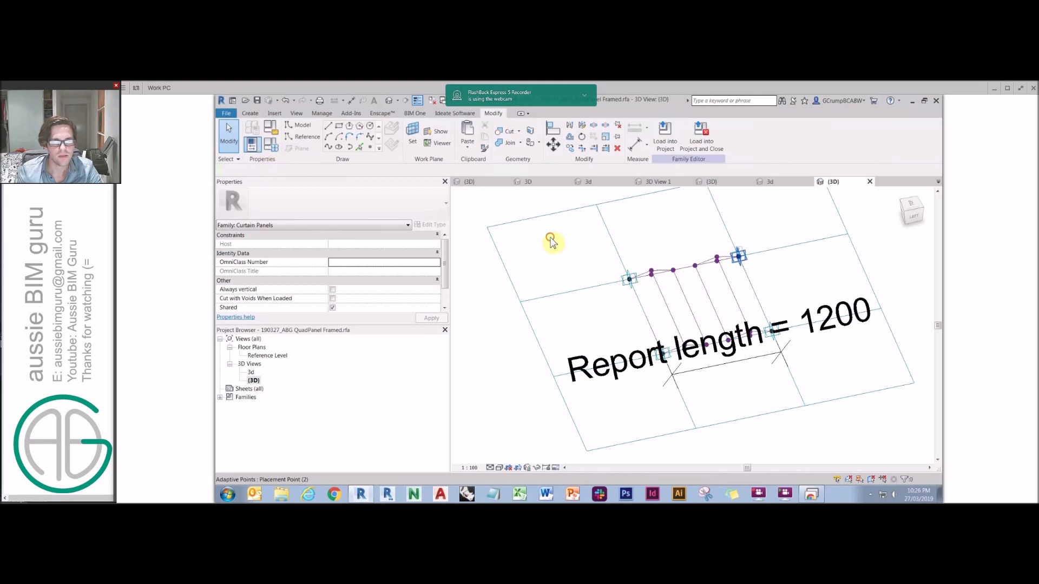
Step: In the family types, give the Half fold parameter the formula Fold parameter / 2
left_click(271, 145)
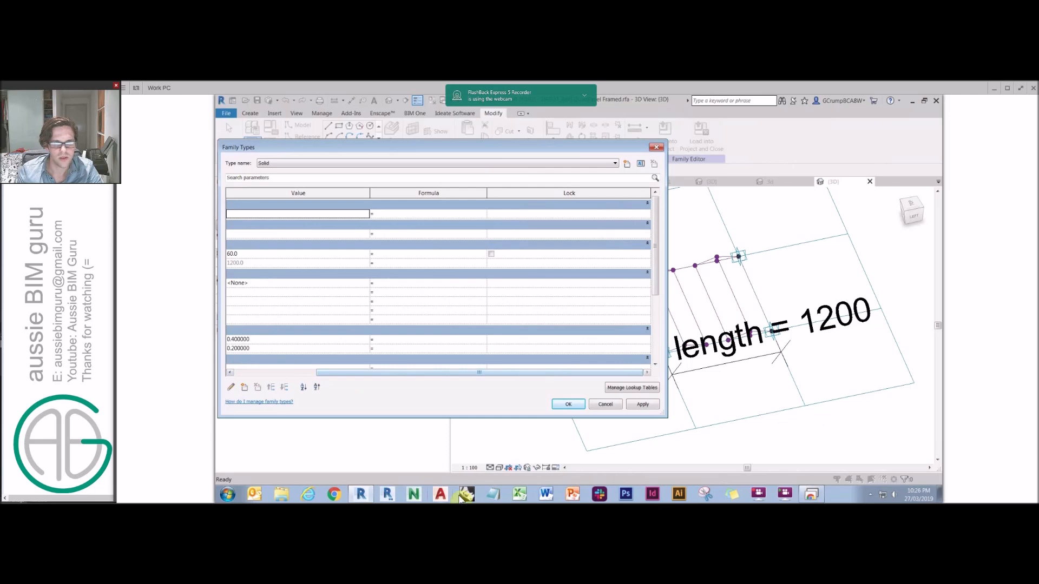
left_click_drag(357, 370, 285, 375)
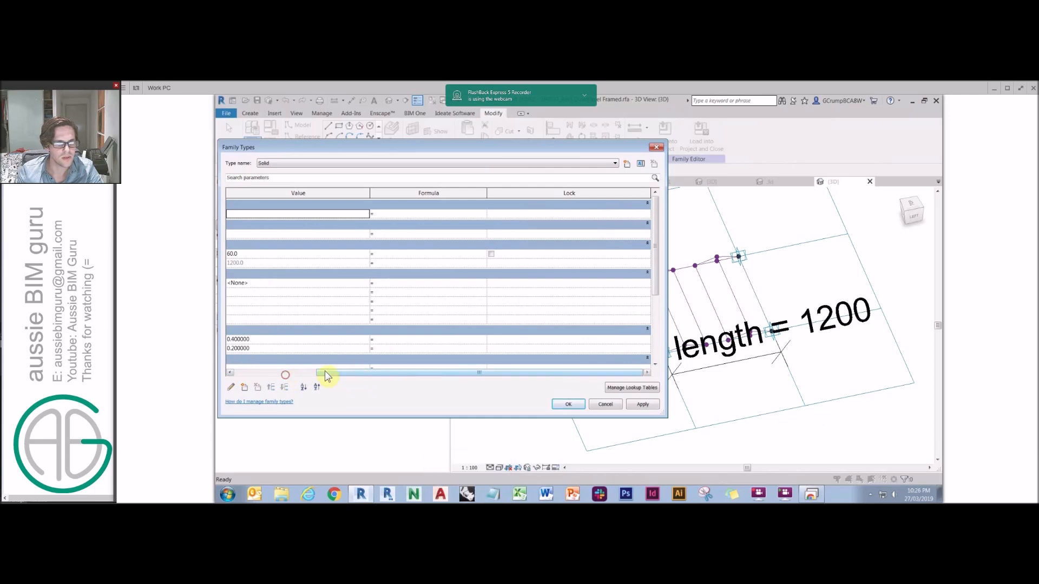
left_click(230, 374)
left_click(230, 373)
left_click_drag(311, 147, 394, 150)
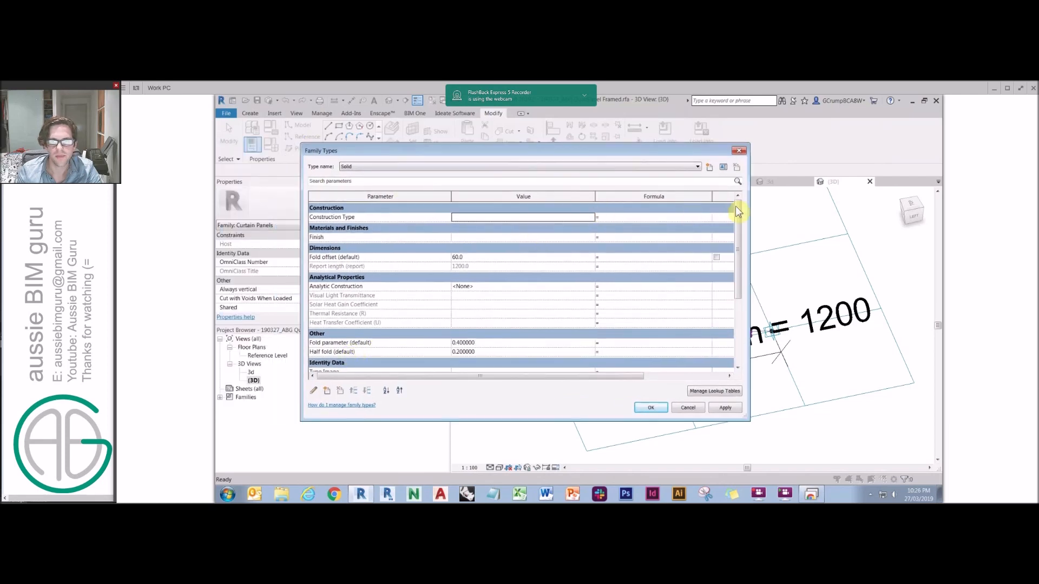
left_click_drag(737, 208, 741, 203)
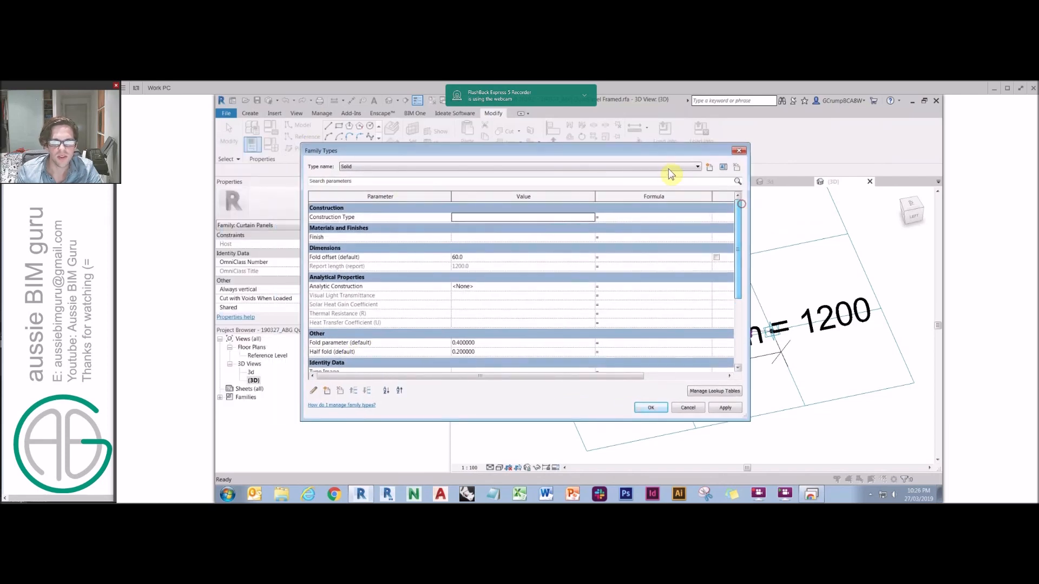
left_click(669, 170)
left_click(670, 168)
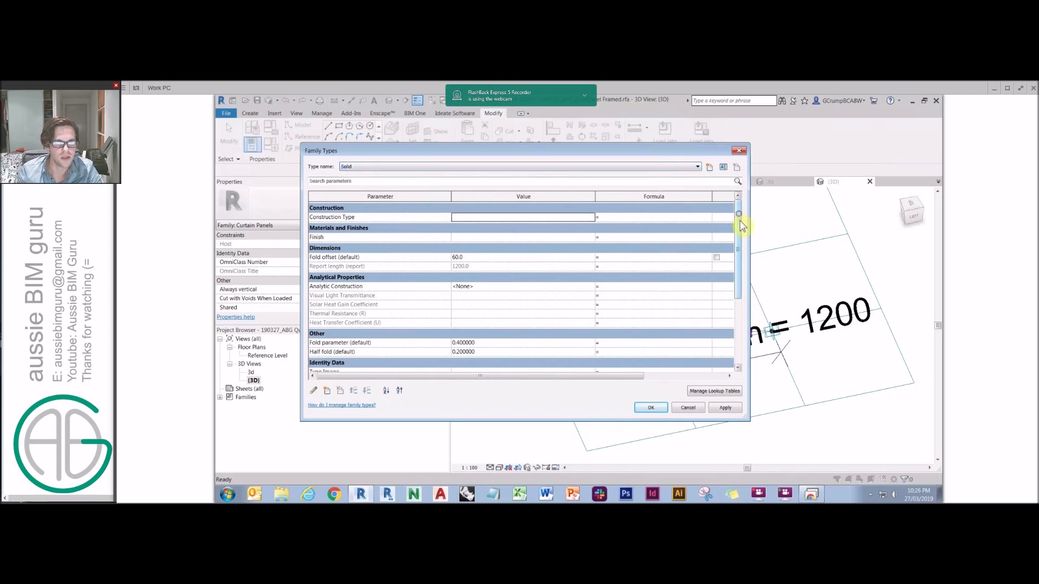
left_click_drag(742, 228, 742, 271)
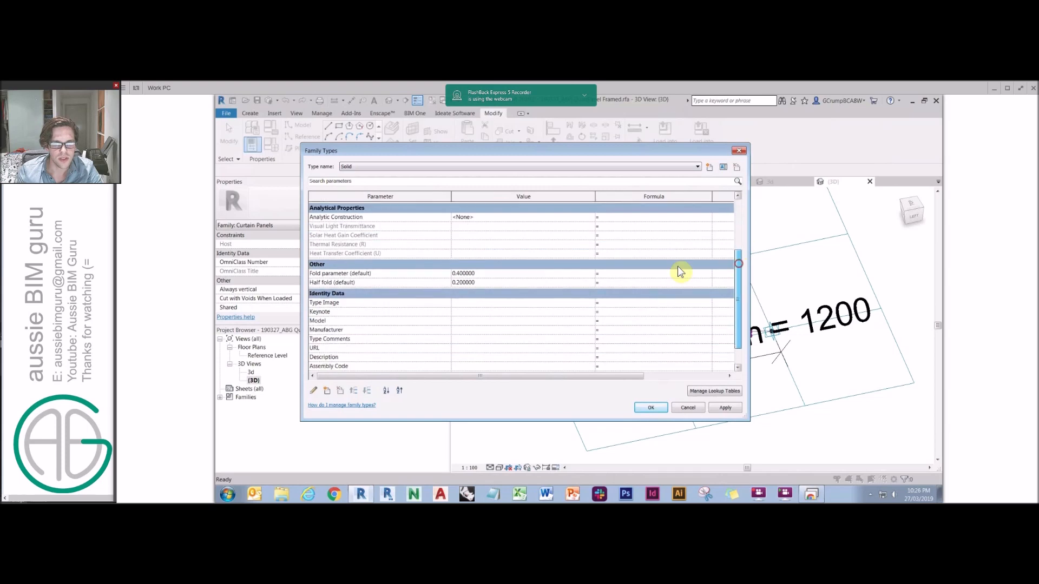
left_click(494, 274)
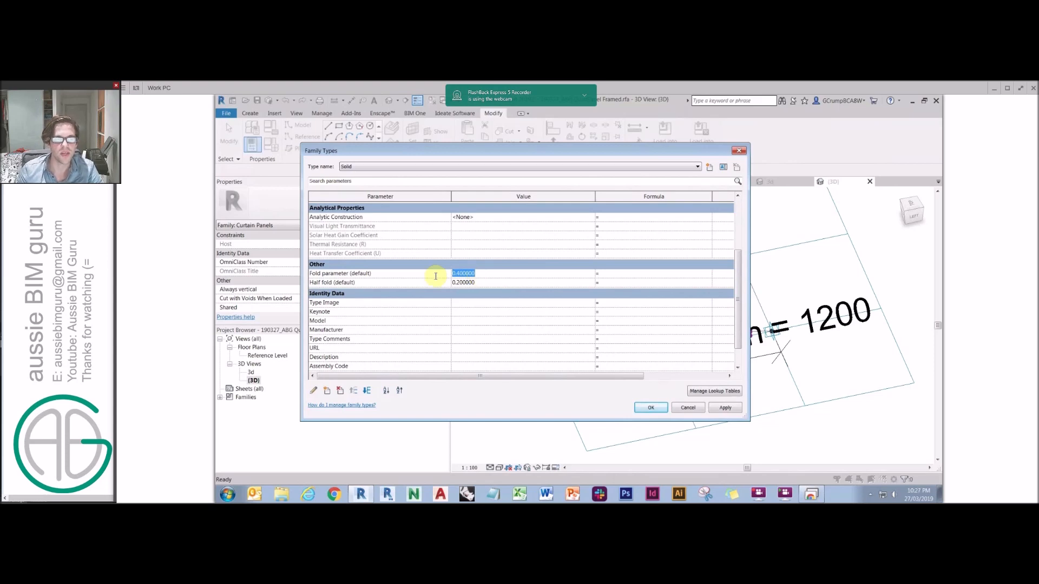
left_click(347, 274)
left_click_drag(306, 273, 348, 272)
key("ctrl+c")
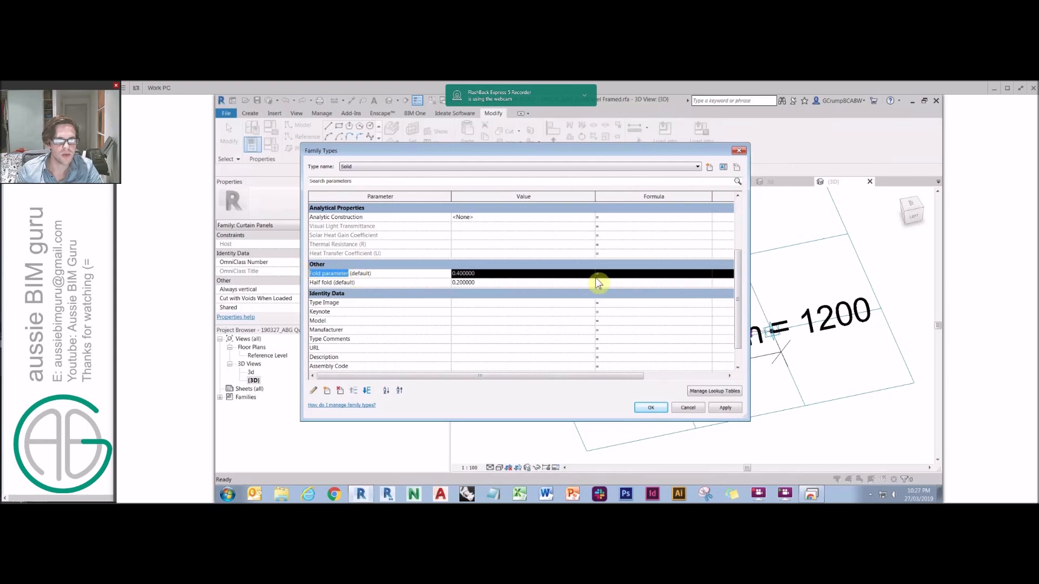
left_click(621, 281)
key("ctrl+v")
left_click(663, 236)
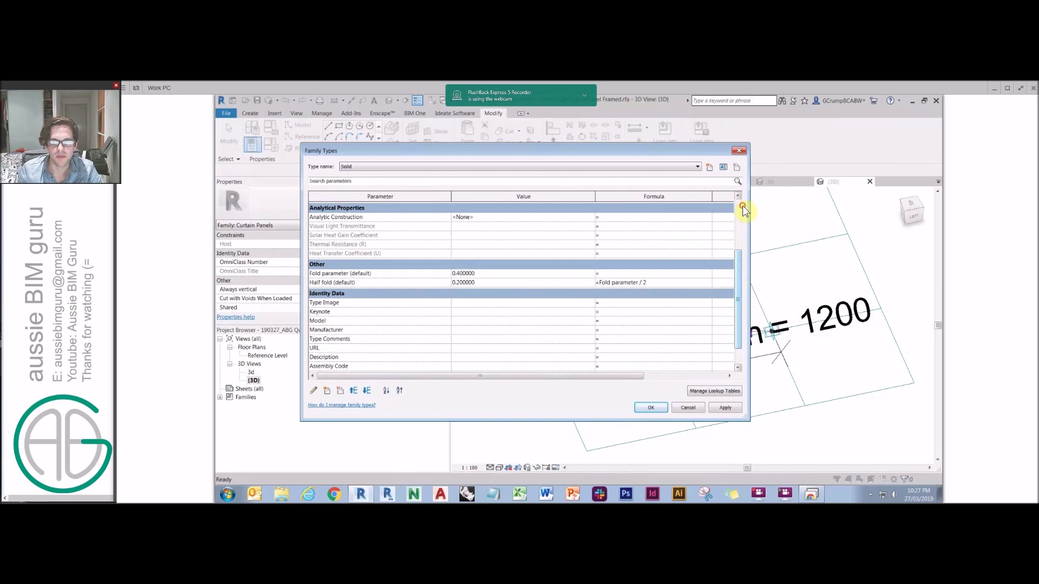
scroll(740, 210, "up", 3)
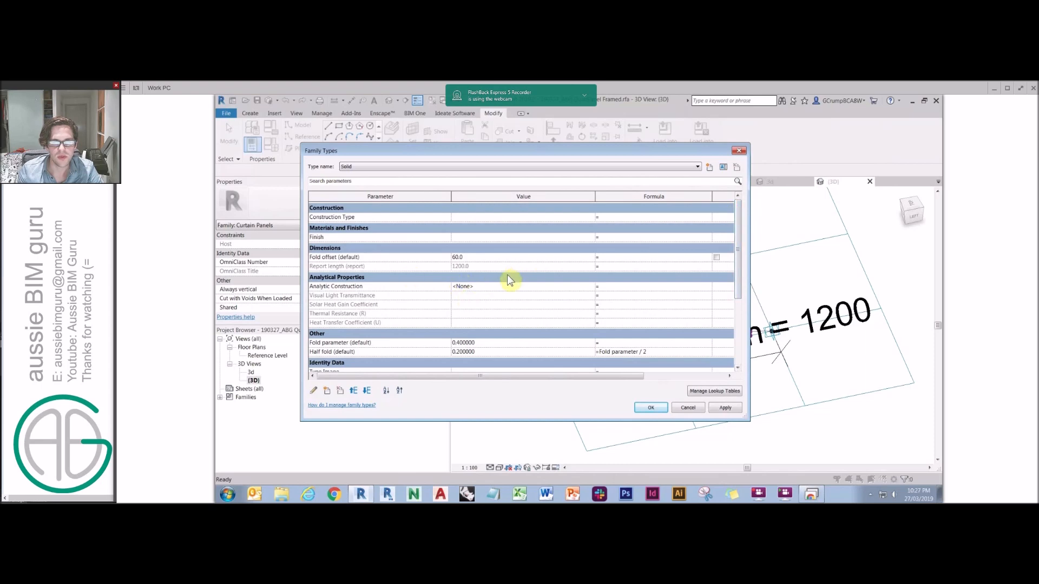
left_click(508, 275)
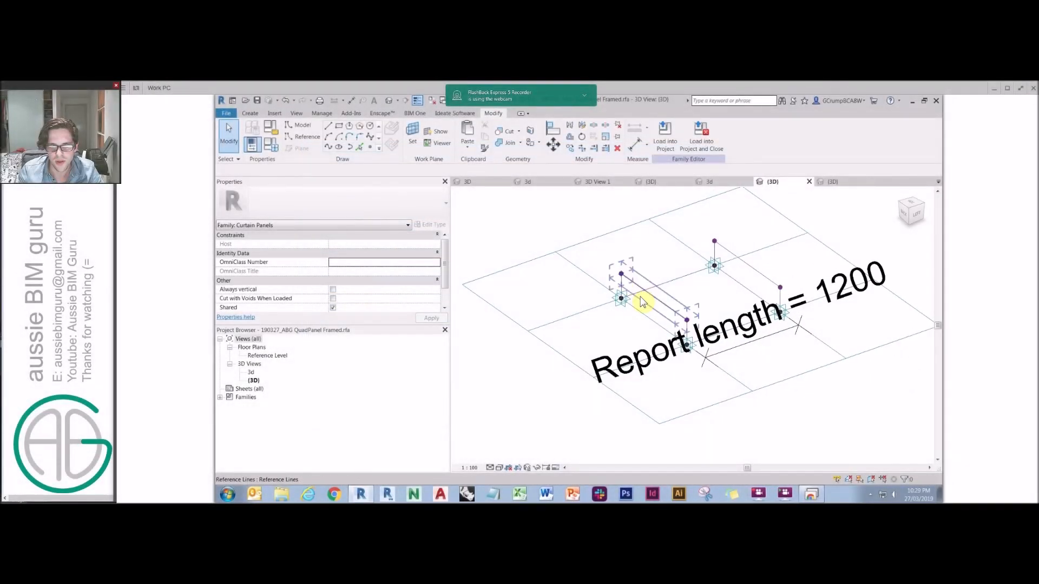
Step: Enter a new Fold parameter value in the family types and apply it to the panel framing
left_click(273, 145)
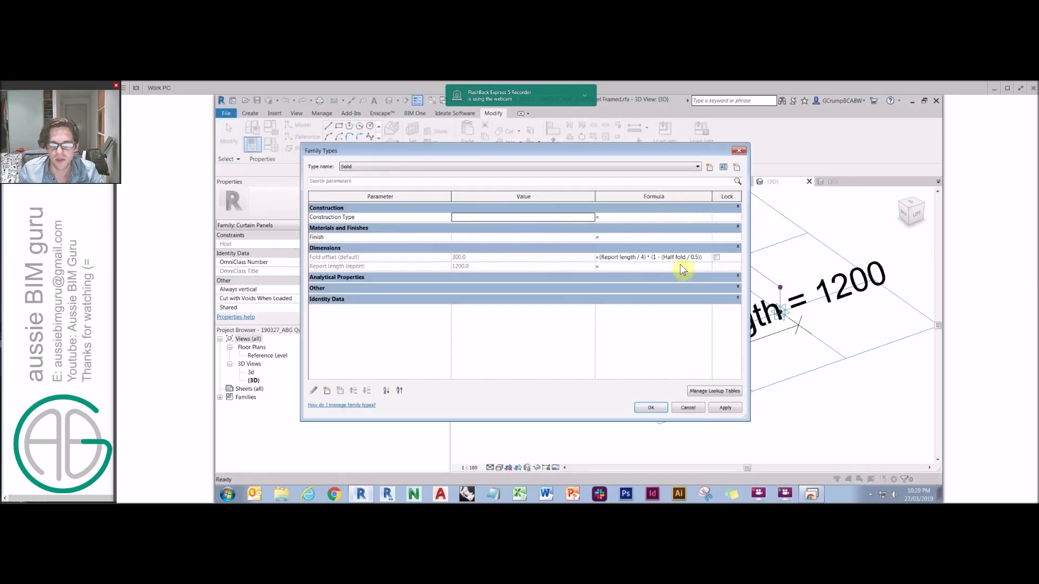
left_click(482, 277)
left_click(479, 333)
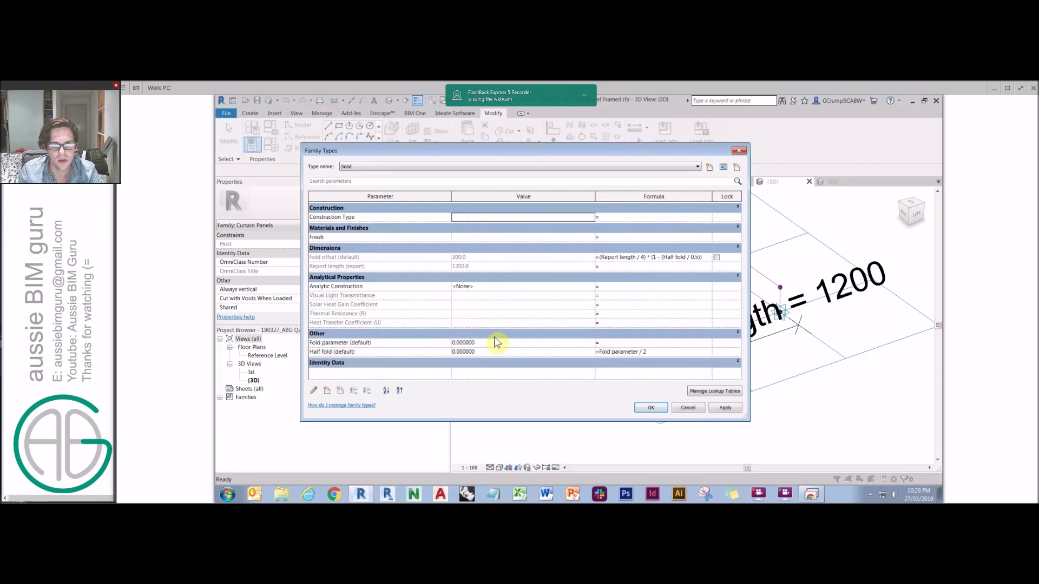
left_click(498, 352)
key("BackSpace")
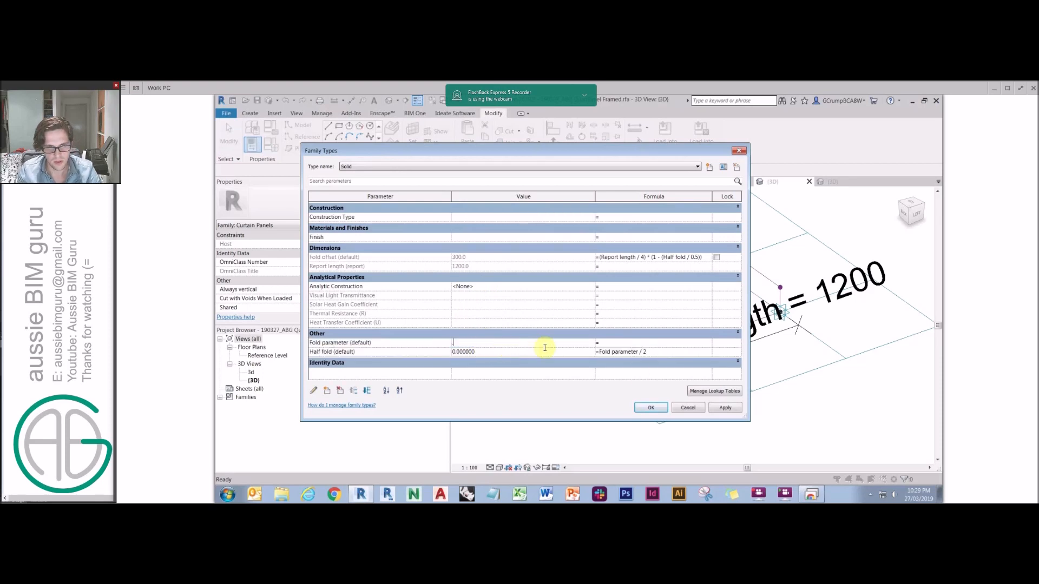
left_click(651, 408)
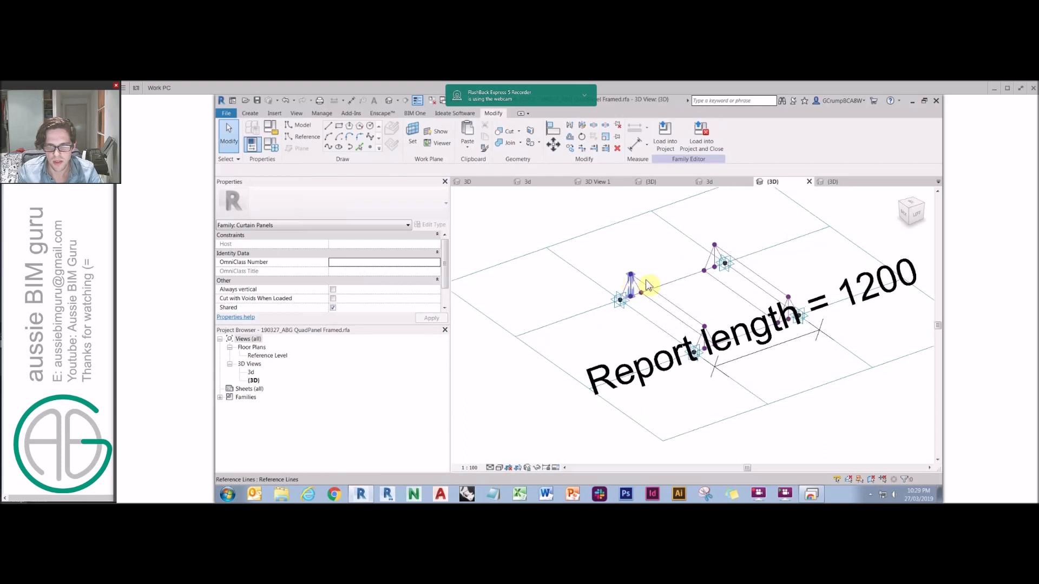
Step: Inspect the raised fold points and reference lines in 3D and close the inactive views
scroll(634, 290, "up", 2)
left_click(637, 291)
left_click(654, 264)
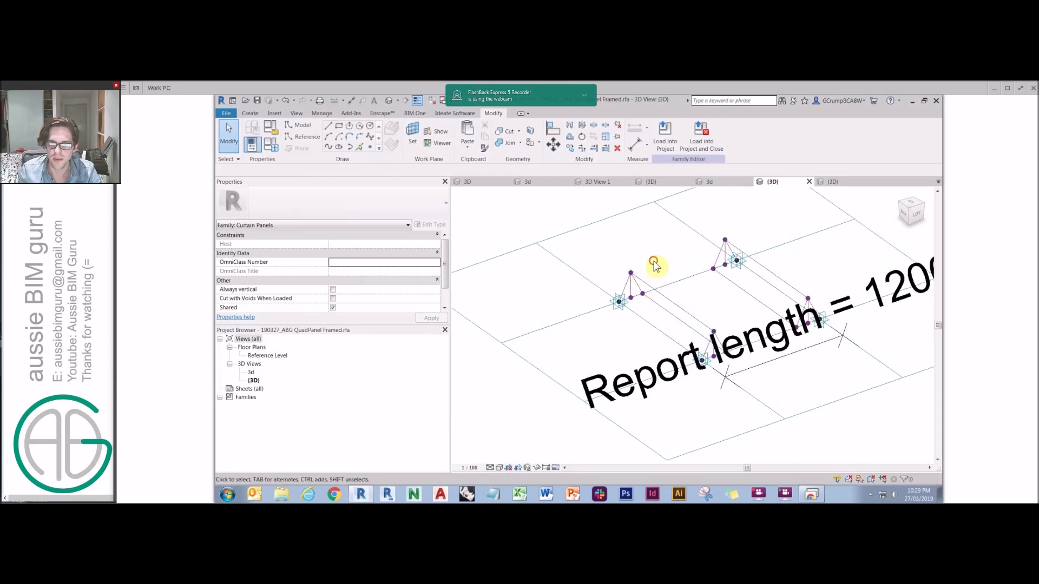
left_click(650, 249)
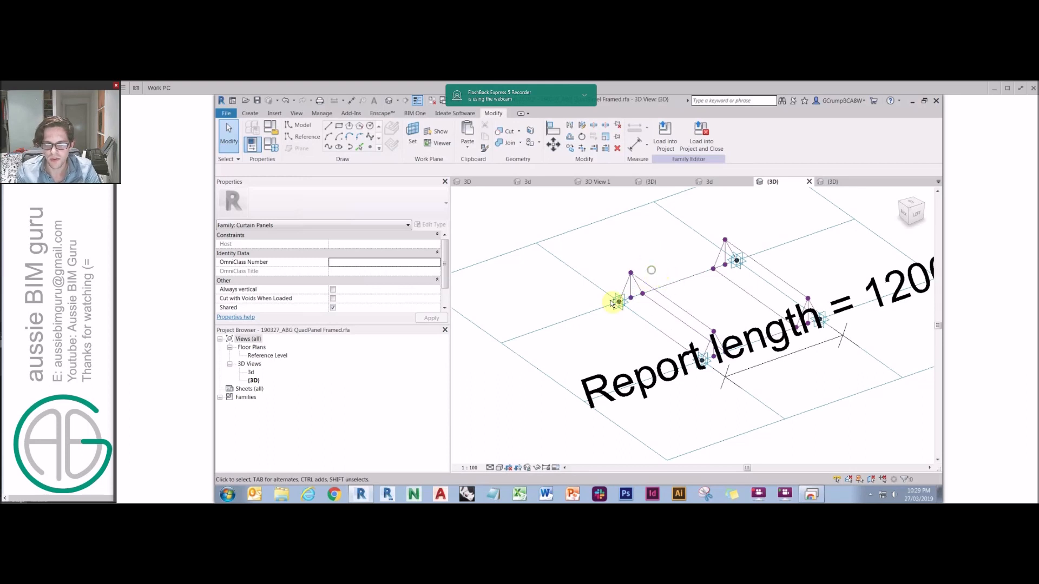
middle_click_drag(641, 276, 631, 275, "shift")
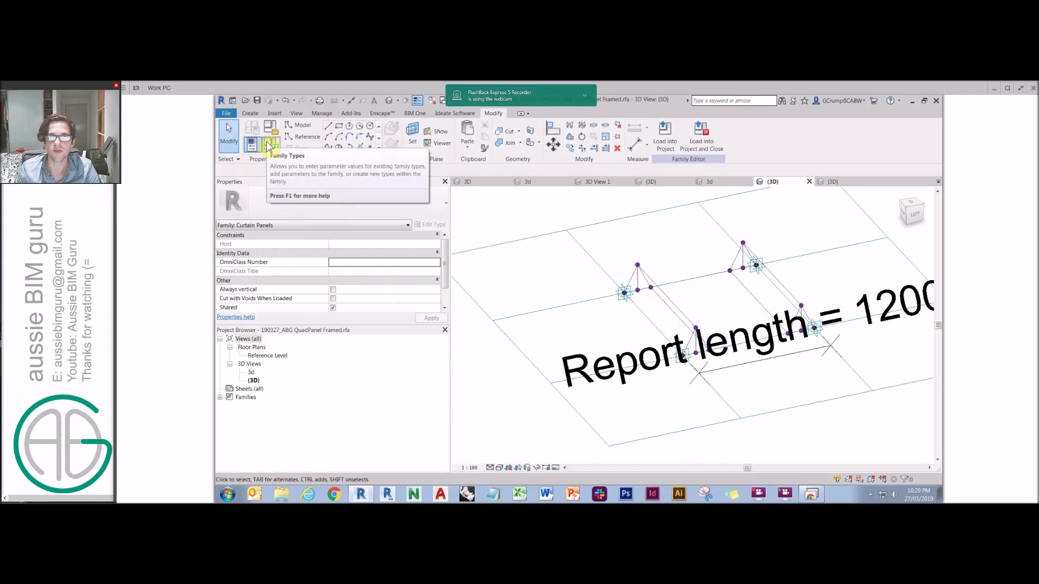
middle_click_drag(676, 281, 652, 287)
left_click(432, 102)
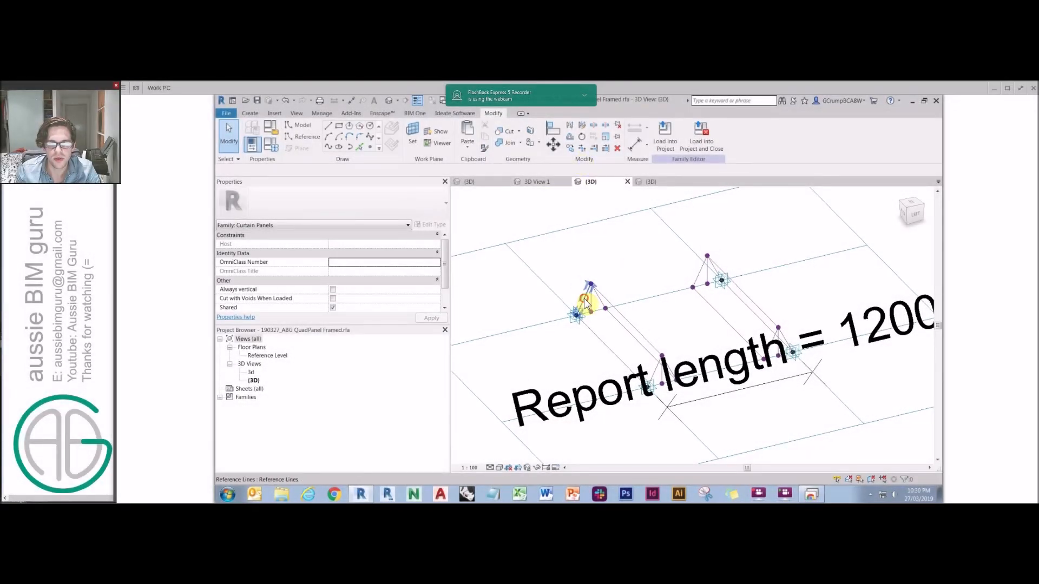
Step: Create a solid form from the four reference lines bounding the outer sloping face of one fold, using the planar face option
left_click(609, 302)
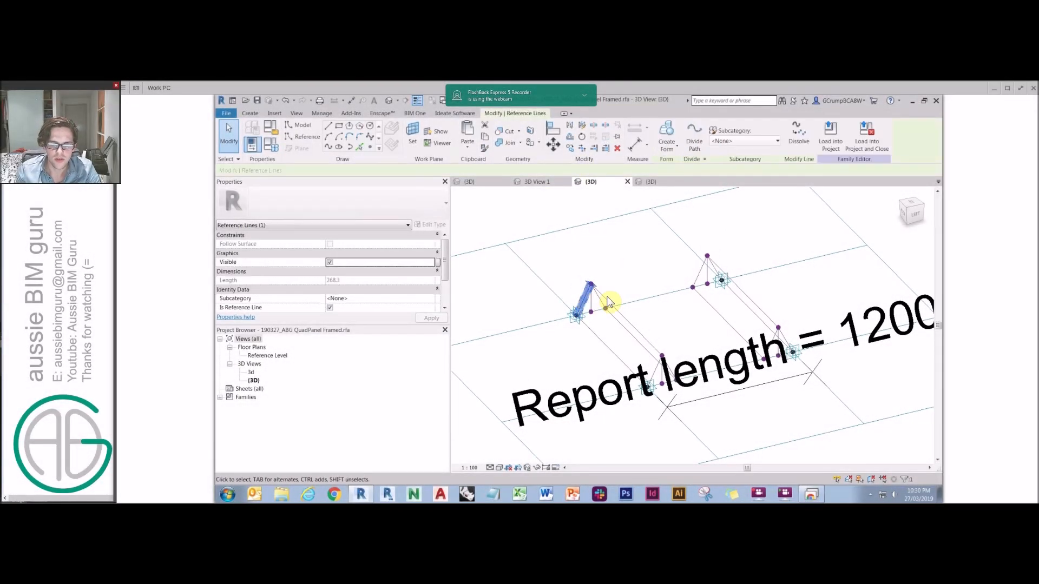
left_click(660, 369, "ctrl")
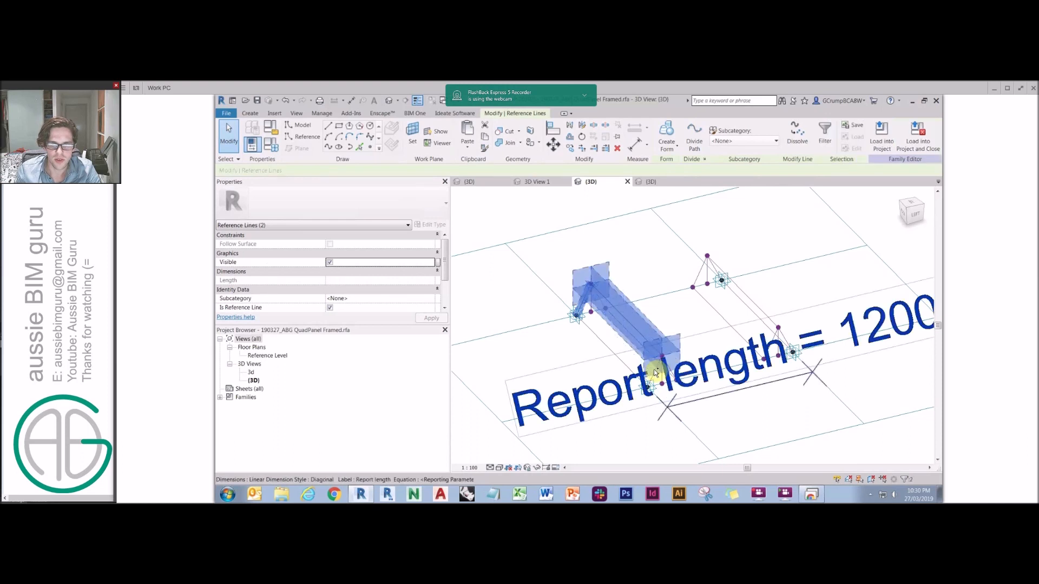
left_click(596, 337, "ctrl")
left_click(597, 264, "ctrl")
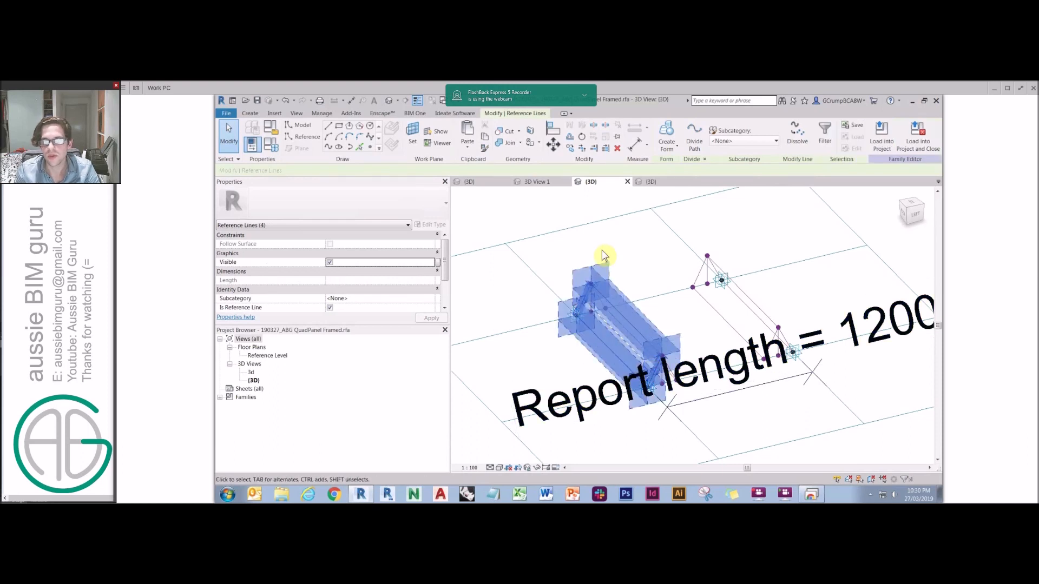
left_click(671, 147)
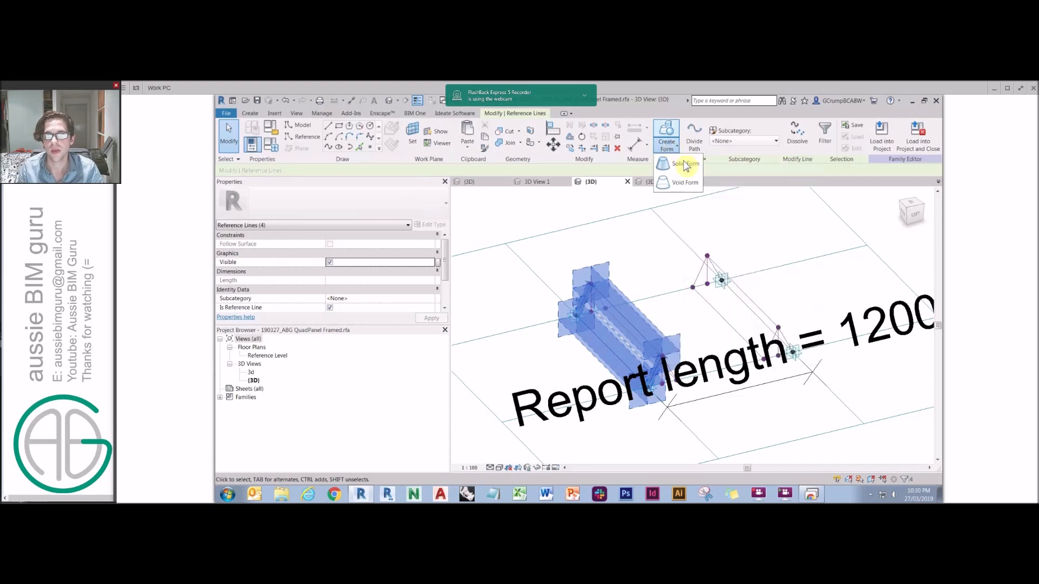
left_click(685, 164)
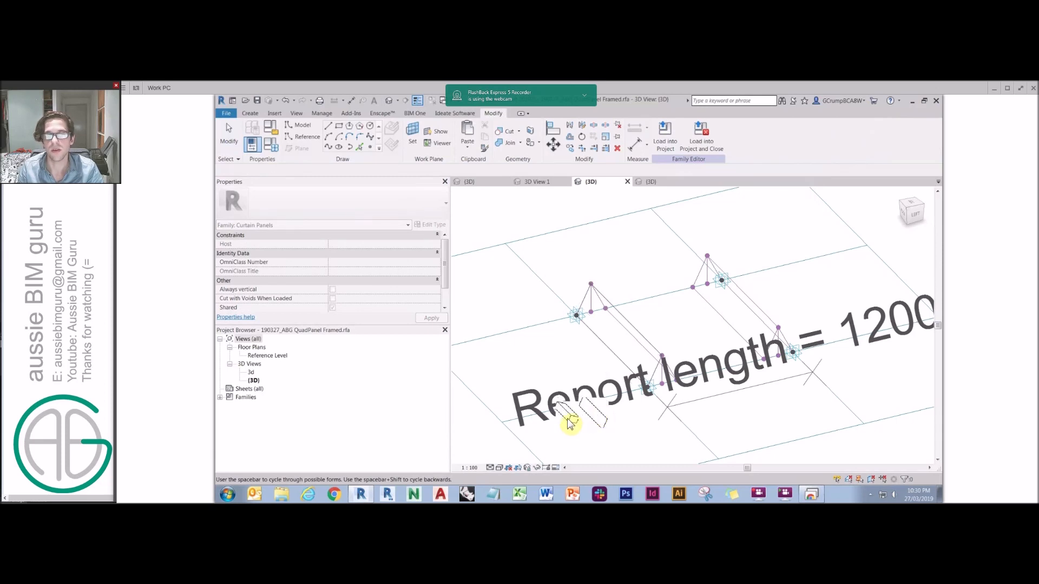
left_click(567, 417)
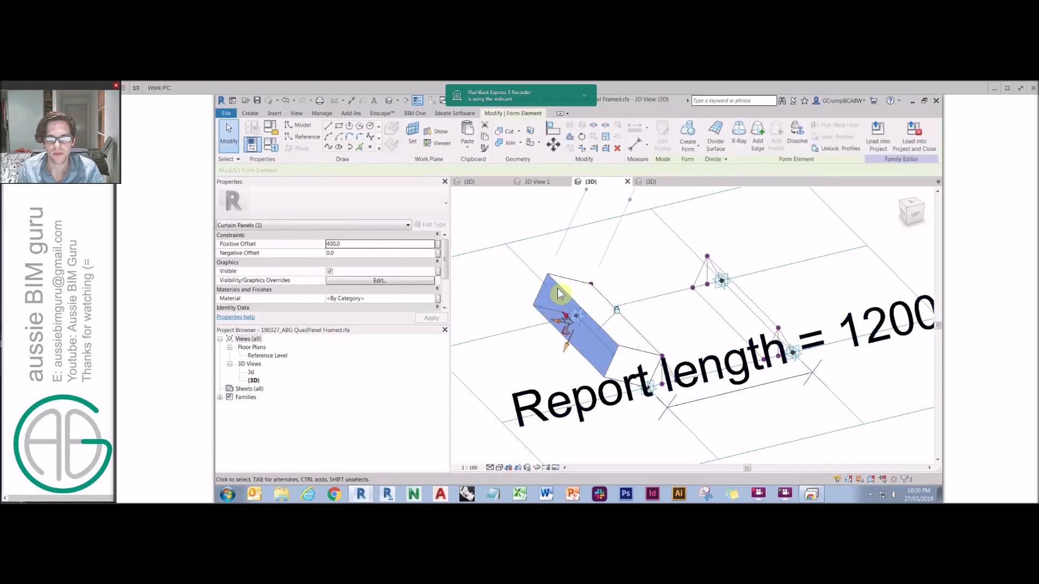
Step: Set the new panel form's Positive Offset to 50
left_click(352, 247)
left_click(355, 242)
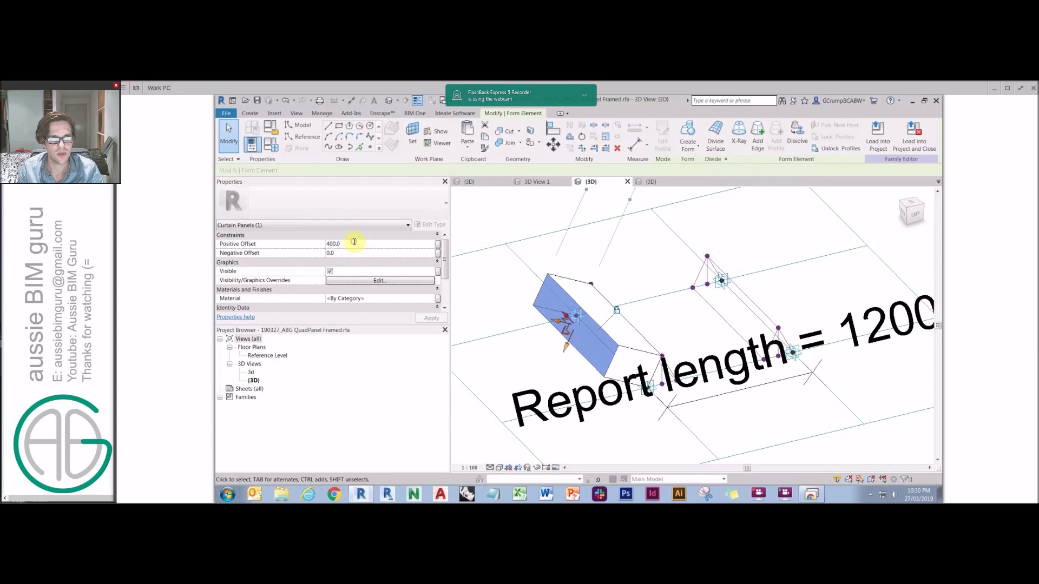
left_click(344, 254)
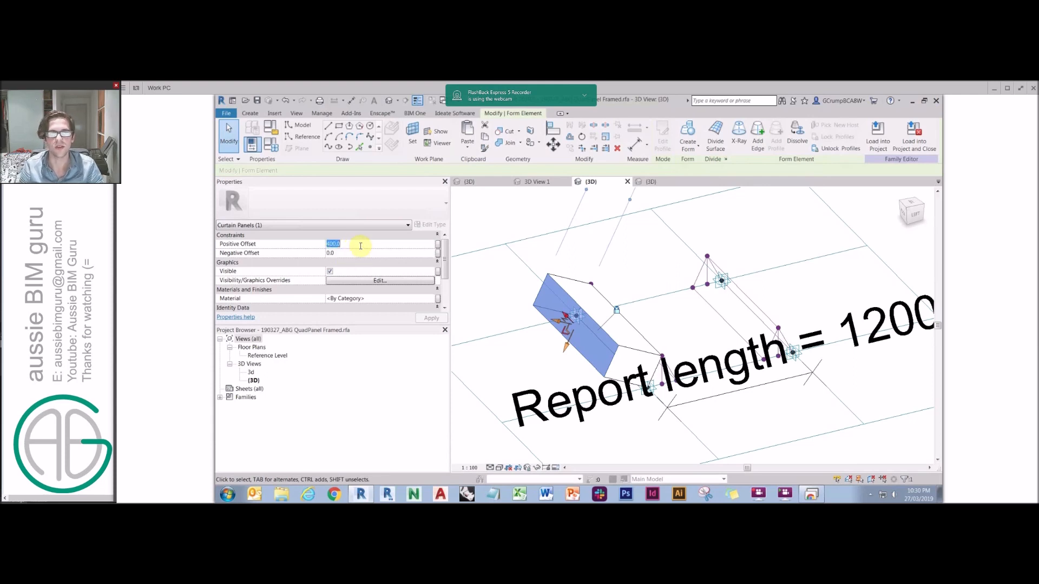
left_click(361, 246)
type("50")
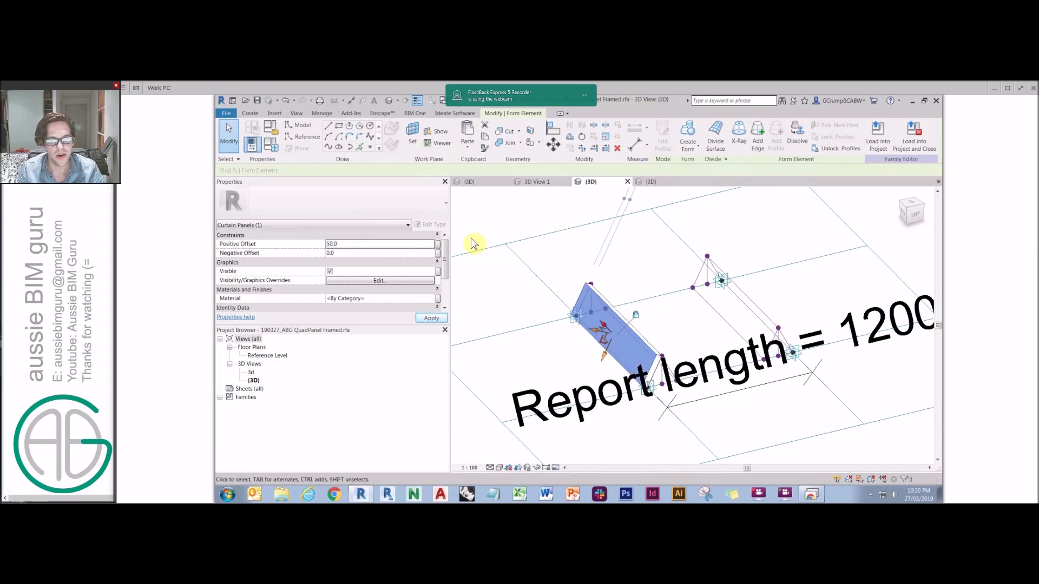
Step: Associate the form's Positive Offset with a new type family parameter named Thickness, grouped under Dimensions
left_click(440, 246)
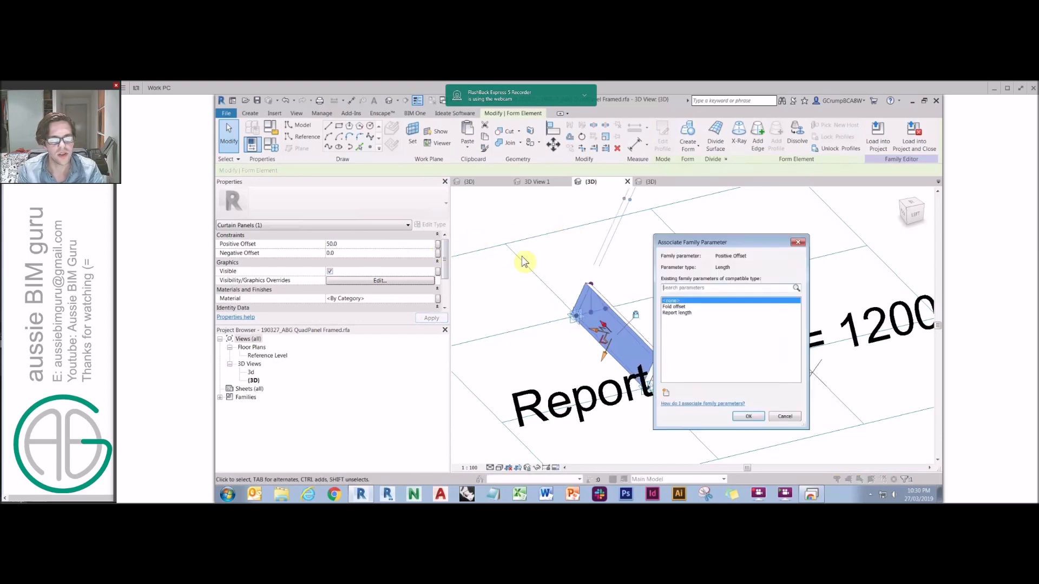
key("Caps_Lock")
left_click(665, 394)
type("T")
key("Caps_Lock")
type("h")
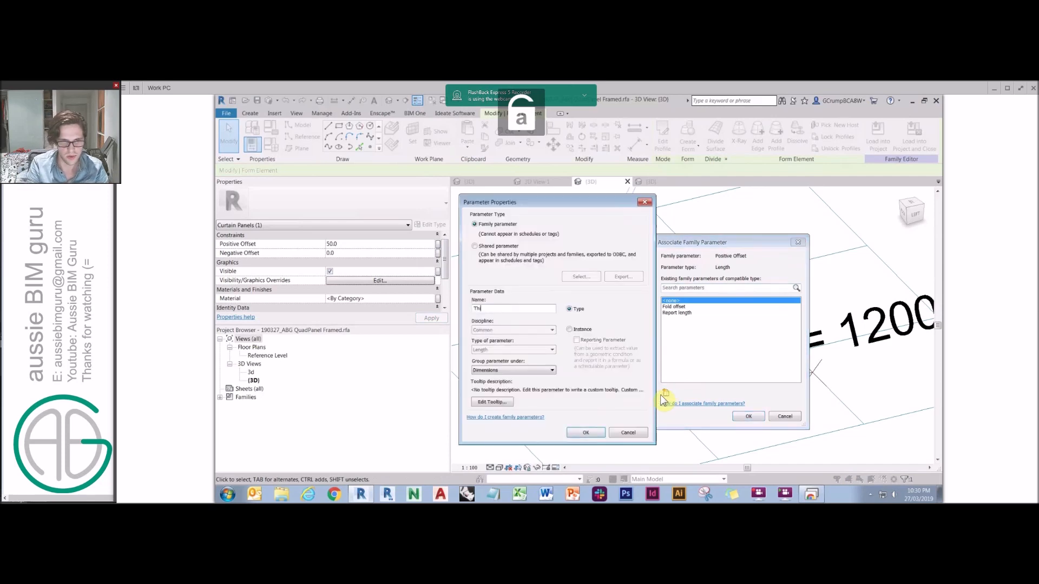
type("ickness")
key("Return")
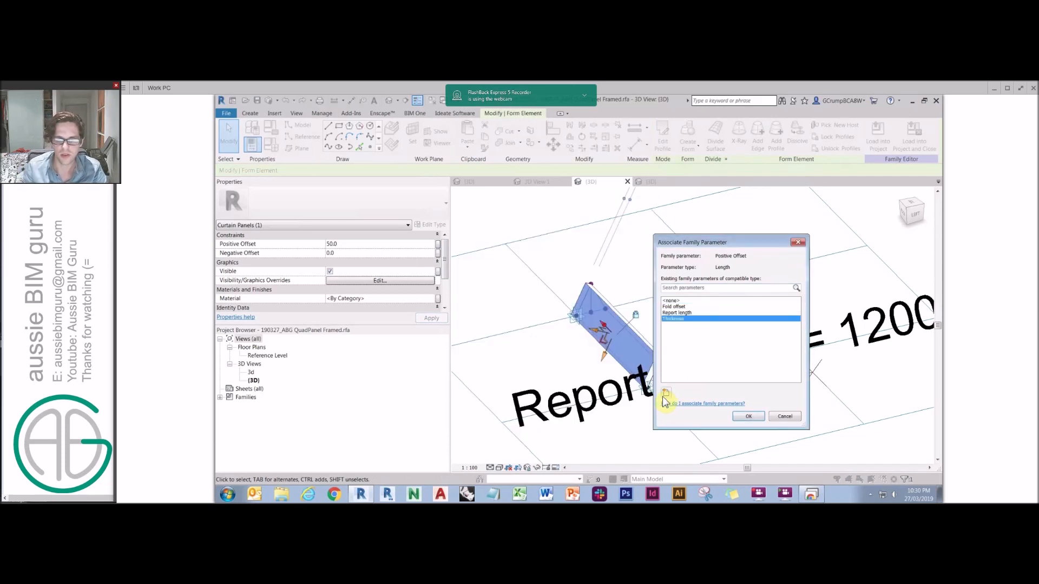
left_click(749, 417)
key("Caps_Lock")
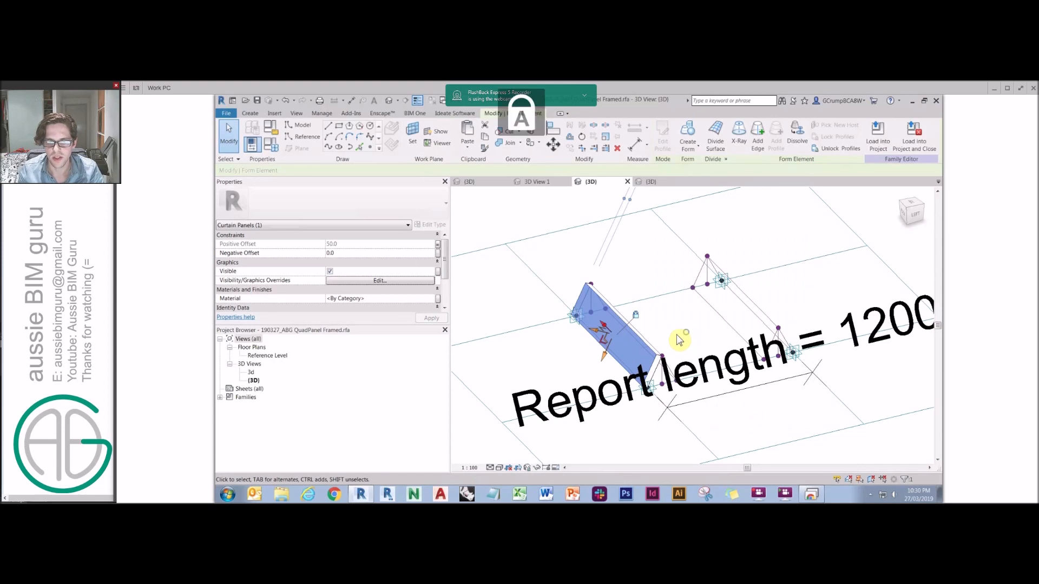
Step: Create a solid form from the four reference lines bounding the fold's other sloping face, using the planar face option
middle_click_drag(667, 340, 566, 377, "shift")
key("Escape")
key("Tab")
left_click(561, 372)
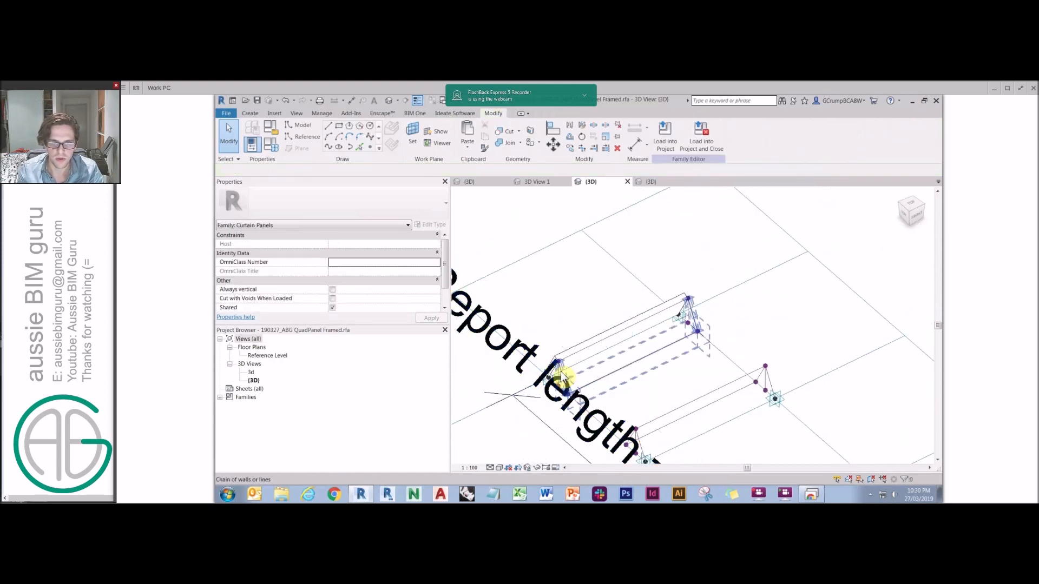
left_click(616, 340)
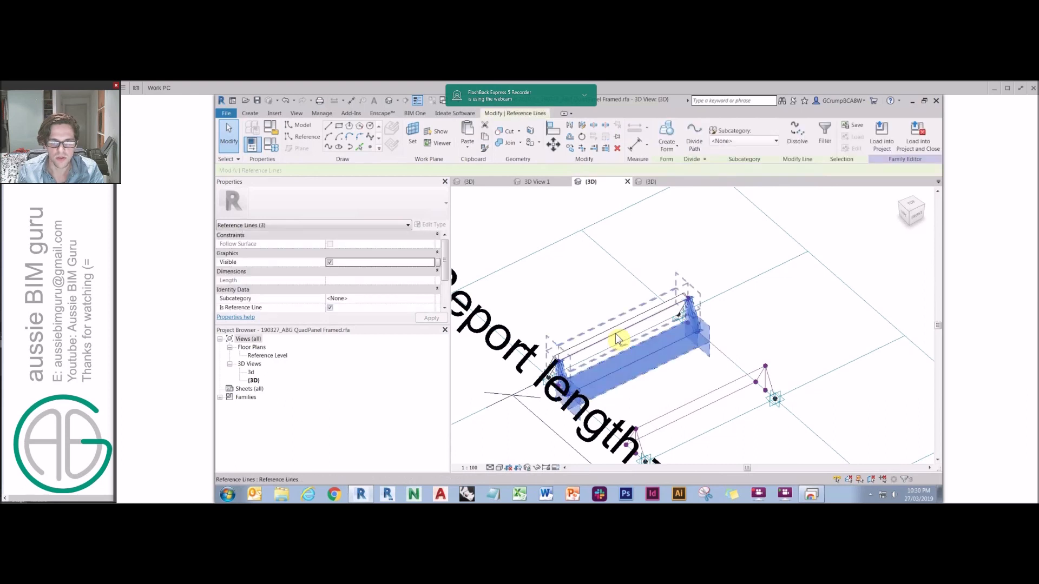
left_click(667, 147)
left_click(679, 164)
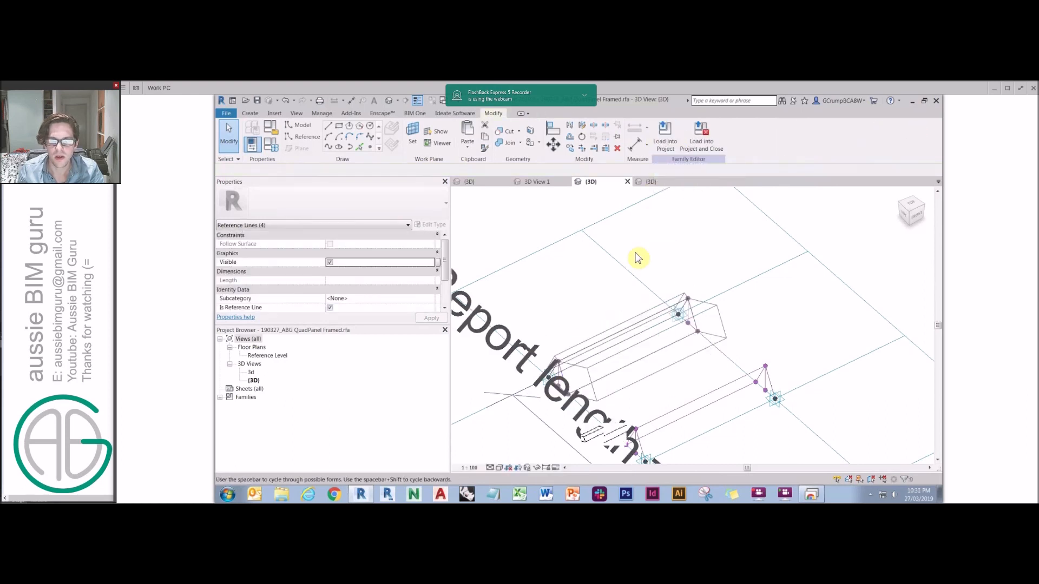
left_click(588, 435)
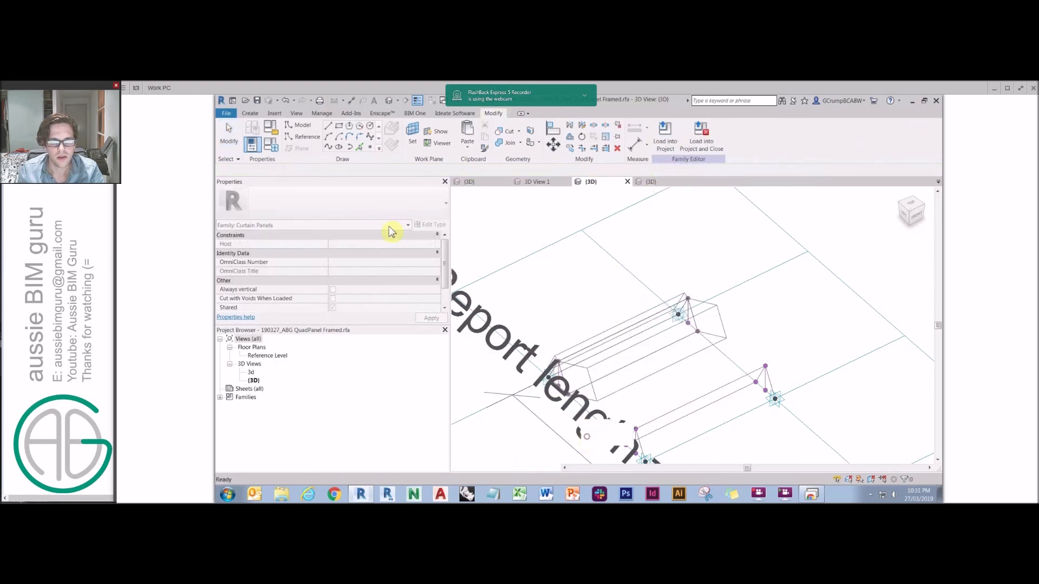
Step: Associate the new form's Positive Offset with the existing Thickness family parameter
left_click(437, 246)
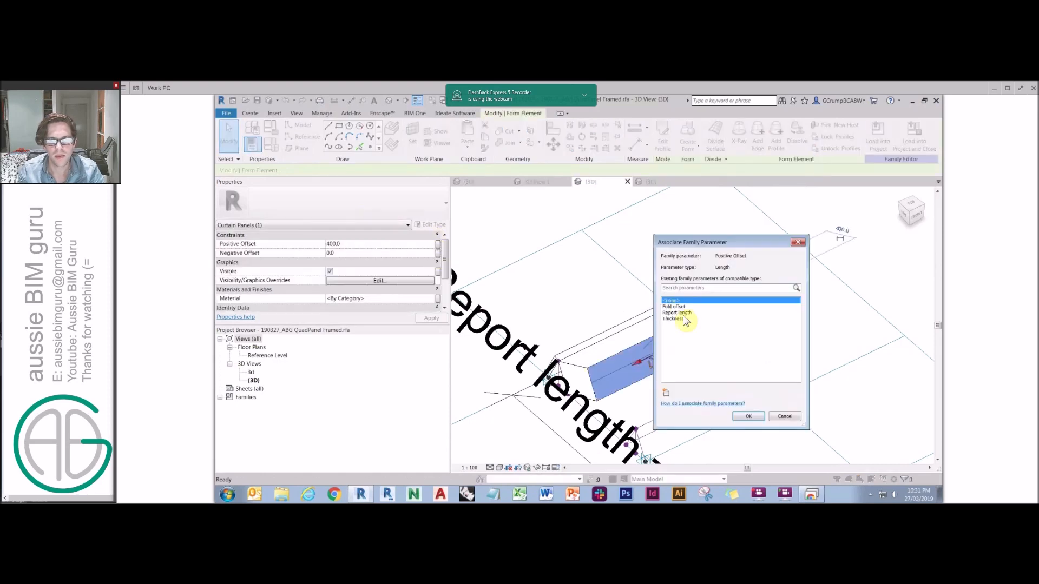
left_click(680, 319)
left_click(746, 418)
mouse_move(619, 294)
middle_mouse_down("shift")
mouse_move(759, 277)
mouse_move(732, 294)
mouse_move(622, 301)
middle_mouse_up("shift")
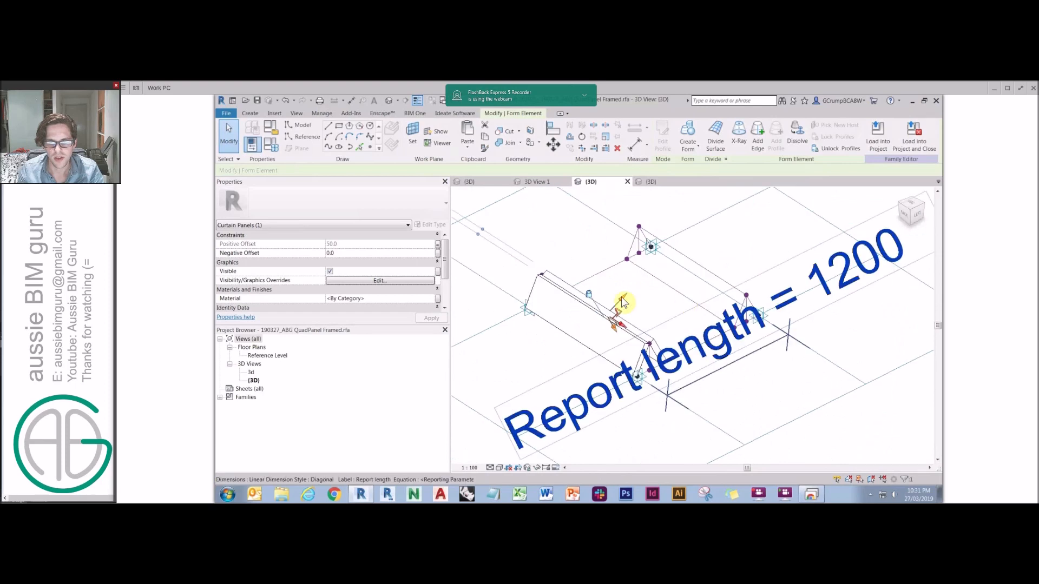
left_click(560, 238)
Step: Start a model line and set its work plane to the placement point at the base corner of the fold
middle_click_drag(580, 241, 679, 225, "shift")
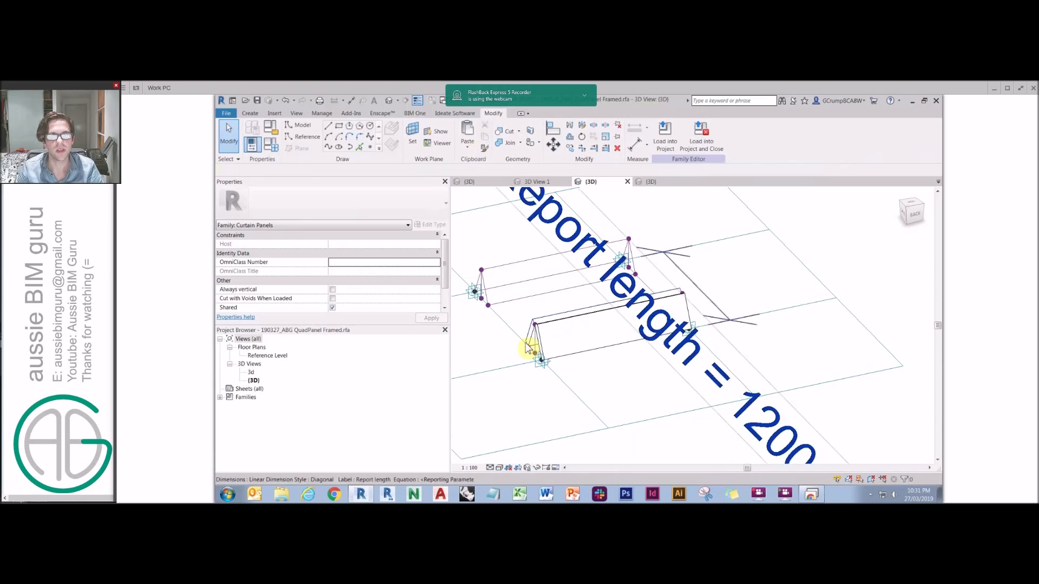
scroll(531, 365, "up", 1)
scroll(529, 369, "up", 2)
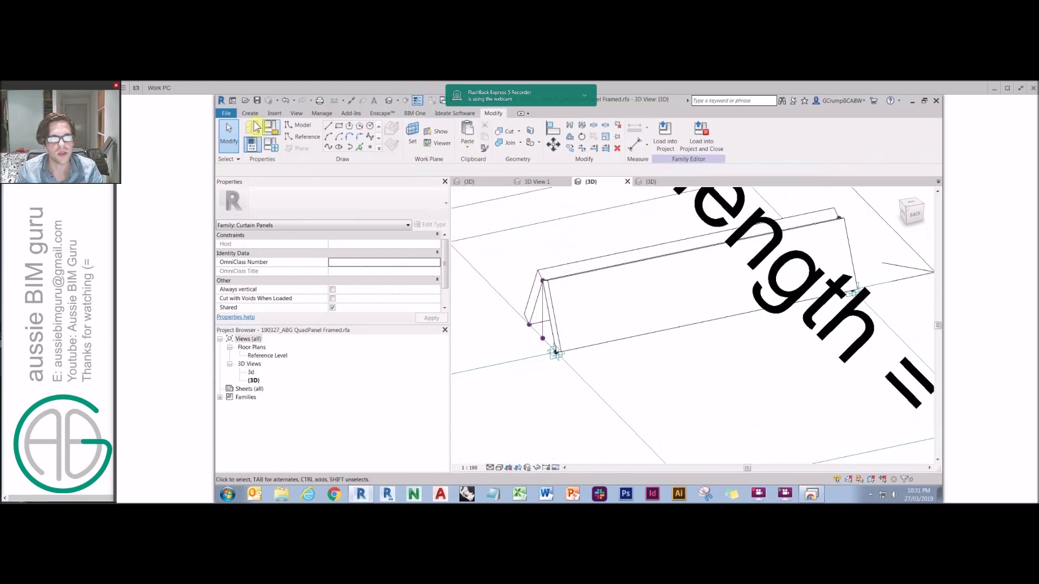
left_click(299, 126)
left_click(411, 140)
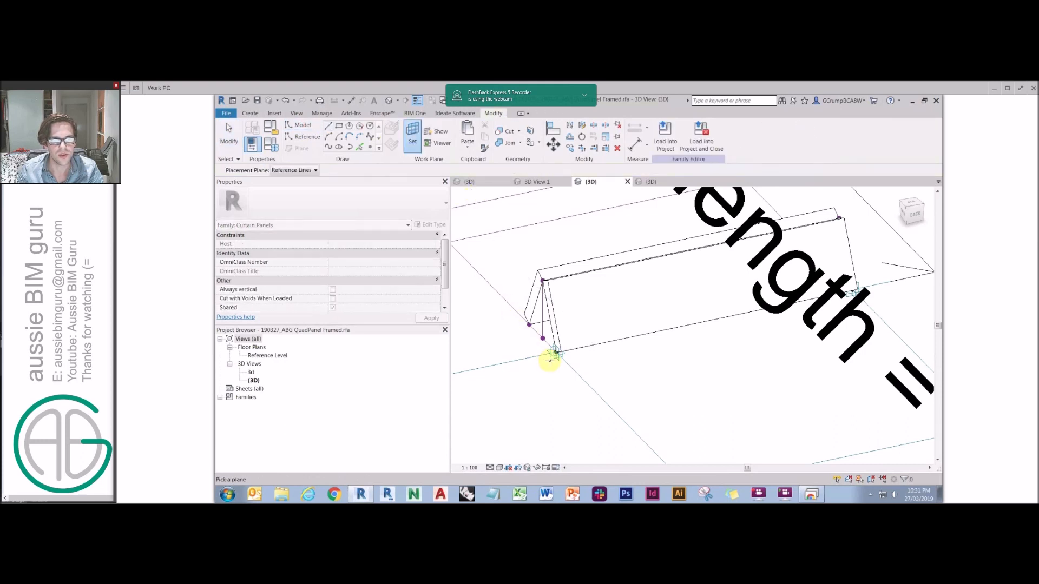
left_click(553, 355)
middle_click_drag(542, 354, 566, 348, "shift")
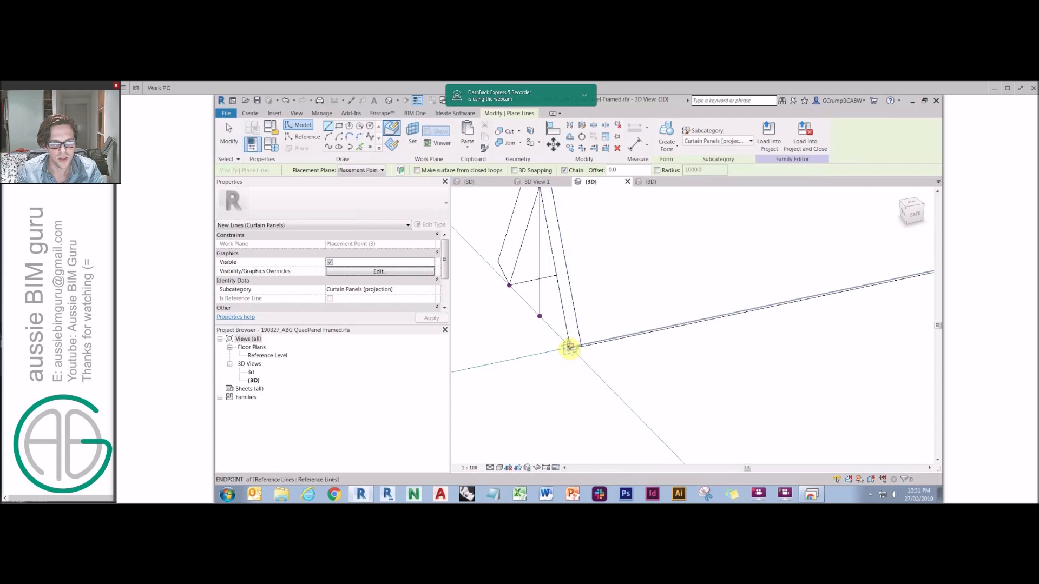
Step: Draw a closed rectangular frame profile downward from the corner placement point, 150 long and 15 wide
left_click(569, 347)
type("15")
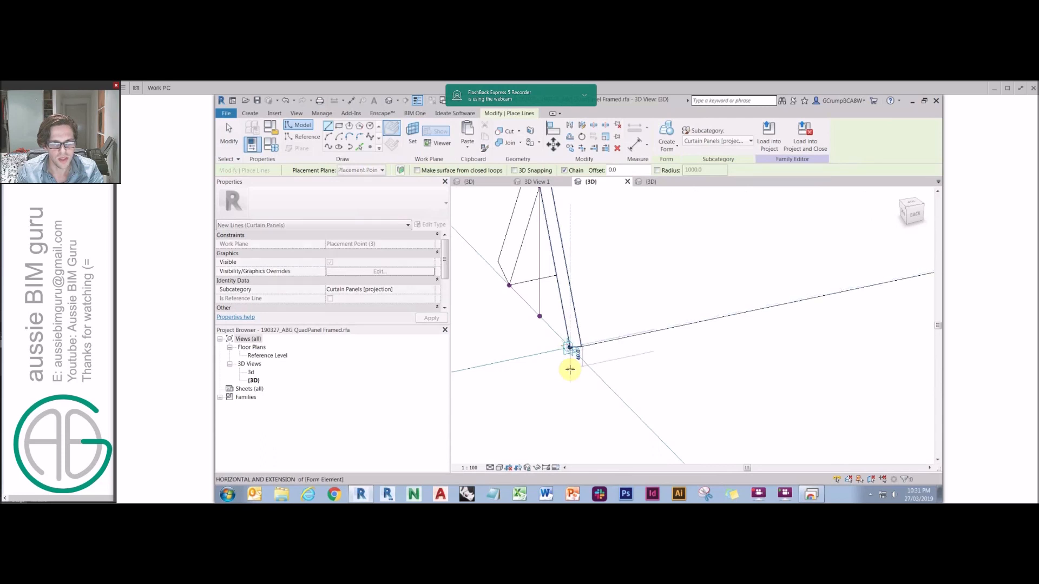
type("0")
key("Return")
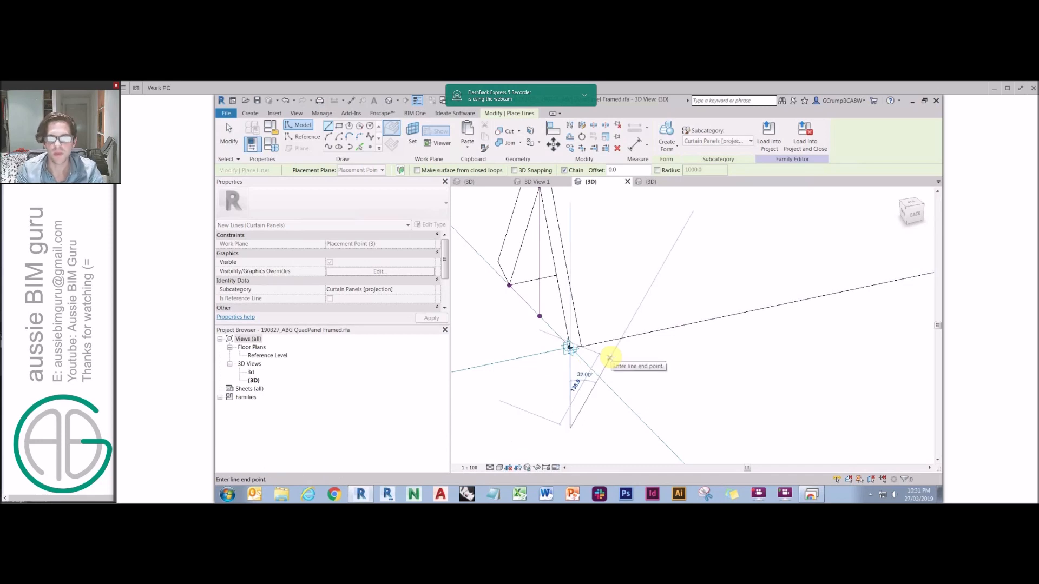
type("15")
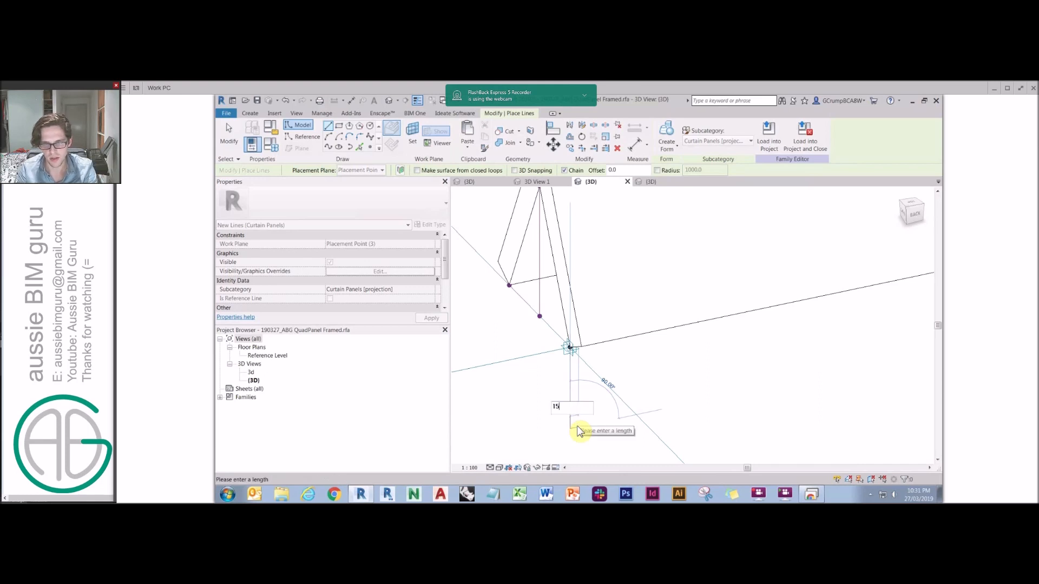
key("Return")
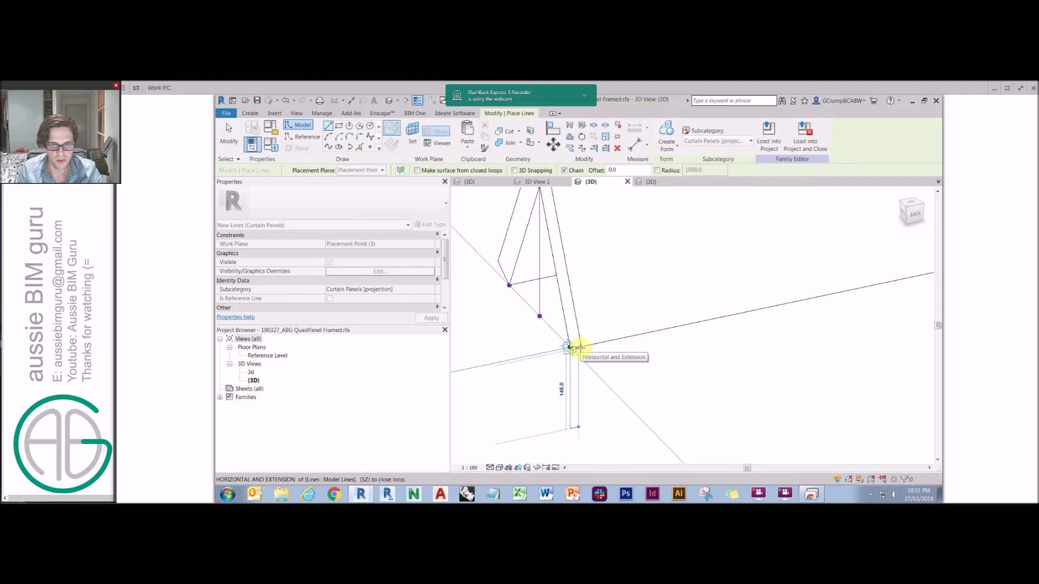
left_click(569, 346)
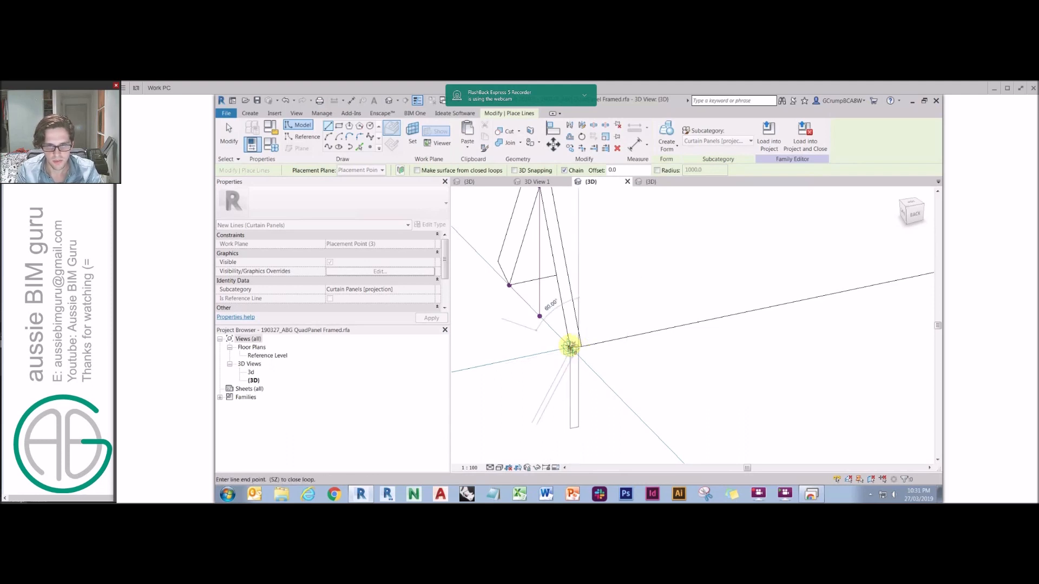
key("Escape")
key("Escape")
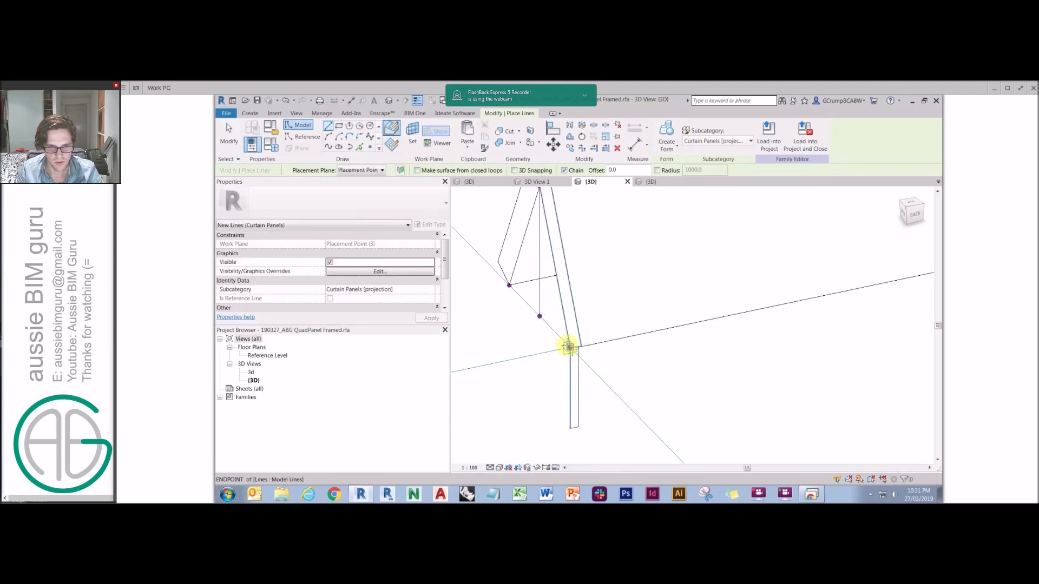
Step: Select the frame profile and filter out the adaptive point so only its four lines remain selected
left_click_drag(563, 338, 589, 438)
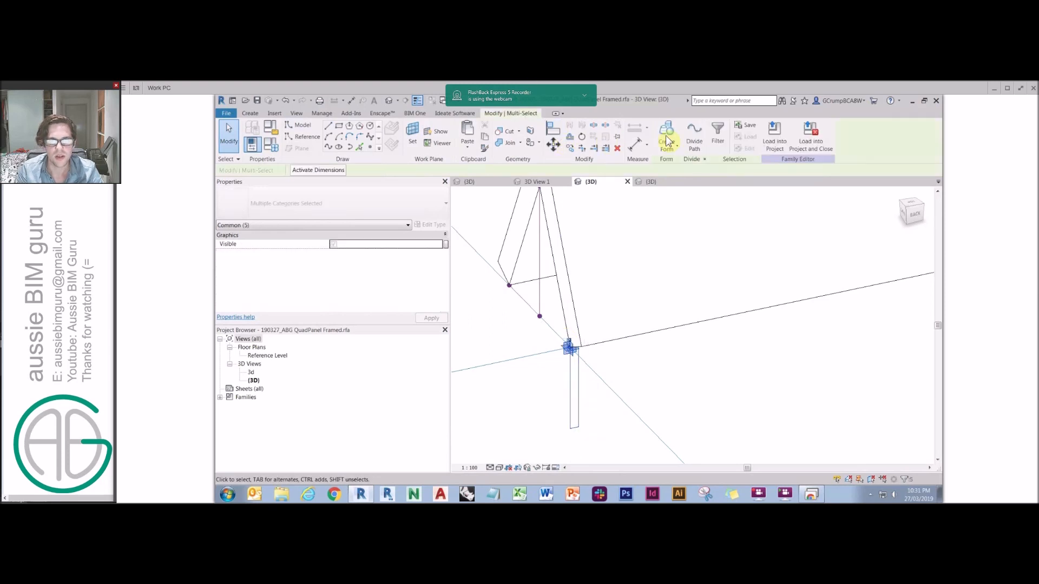
left_click(719, 142)
left_click(500, 233)
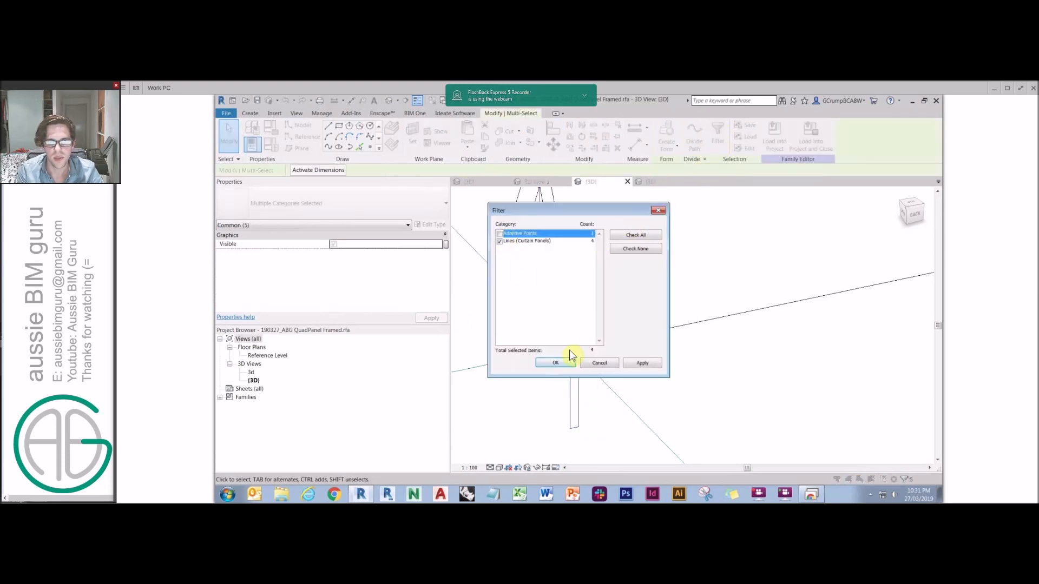
left_click(558, 363)
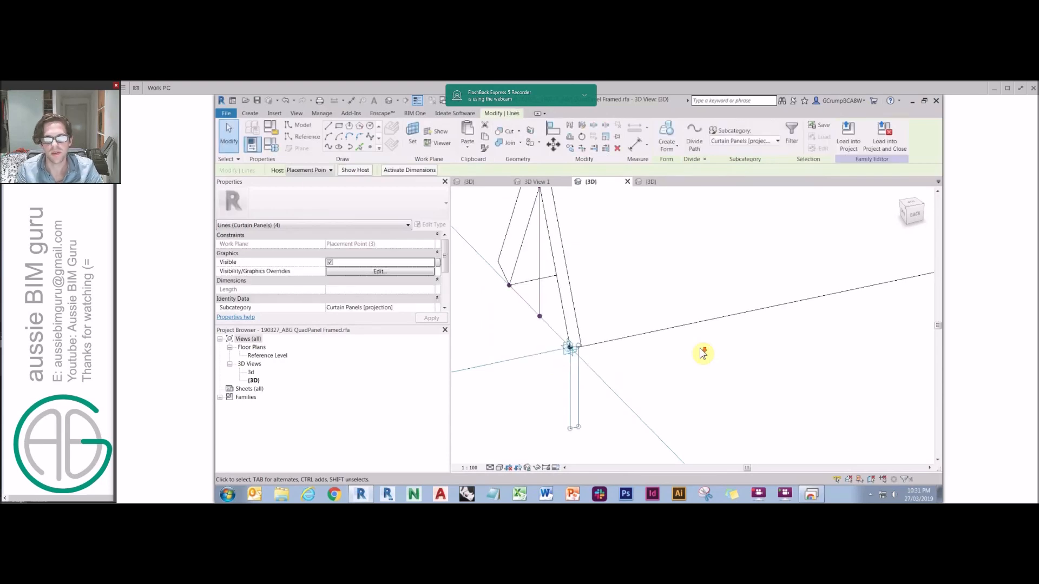
Step: Add the four perimeter reference lines to the profile selection and create a solid frame form around the panel
scroll(700, 353, "down", 5)
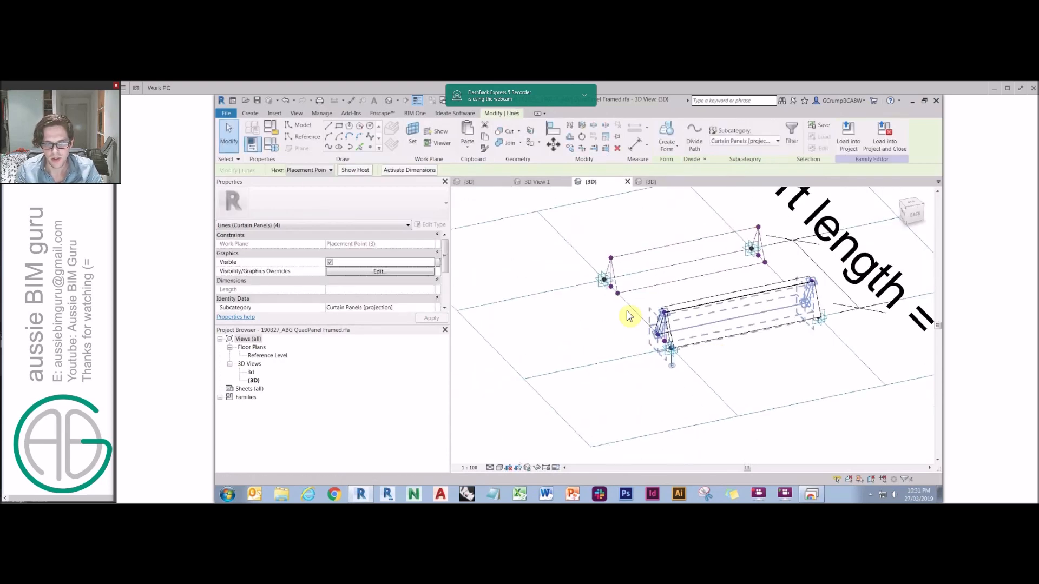
left_click(629, 301, "ctrl")
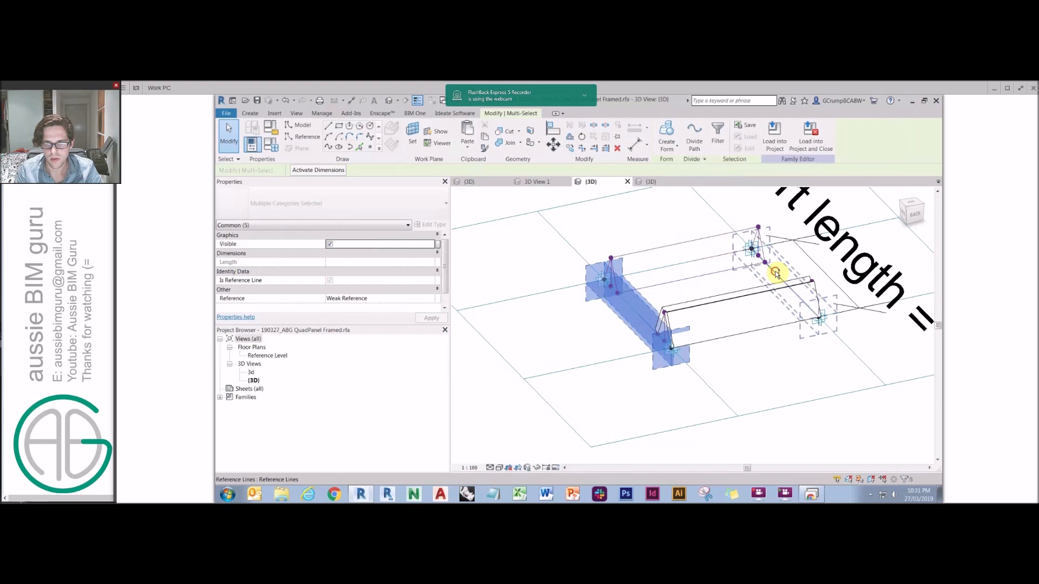
left_click(776, 273, "ctrl")
left_click(783, 326, "ctrl")
left_click(783, 326, "shift")
left_click(779, 336, "ctrl")
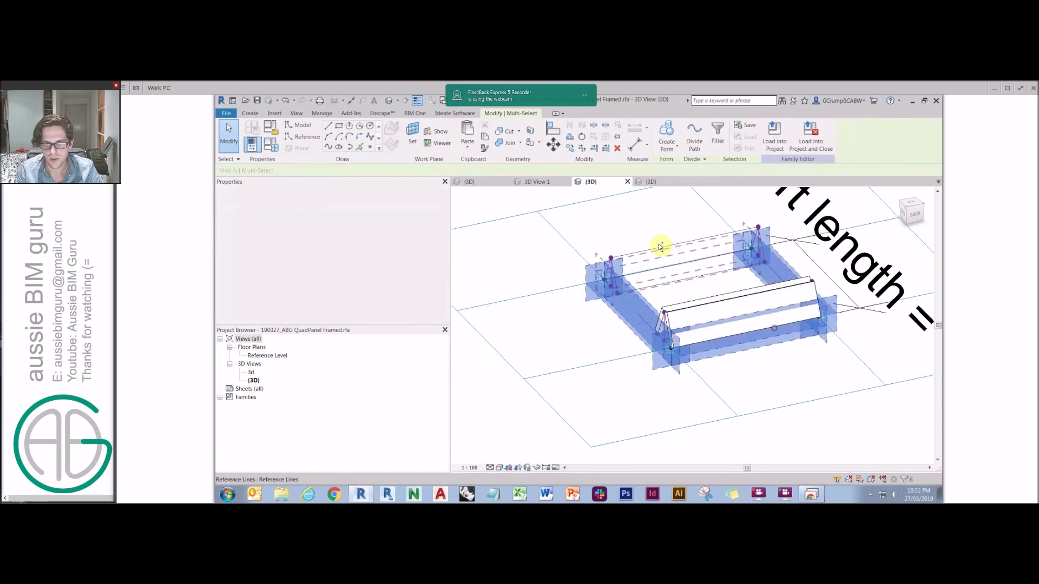
left_click(641, 277, "ctrl")
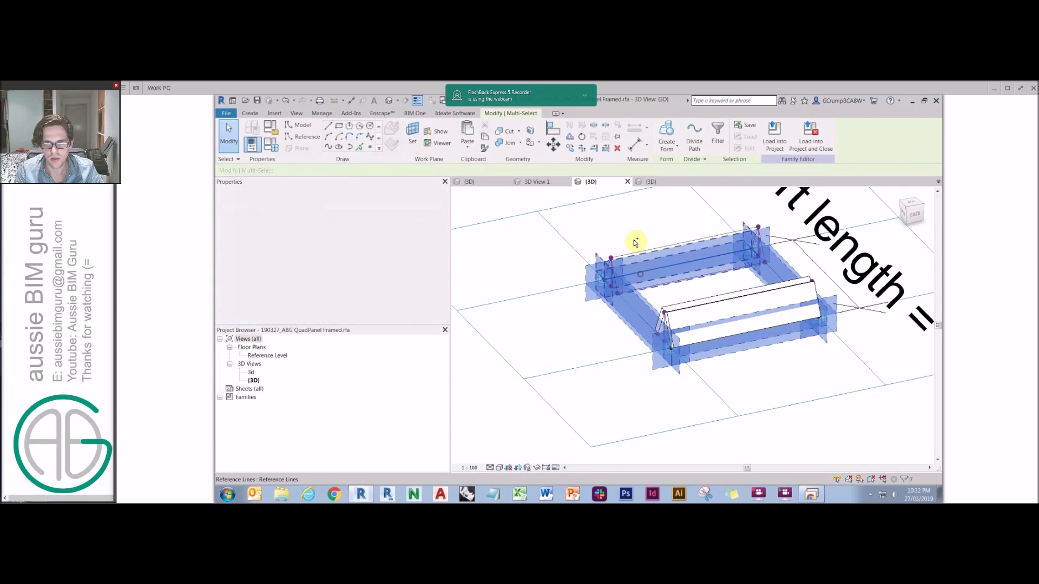
left_click(671, 151)
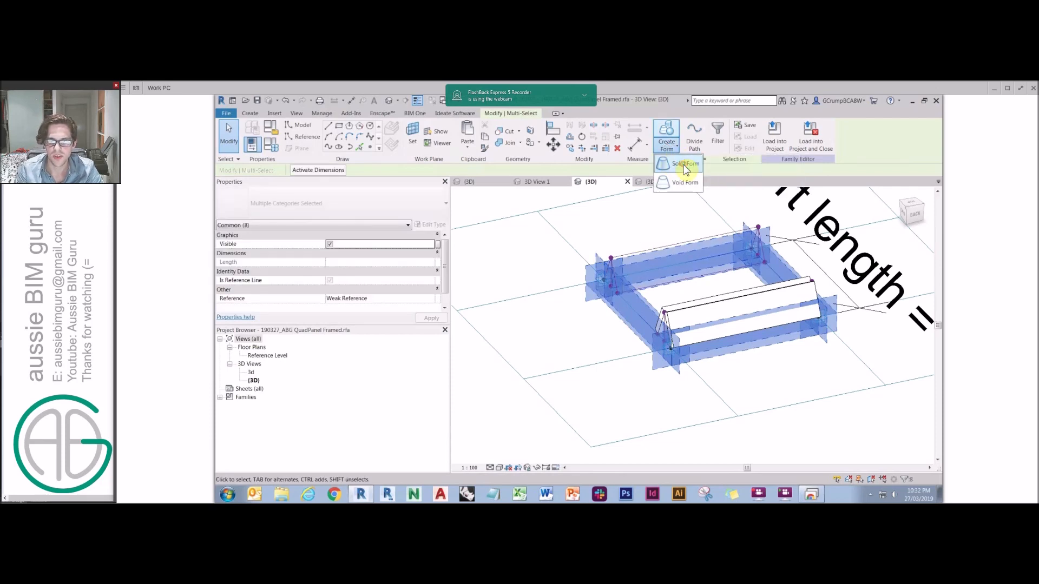
left_click(686, 166)
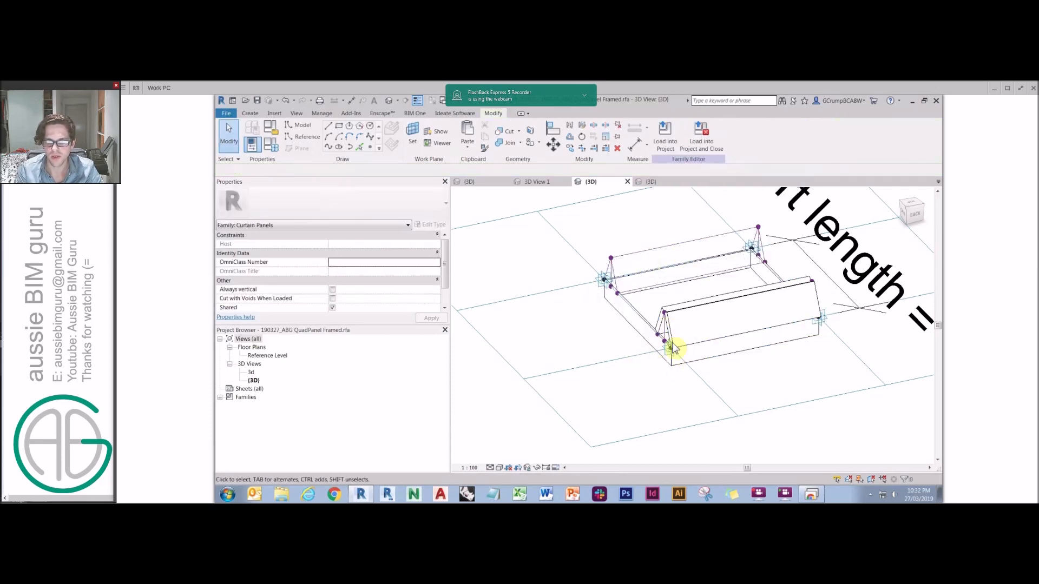
Step: Create a solid form from the four lower edges of the perimeter frame to make a flat base panel
scroll(676, 357, "up", 4)
middle_click_drag(746, 348, 664, 298, "shift")
left_click(730, 387)
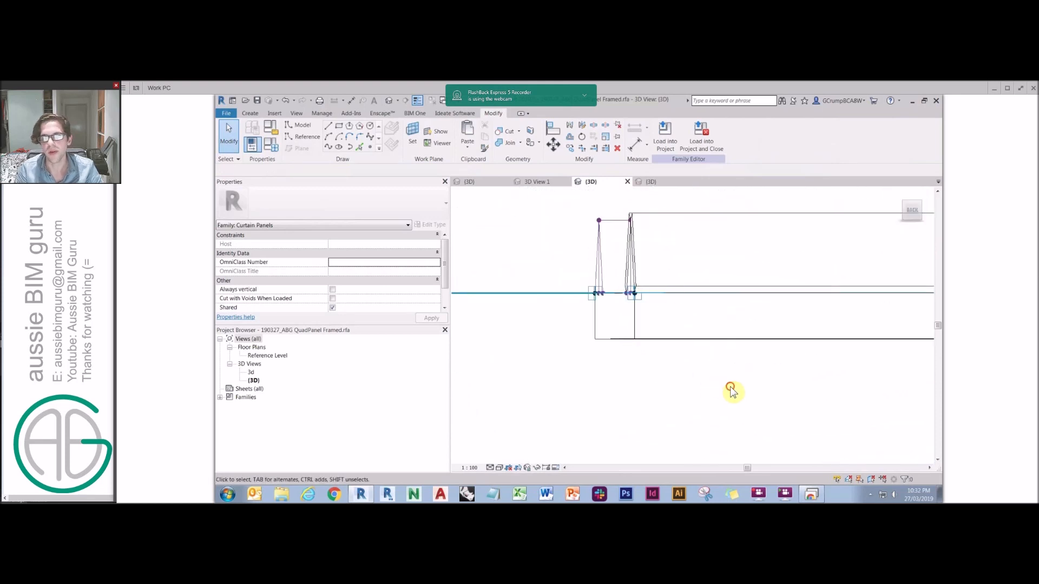
middle_click_drag(661, 378, 627, 297, "shift")
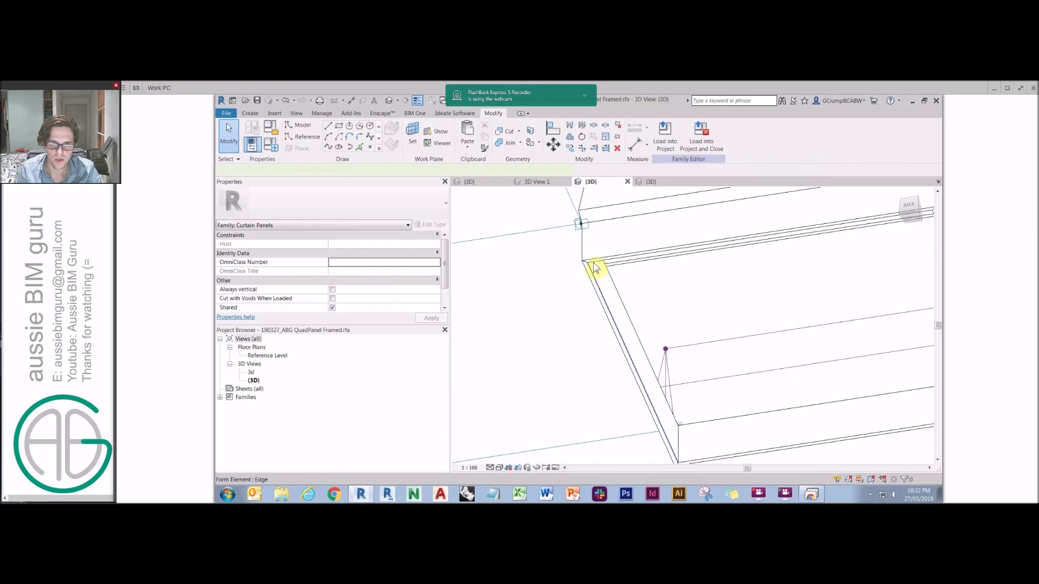
left_click(627, 262)
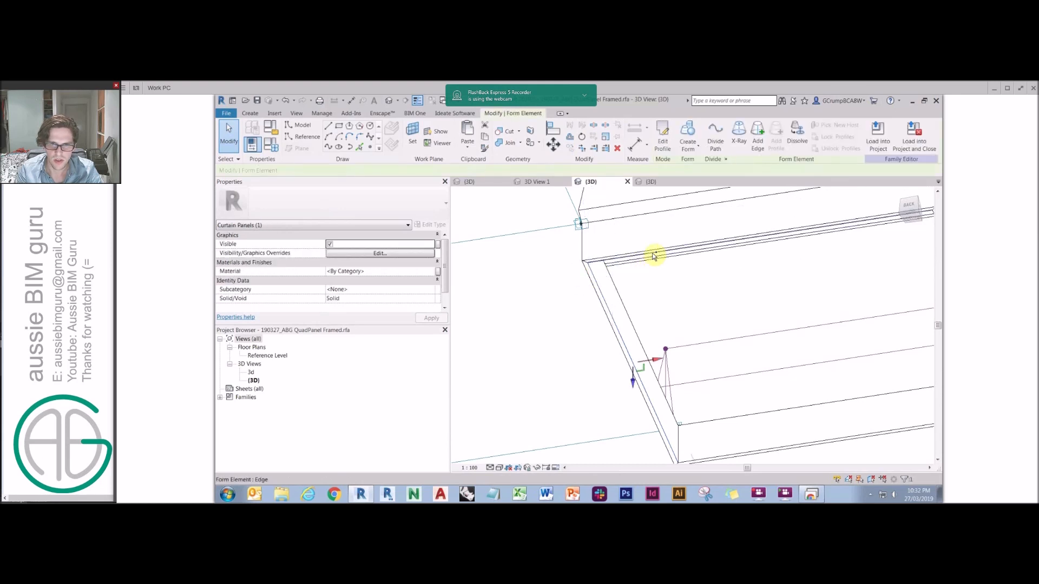
left_click(769, 454, "ctrl")
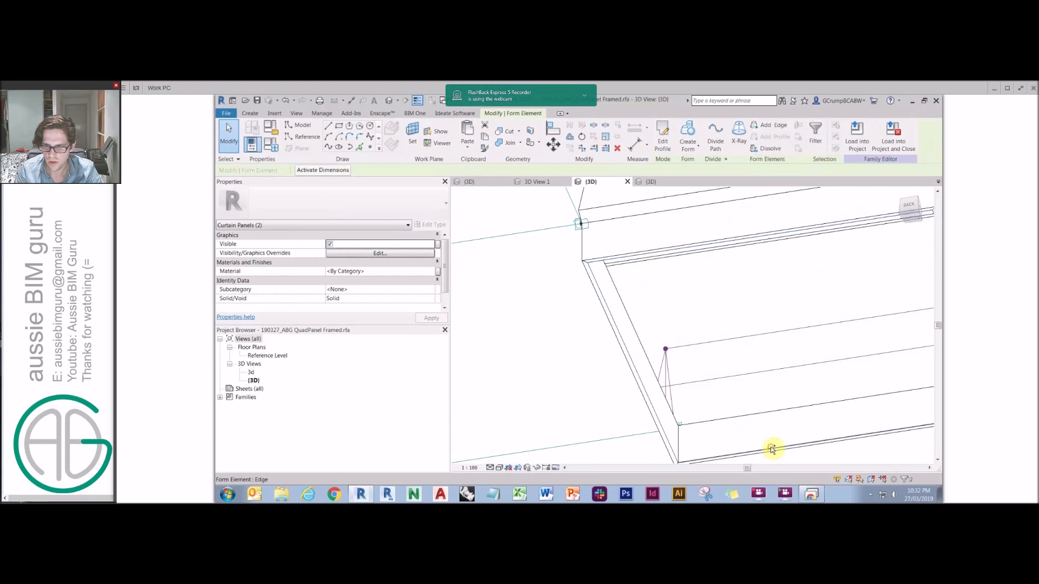
left_click(629, 364, "ctrl")
middle_click_drag(771, 381, 541, 369)
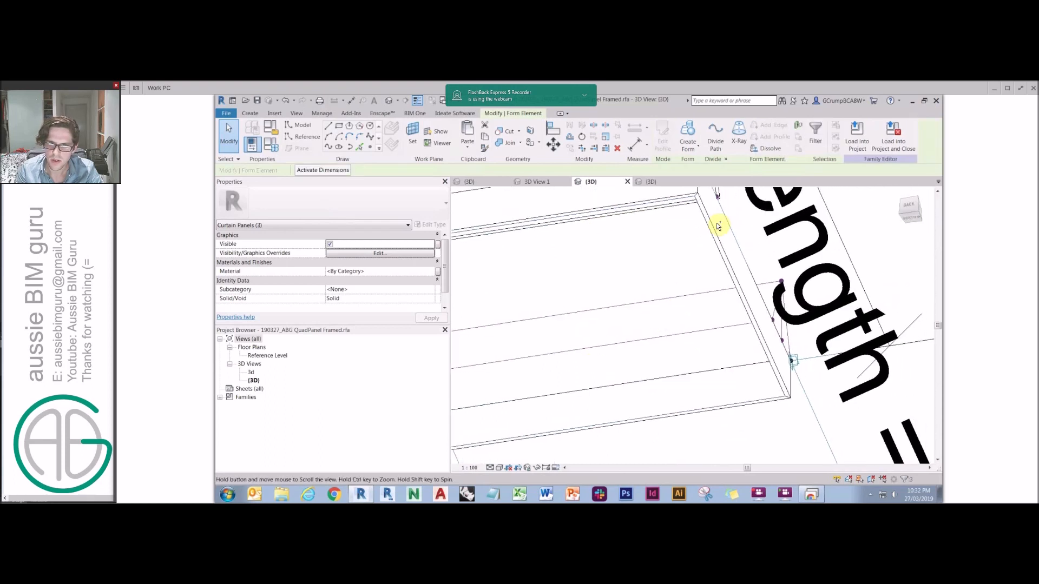
left_click(707, 228, "ctrl")
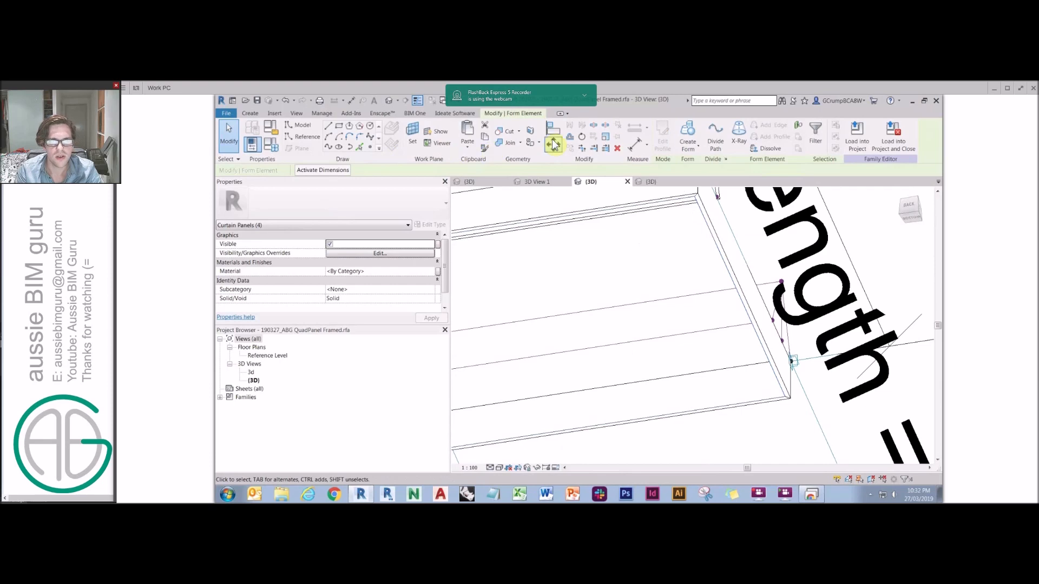
left_click(693, 147)
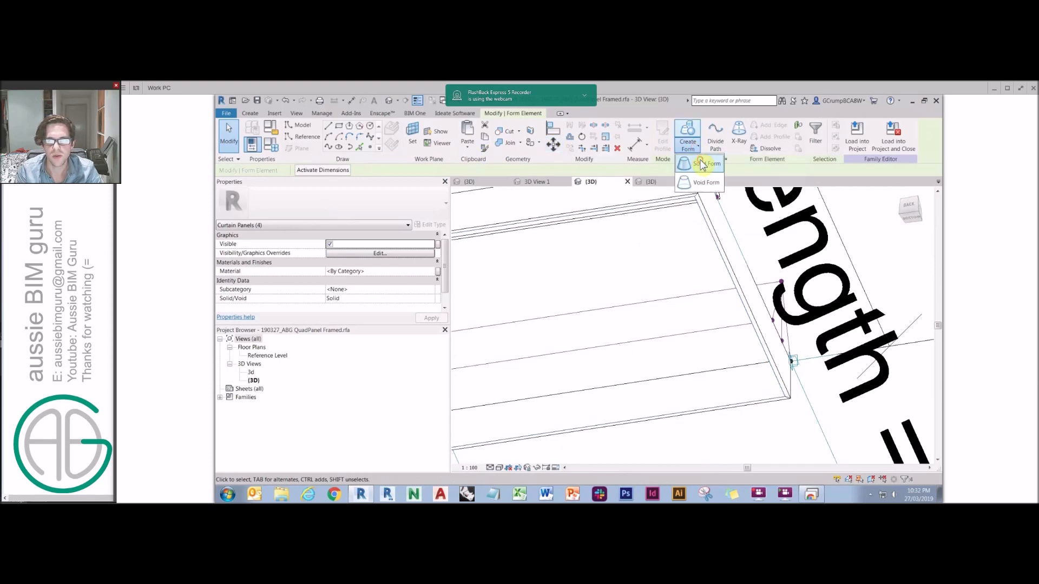
left_click(705, 169)
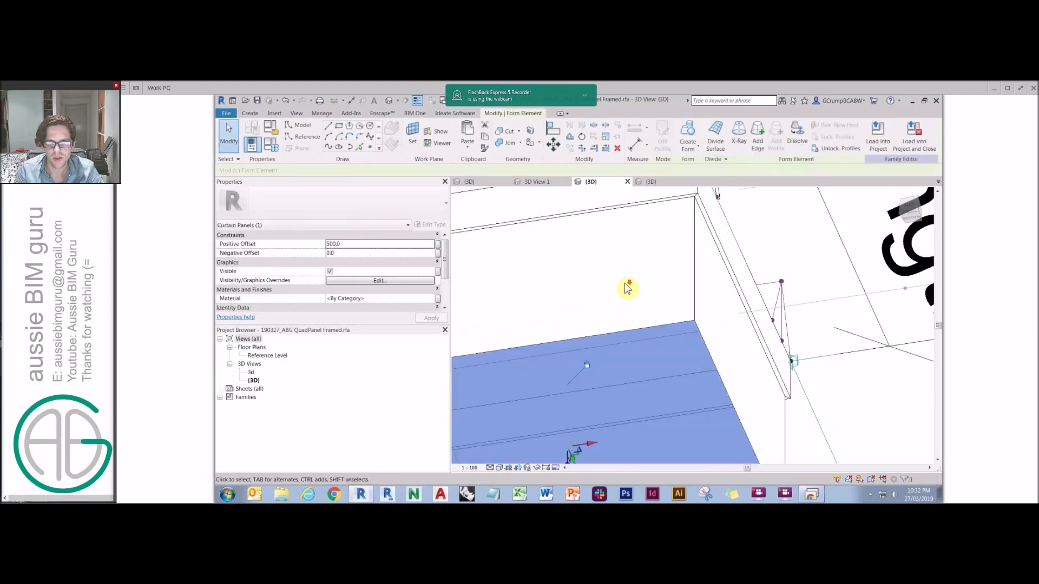
Step: Set the base panel form's Positive Offset to -50 and Negative Offset to 60
scroll(625, 284, "down", 2)
middle_click_drag(723, 330, 372, 248, "shift")
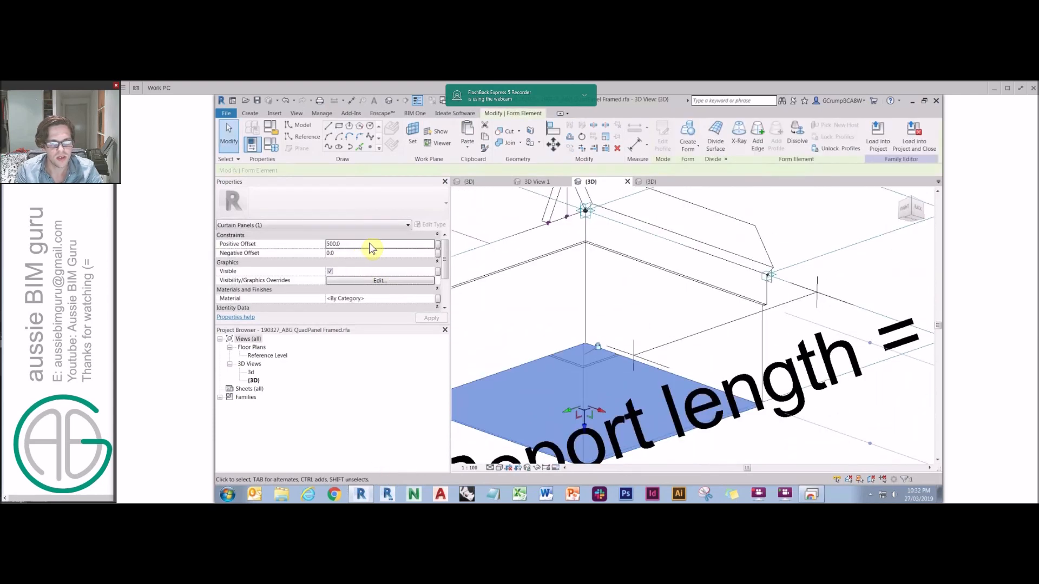
left_click(369, 244)
type("-50")
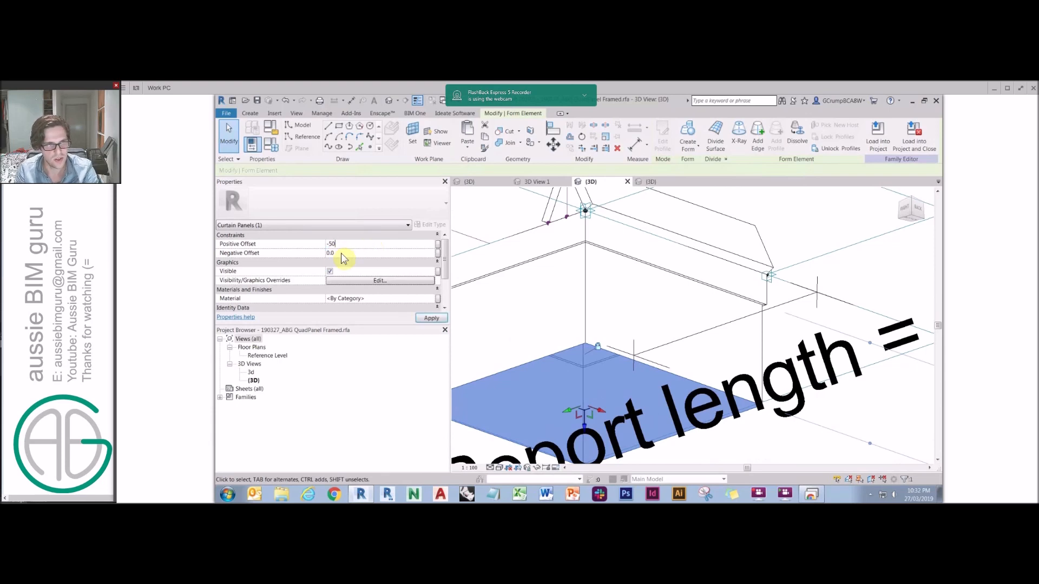
left_click(341, 253)
type("60")
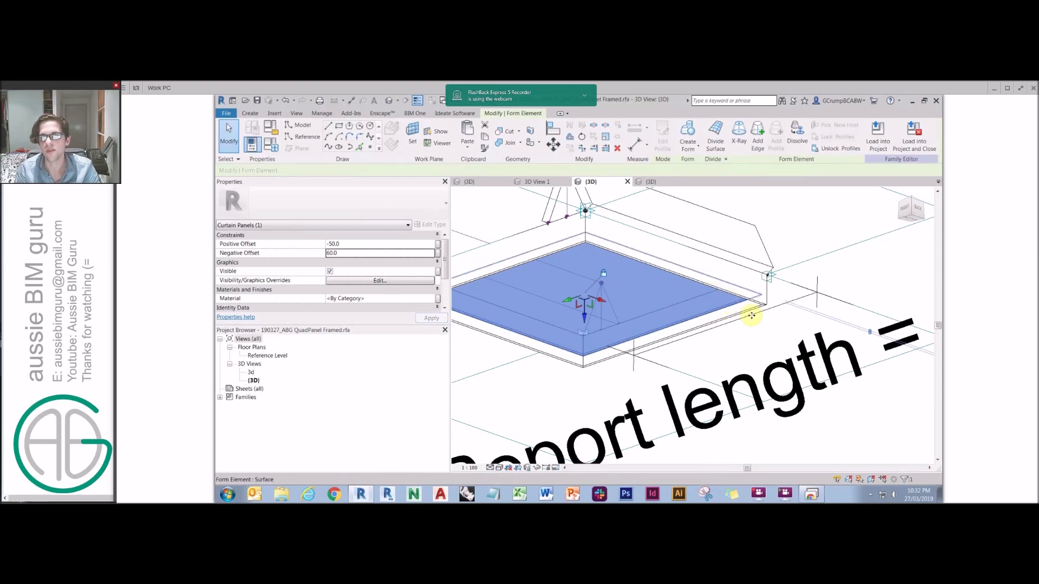
left_click(768, 264)
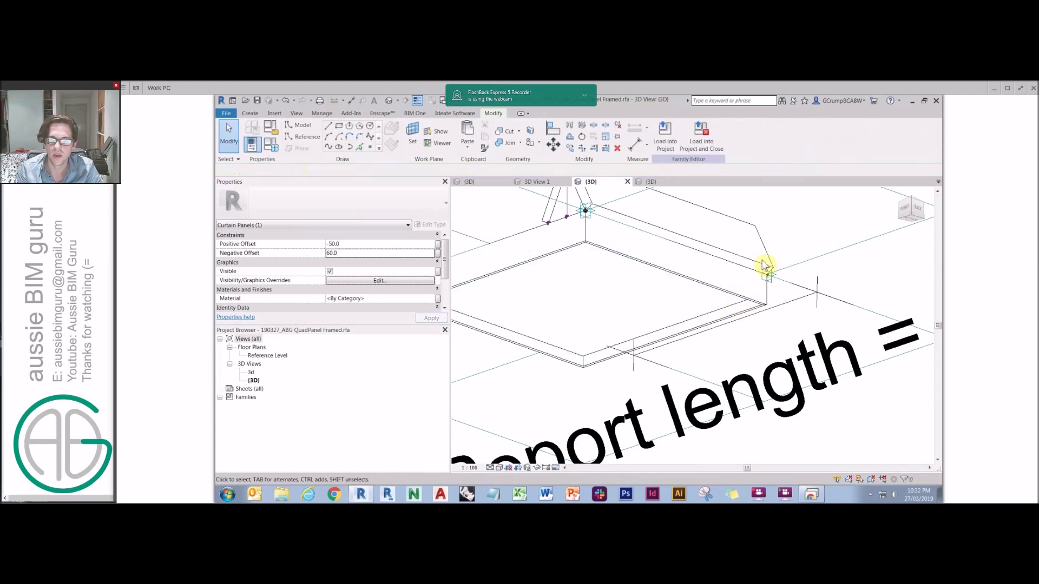
Step: Review the framed panel in 3D, then close its view to return to the mass family
middle_click_drag(807, 309, 913, 369, "shift")
middle_click_drag(615, 278, 690, 296)
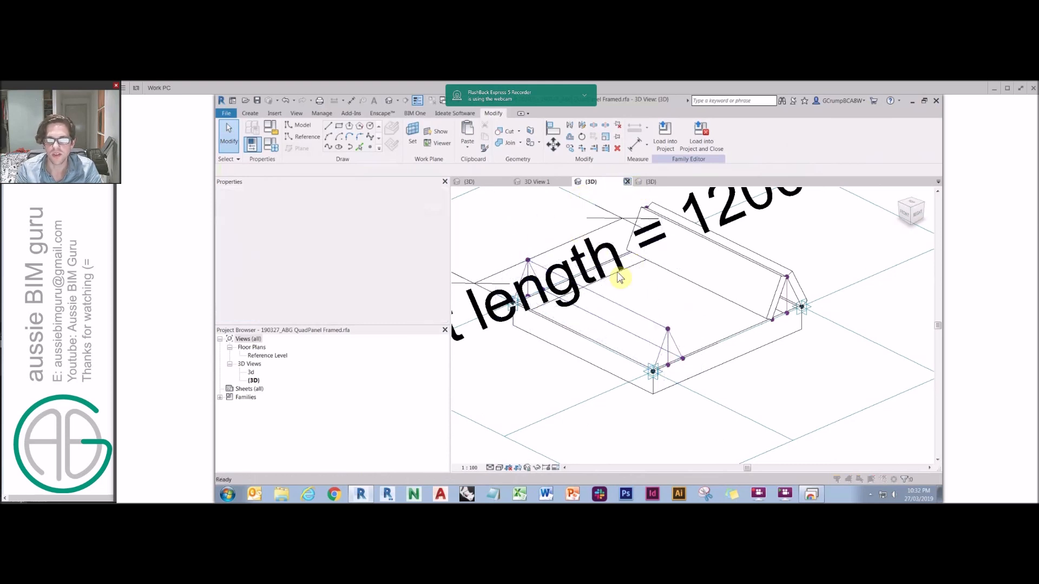
left_click(627, 182)
left_click(608, 304)
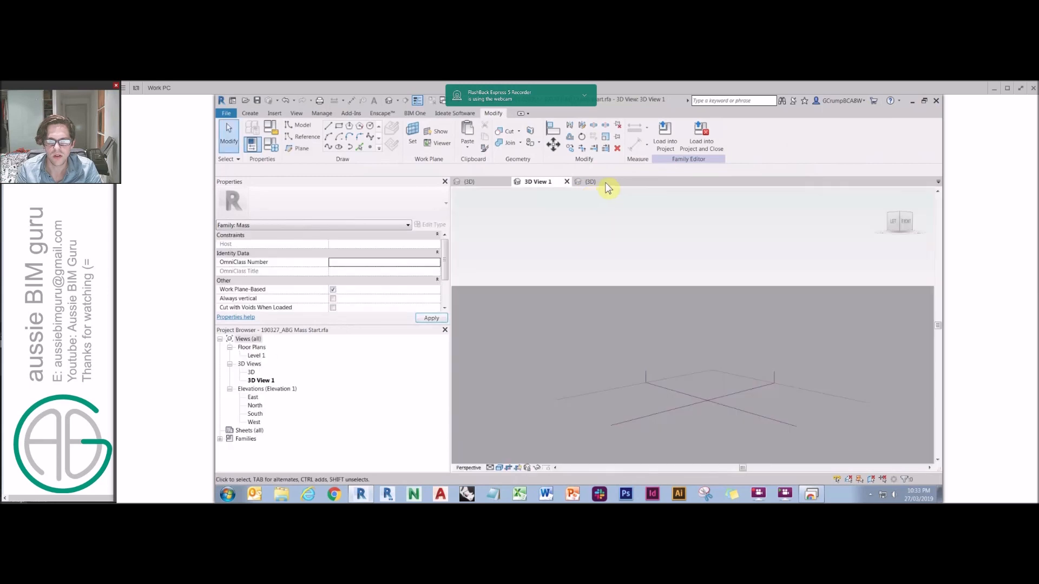
Step: Switch to the quad panel family and open its view named 3d
left_click(599, 185)
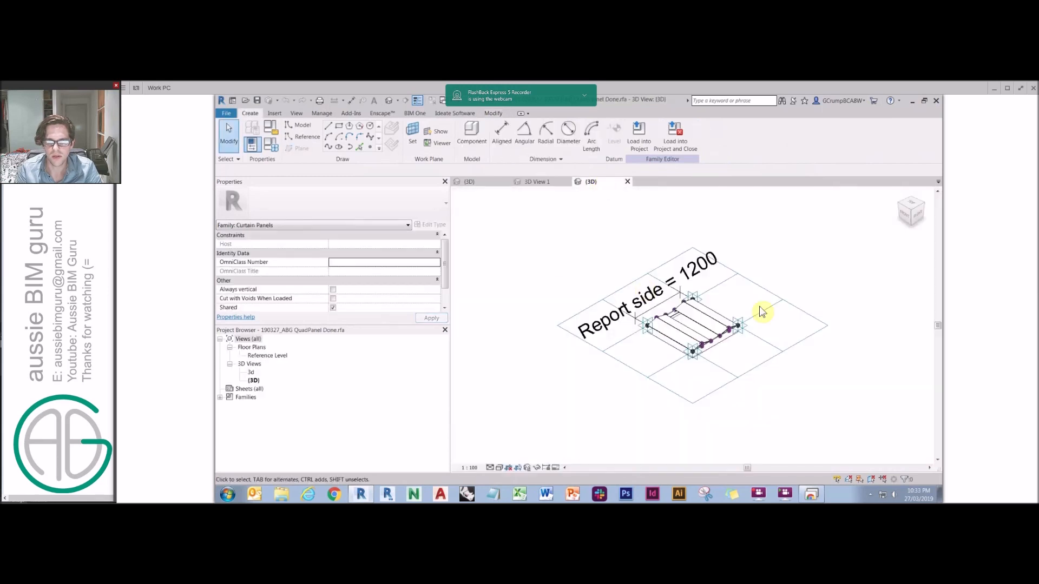
double_click(250, 373)
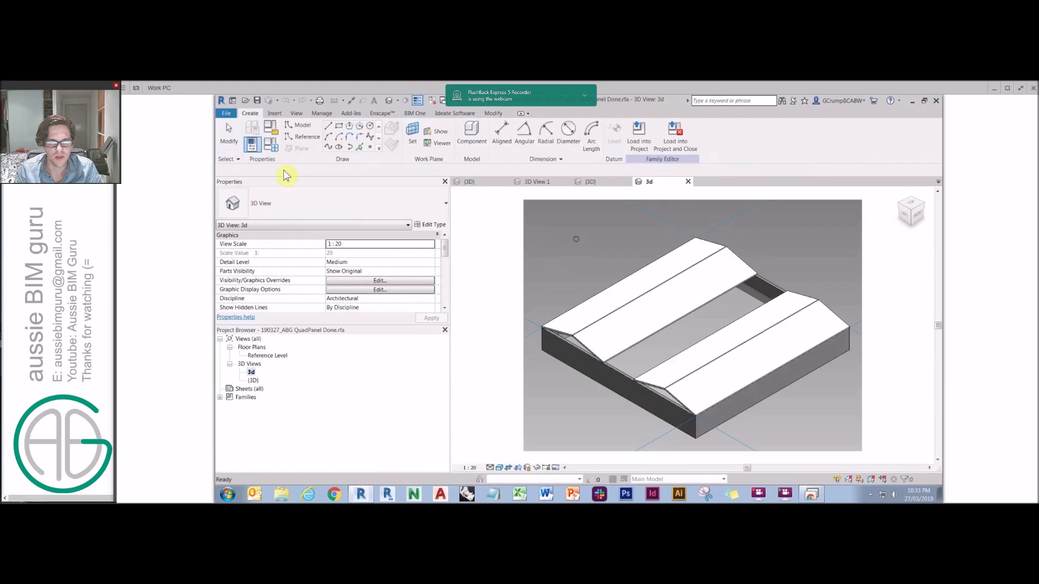
left_click(229, 135)
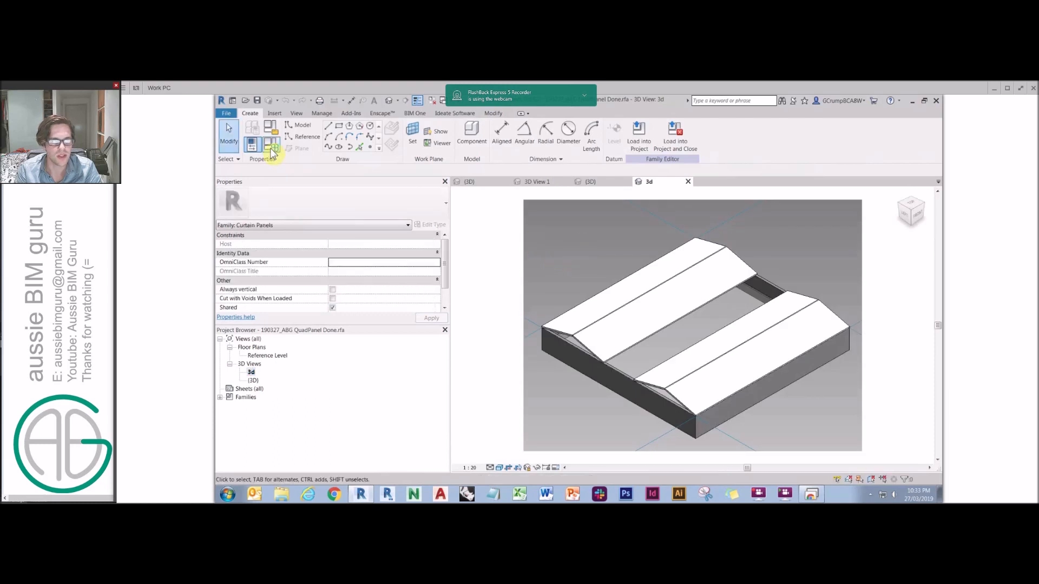
Step: Associate the outer sloped panel form's material with the Material family parameter
left_click(560, 333)
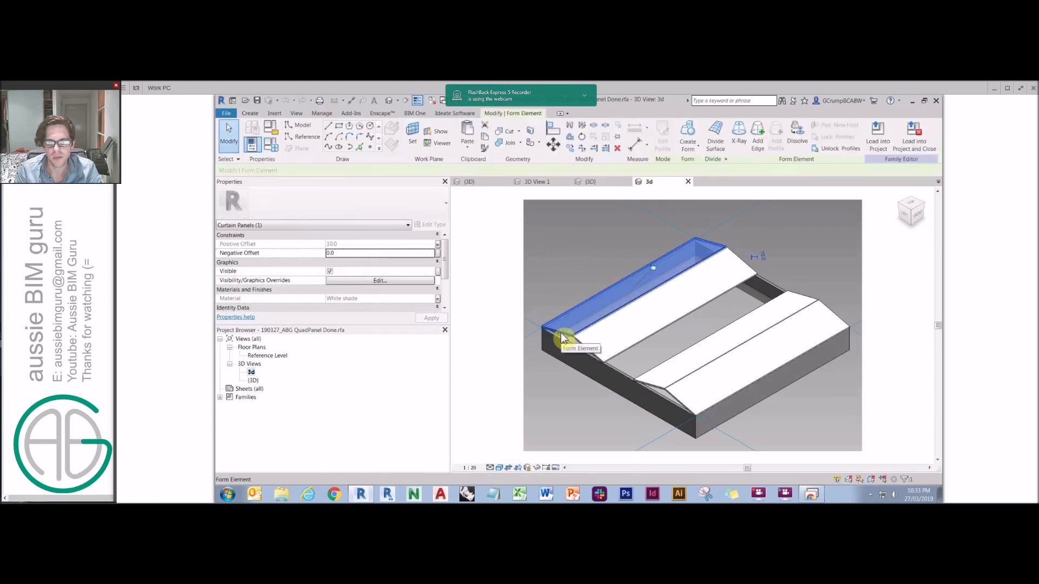
left_click_drag(443, 255, 444, 273)
left_click(438, 272)
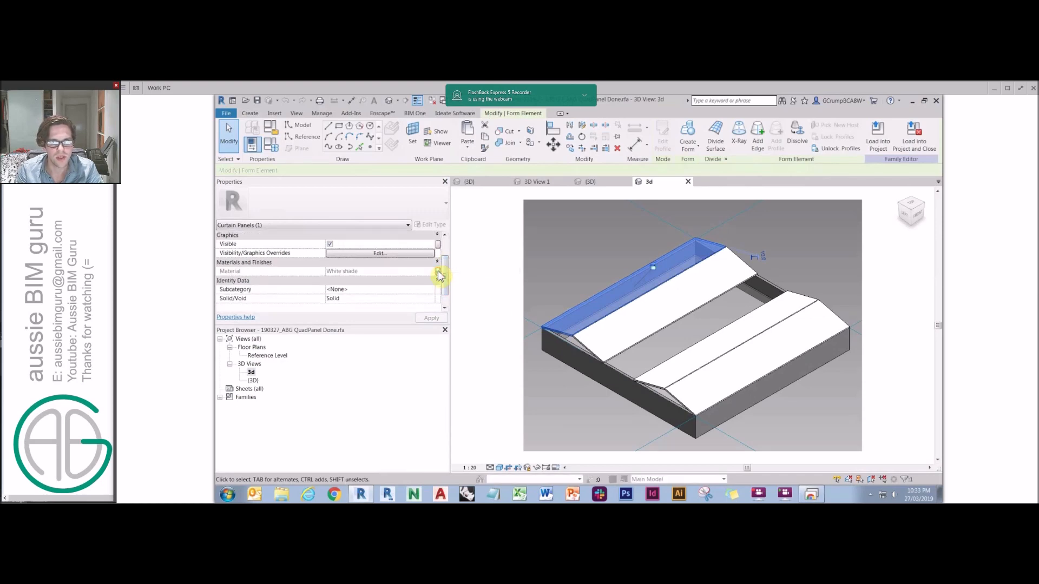
left_click(438, 271)
left_click(686, 319)
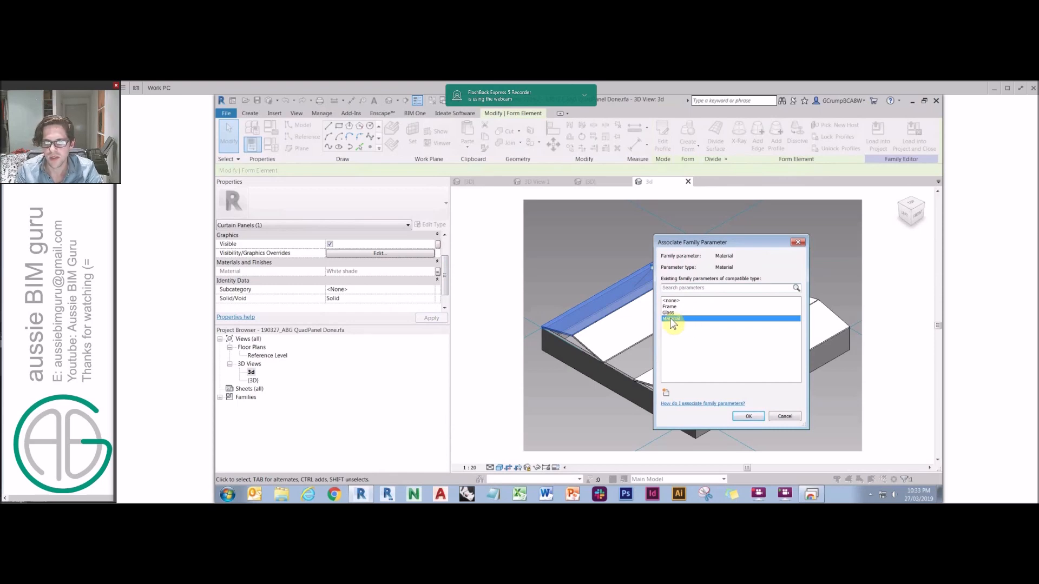
double_click(672, 320)
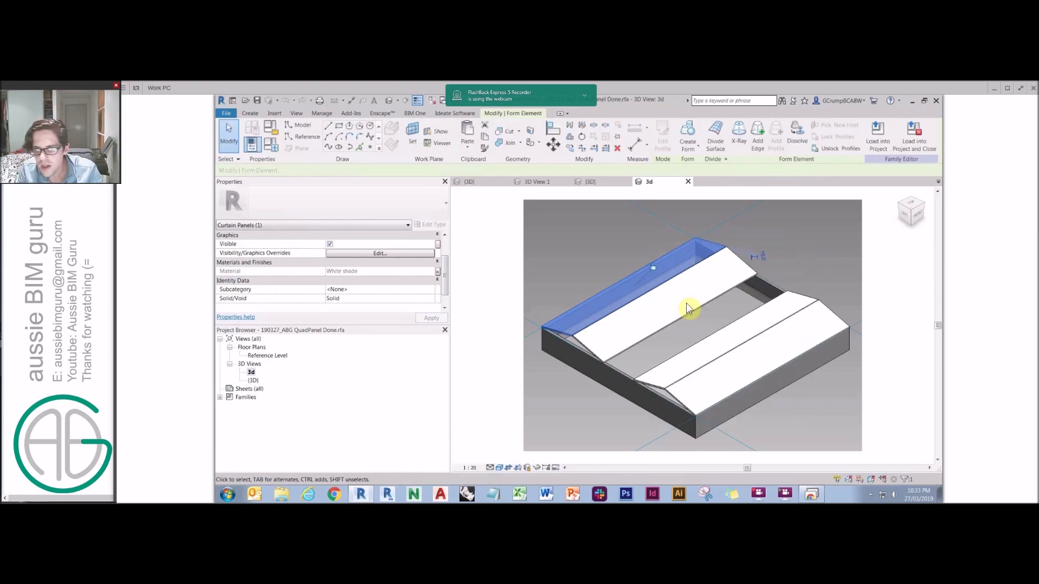
Step: Set the Thickness parameter of the Solid family type to 50
left_click(276, 144)
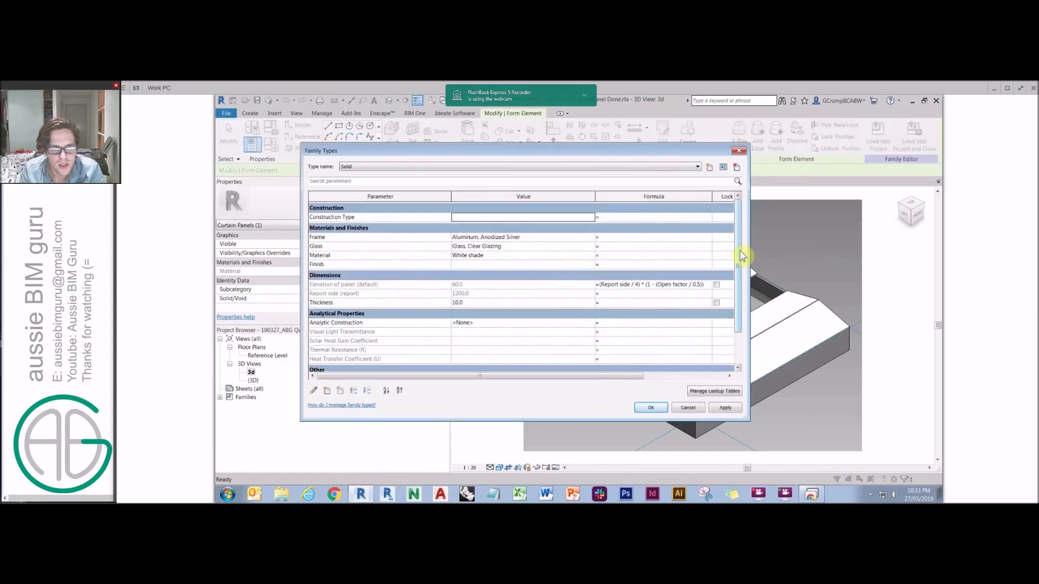
left_click_drag(742, 255, 742, 287)
left_click(472, 255)
double_click(473, 255)
type("50")
left_click(411, 245)
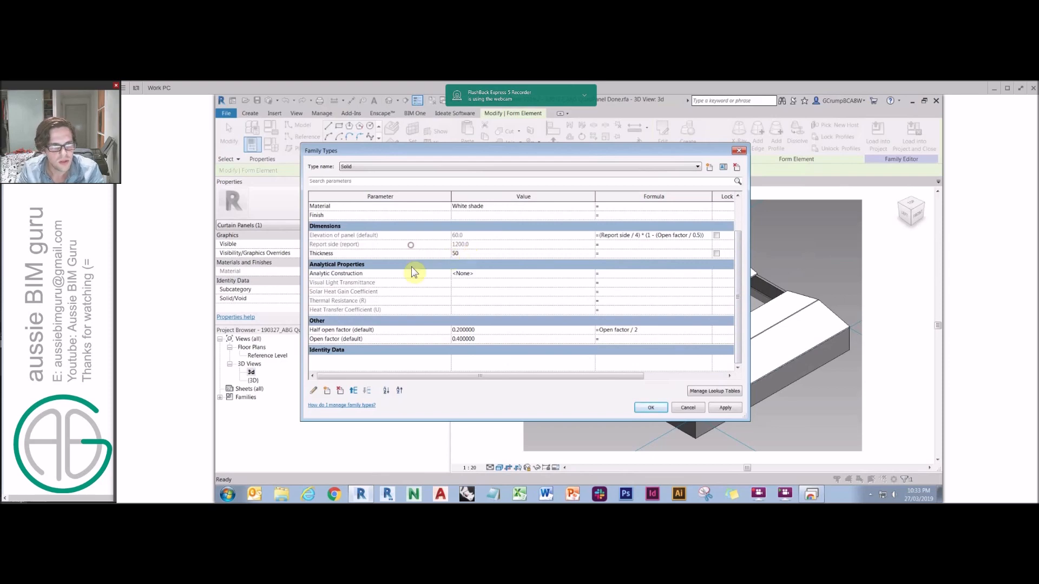
Step: Rename the Open factor parameter to "Open factor overriden"
scroll(375, 339, "down", 3)
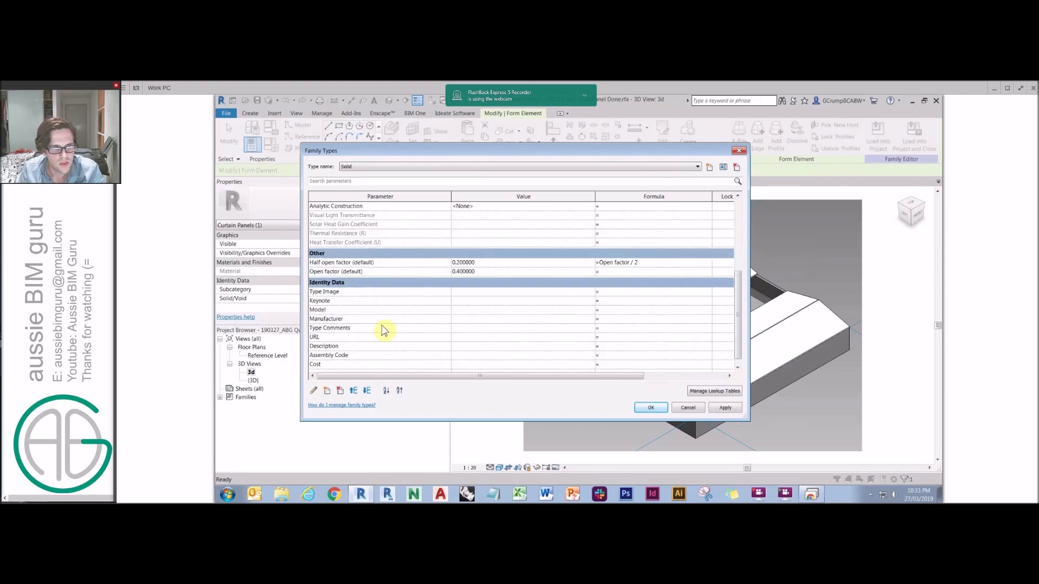
left_click(359, 271)
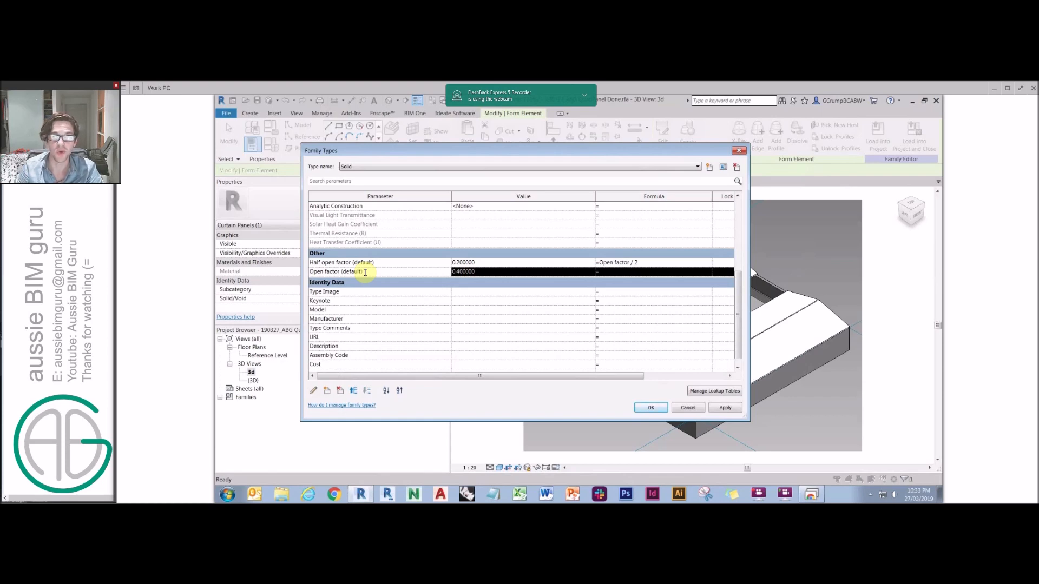
left_click(314, 390)
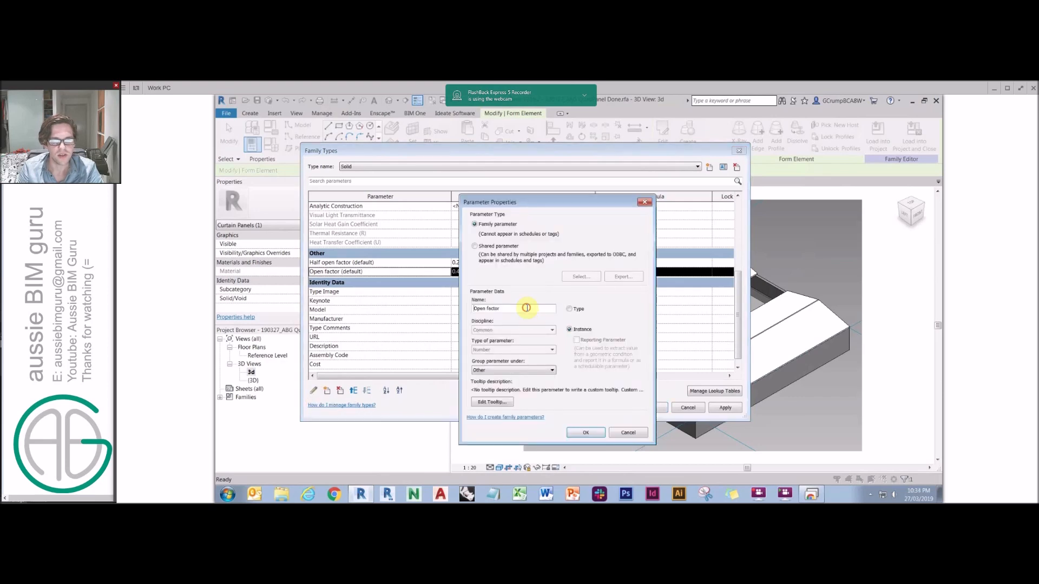
type("OV")
key("BackSpace")
key("BackSpace")
key("BackSpace")
key("Caps_Lock")
type("overriden")
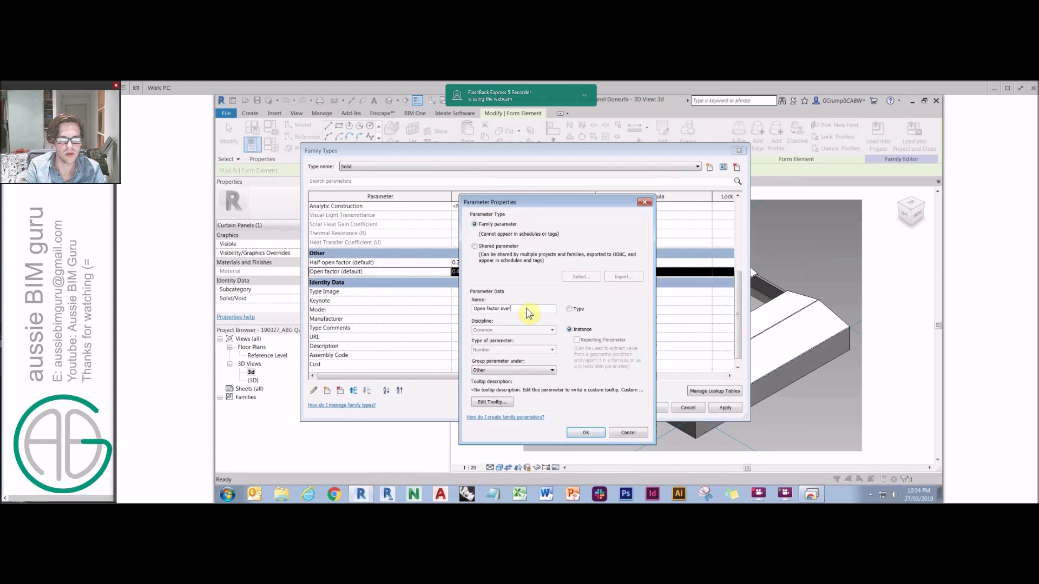
left_click(585, 432)
Step: Create an instance parameter named "Open factor" of type Number, grouped under Other
left_click_drag(738, 293, 738, 219)
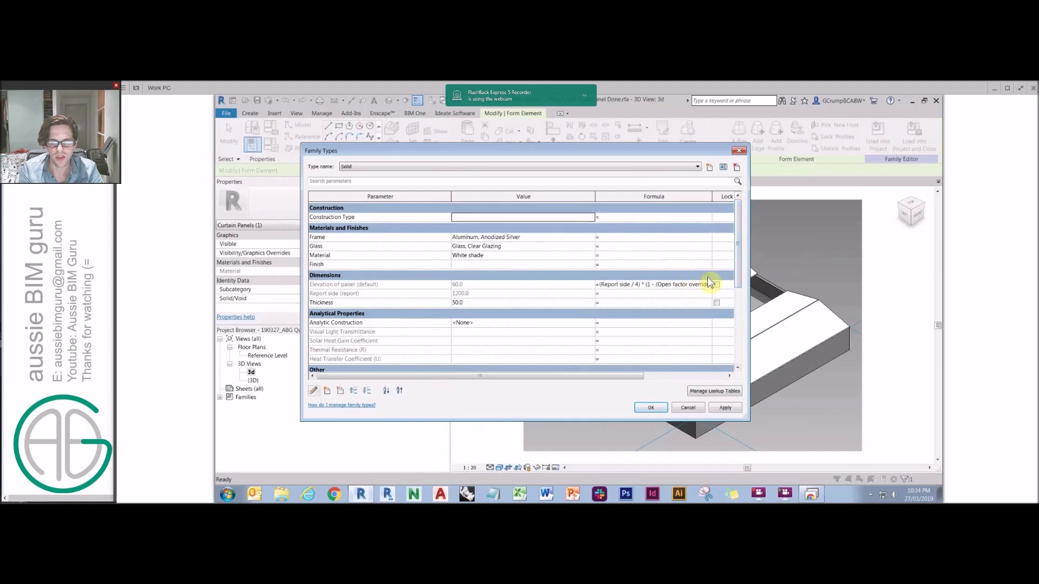
left_click_drag(738, 270, 734, 366)
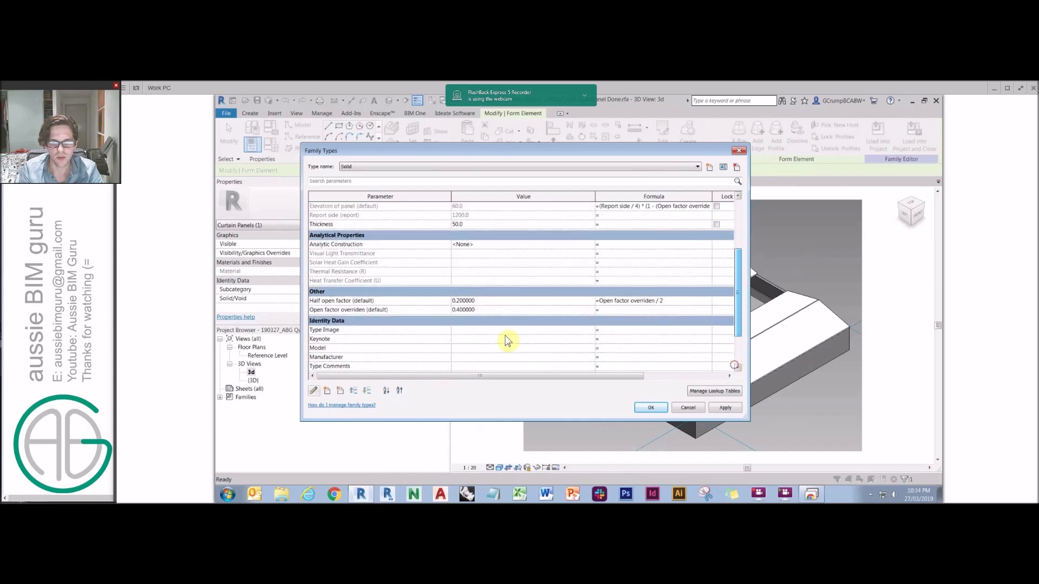
scroll(507, 340, "down", 2)
left_click(382, 262)
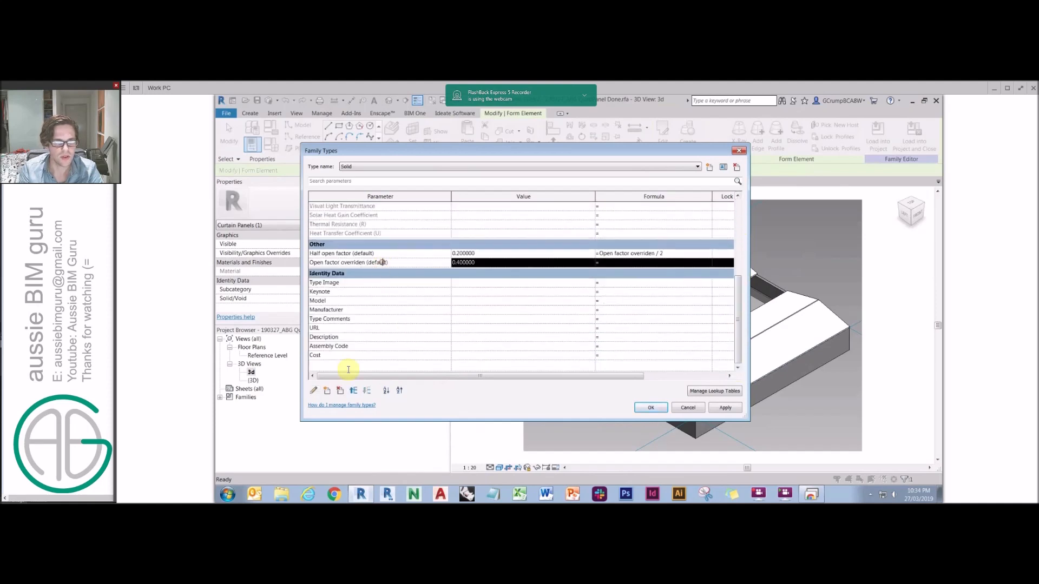
left_click(327, 390)
type("Open f")
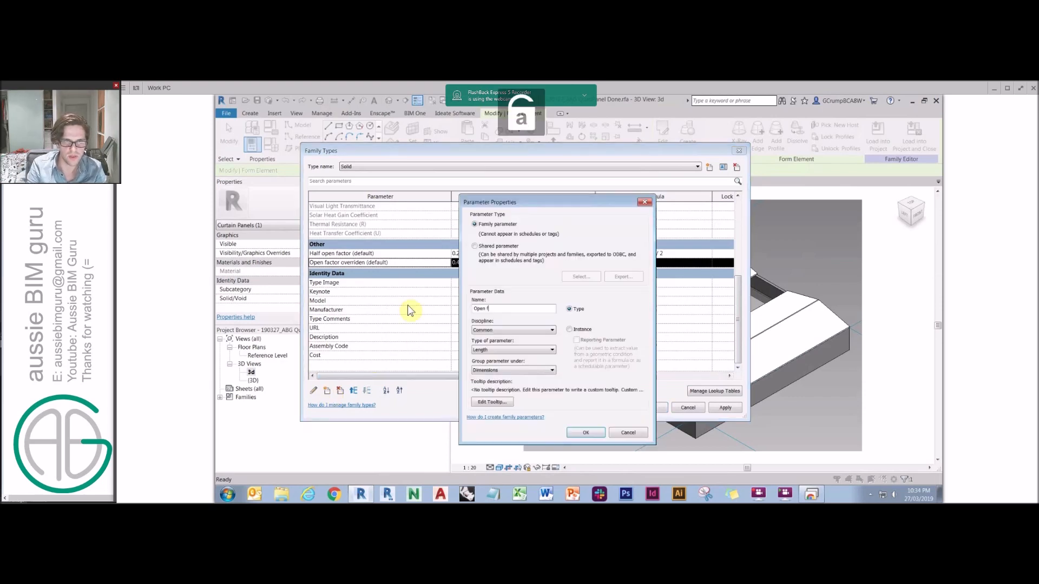
type("actor")
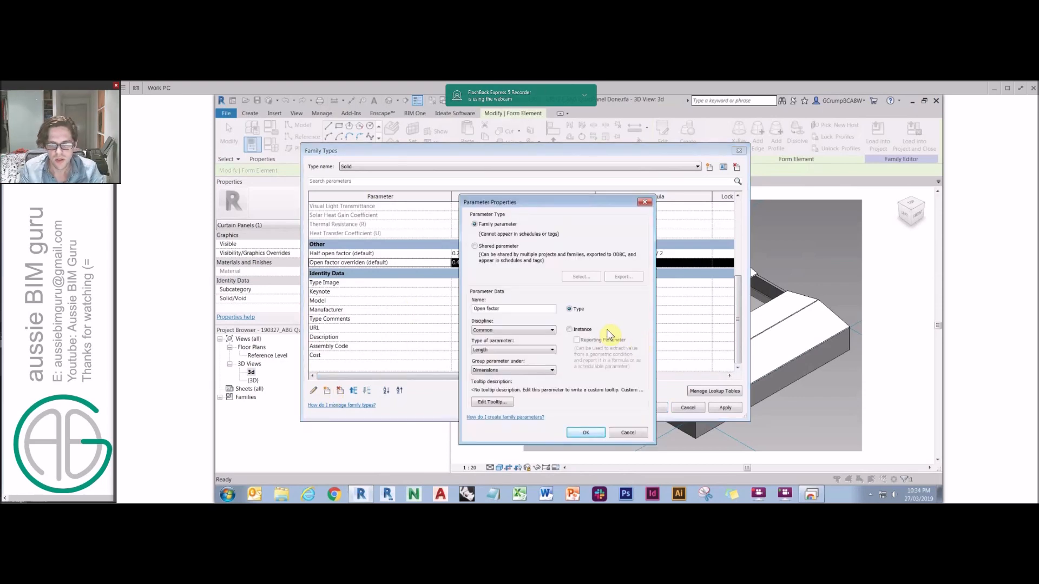
left_click(579, 329)
left_click(520, 350)
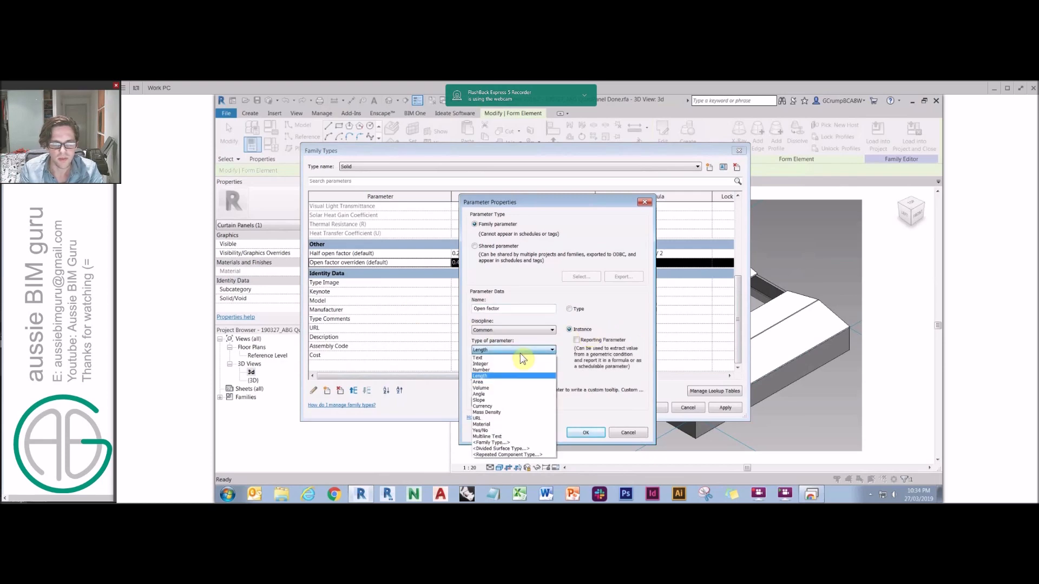
left_click(492, 370)
left_click(585, 432)
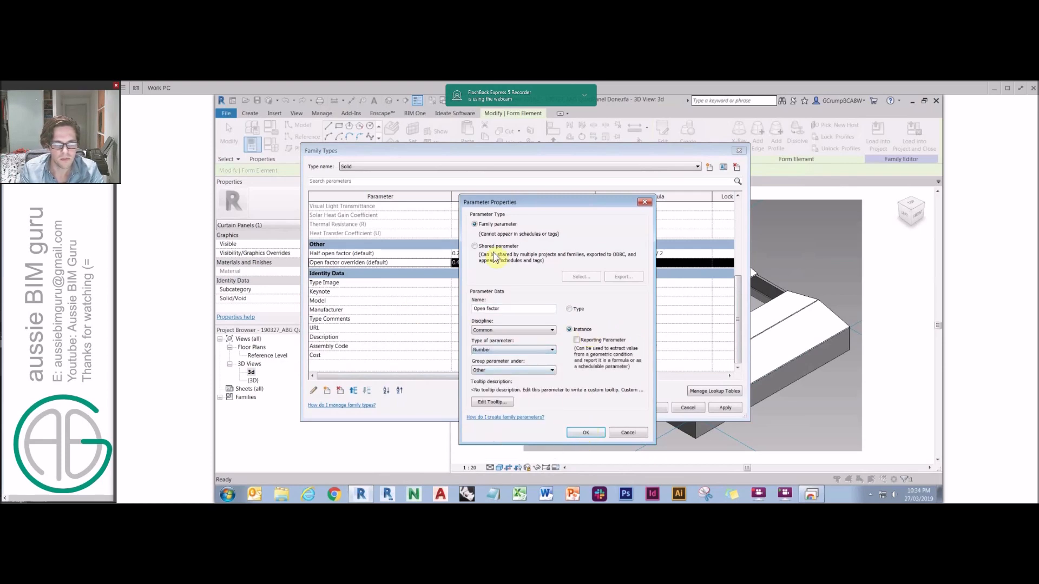
Step: Give Open factor overriden the formula if(Open factor<.01, .01, if(Open factor>.5, .5, Open factor))
left_click_drag(338, 253, 304, 263)
key("ctrl+c")
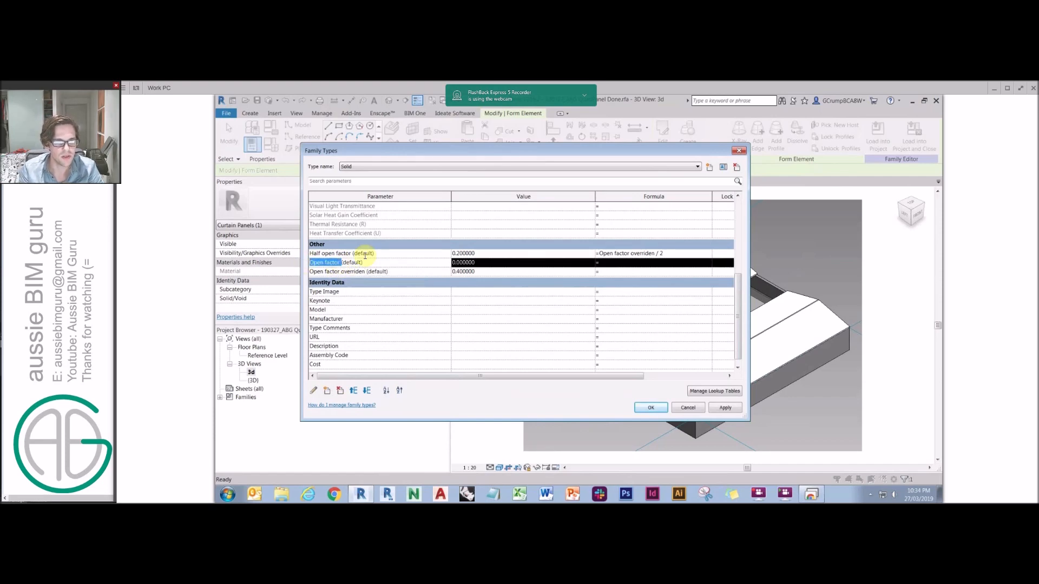
left_click(619, 272)
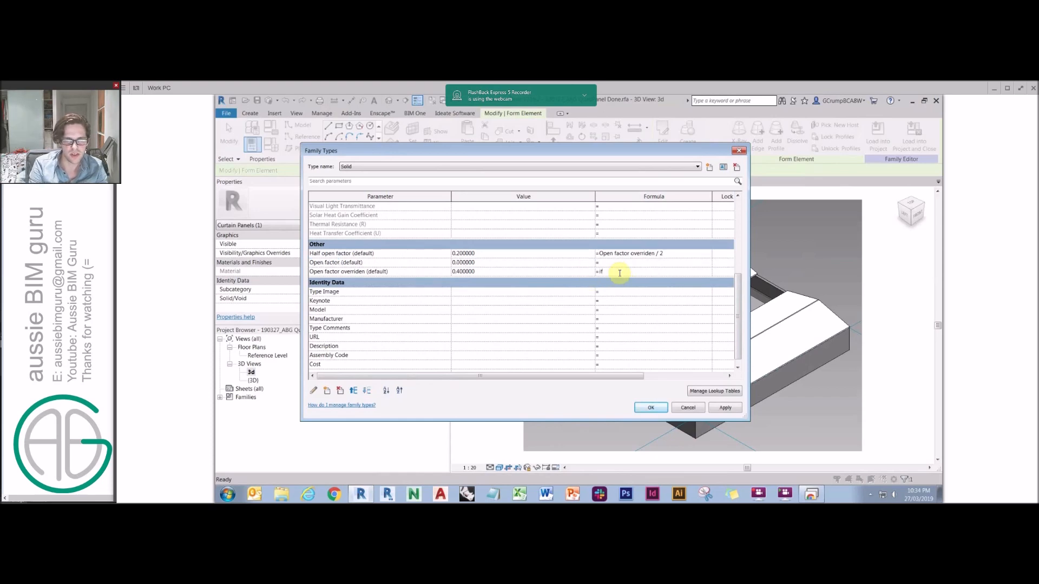
type("if(")
key("ctrl+v")
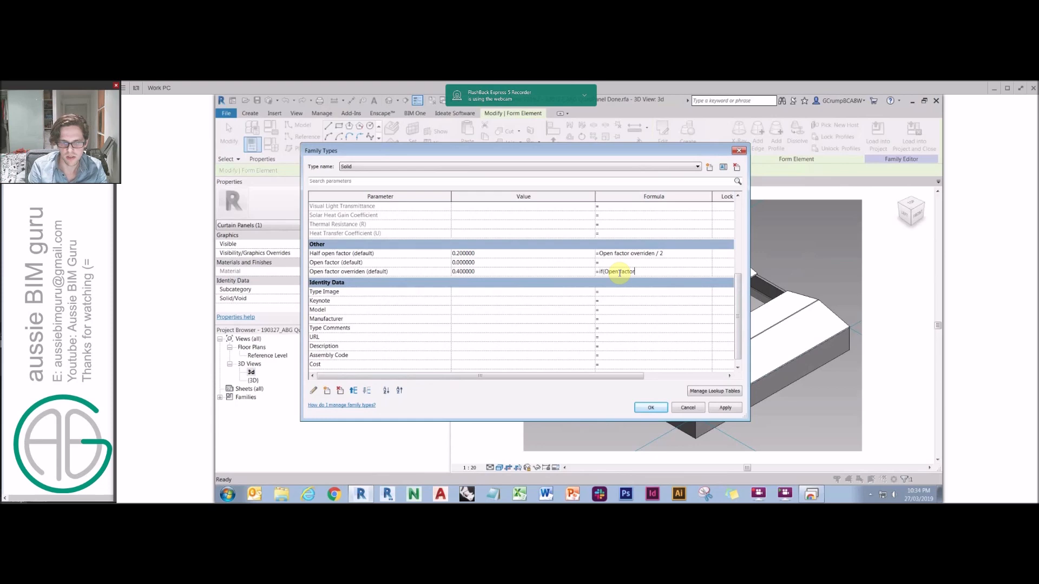
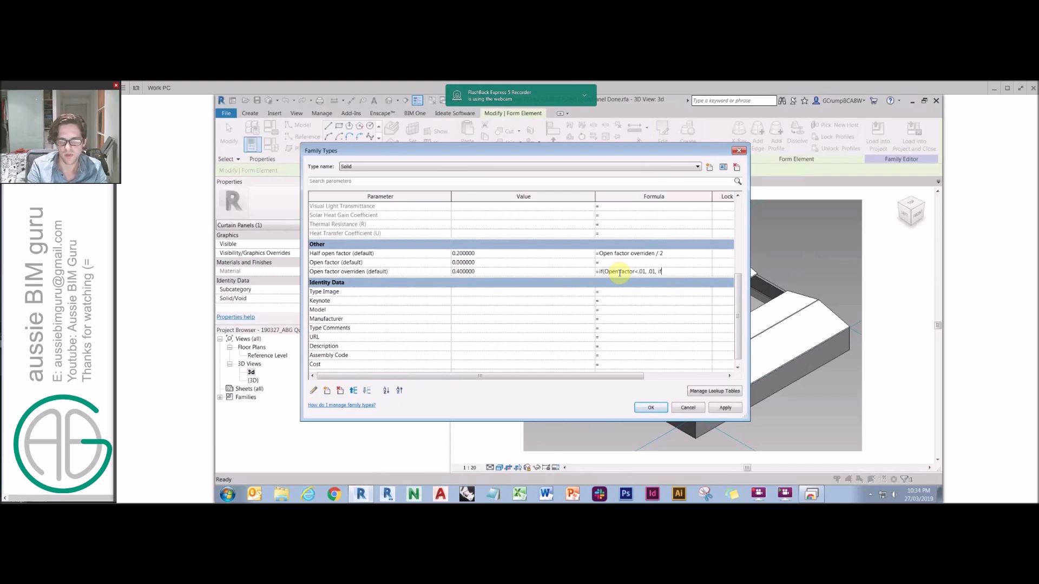
type("Open factor>.5, .5,")
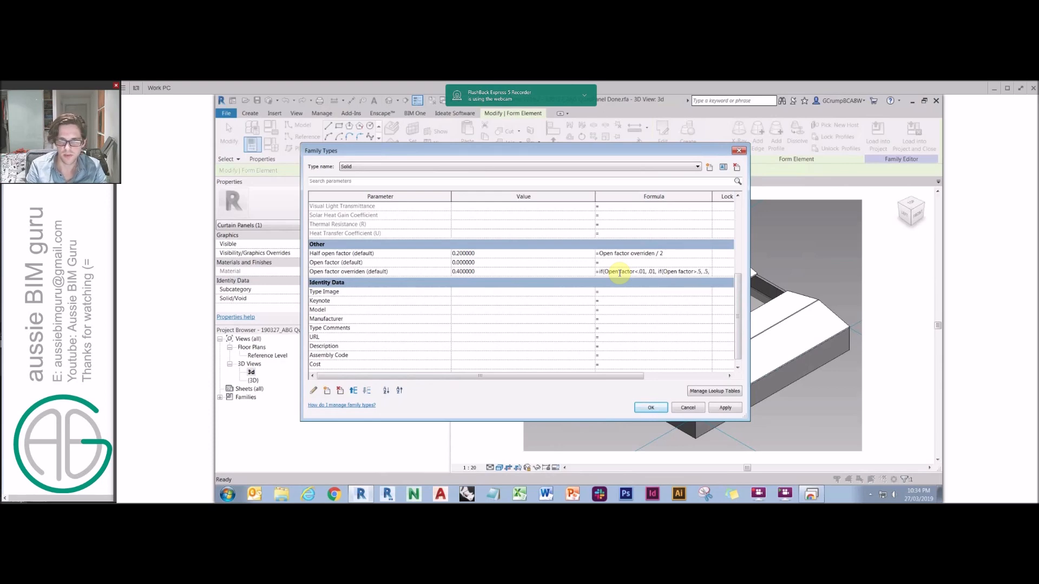
type("Open factor))")
left_click(656, 300)
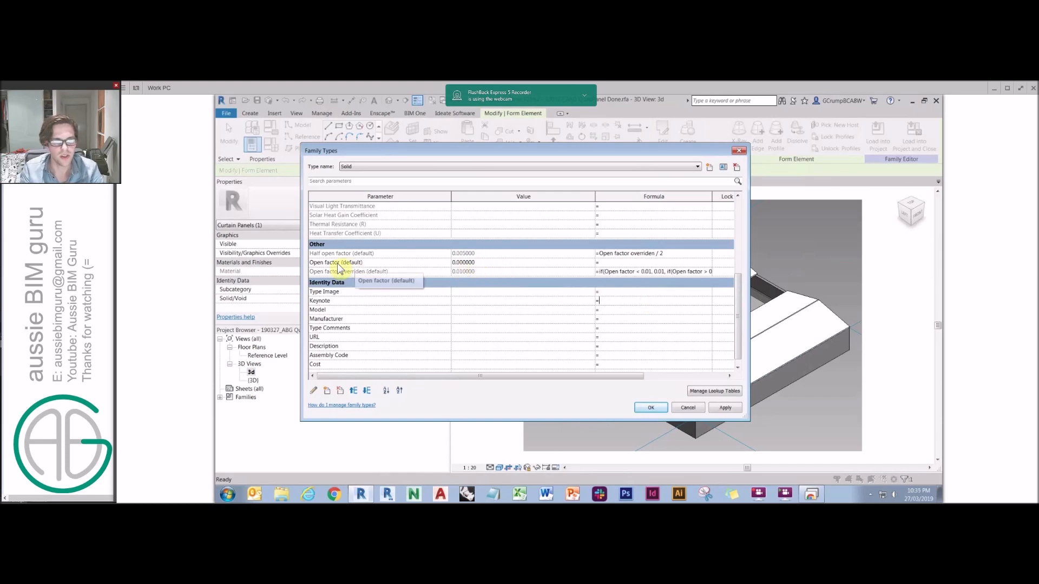
Step: Set the Open factor value to 0.6 to test the formula's upper limit
left_click(476, 263)
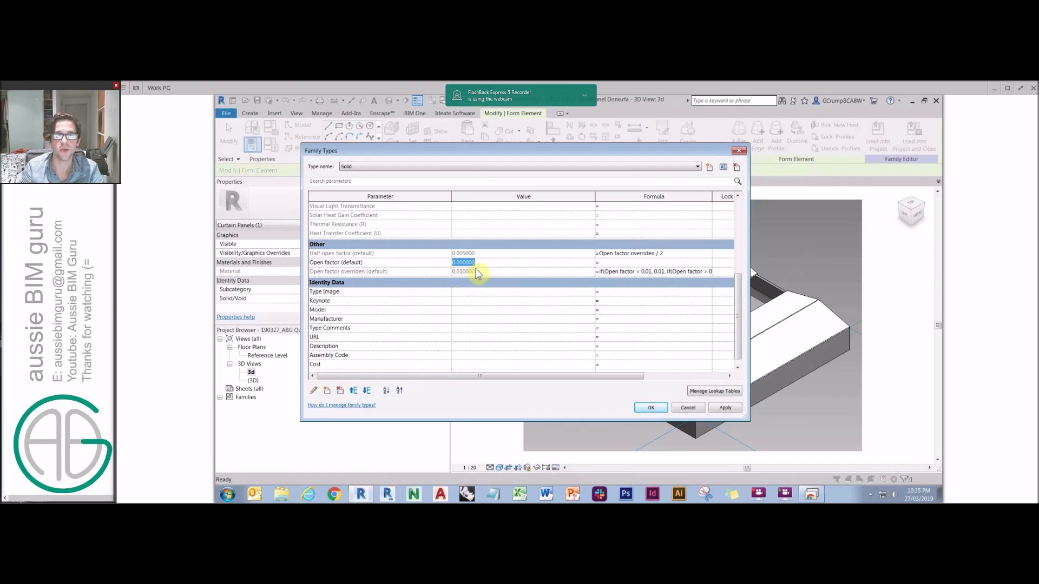
type(".6")
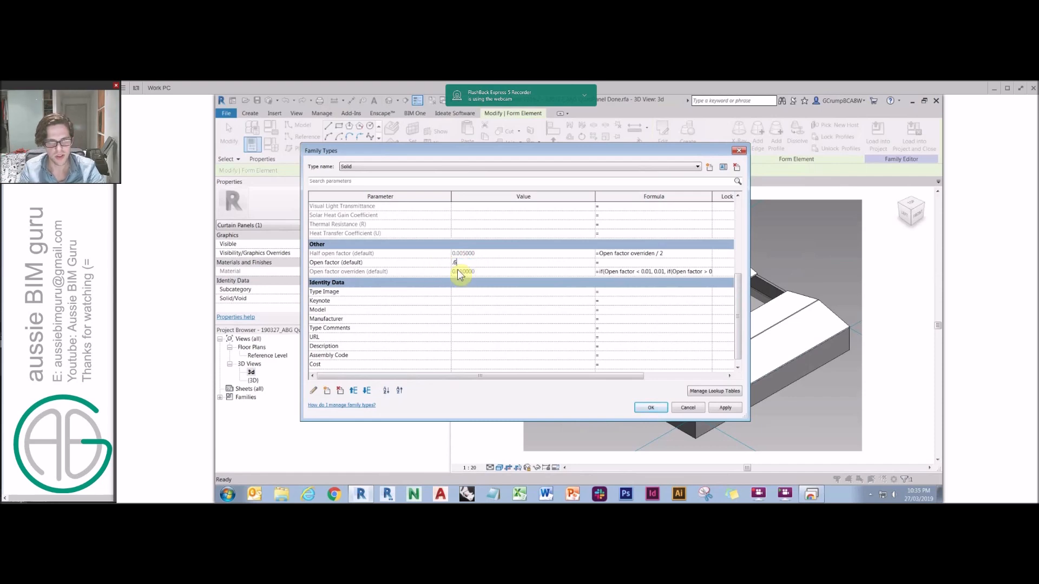
left_click(485, 290)
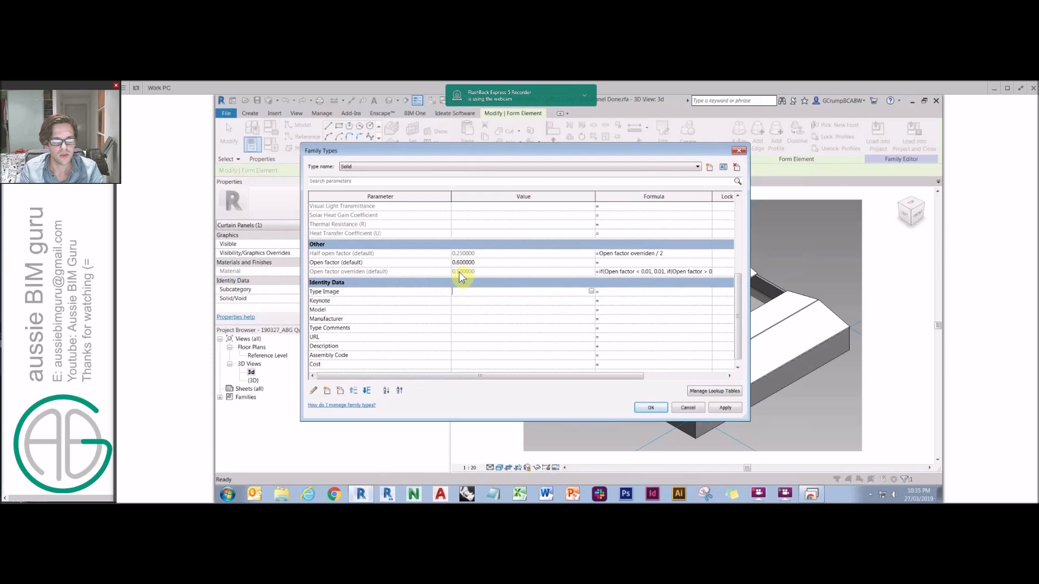
Step: Set the Open factor value to 0.35 to test the formula within its limits
left_click(486, 263)
key("BackSpace")
type(".3")
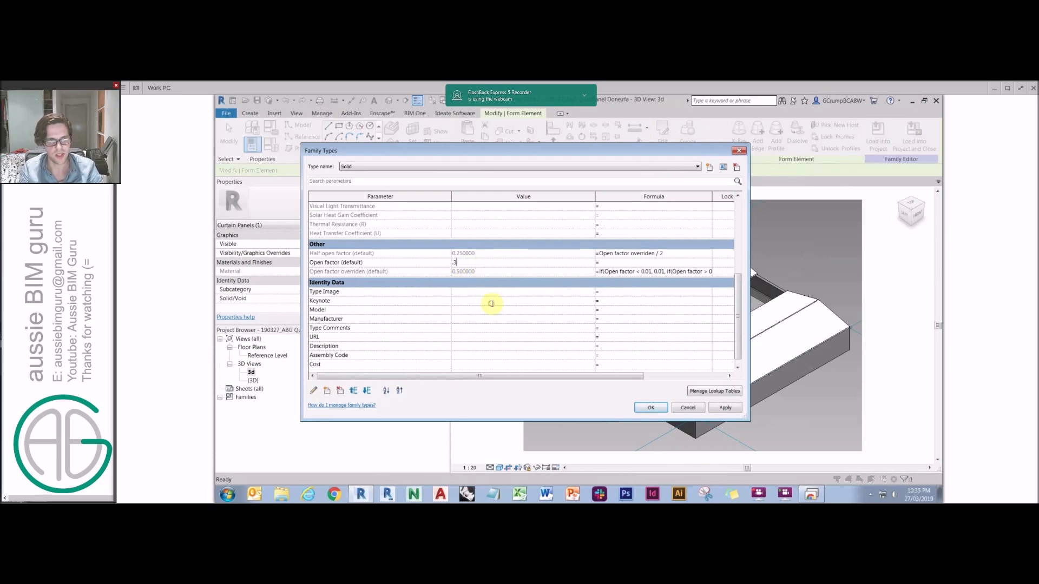
type("5")
key("Return")
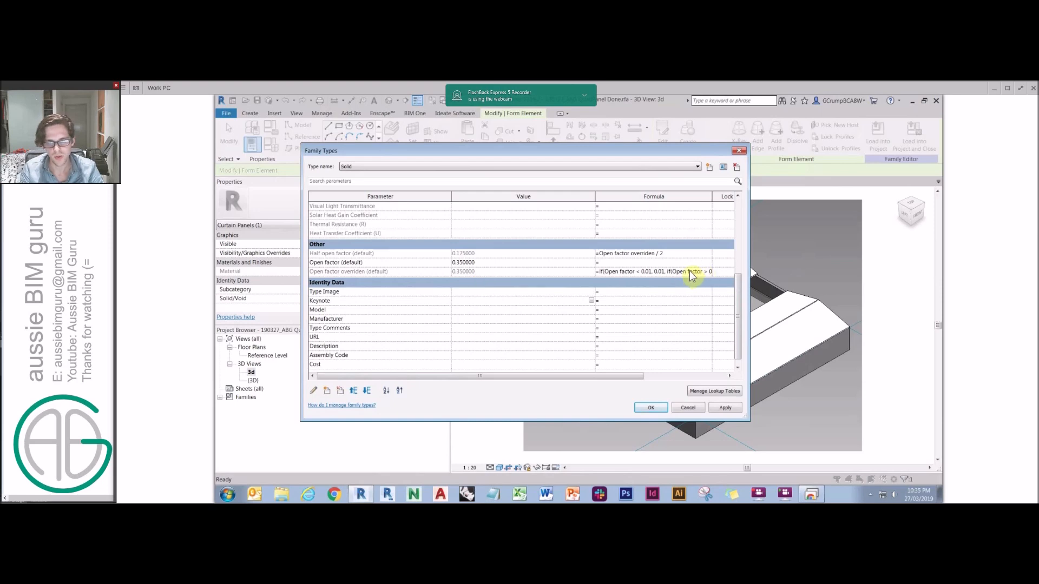
left_click(487, 262)
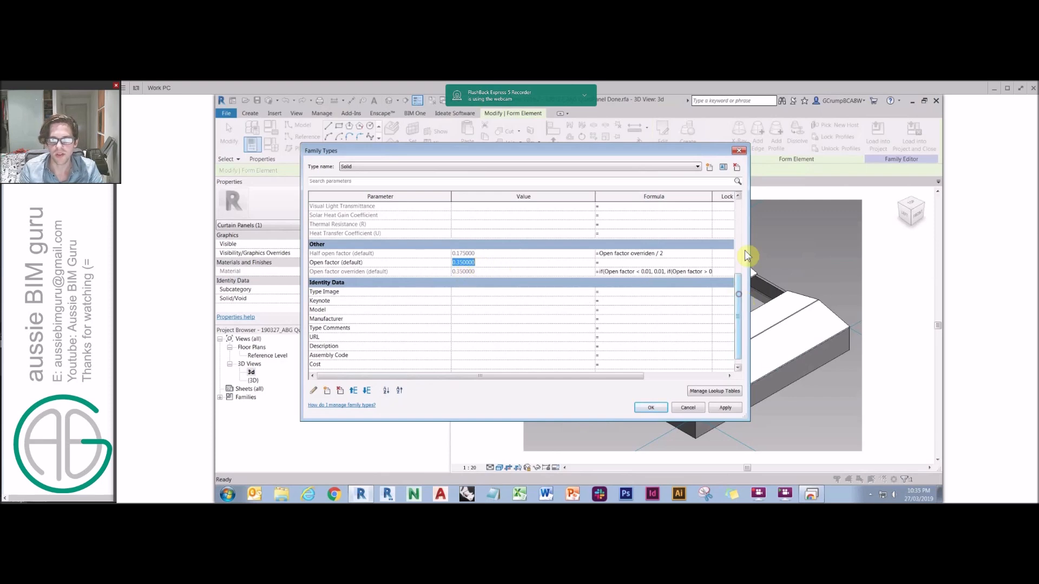
left_click(739, 209)
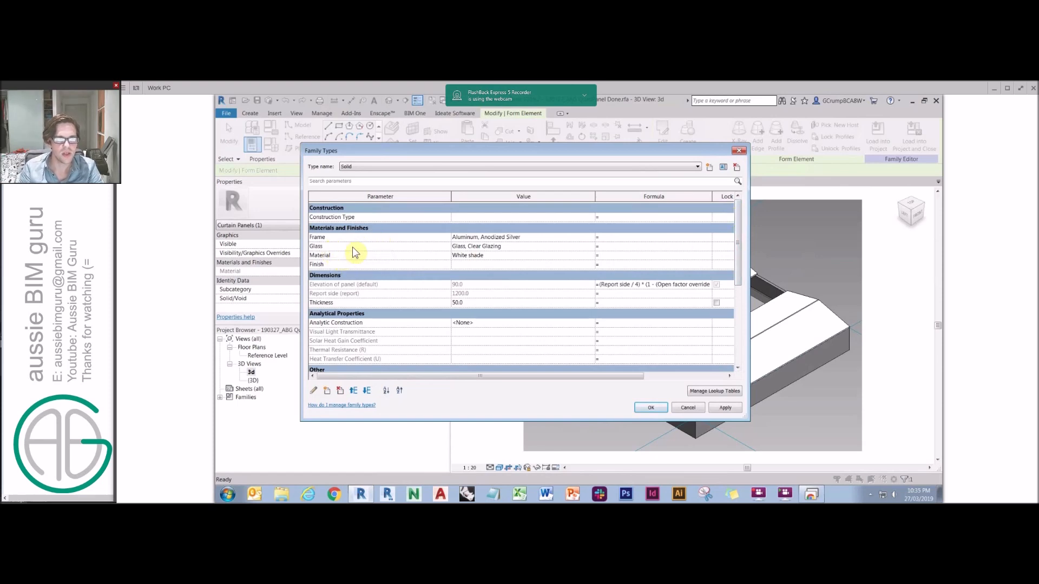
left_click(495, 255)
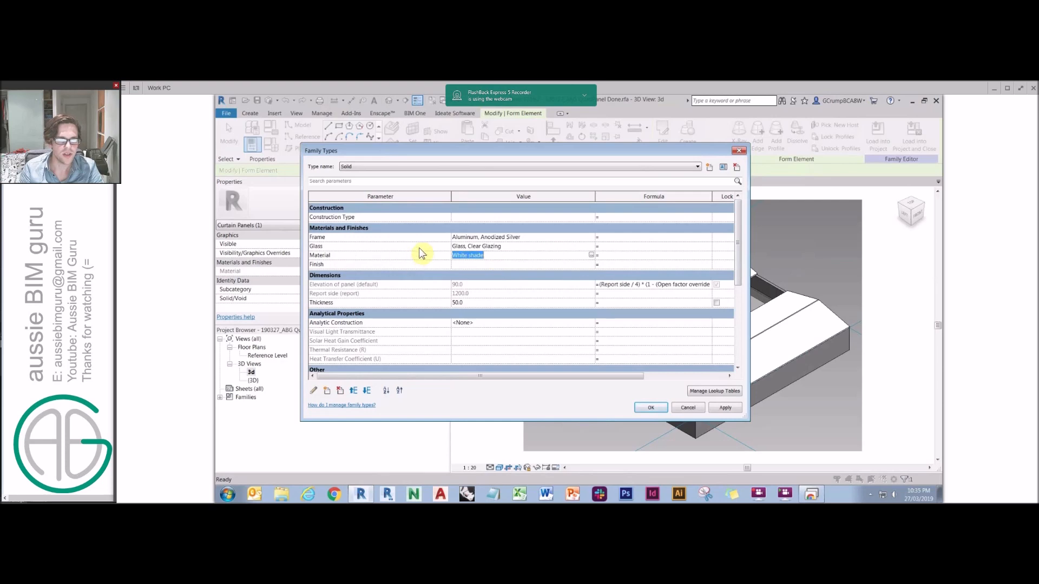
left_click(504, 238)
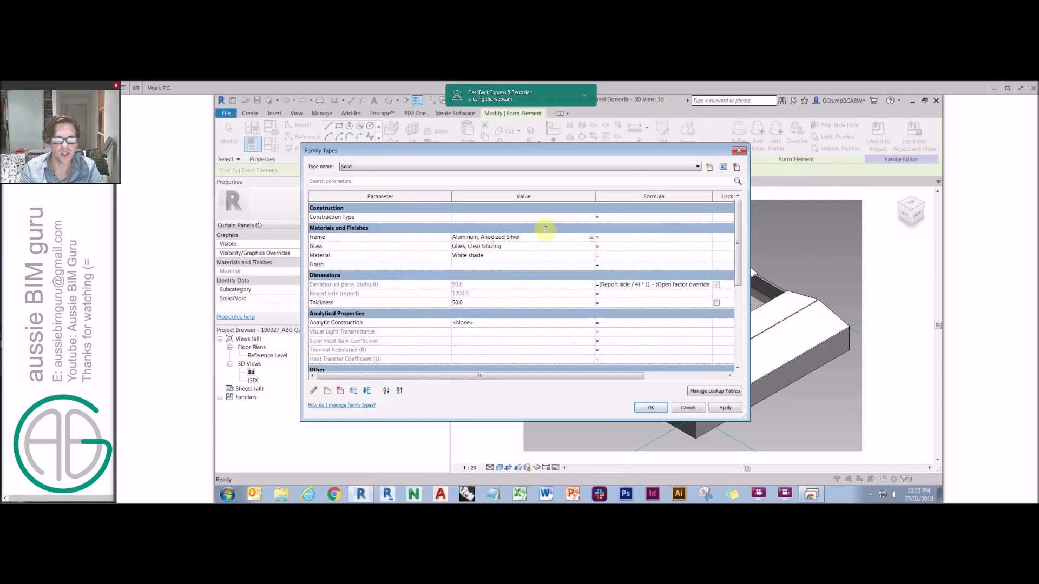
Step: Accept the family type settings and purge the unused items from the curtain panel family
left_click(651, 408)
left_click(779, 246)
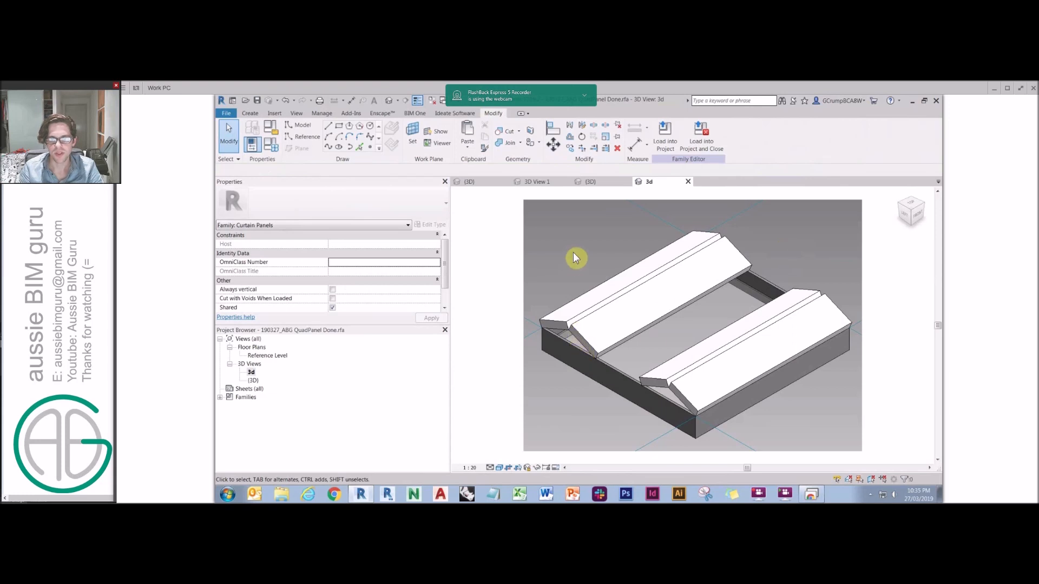
left_click(321, 113)
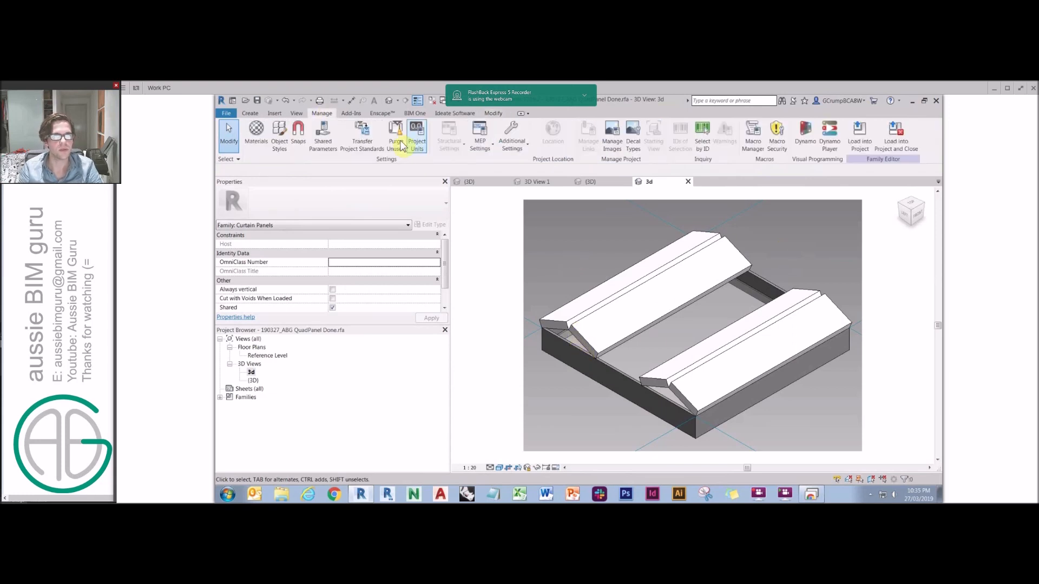
left_click(396, 134)
left_click(608, 422)
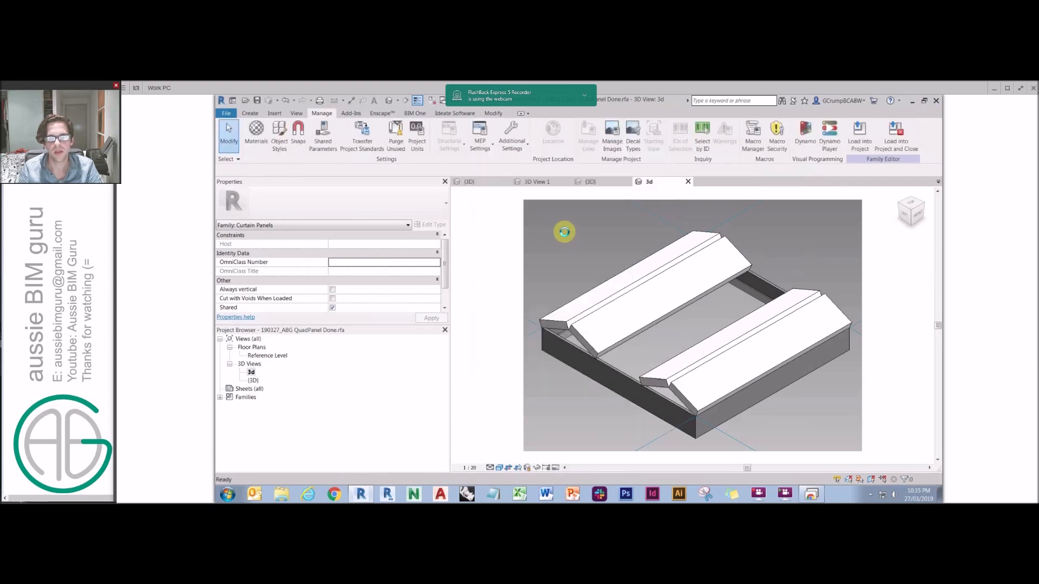
Step: Switch to the building project's 3D view and delete the existing curved facade
left_click(542, 183)
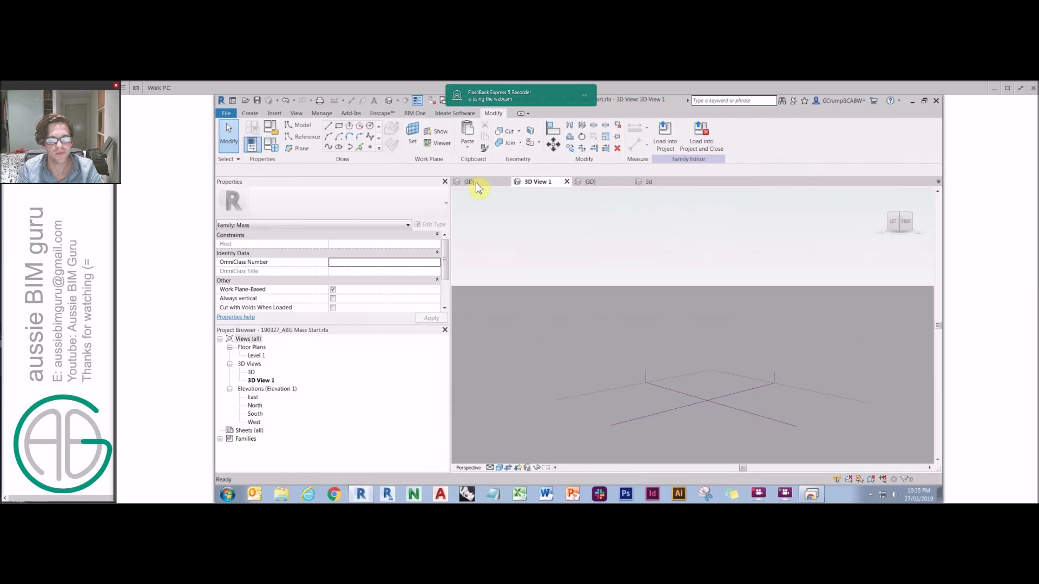
left_click(484, 185)
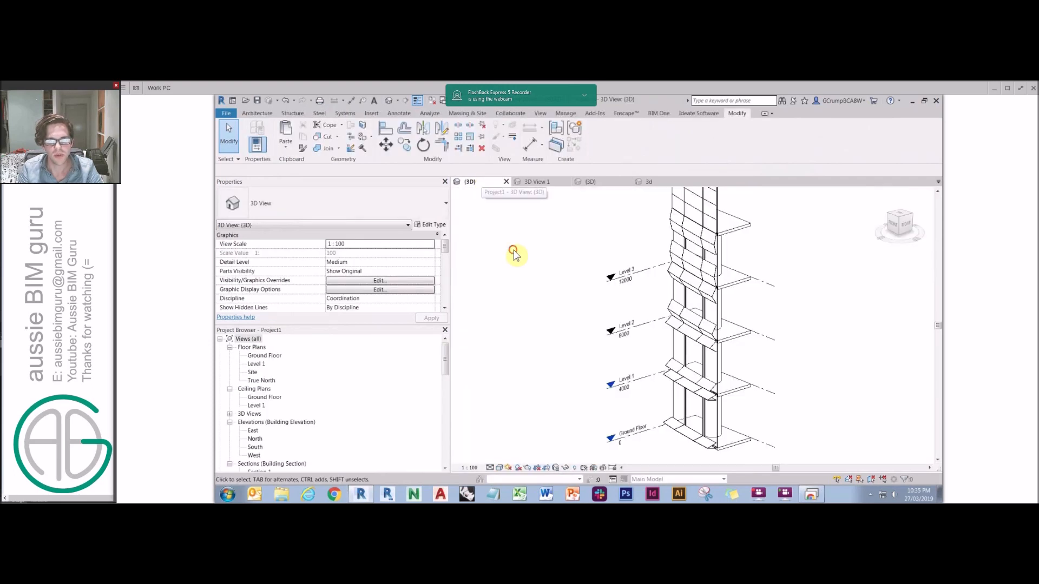
left_click(715, 239)
key("Delete")
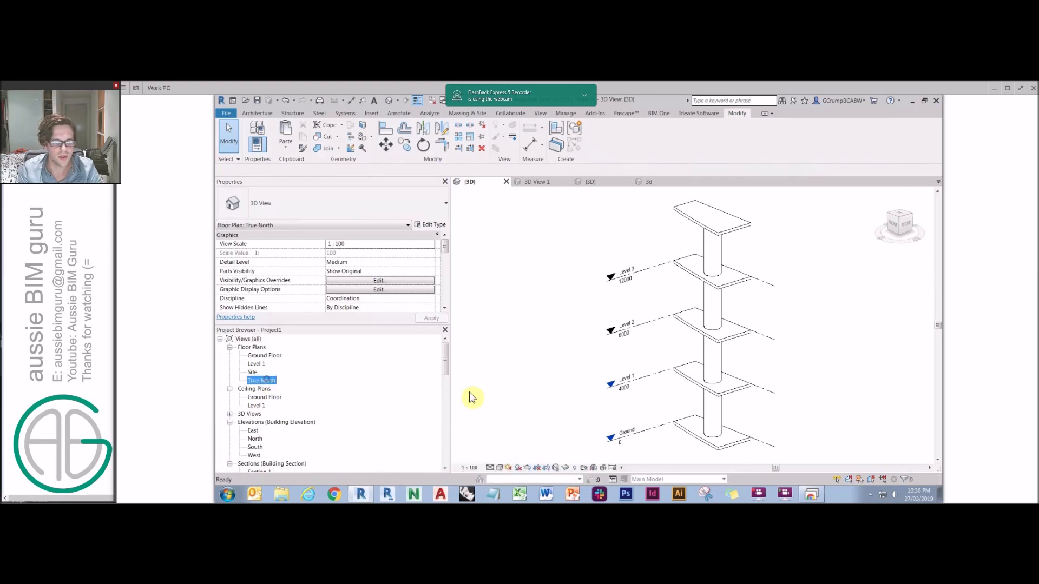
Step: Turn off the section box in the project's 3D view
scroll(433, 276, "down", 5)
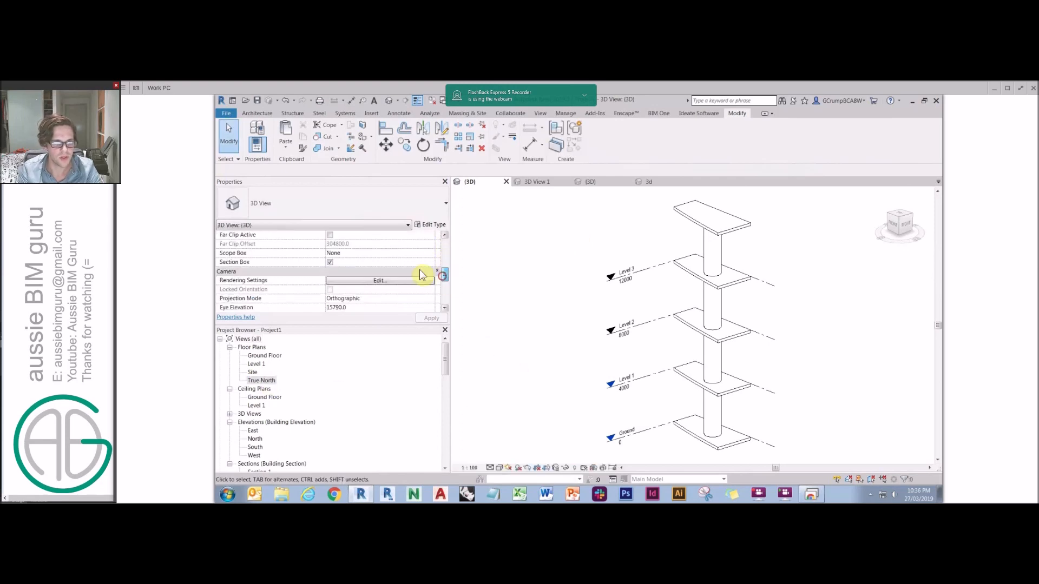
left_click(330, 237)
left_click(331, 244)
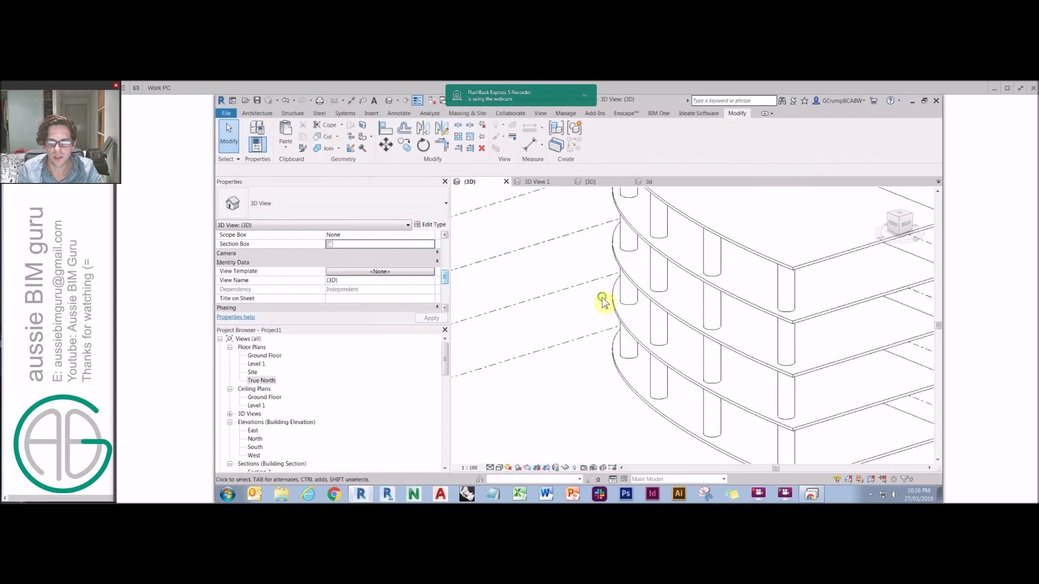
Step: Inspect the curved floor plates from several angles and check the dimensions of the uppermost floor's boundary sketch
scroll(643, 324, "down", 3)
middle_click_drag(649, 326, 594, 317, "shift")
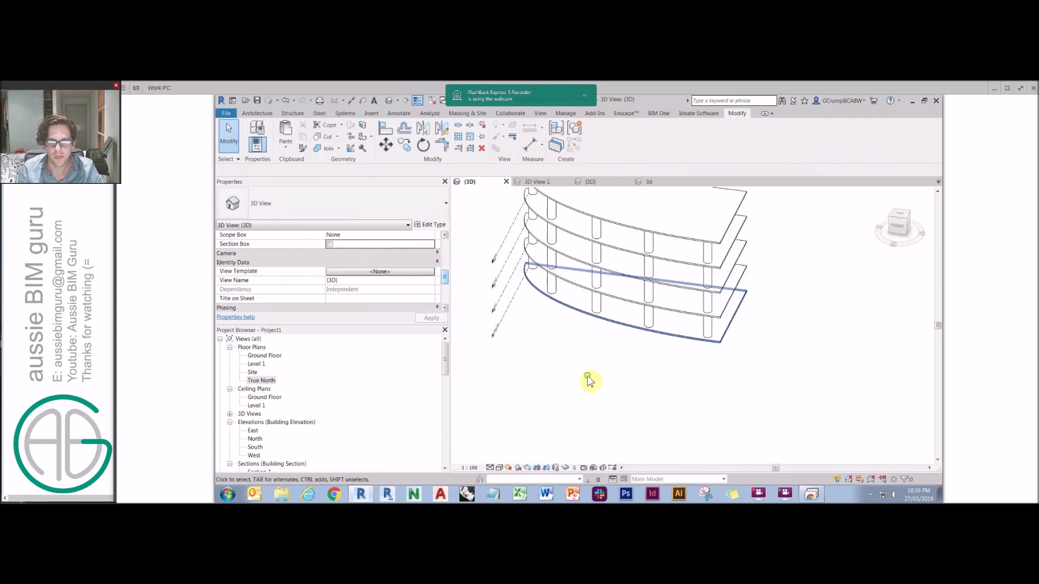
scroll(611, 295, "up", 1)
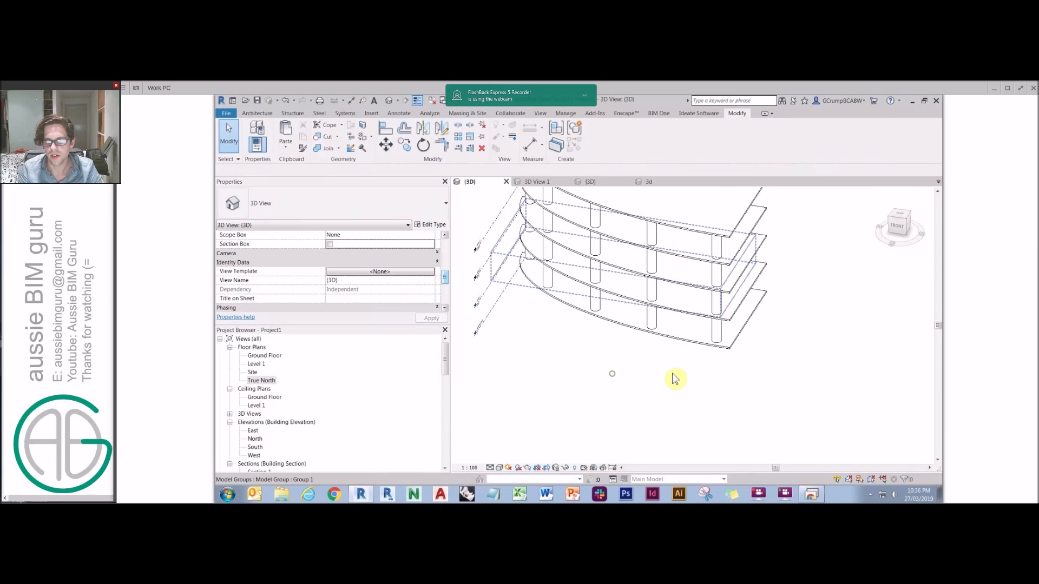
left_click(742, 369)
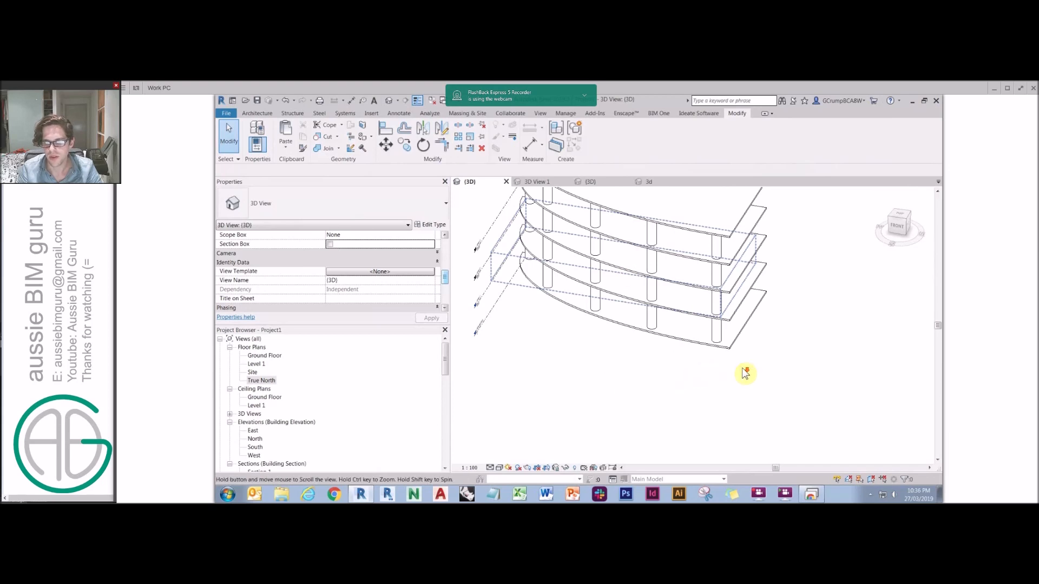
middle_click_drag(760, 373, 795, 309, "shift")
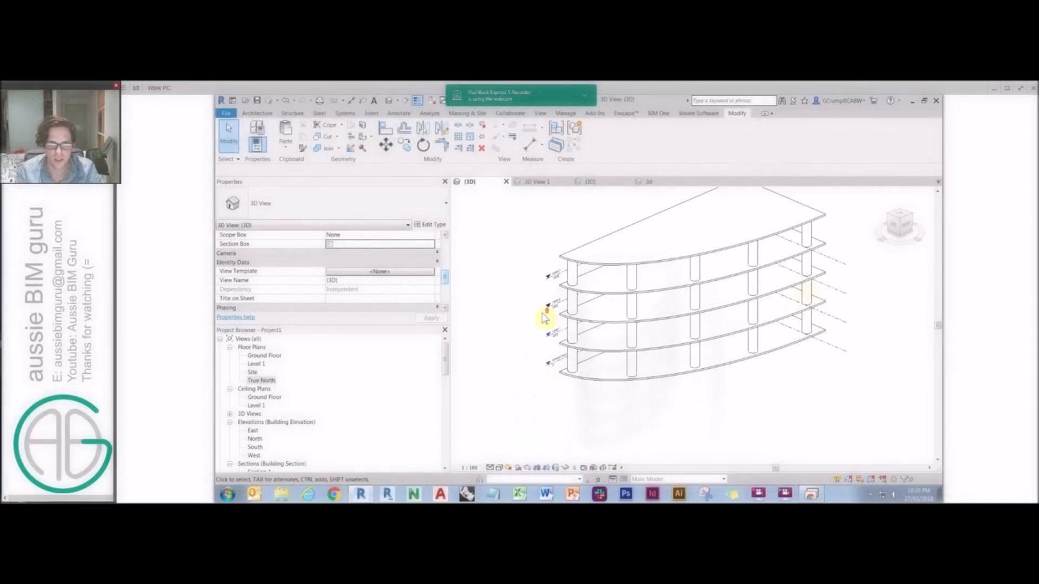
middle_click_drag(544, 319, 554, 372, "shift")
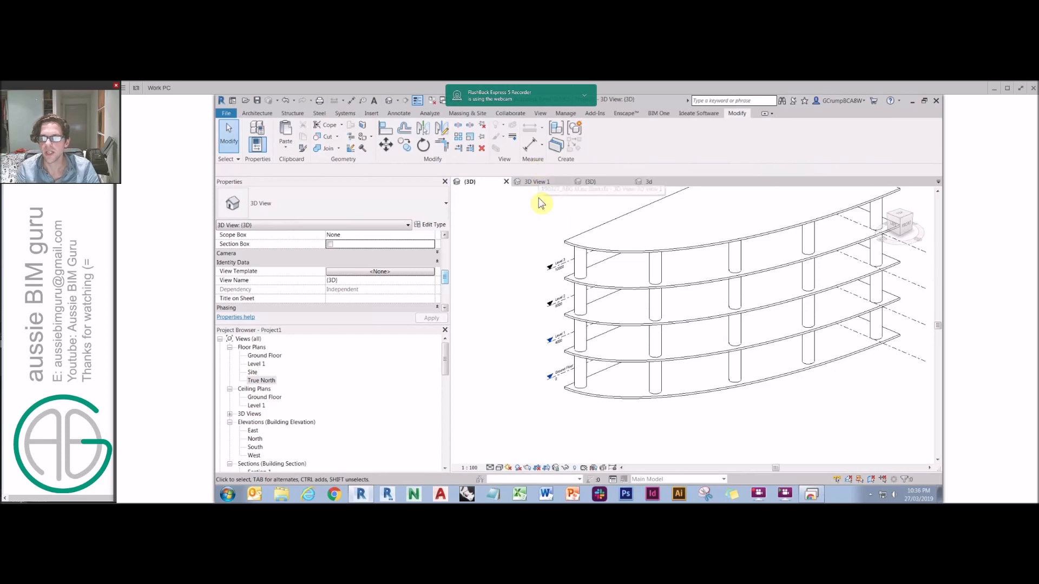
scroll(595, 232, "down", 2)
left_click(597, 232)
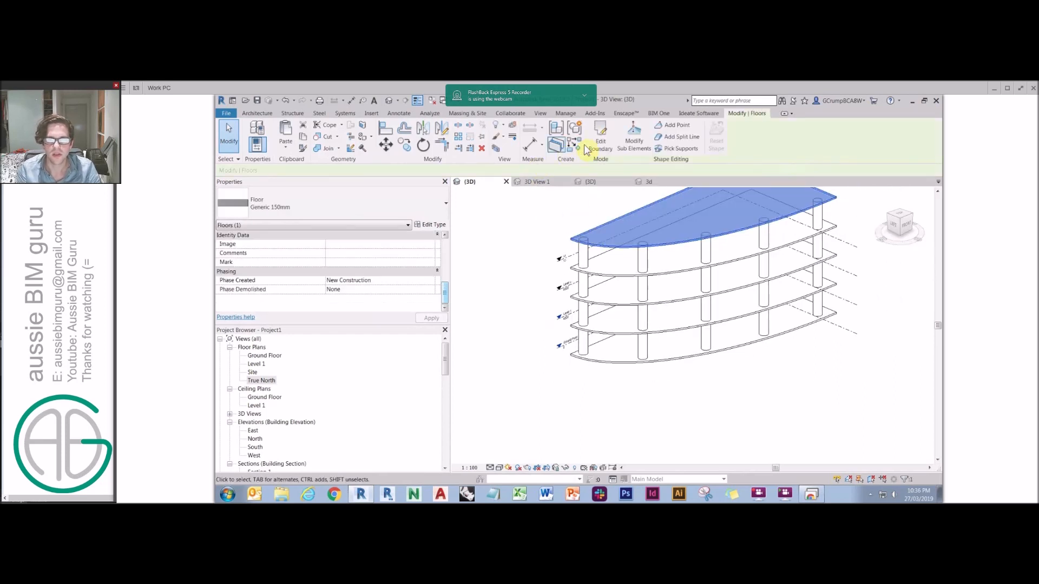
double_click(659, 200)
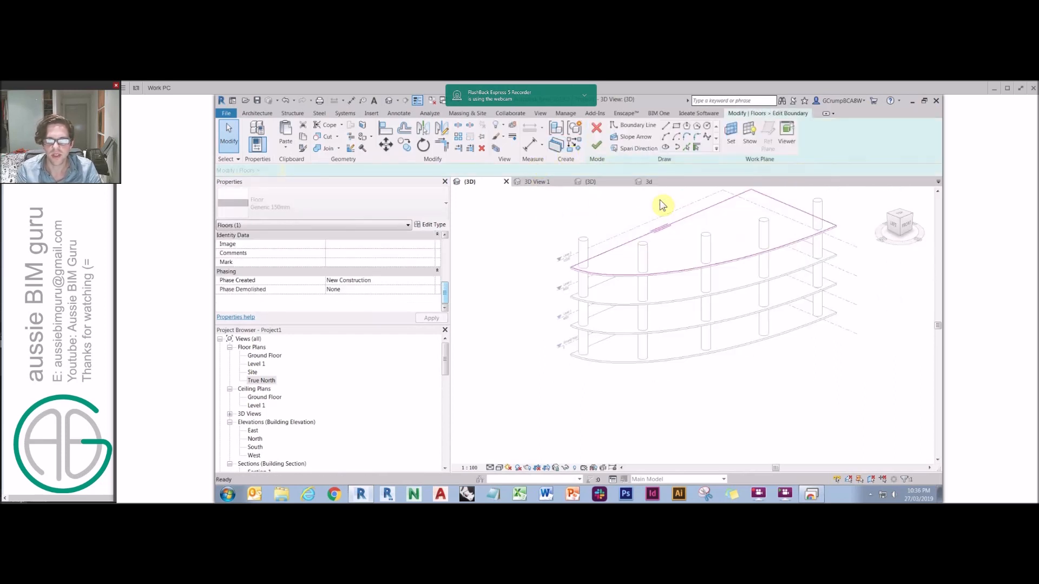
left_click(675, 228)
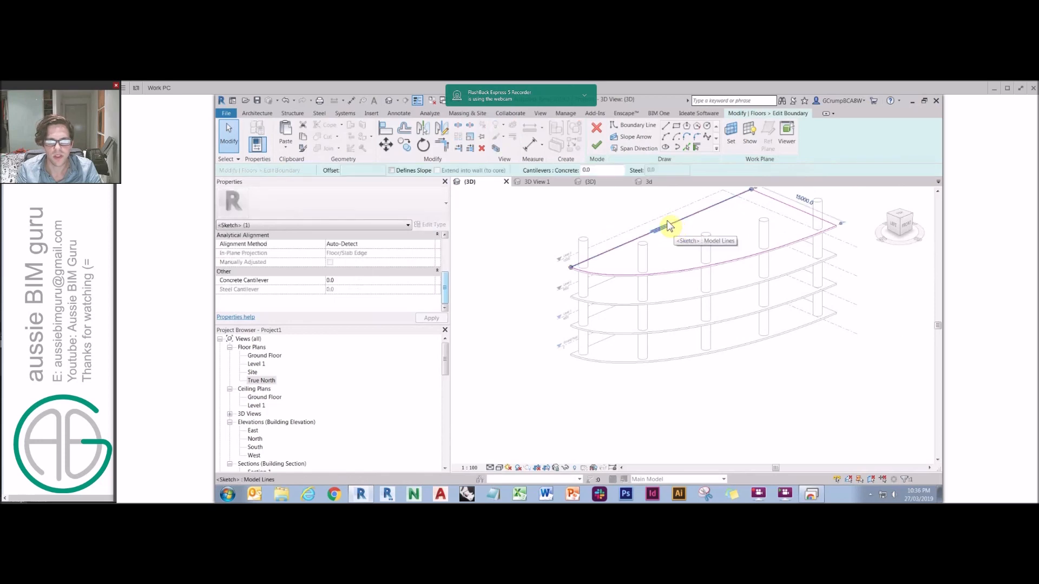
left_click_drag(772, 203, 772, 257)
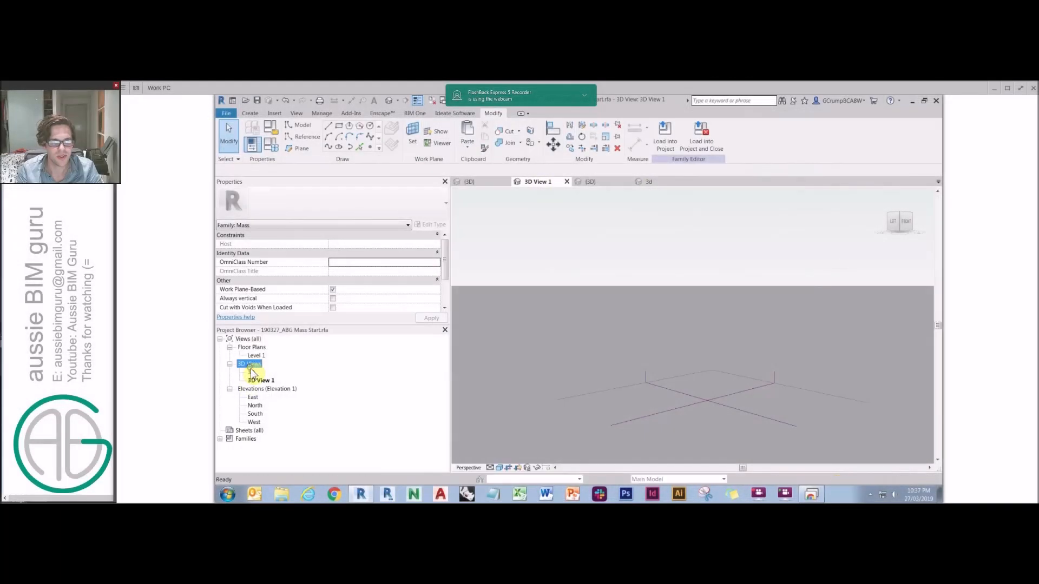
Step: Open the mass family's 3D view and close the inactive views
double_click(252, 372)
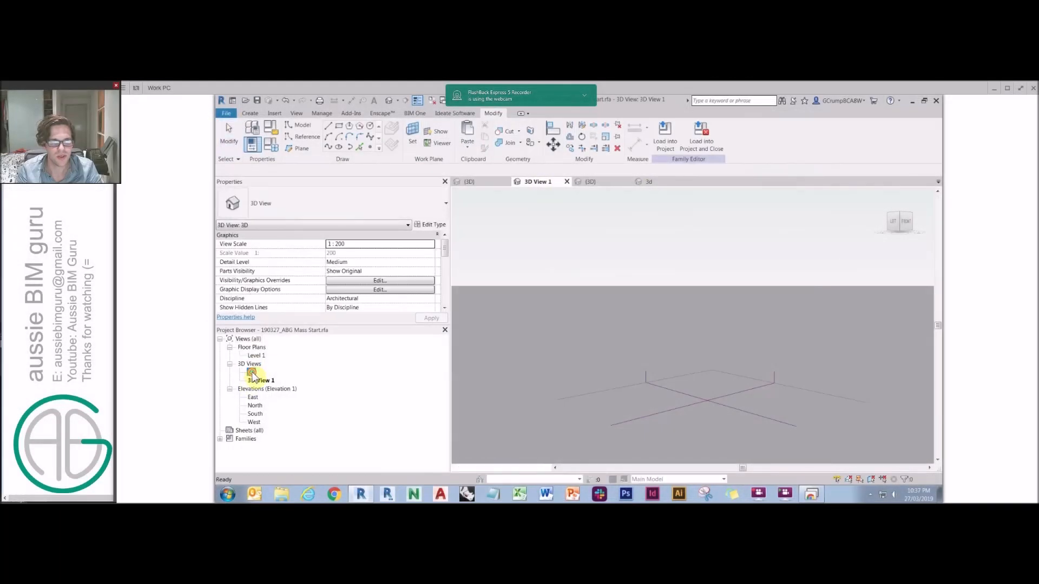
left_click(431, 102)
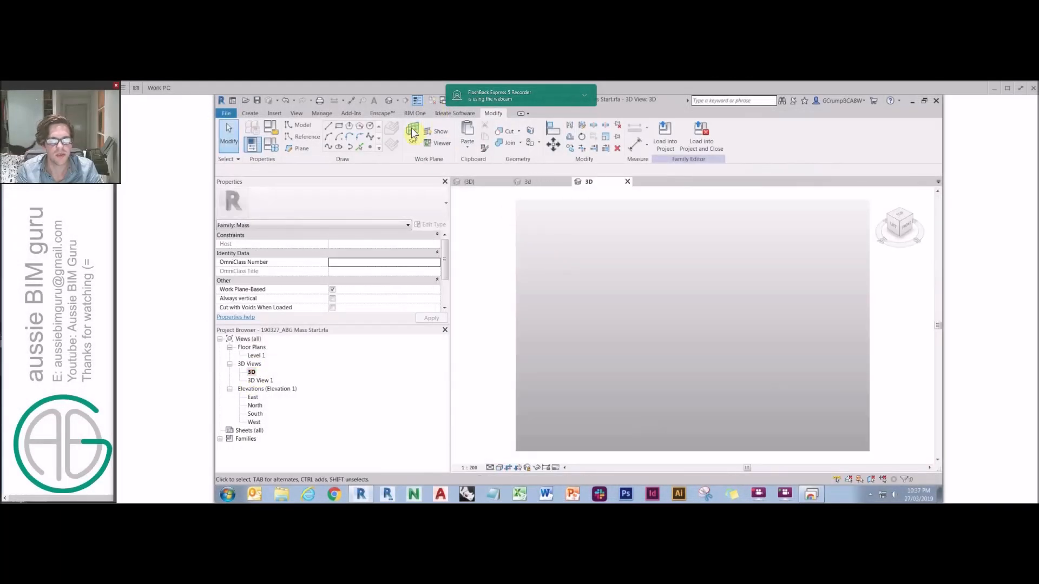
left_click(232, 114)
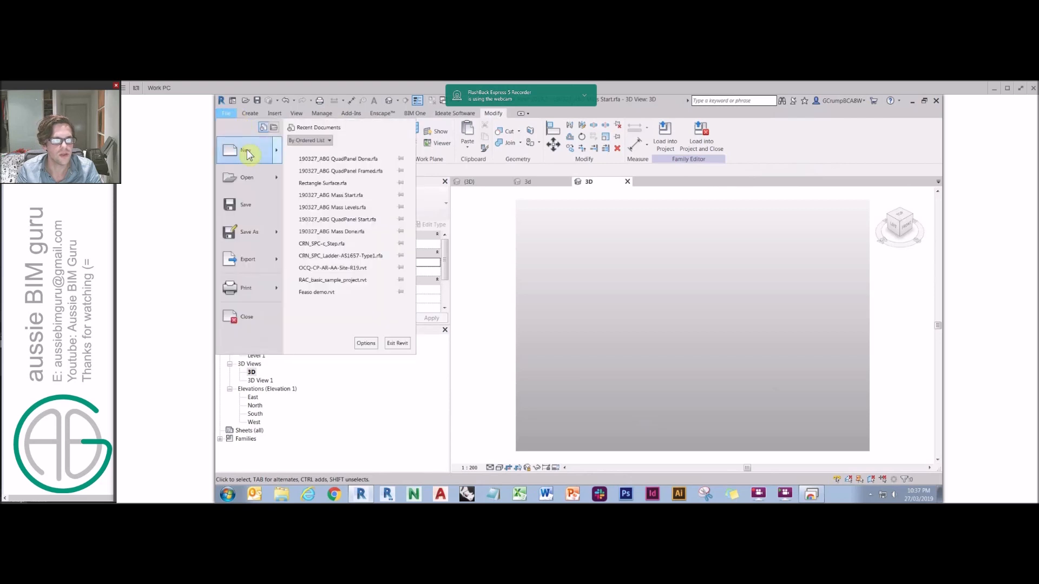
left_click(247, 155)
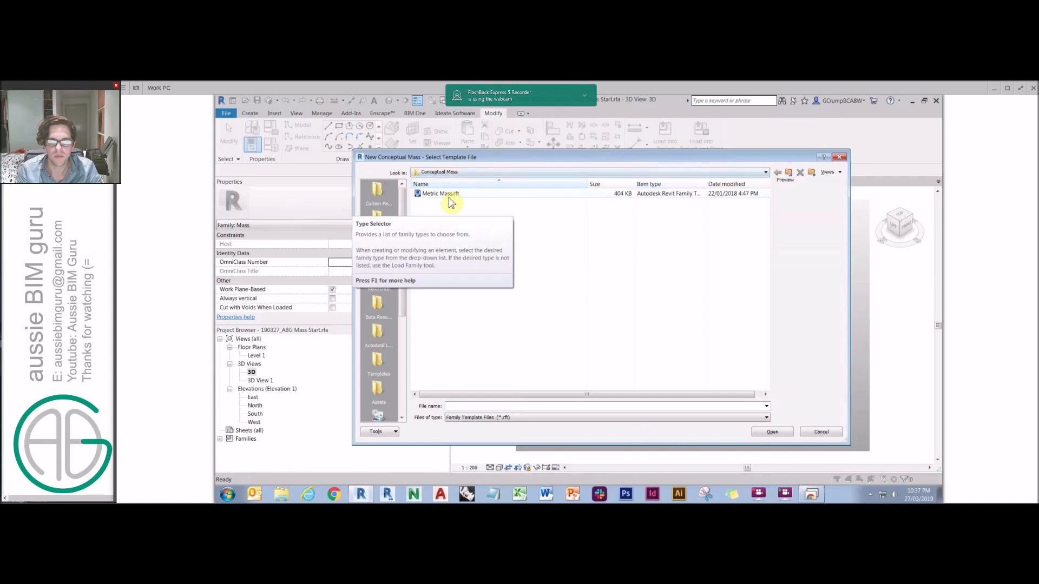
left_click(789, 172)
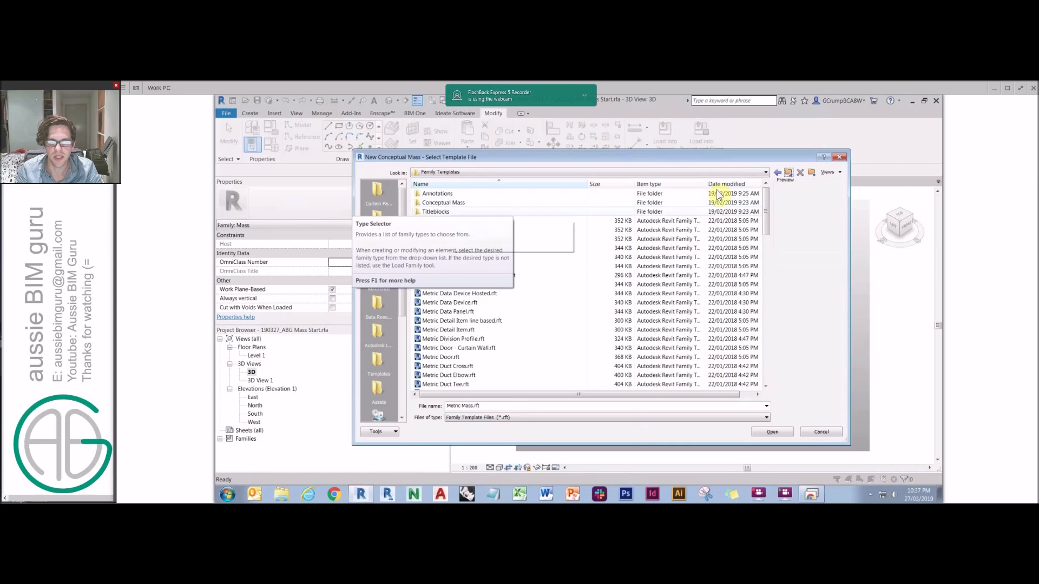
left_click(839, 158)
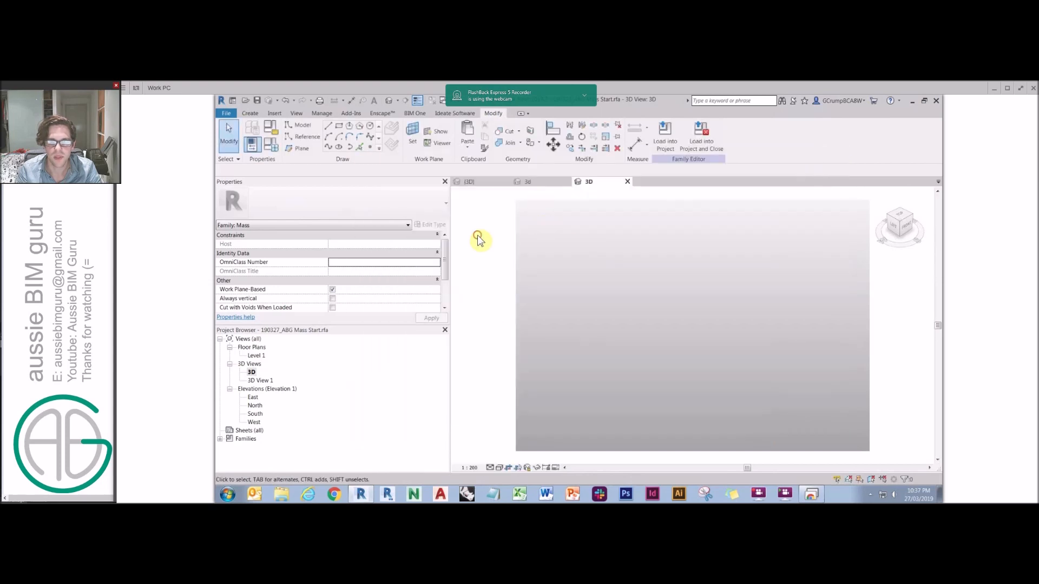
Step: In the mass family's Level 1 plan, with inactive views closed, sketch a 32000 mm model line west from the reference plane intersection
double_click(257, 355)
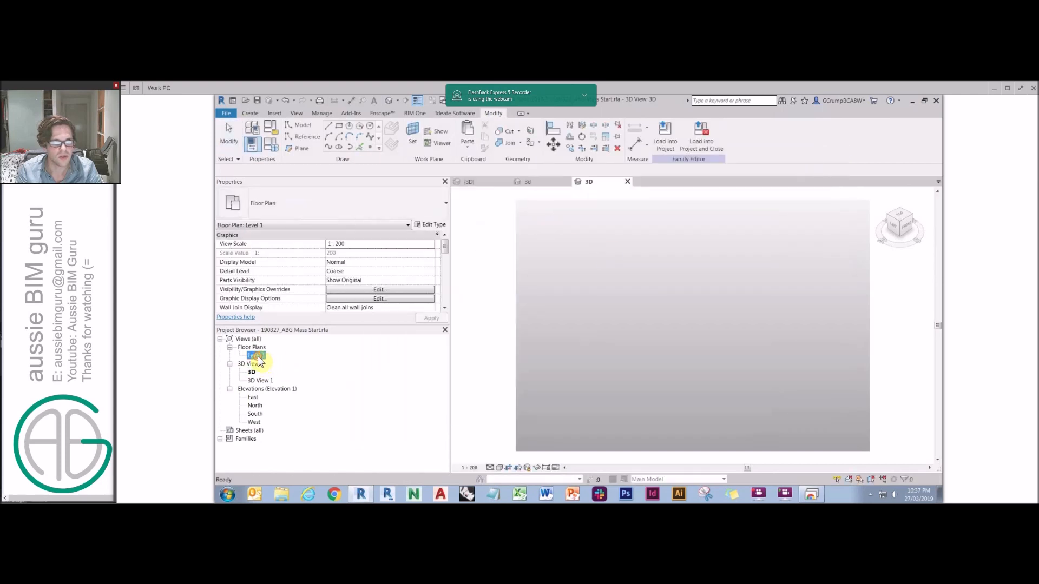
left_click(433, 99)
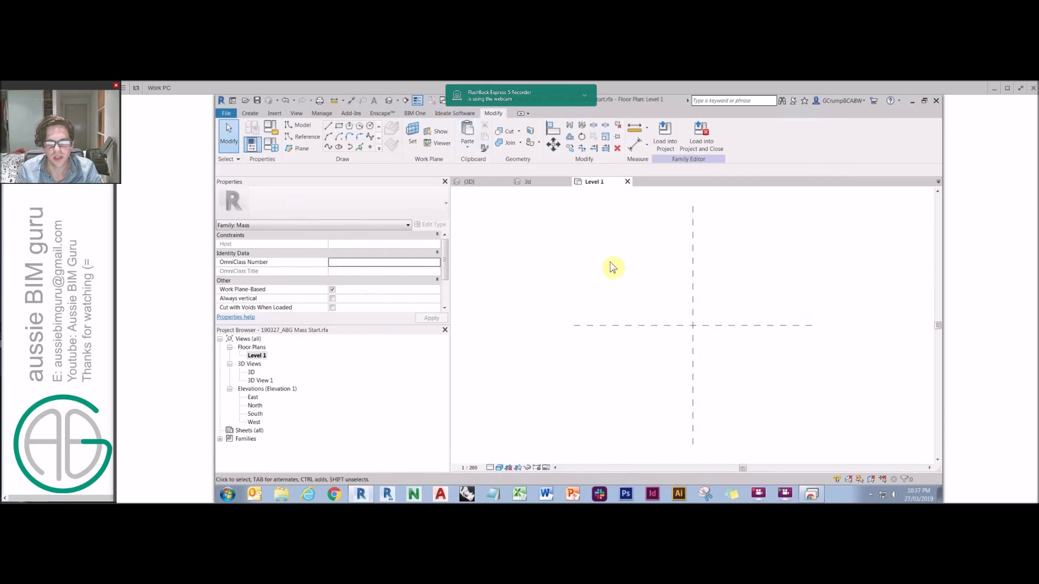
left_click(301, 126)
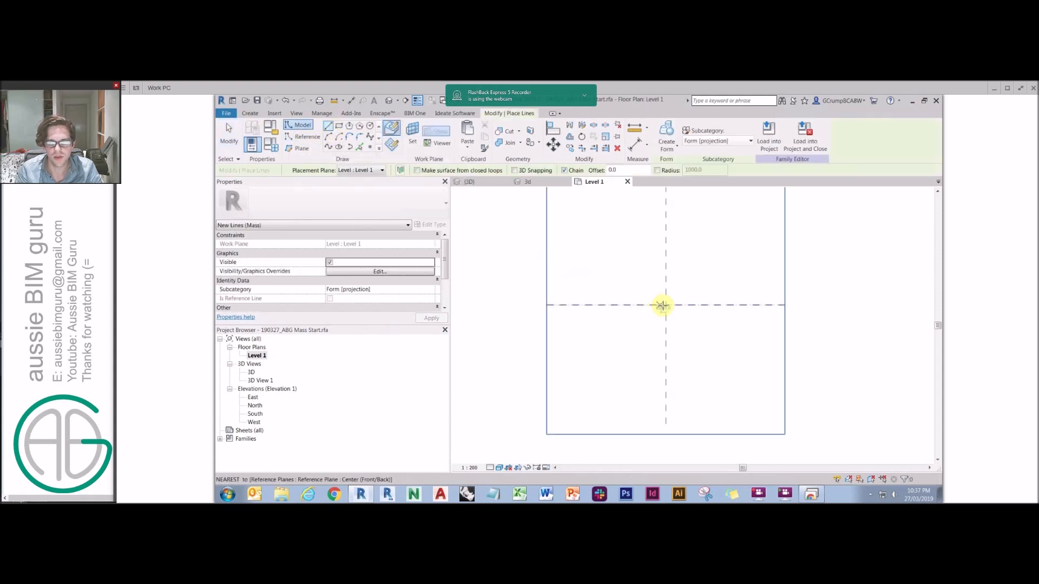
left_click(620, 305)
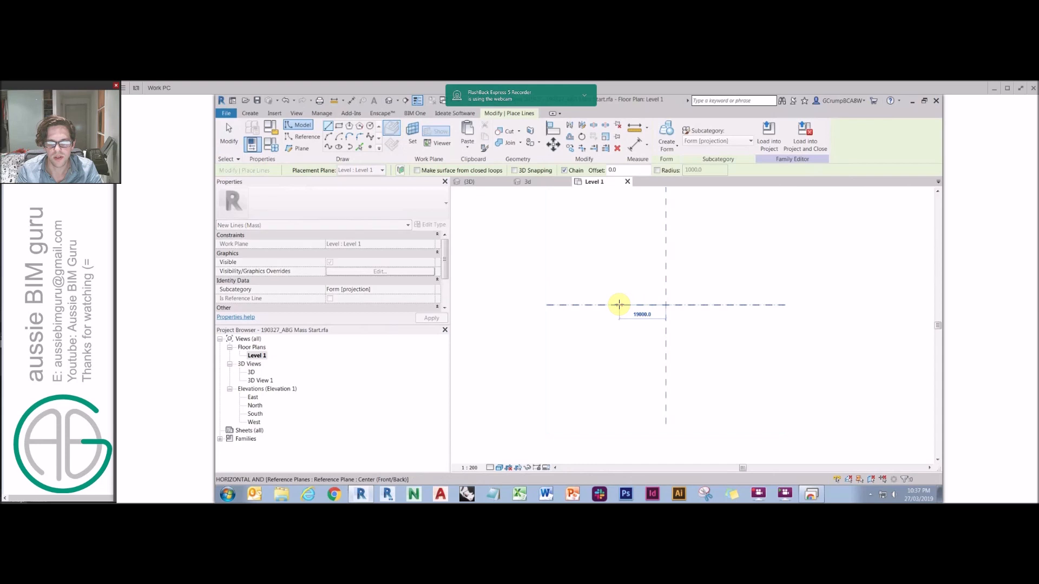
type("32000")
key("Return")
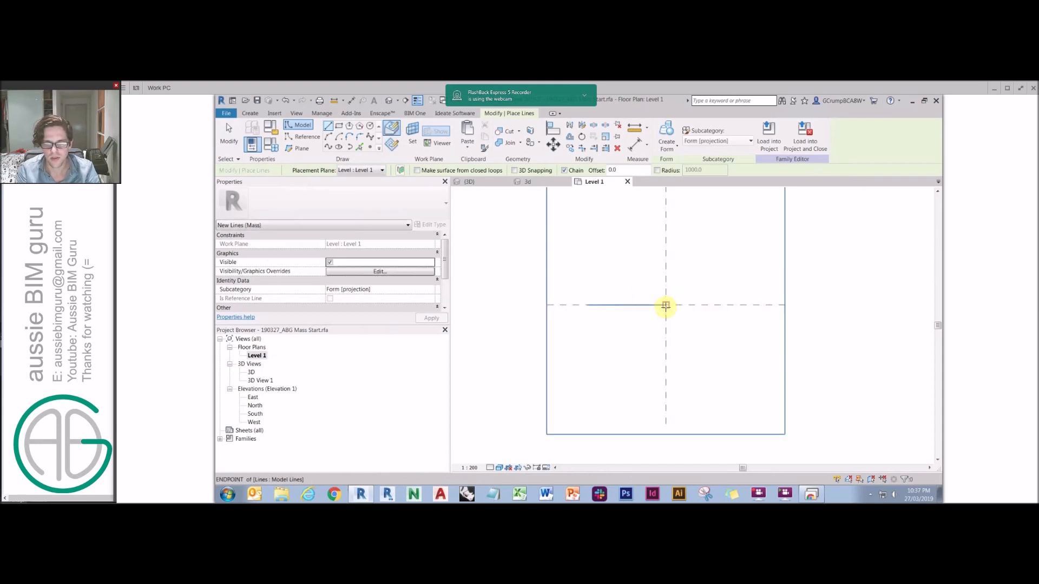
Step: Sketch a 15000 mm model line south from the reference plane intersection along the vertical reference plane
type("15")
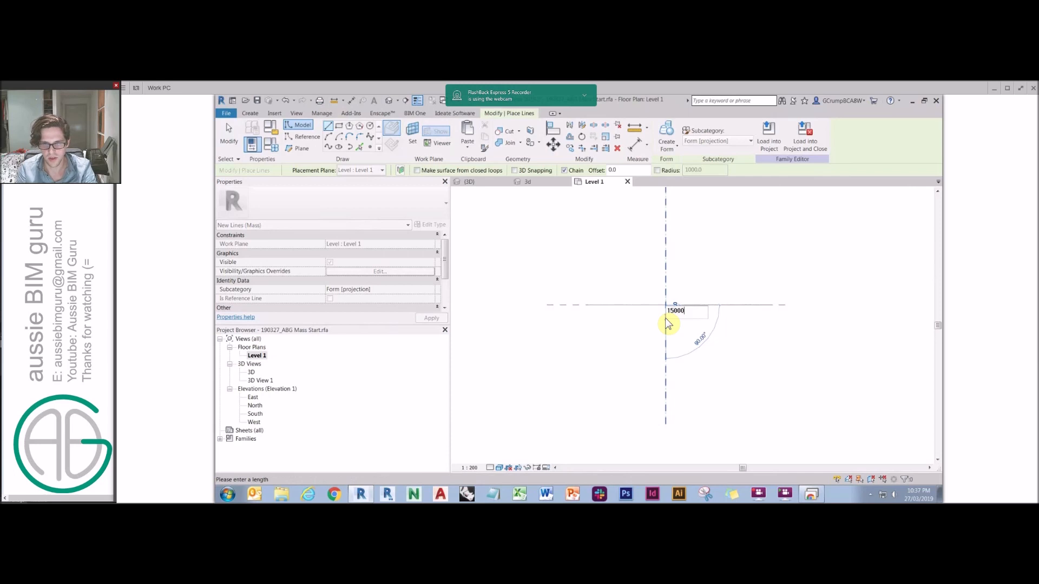
type("000")
key("Return")
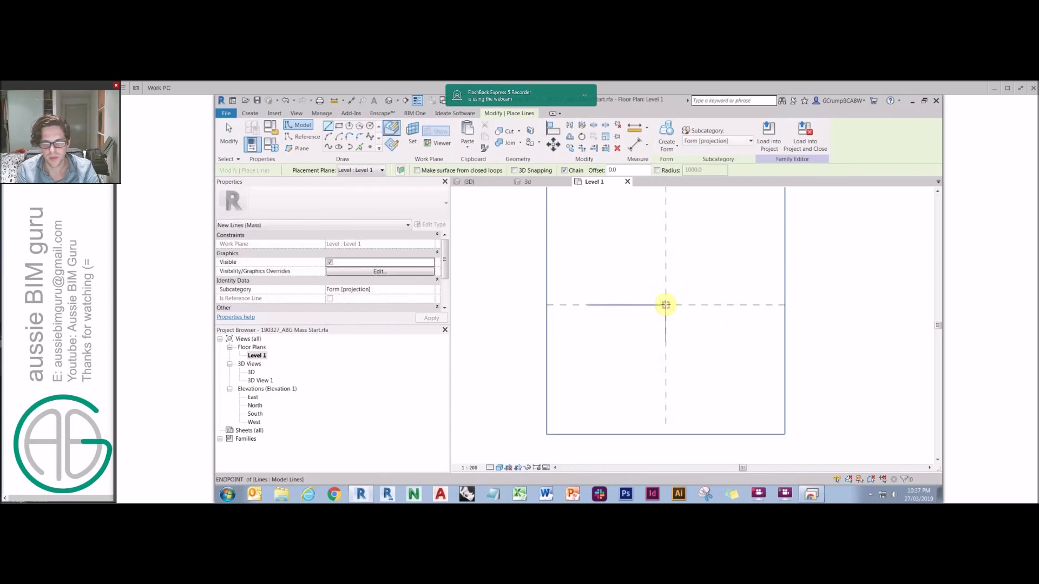
Step: Draw a partial ellipse 64000 mm wide along the horizontal reference plane, with its depth reaching the south end of the vertical line
left_click(349, 146)
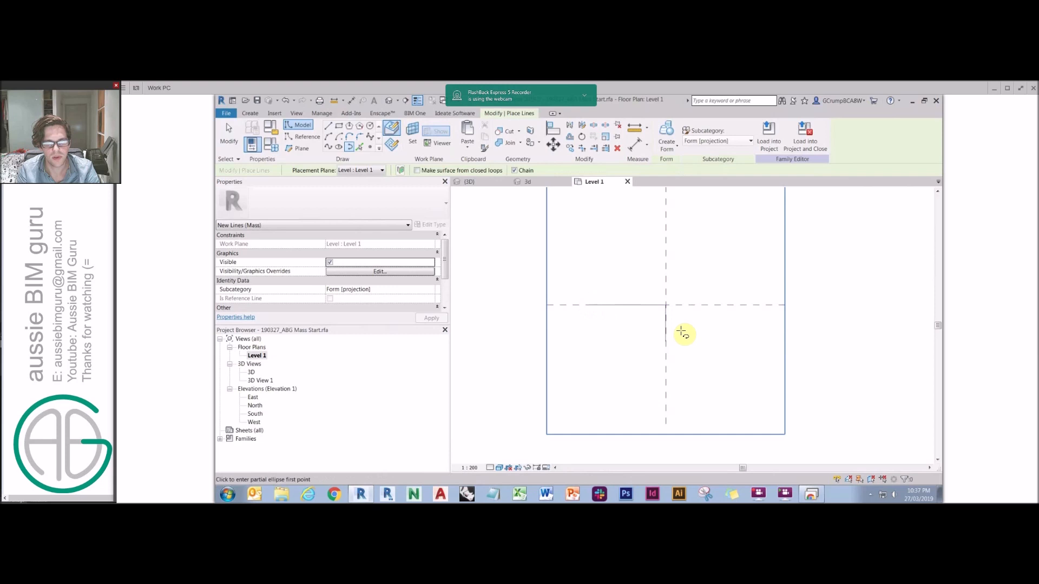
scroll(666, 331, "up", 2)
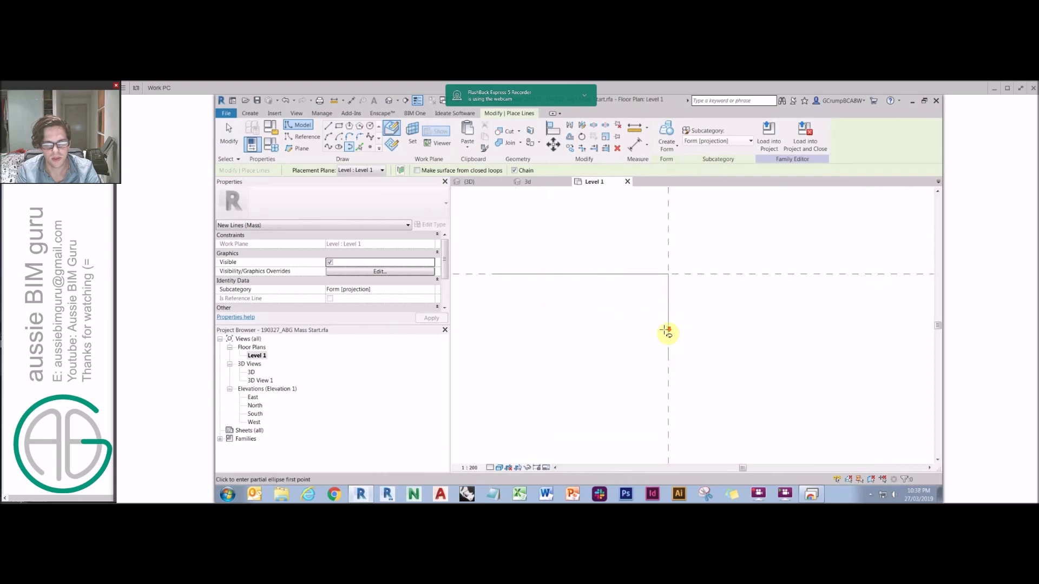
left_click(575, 283)
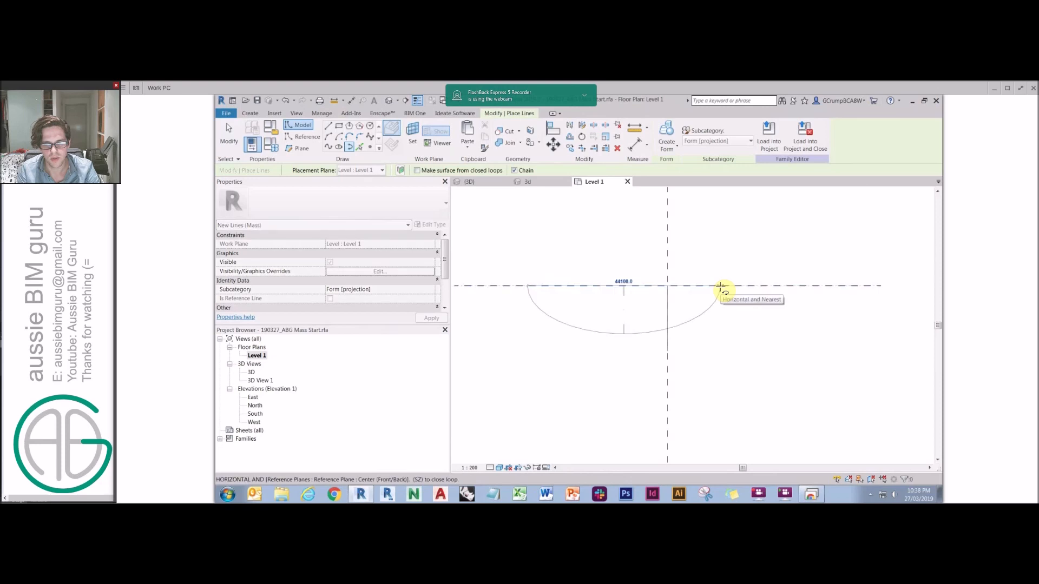
type("64")
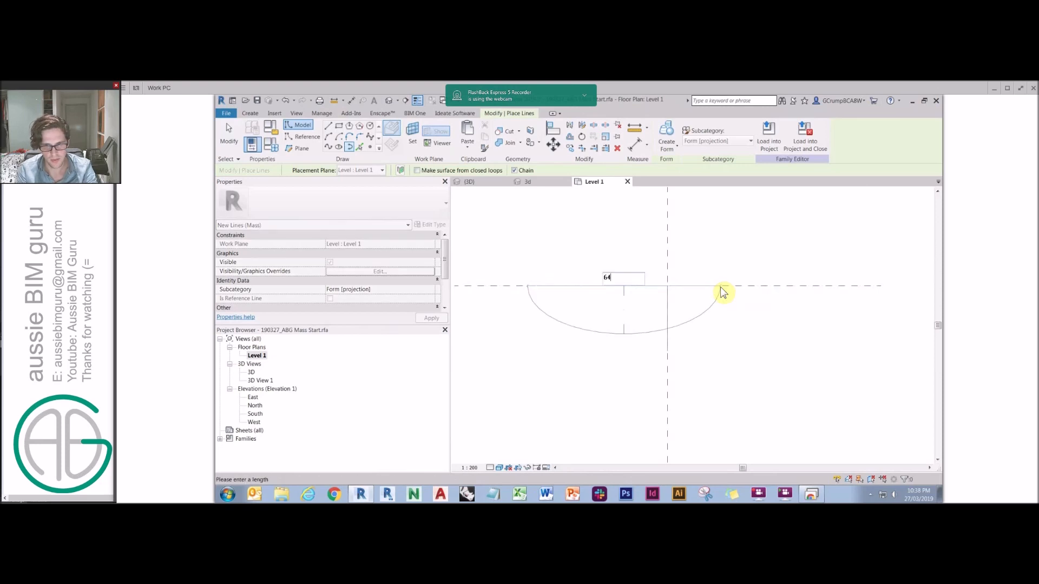
type("000")
key("Return")
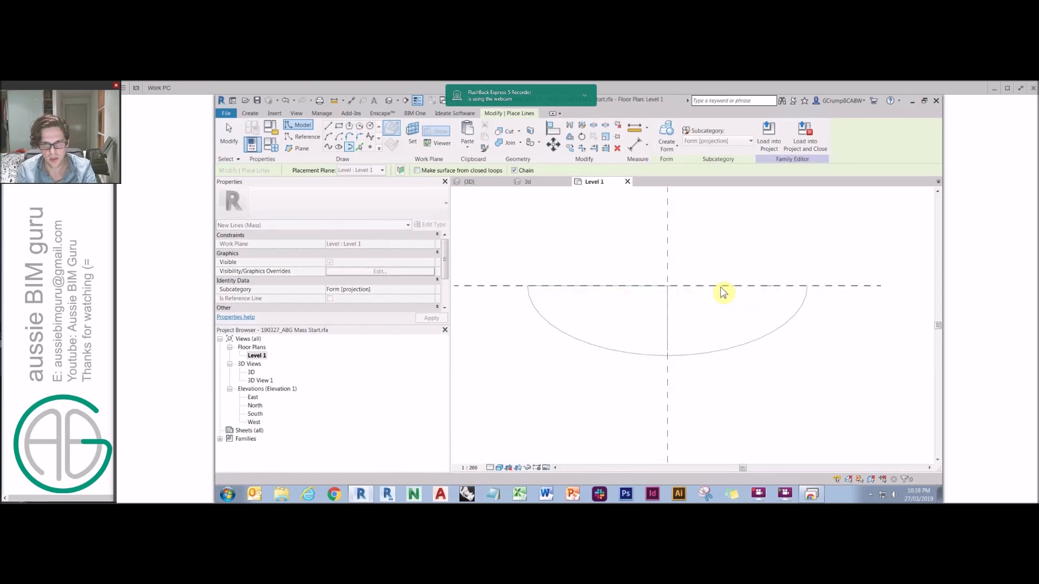
left_click(668, 352)
key("Escape")
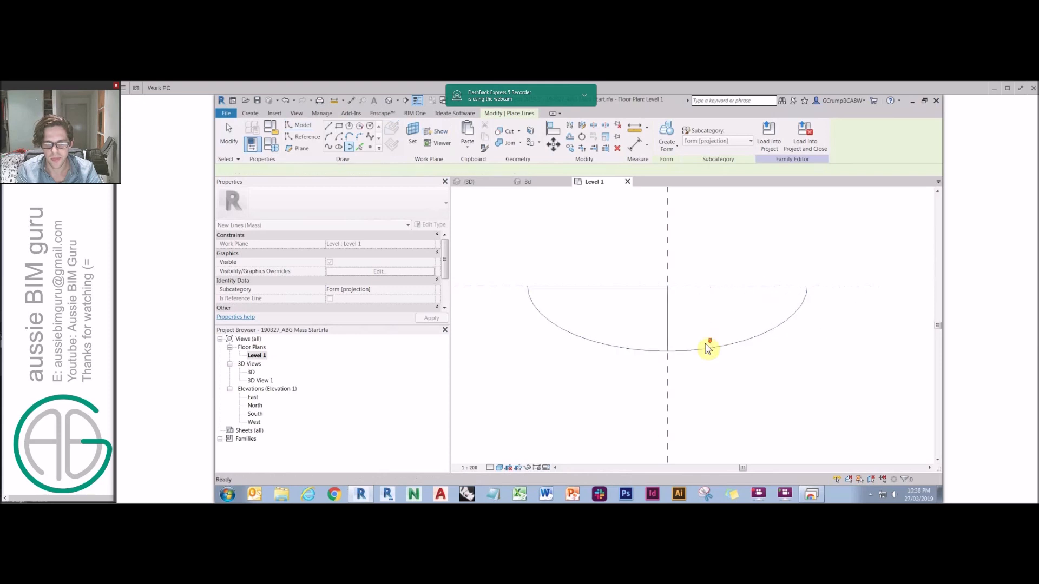
key("Escape")
scroll(706, 345, "down", 1)
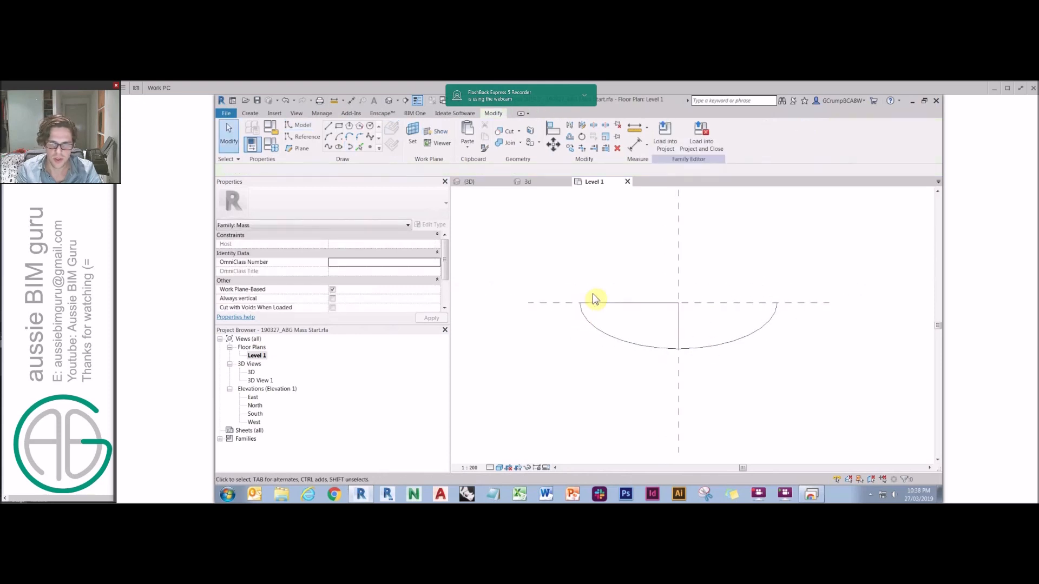
Step: Copy the partial ellipse to the north and, with a line drawn north from its lowest point, reduce both curves to their western halves
left_click(700, 353)
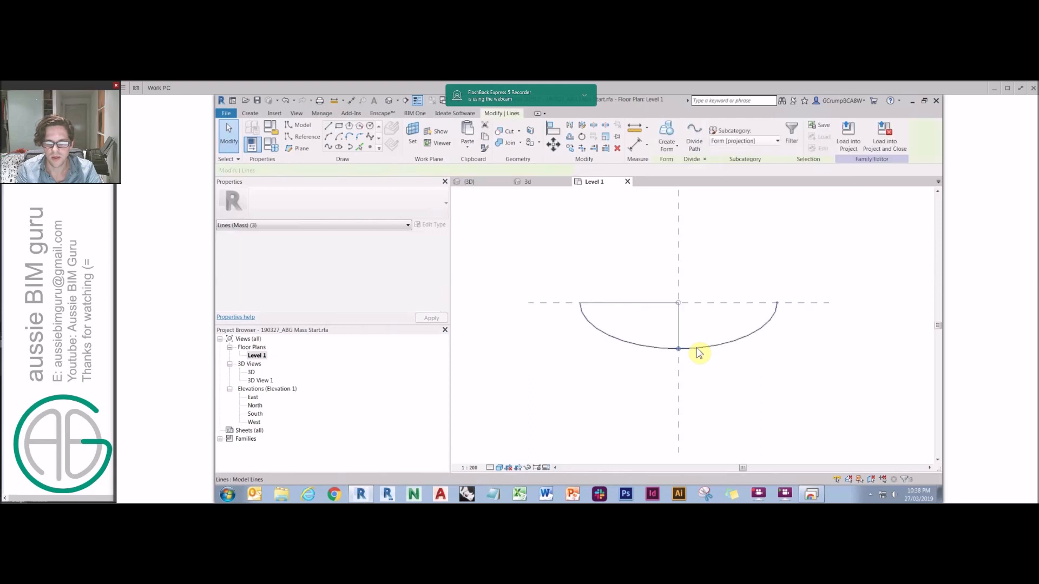
right_click(696, 351)
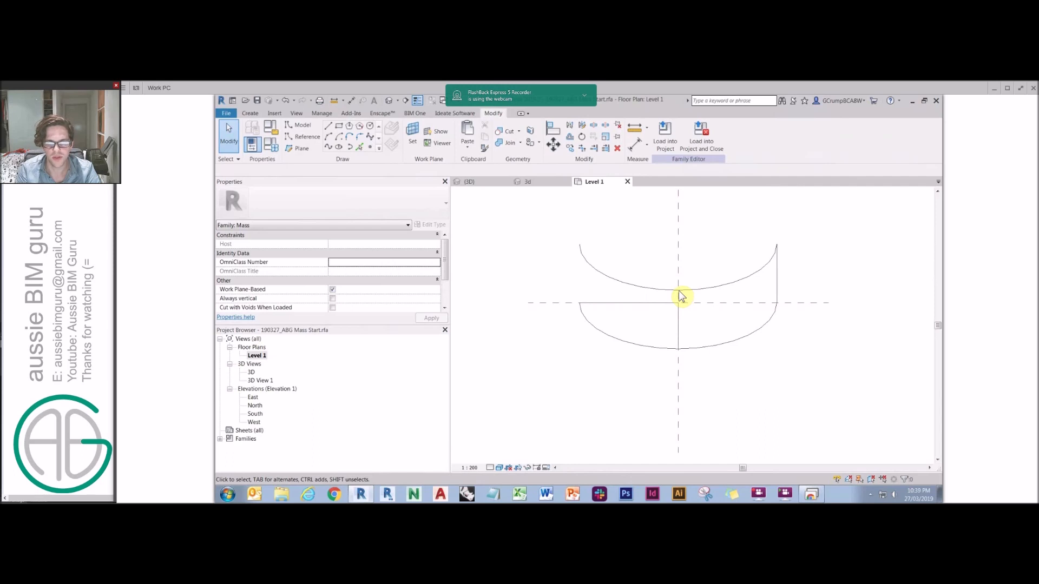
key("l")
key("i")
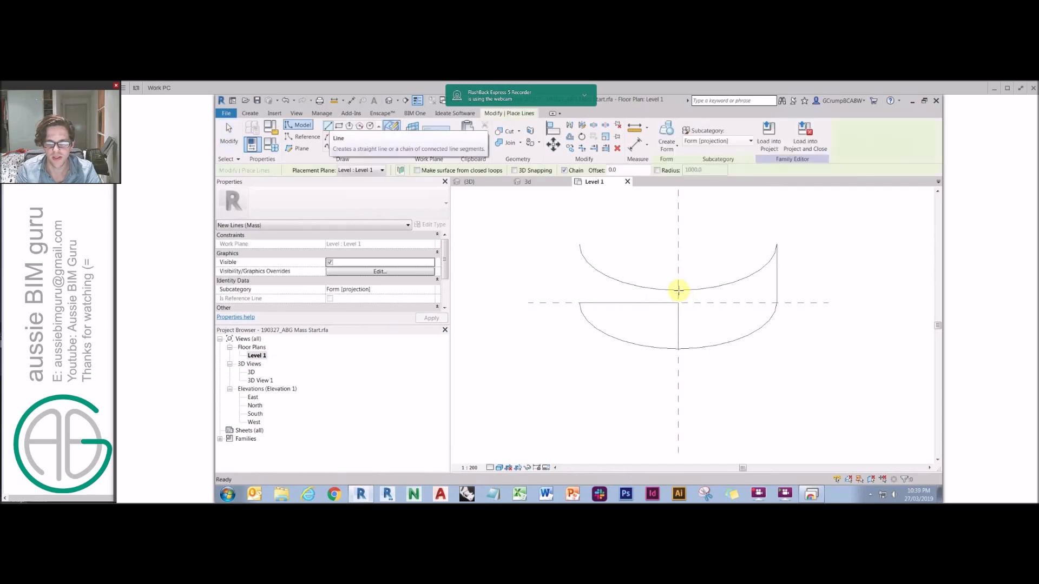
left_click(672, 260)
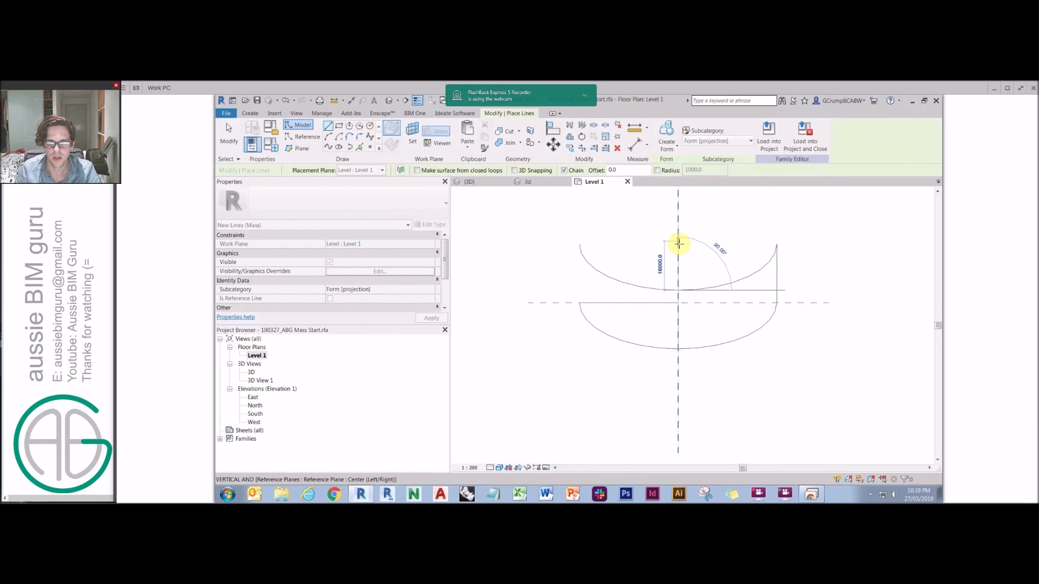
left_click(776, 244)
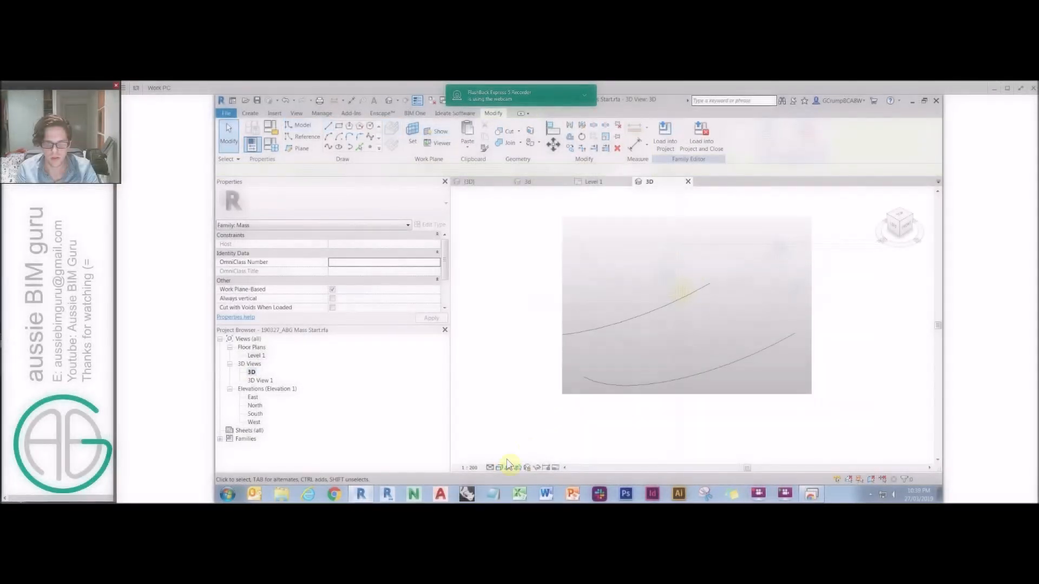
Step: Turn on the display of annotation categories in the mass family's 3D view and unlock the view's orientation
key("v")
key("v")
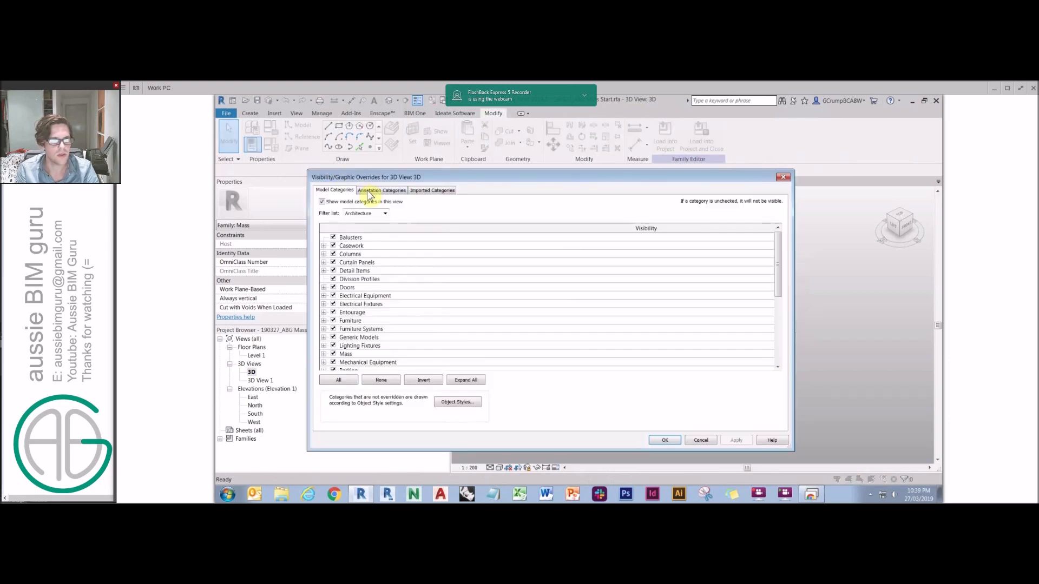
left_click(369, 191)
left_click(324, 202)
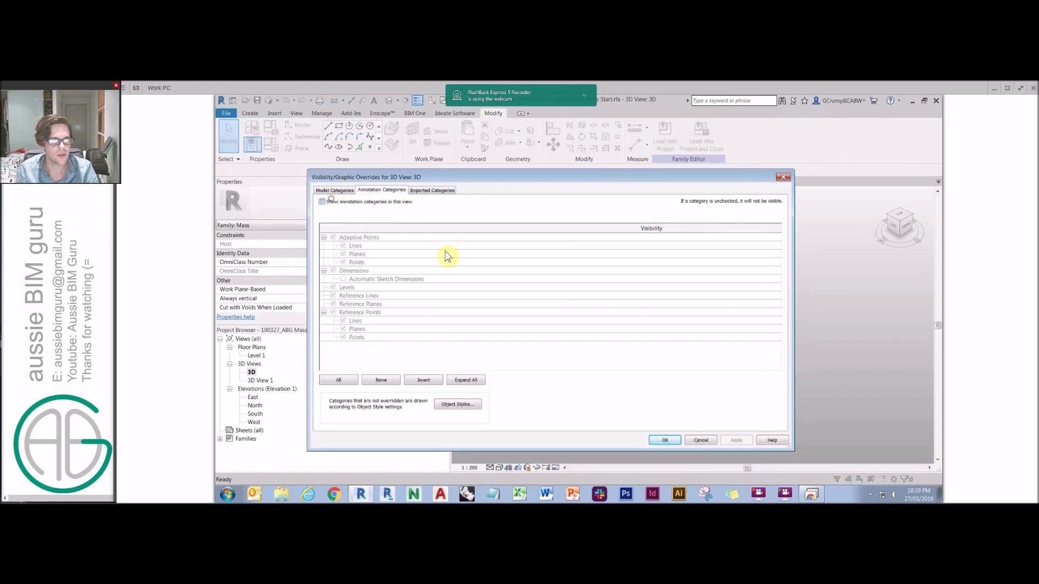
left_click(655, 441)
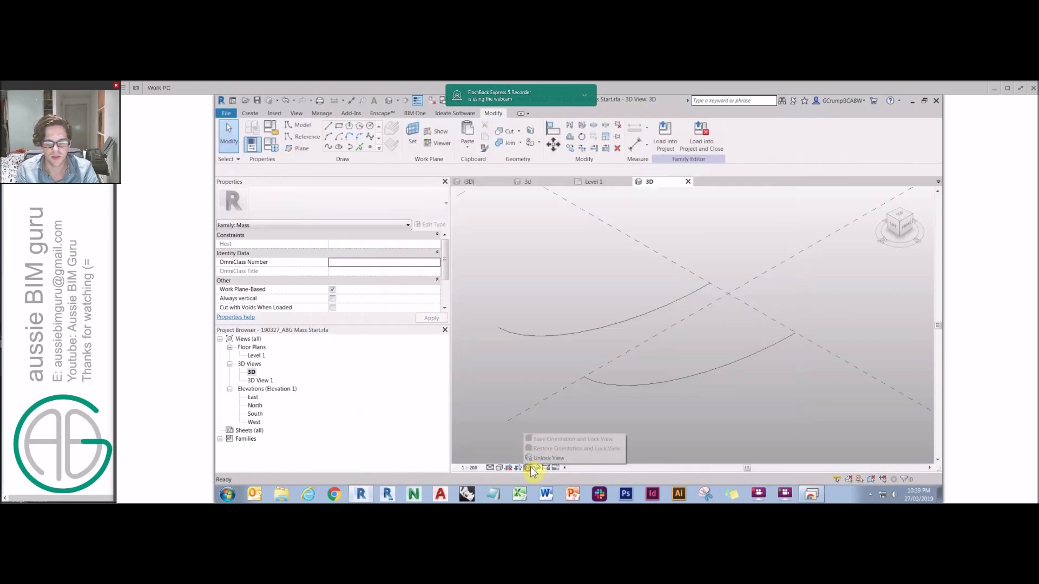
Step: Copy Level 1 upward four times at 4000 mm spacing, working in the left view with multiple copying enabled
scroll(637, 250, "down", 3)
middle_click_drag(638, 251, 660, 268, "shift")
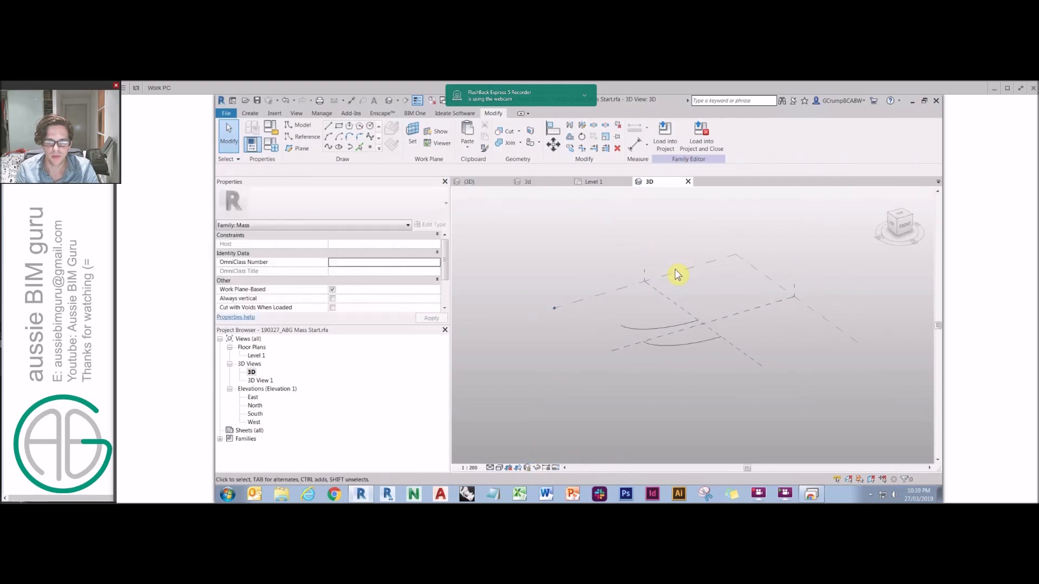
left_click(677, 271)
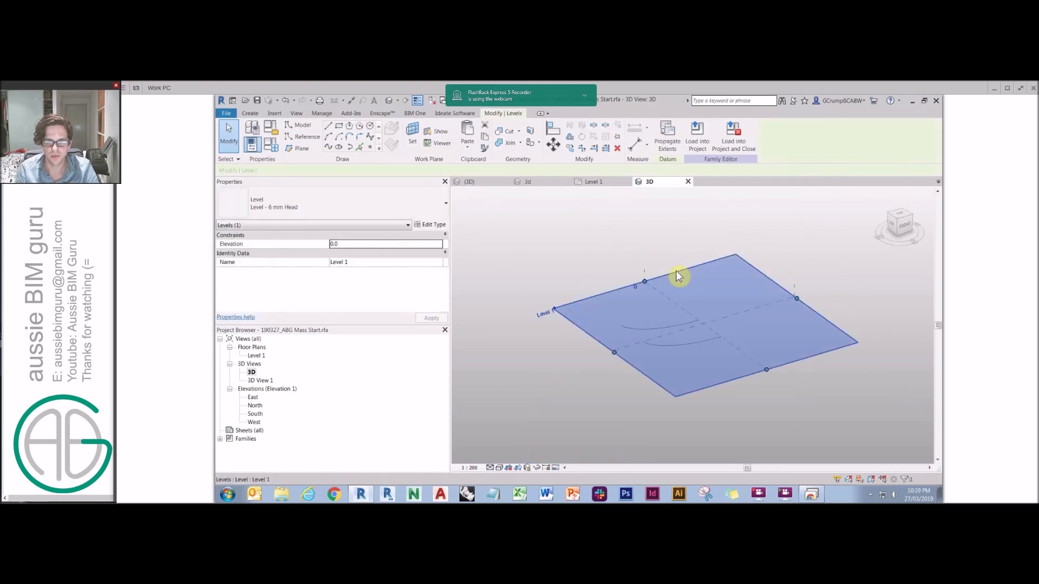
left_click(892, 224)
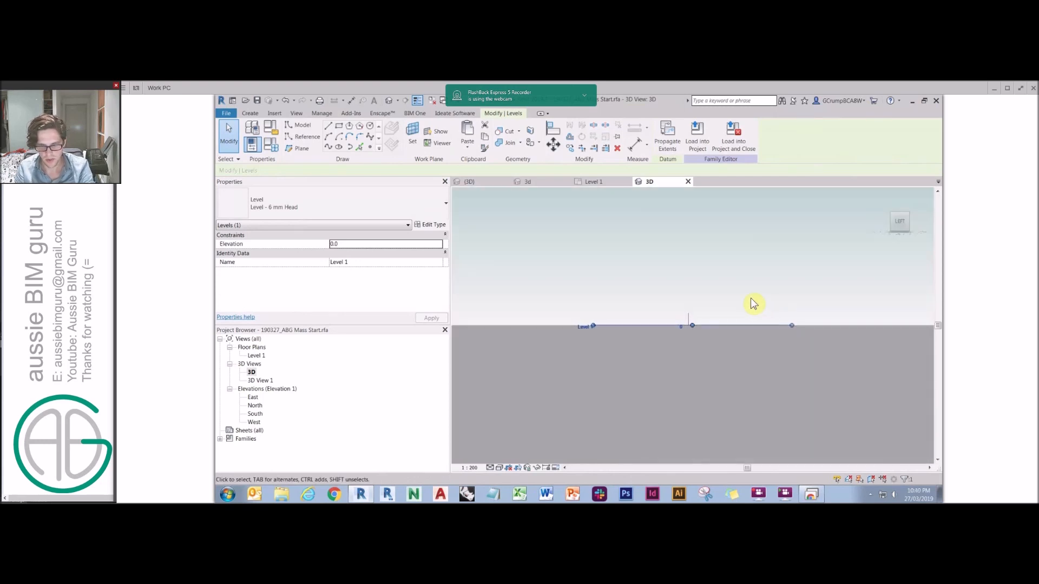
key("c")
key("o")
left_click(741, 325)
type("4")
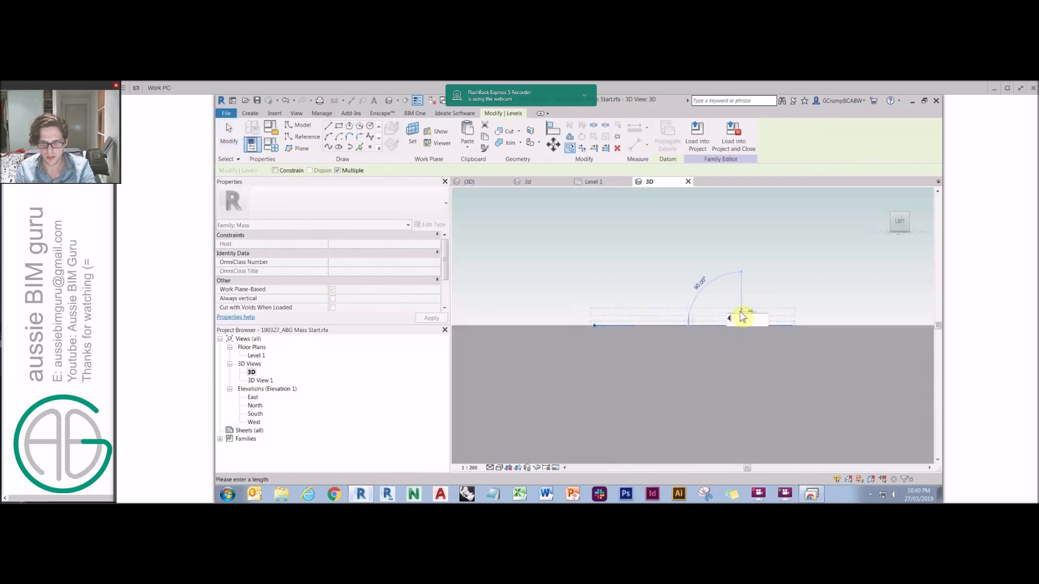
type("000")
key("Return")
type("4")
key("Return")
type("4")
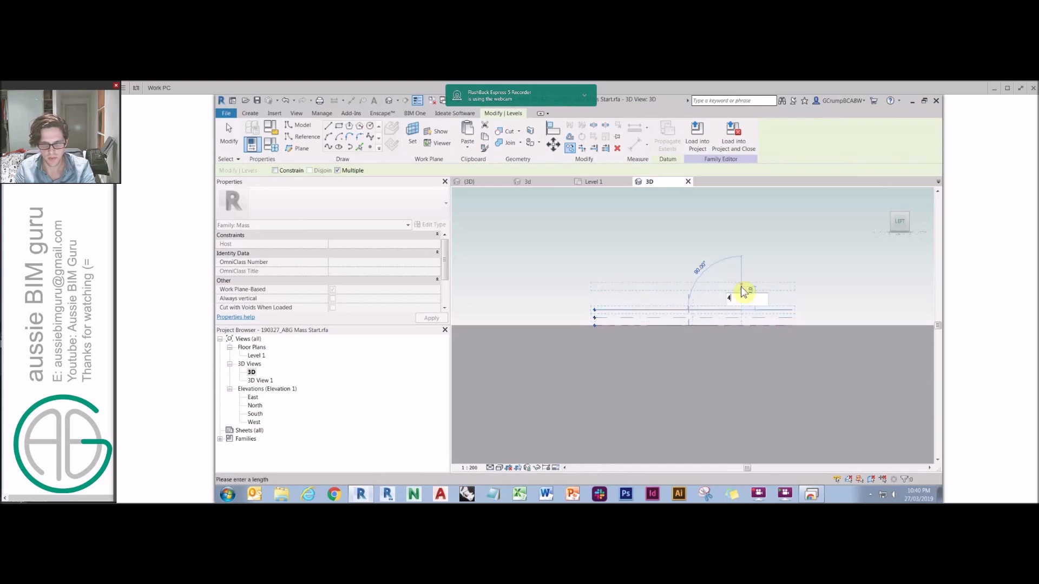
type("000")
key("Return")
type("4")
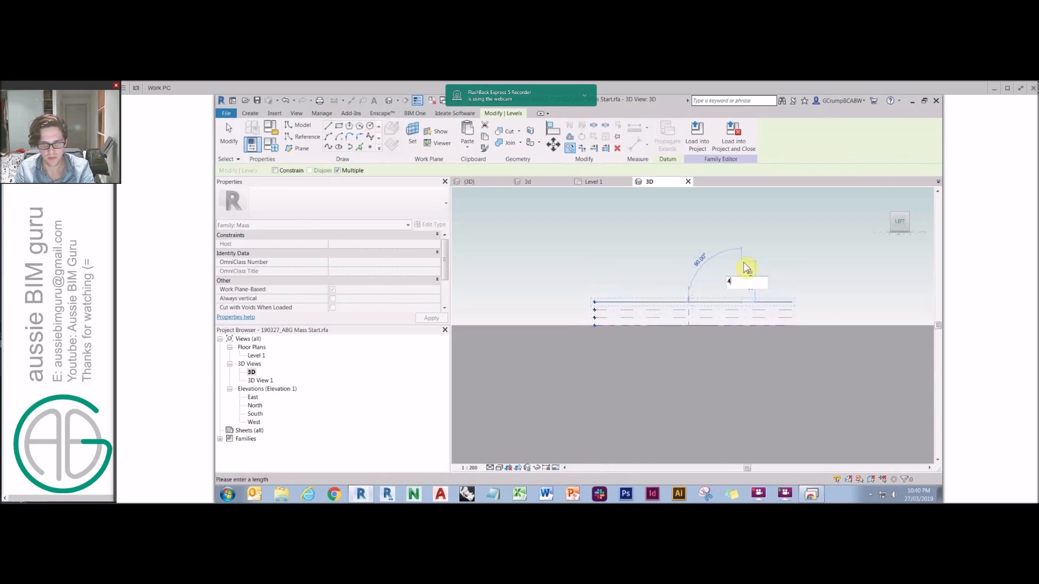
type("000")
key("Return")
key("Escape")
key("Escape")
Step: Copy the two elliptical curves on Level 1 and paste them aligned to the uppermost level
middle_click_drag(816, 278, 693, 341, "shift")
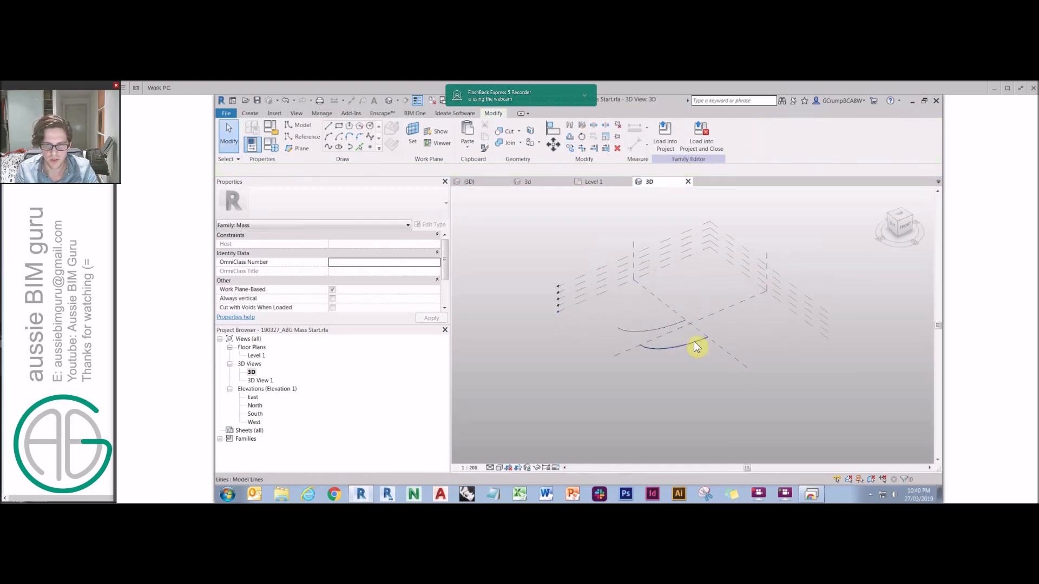
left_click(635, 332)
left_click(633, 332, "ctrl")
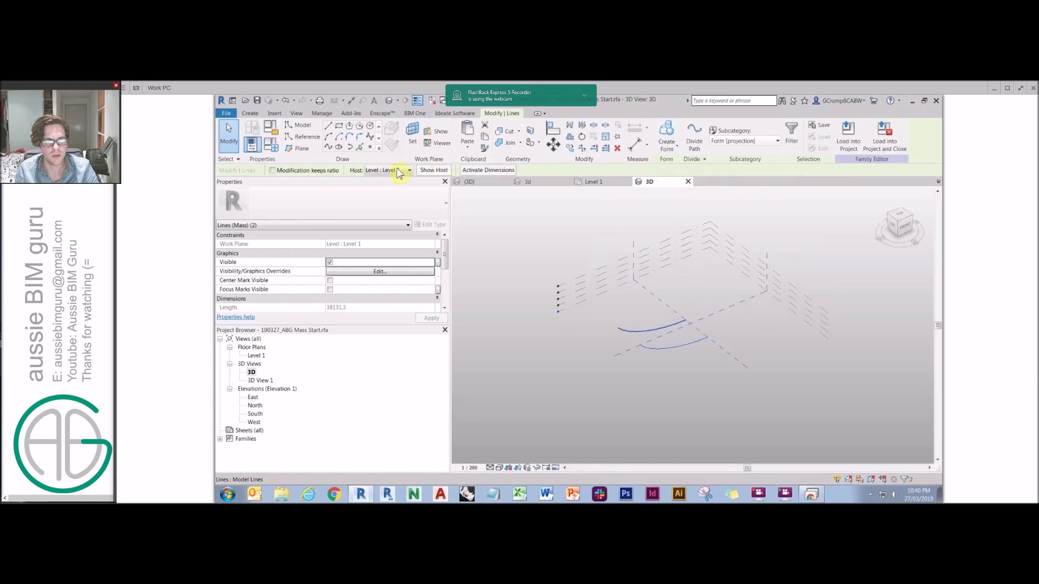
left_click(467, 145)
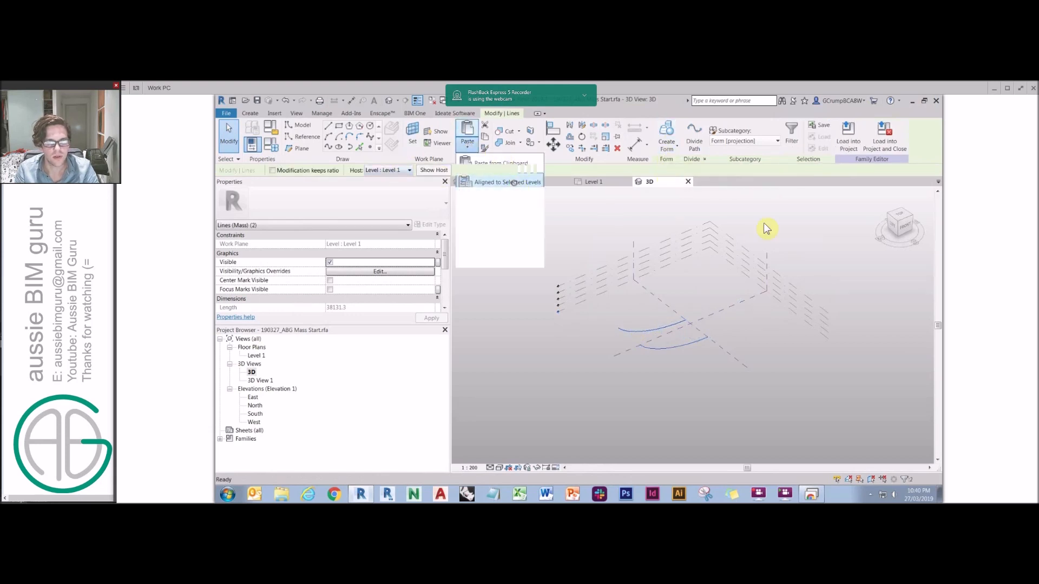
double_click(545, 255)
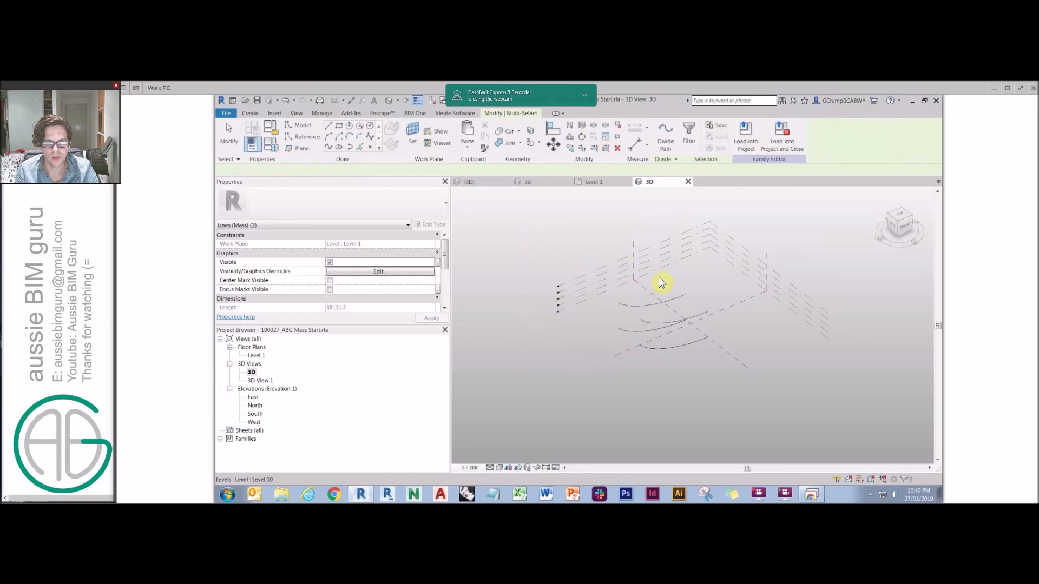
Step: Convert all four elliptical model lines on the lowest and uppermost levels into reference lines
middle_click_drag(674, 280, 671, 257, "shift")
left_click(669, 302)
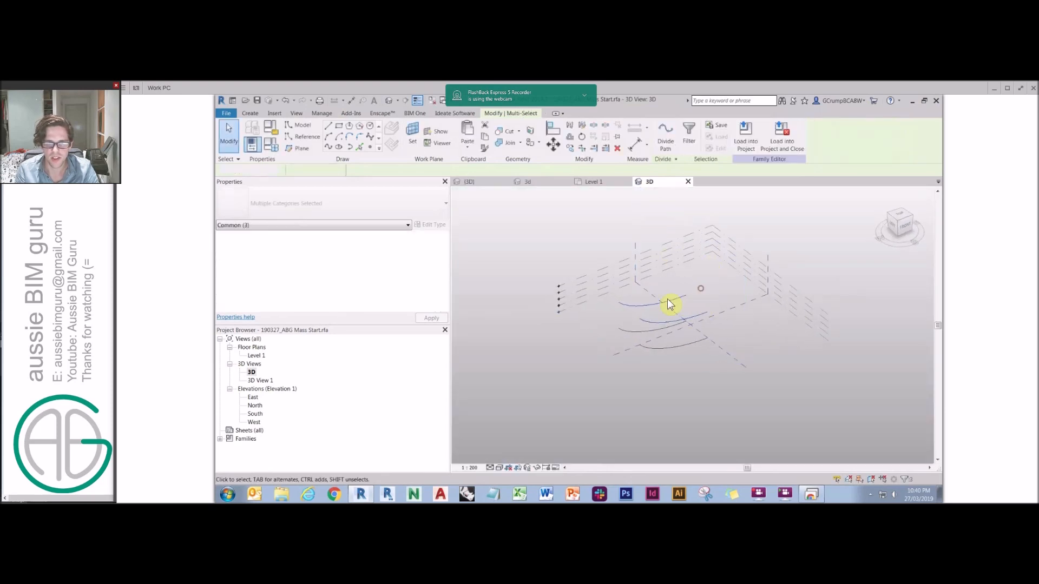
left_click(635, 332, "ctrl")
left_click(647, 323, "ctrl")
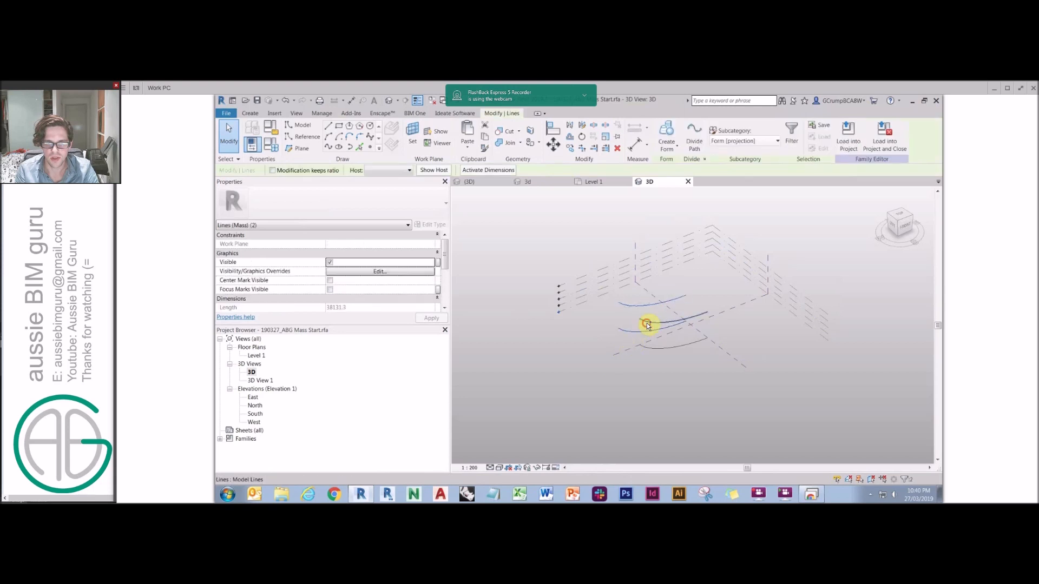
left_click(651, 349, "ctrl")
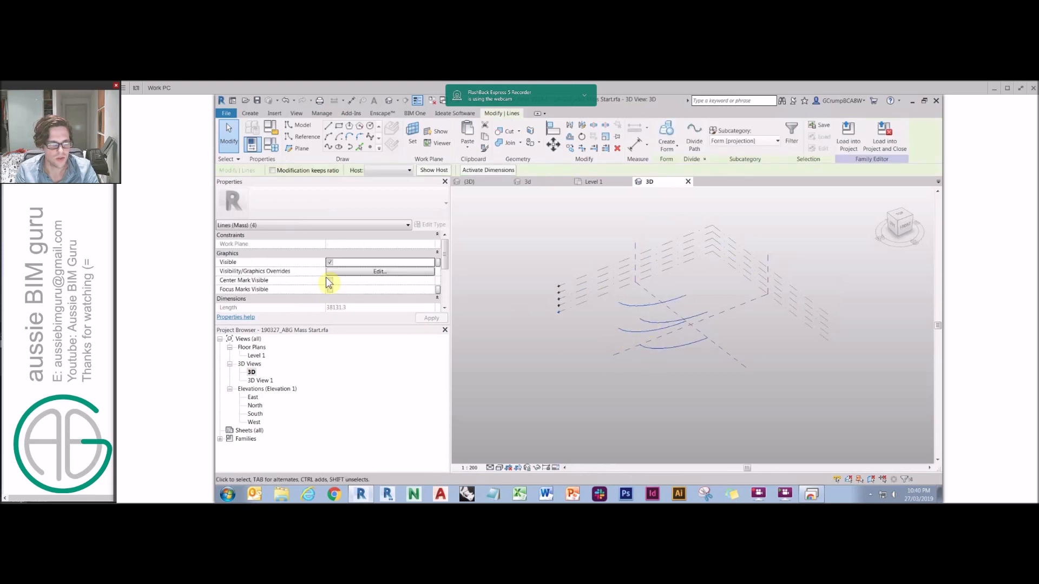
scroll(443, 274, "down", 3)
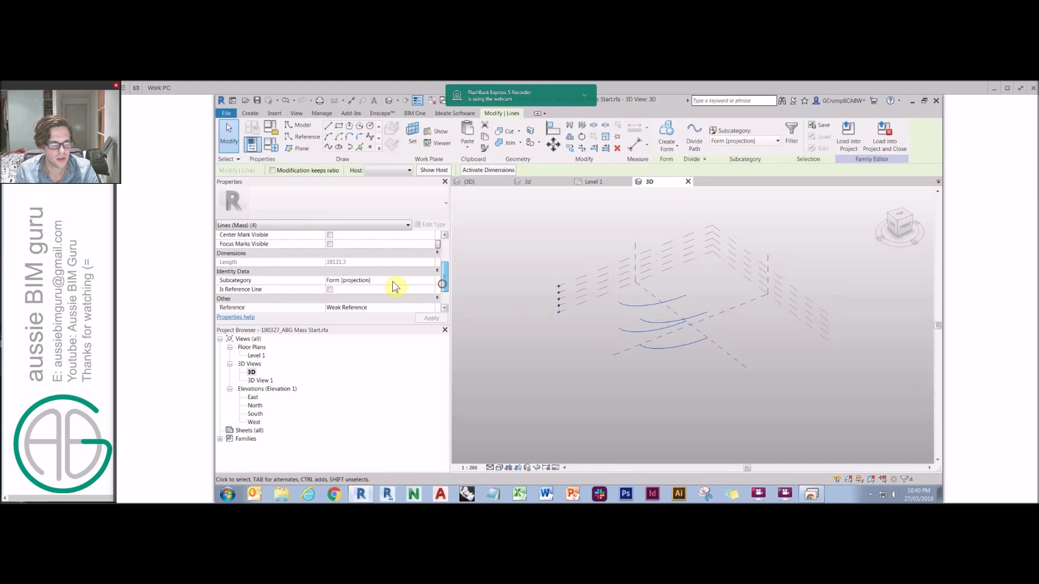
left_click(330, 291)
left_click(561, 225)
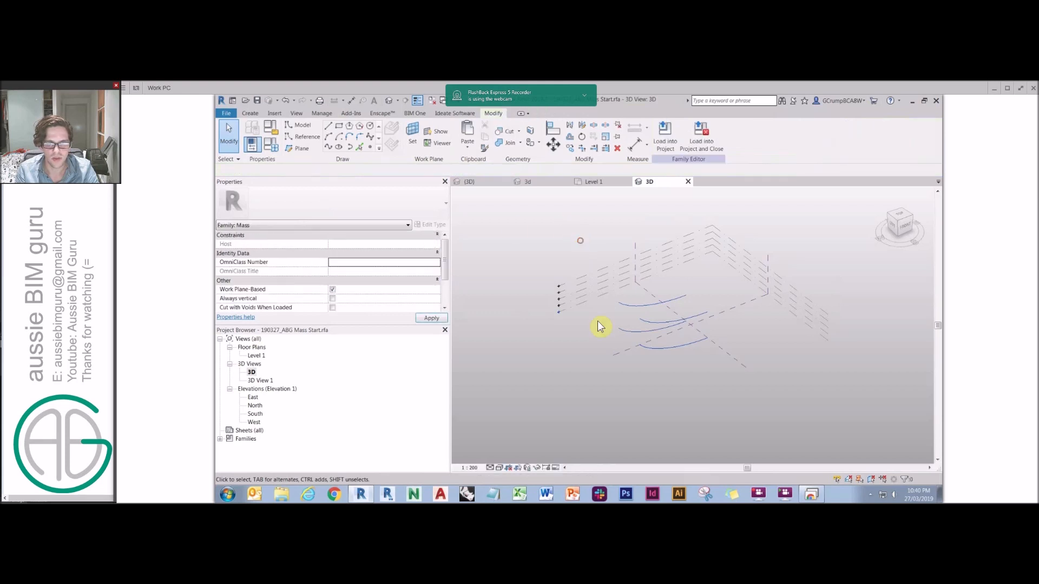
Step: Create a solid form between the northern pair of reference curves, spanning Level 1 to the uppermost level
left_click(638, 320)
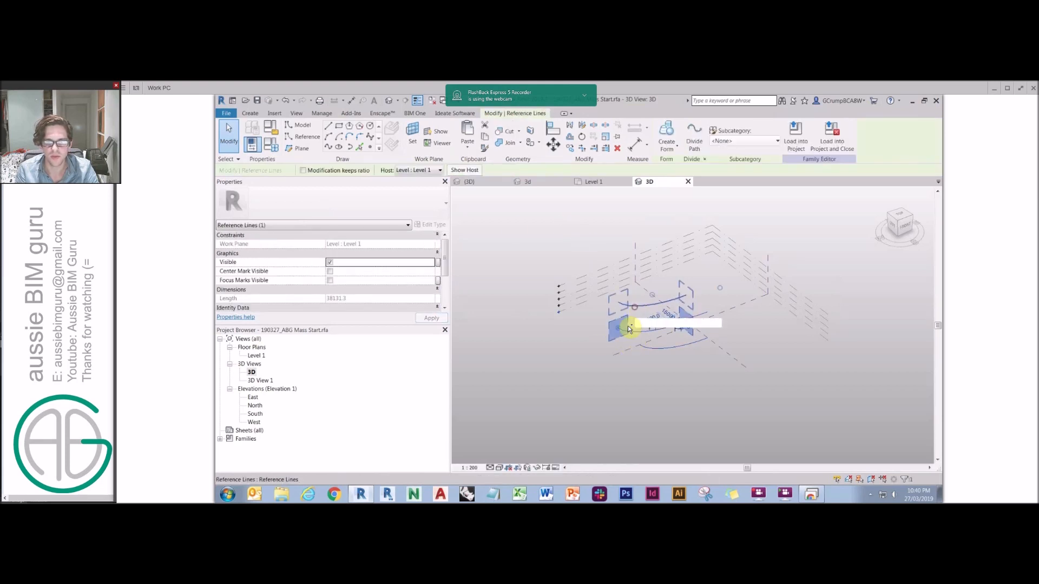
left_click(667, 145)
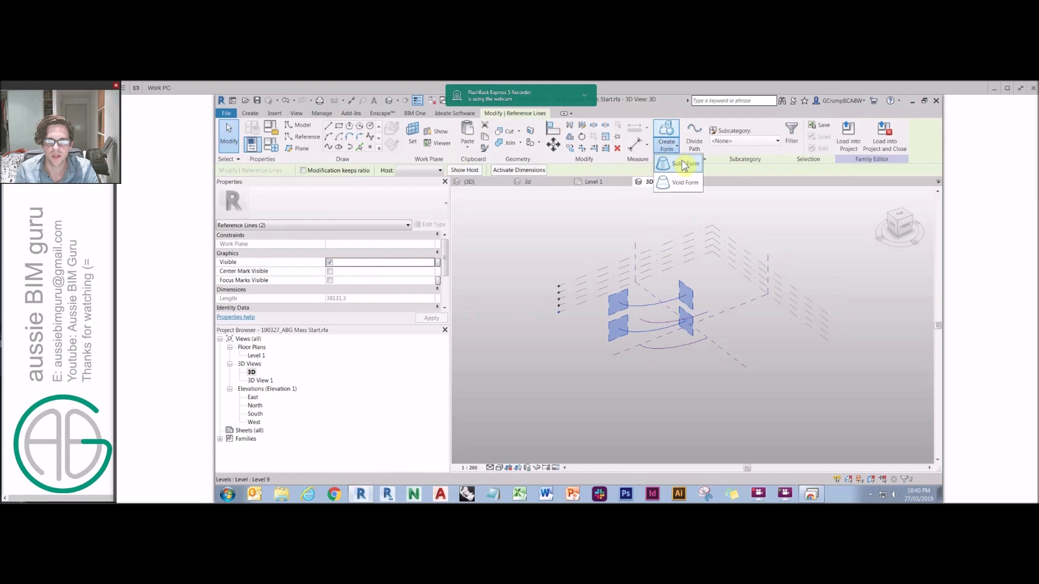
left_click(685, 164)
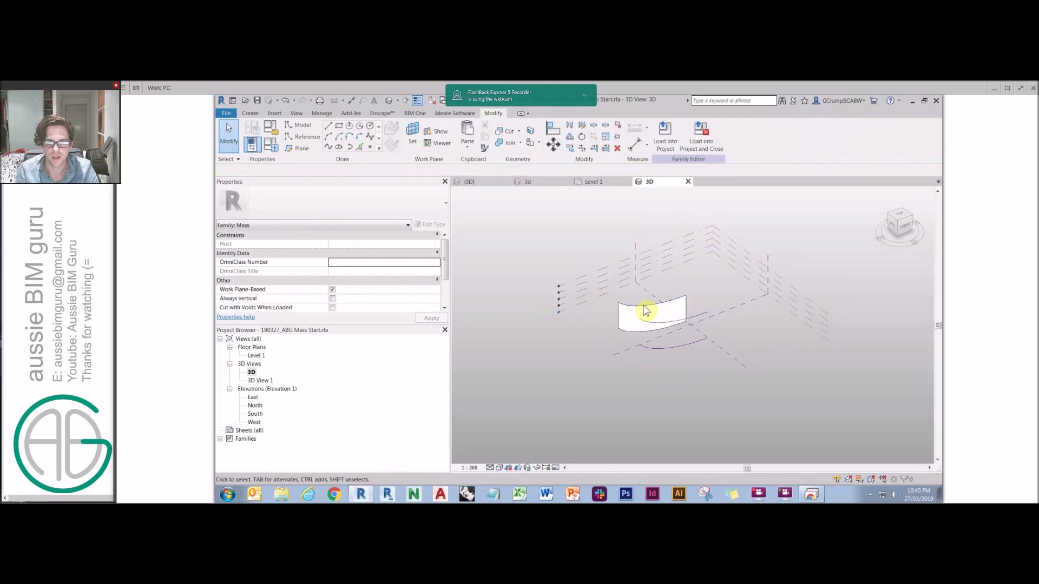
Step: Create a second solid form between the southern pair of lower and upper reference curves
left_click(699, 320)
left_click(698, 317, "ctrl")
left_click(667, 146)
left_click(679, 163)
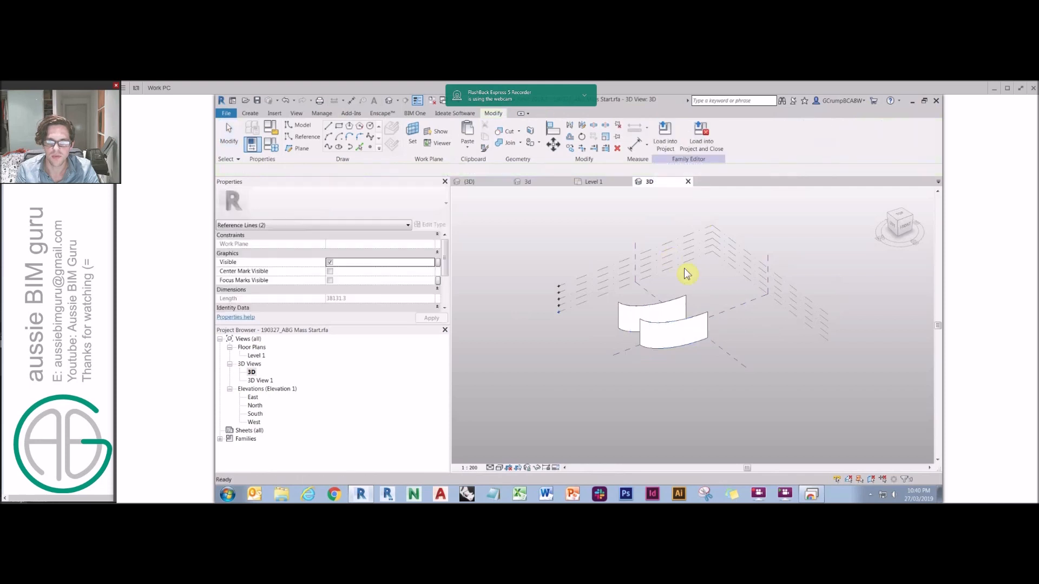
key("Escape")
scroll(685, 301, "up", 2)
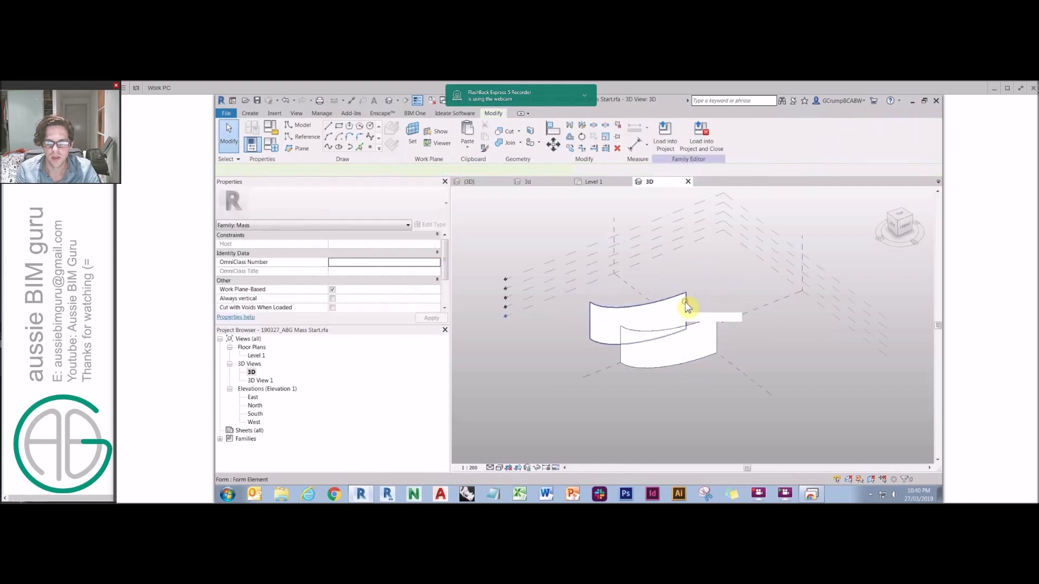
Step: Divide the surfaces of both curved mass forms into UV grids
left_click(685, 302)
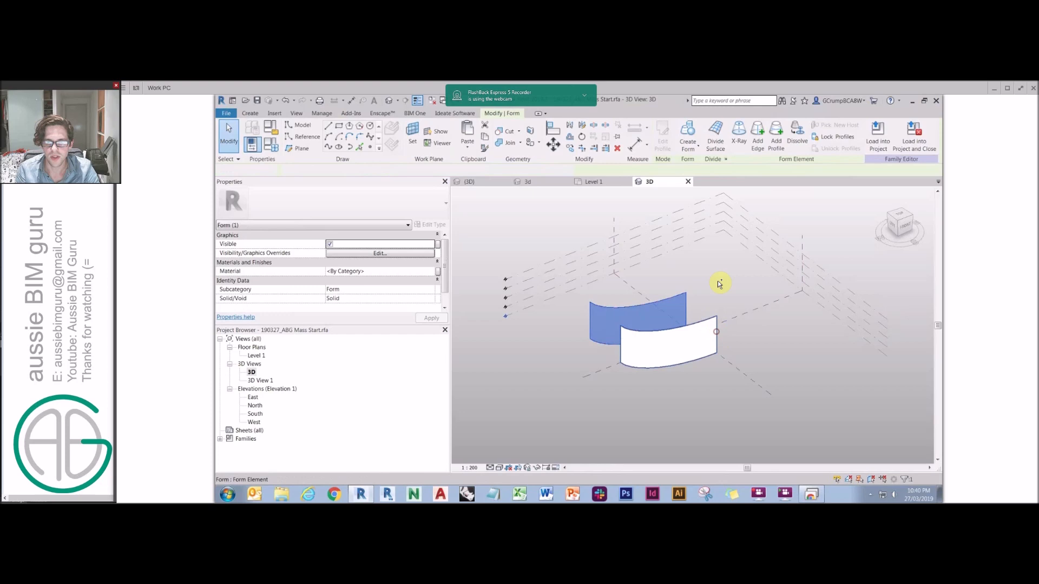
left_click(717, 332, "ctrl")
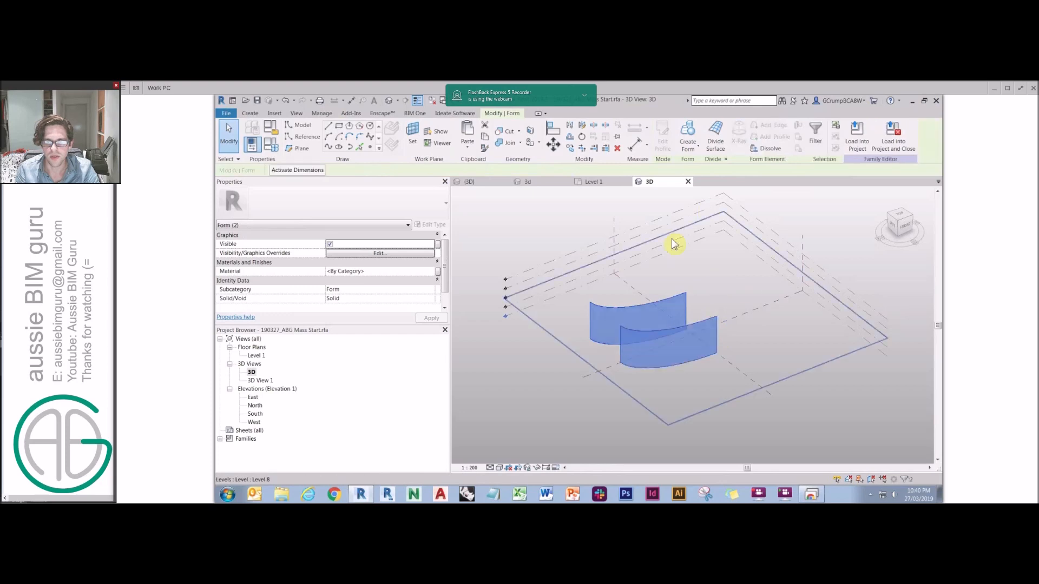
left_click(715, 137)
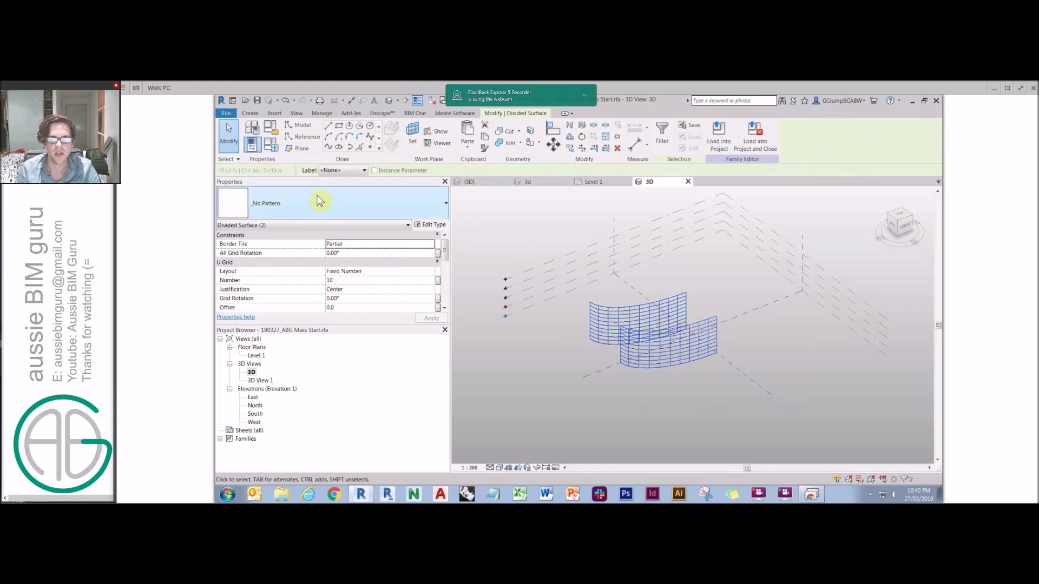
Step: Turn off the U grid on both divided surfaces, keeping only their V grid divisions
left_click(695, 353)
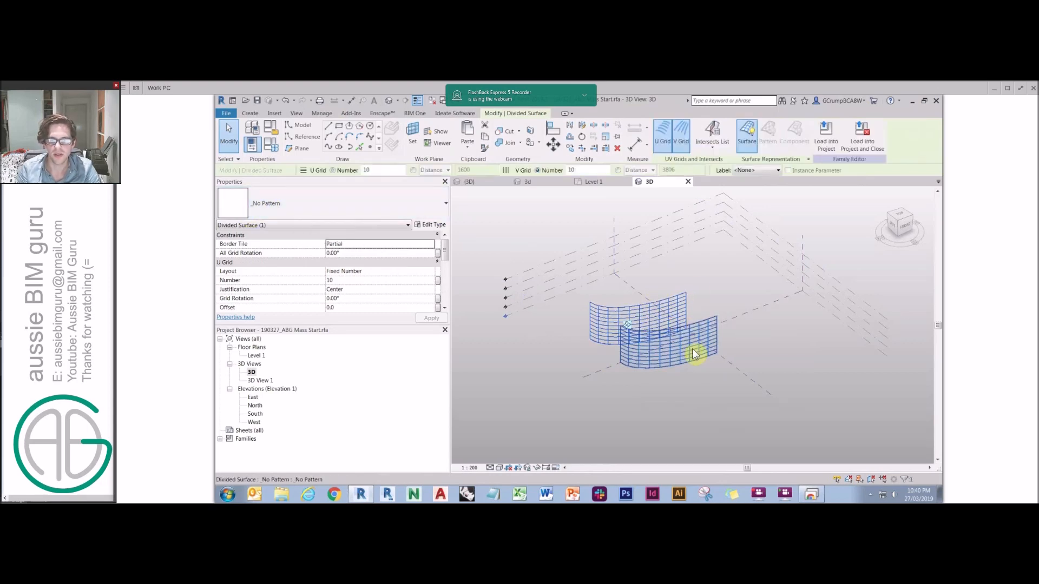
left_click(684, 328, "ctrl")
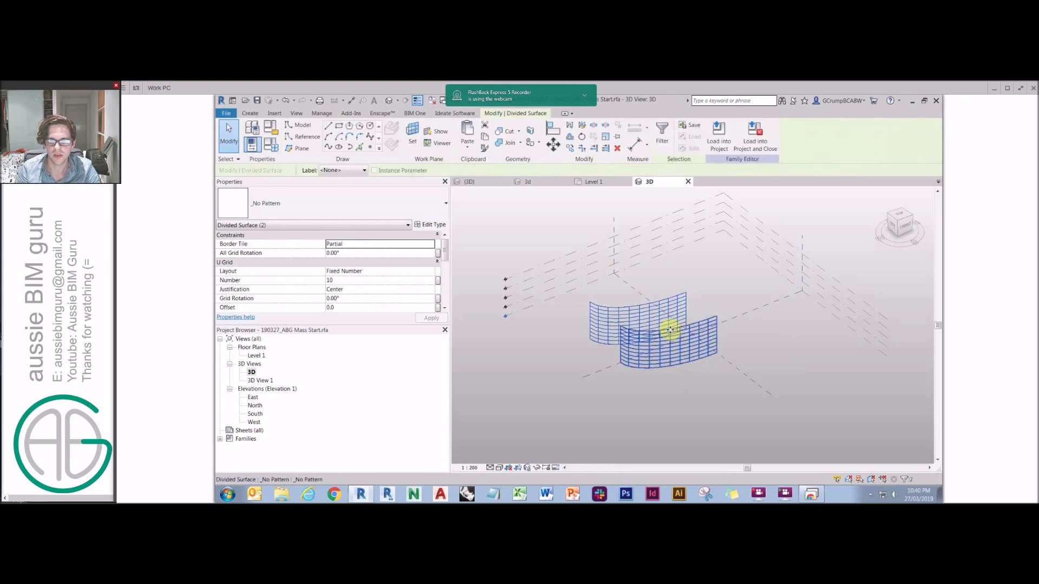
left_click(670, 327)
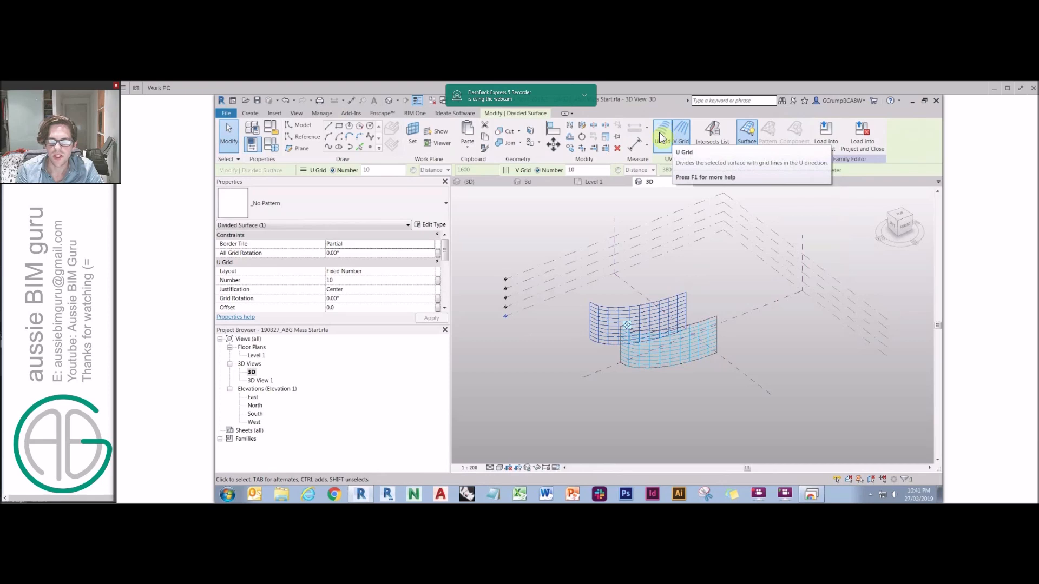
left_click(662, 139)
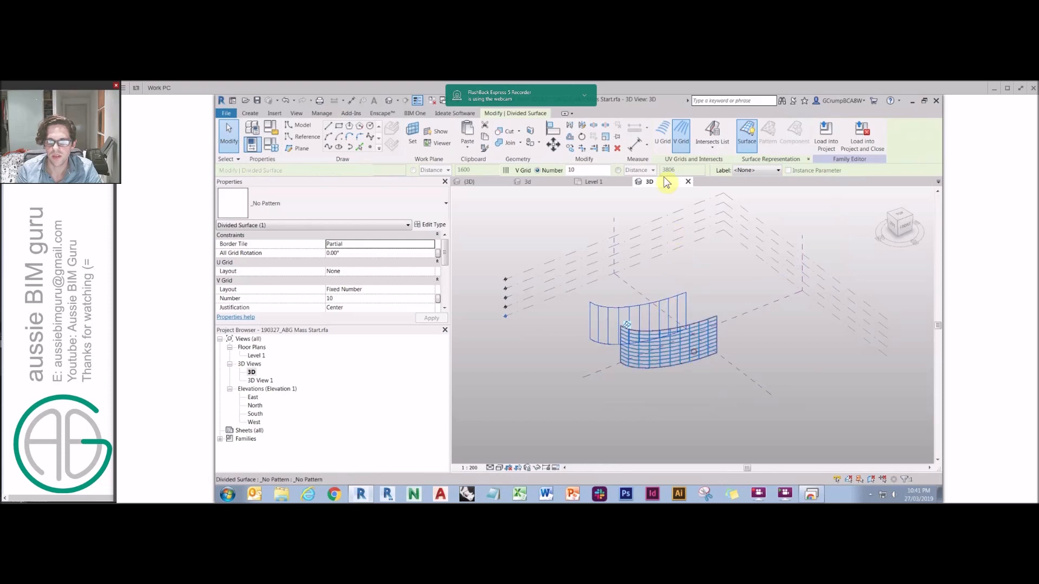
left_click(664, 132)
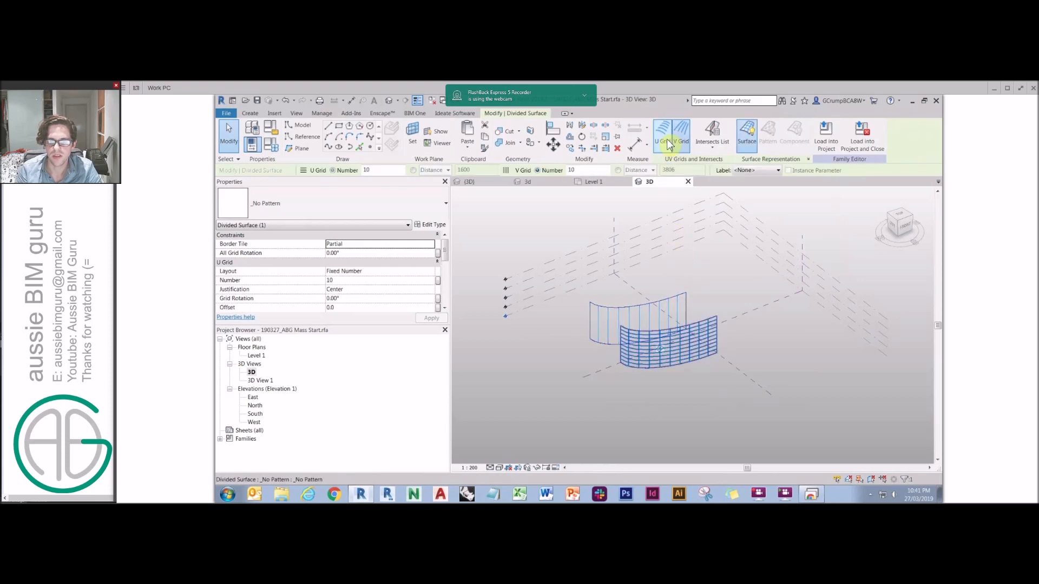
left_click(679, 305, "ctrl")
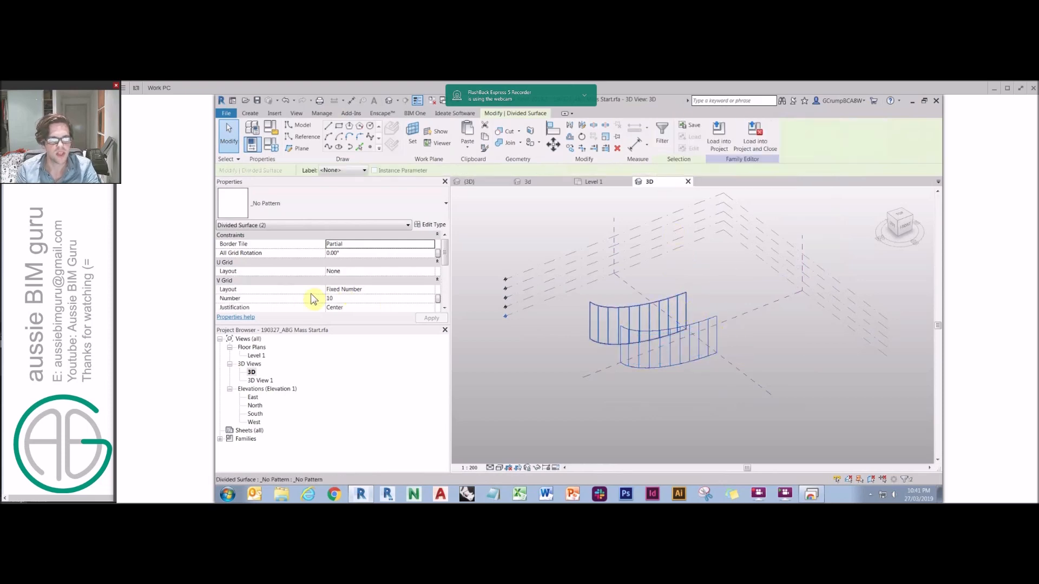
Step: Apply the Rectangle pattern type to both divided surfaces
left_click(325, 204)
scroll(335, 316, "down", 5)
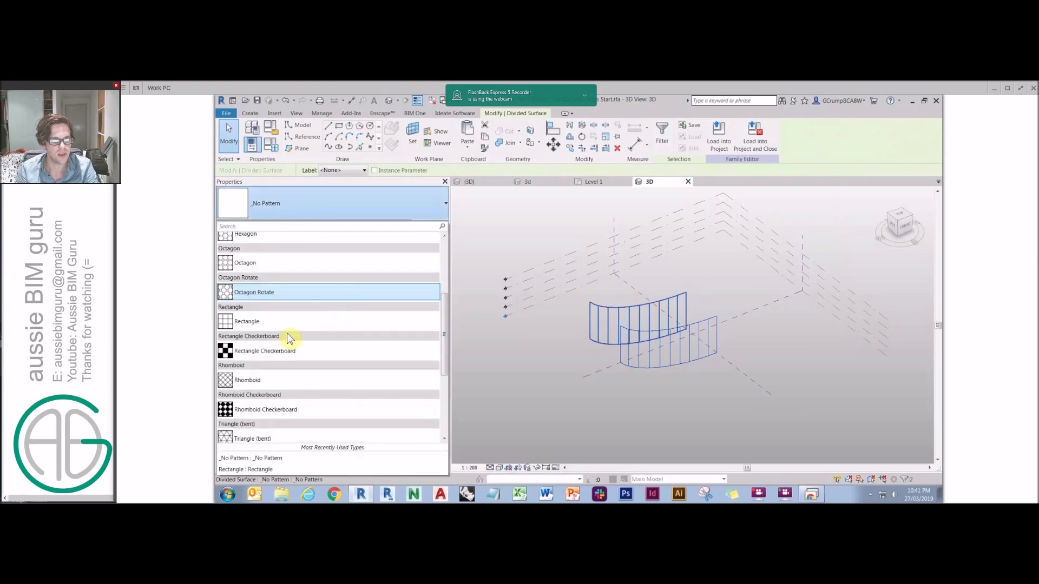
left_click(250, 323)
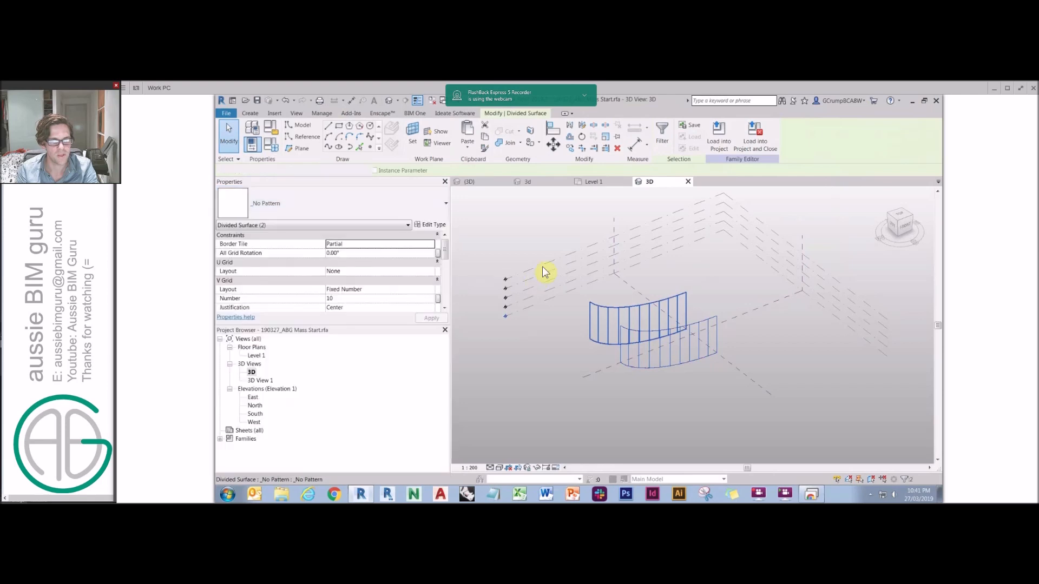
Step: Try a V grid number of 5 and 15 on both divided surfaces
left_click_drag(443, 252, 443, 262)
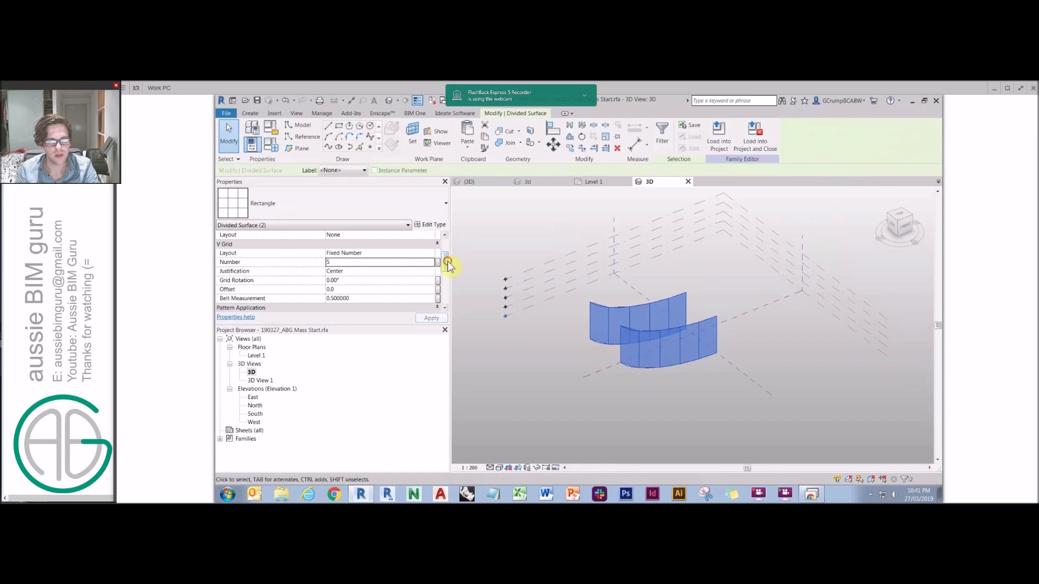
left_click_drag(448, 265, 447, 262)
left_click(365, 272)
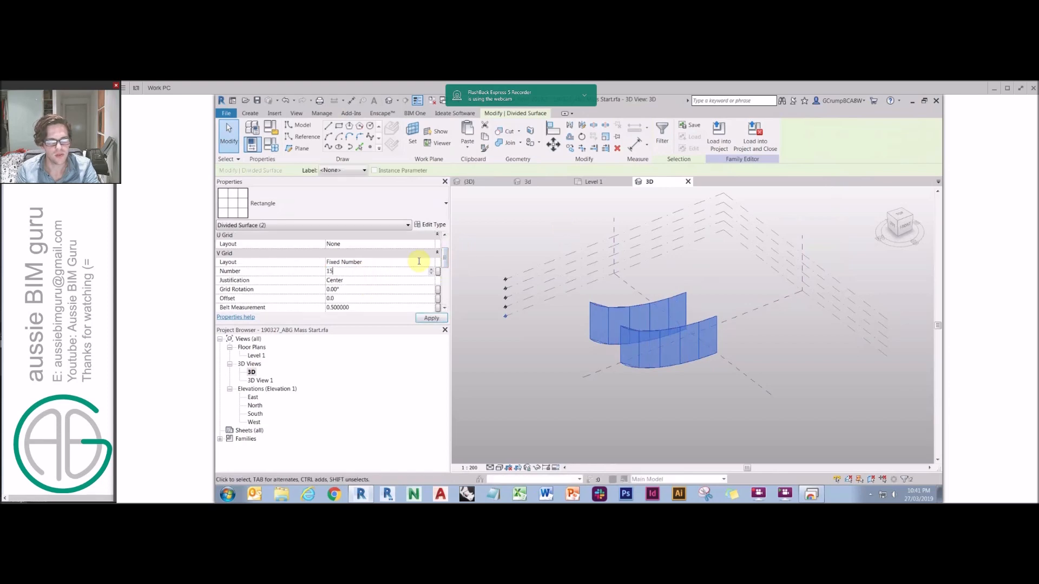
left_click_drag(447, 263, 447, 245)
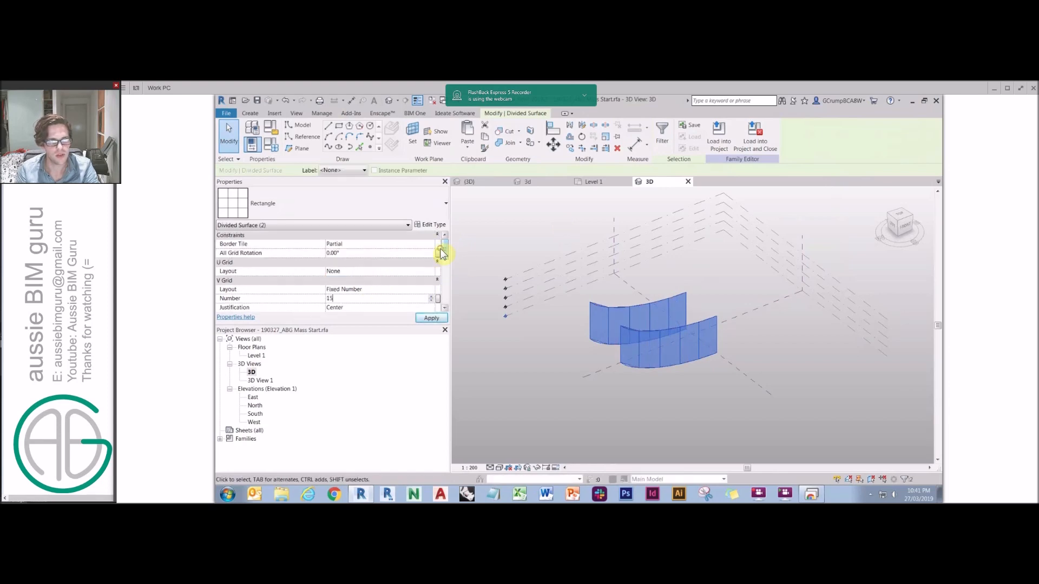
left_click(500, 217)
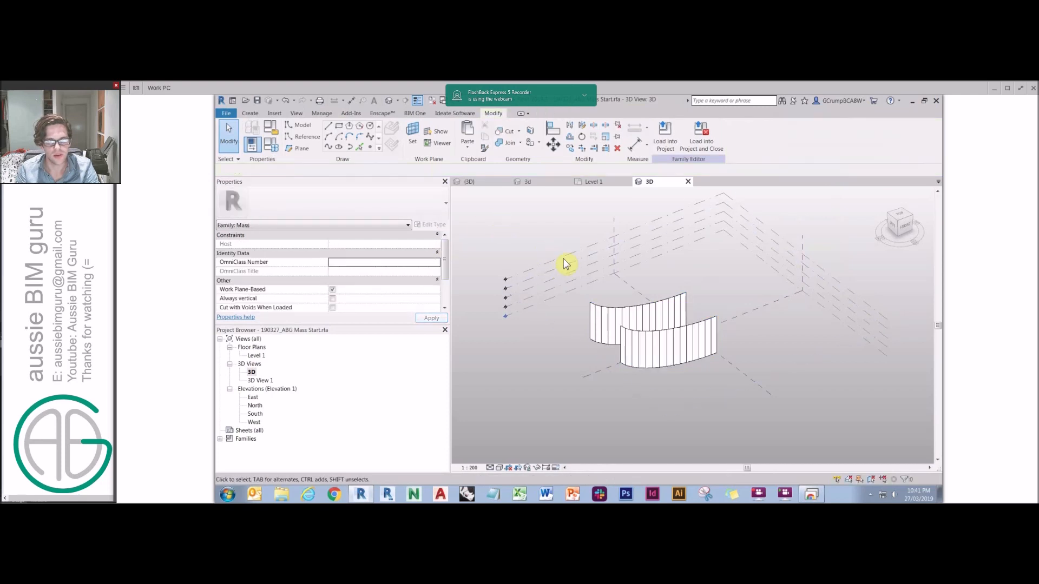
Step: Set the V grid number of both divided surfaces to 12
left_click(627, 329)
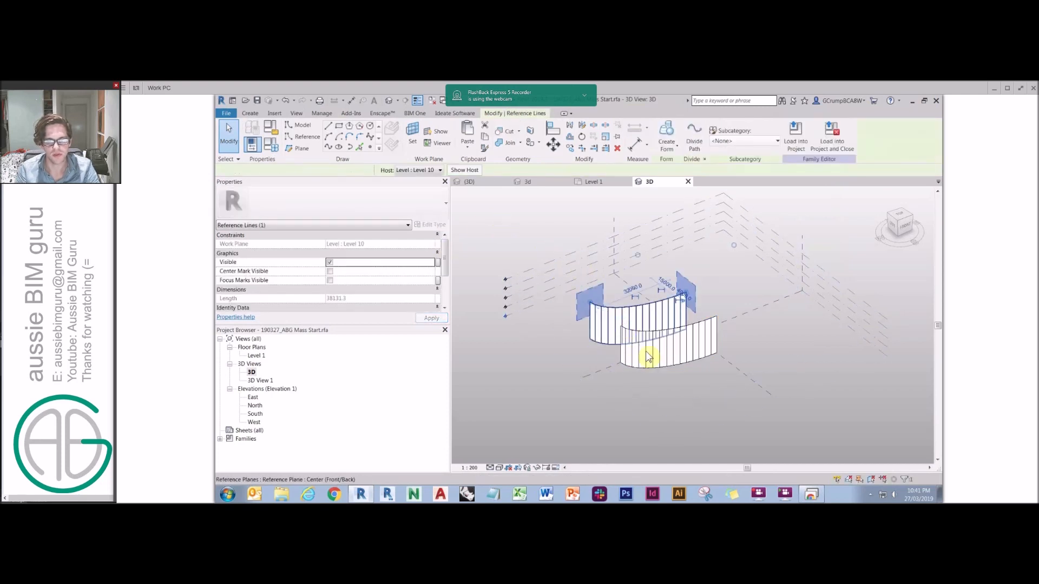
double_click(364, 299)
type("12")
left_click(501, 218)
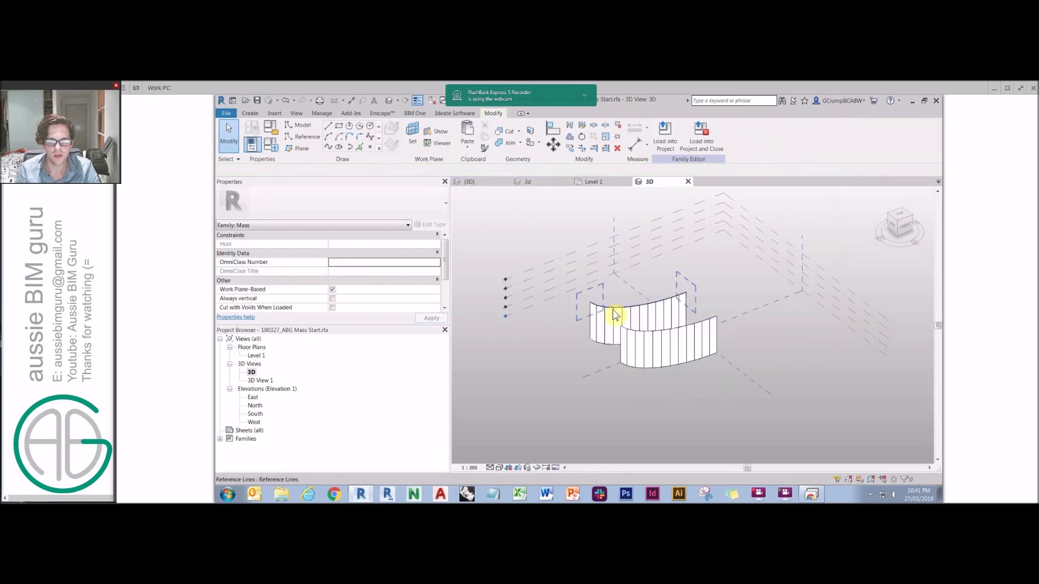
Step: Switch the representation of both divided surfaces from the pattern display to the surface grid display
left_click(614, 316)
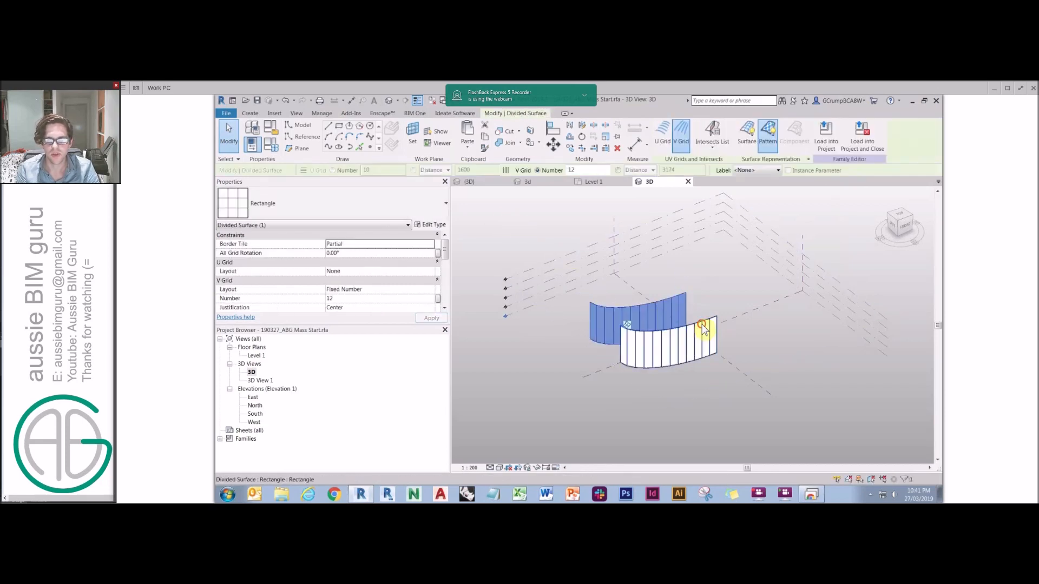
left_click(699, 329, "ctrl")
left_click(694, 285)
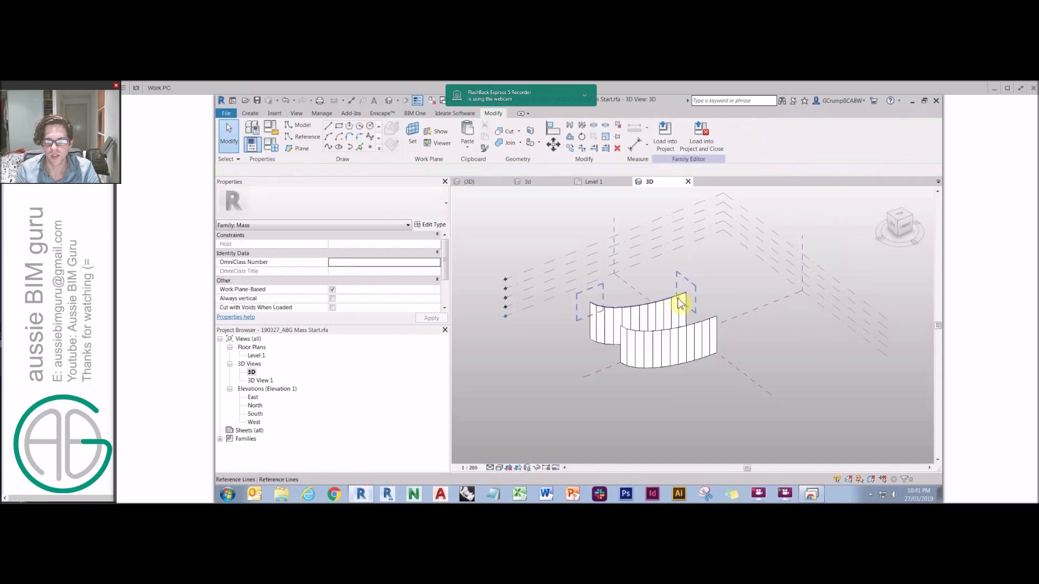
left_click(682, 307)
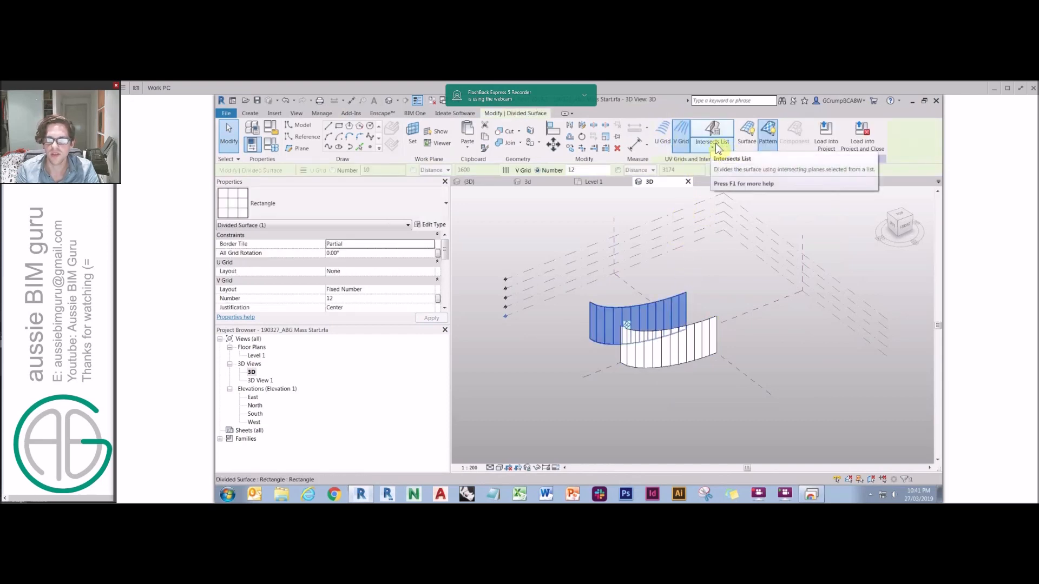
left_click(747, 136)
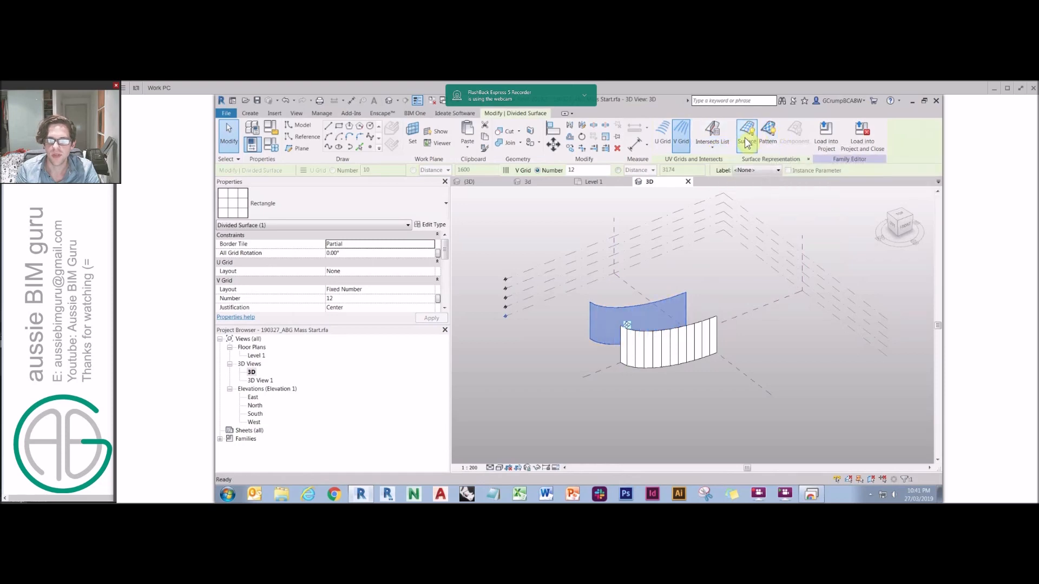
left_click(745, 138)
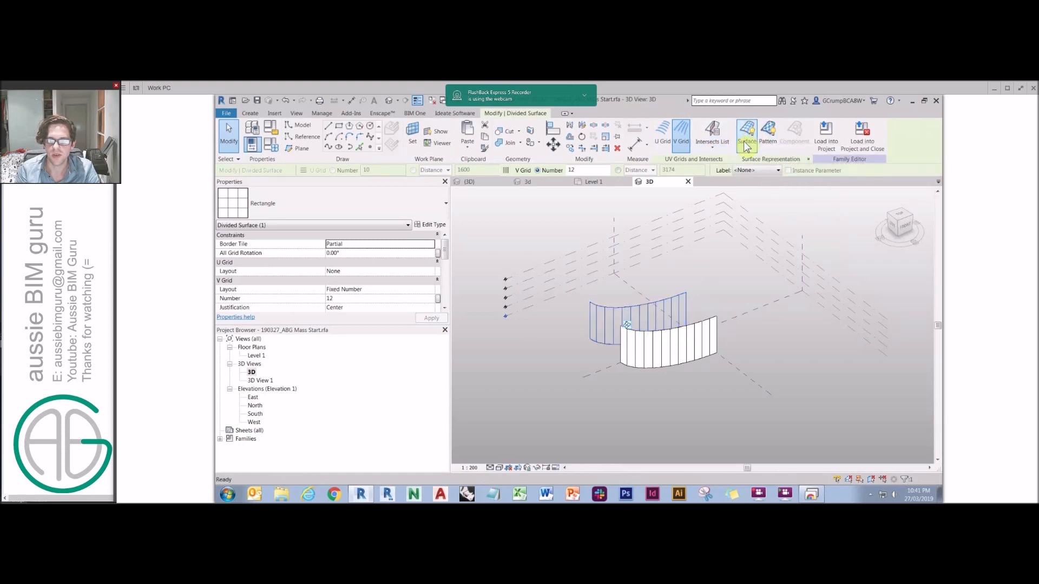
left_click(707, 333)
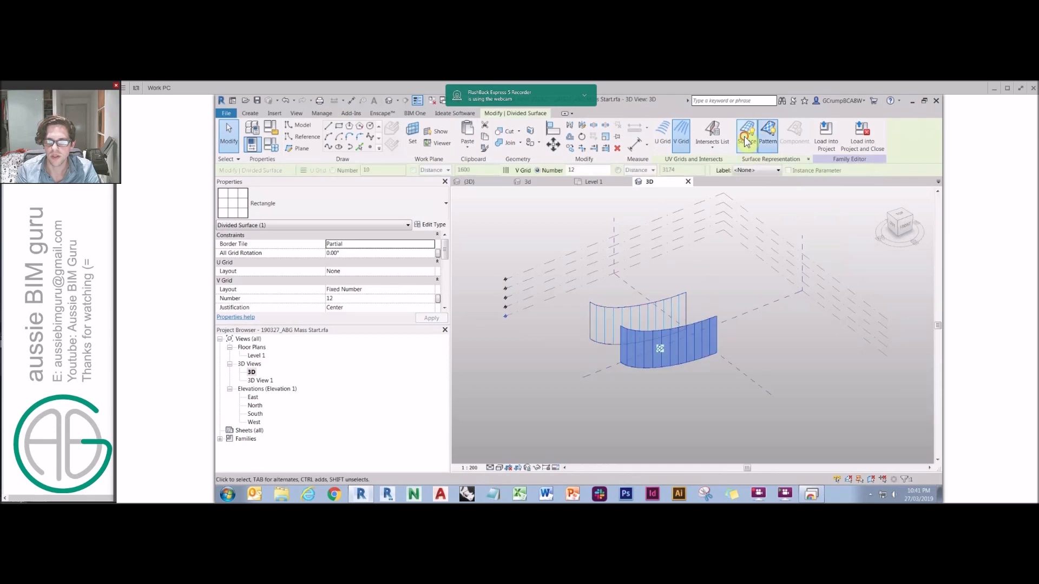
left_click(771, 144)
left_click(681, 306, "ctrl")
Step: Divide the northern surface at its intersections with Level 7, Level 8 and Level 9 using the Intersects List
left_click(681, 302)
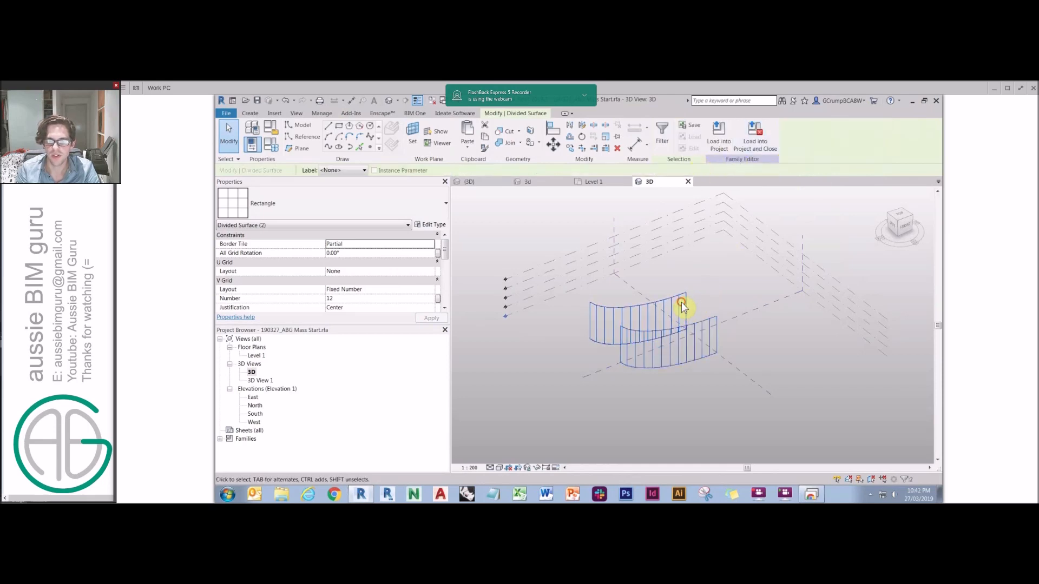
left_click(719, 149)
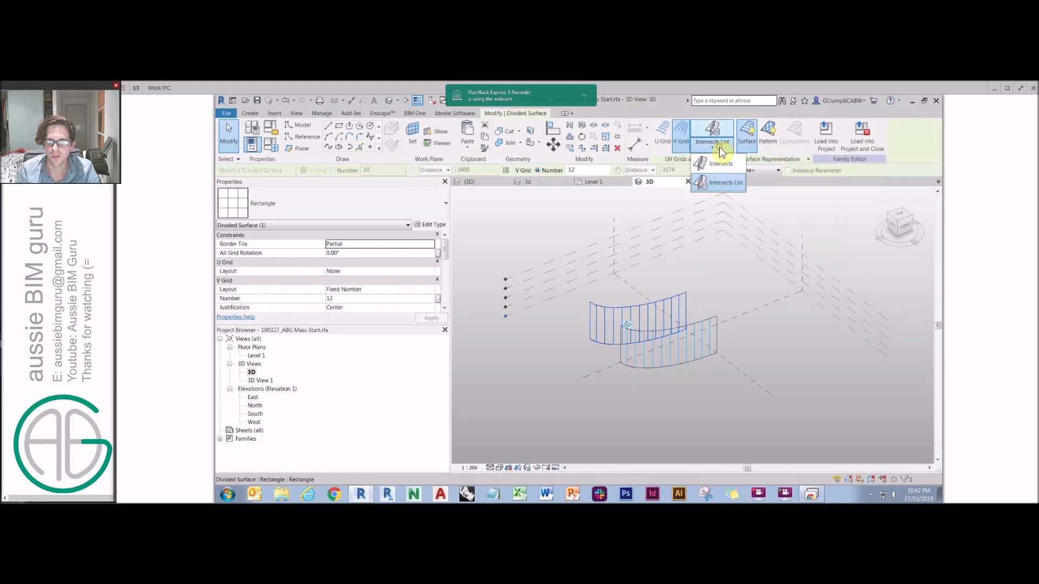
left_click(725, 183)
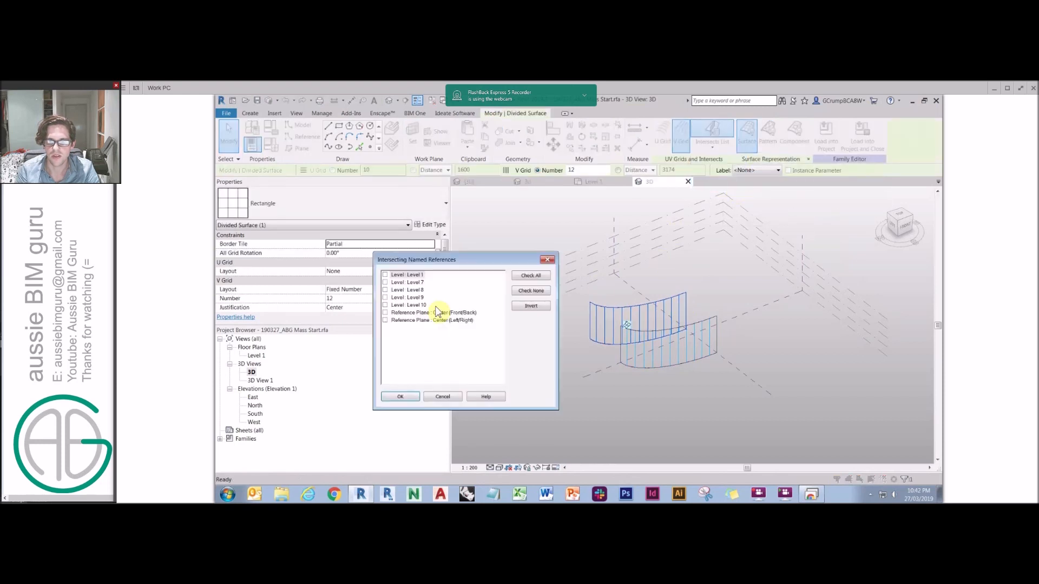
left_click(388, 282)
left_click(385, 290)
left_click(385, 298)
left_click(399, 398)
left_click(703, 267)
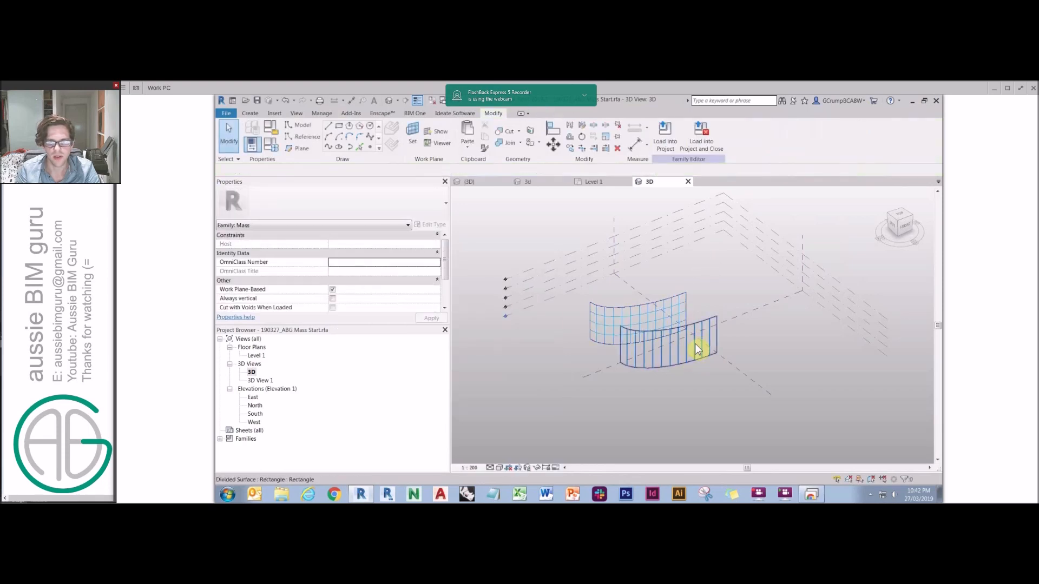
Step: Divide the southern surface by the intersecting levels Level 7, Level 8 and Level 9 from the Intersects List
left_click(625, 324)
left_click(714, 150)
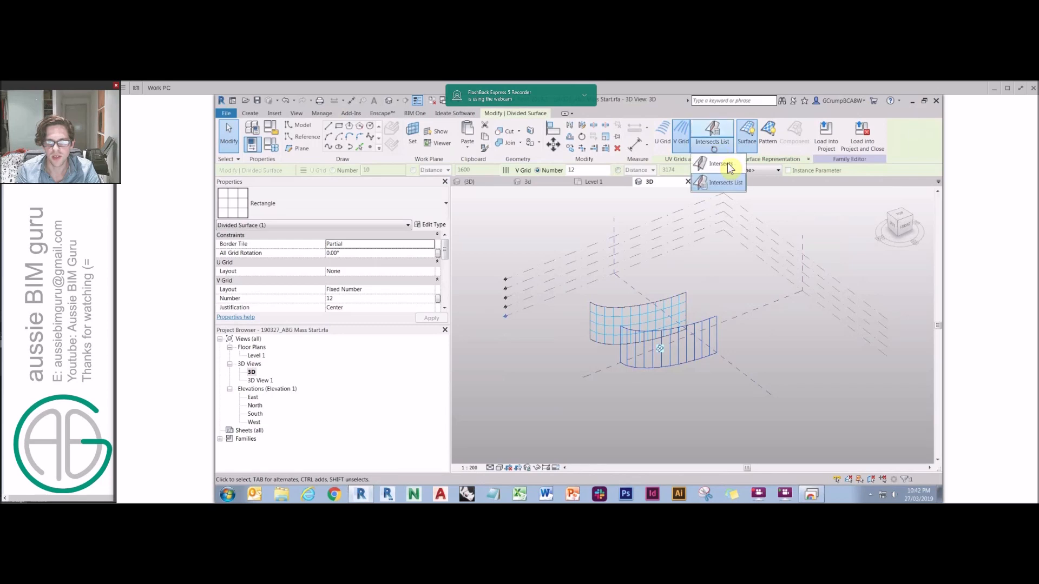
left_click(726, 183)
left_click(384, 283)
left_click(384, 290)
left_click(385, 297)
left_click(398, 398)
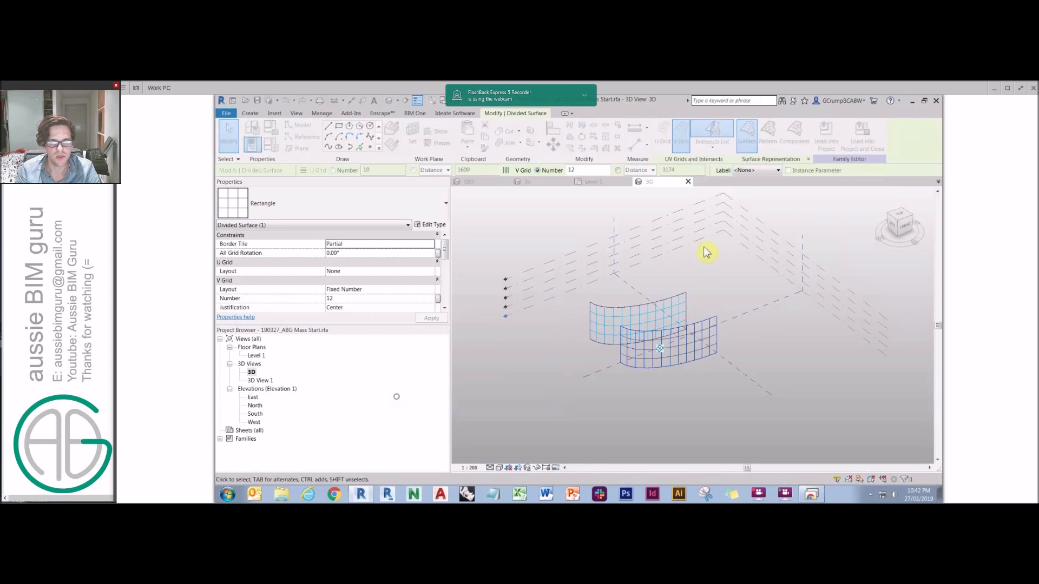
left_click(664, 240)
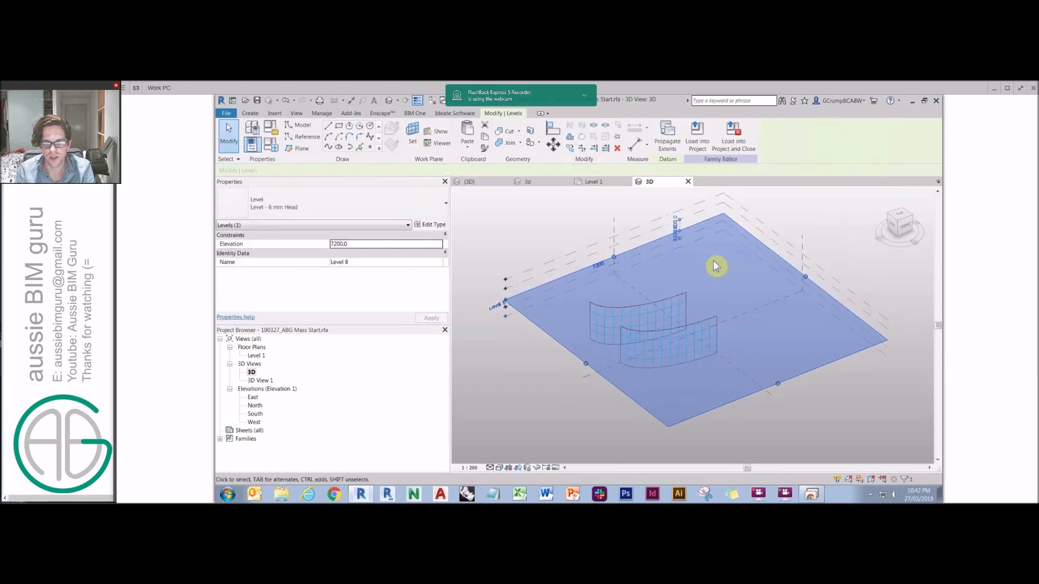
left_click(700, 281)
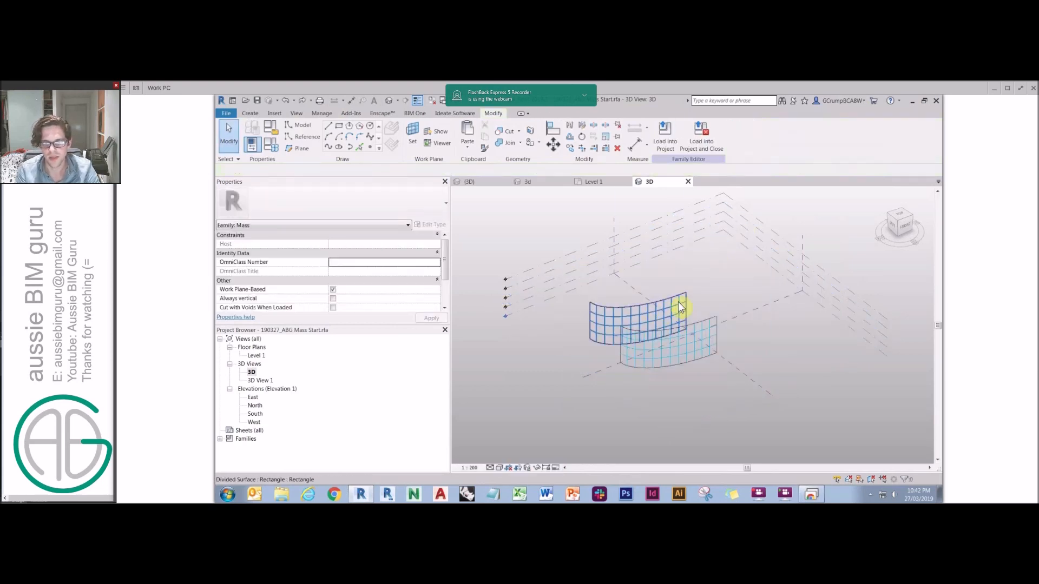
left_click(683, 352)
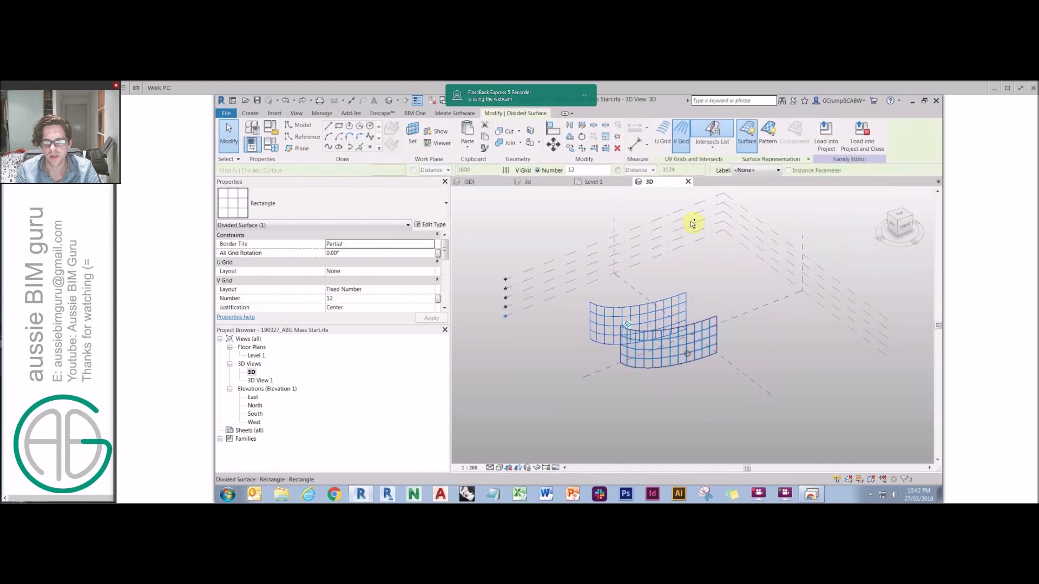
left_click(701, 280)
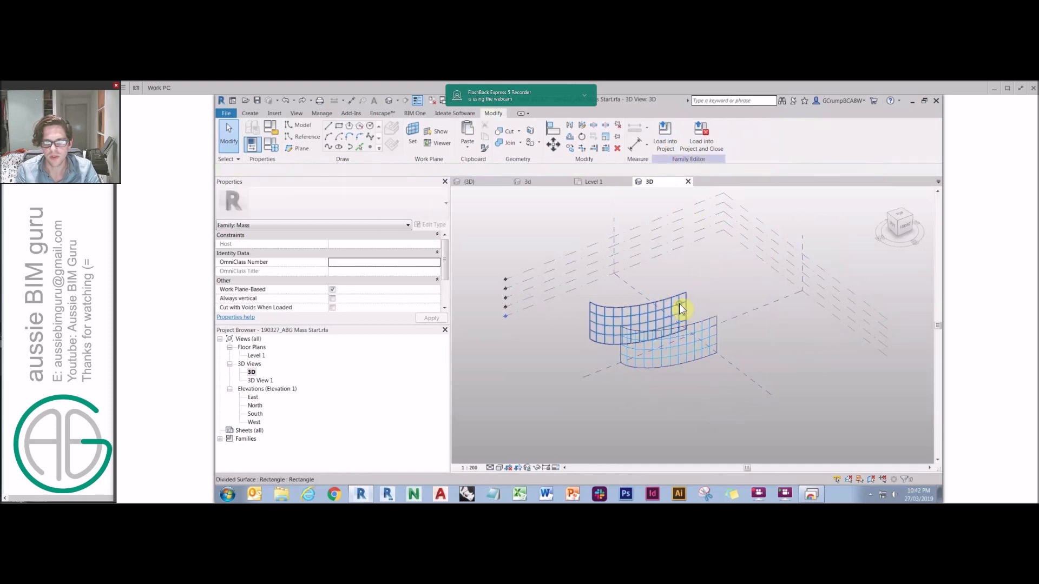
left_click(680, 306)
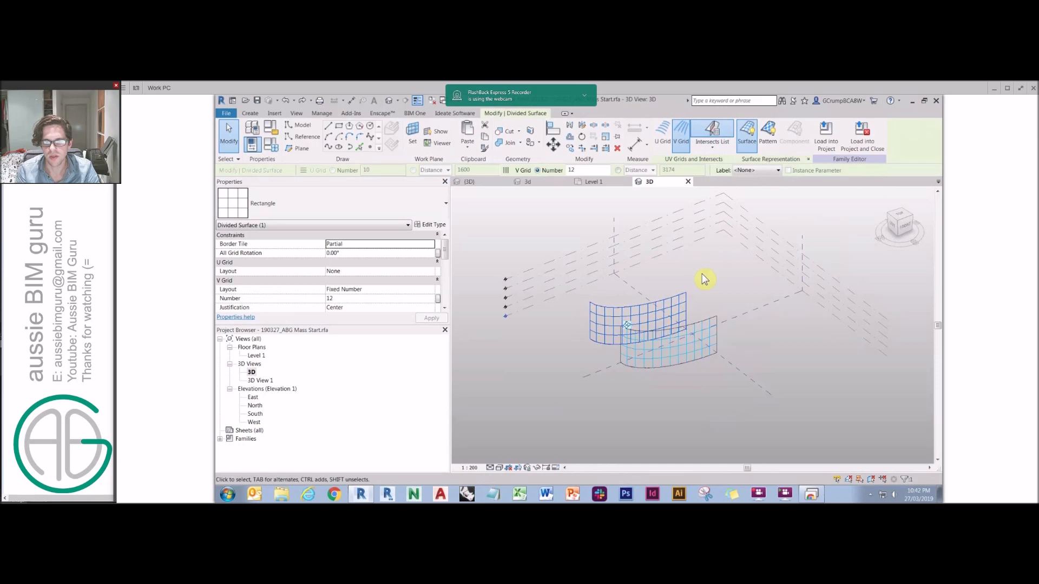
key("Escape")
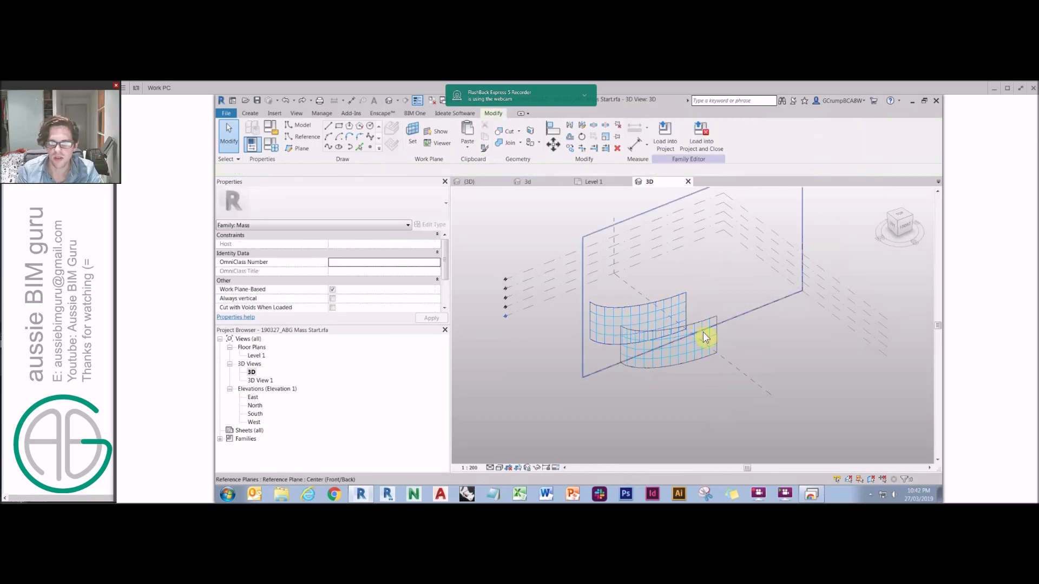
Step: Look through the pattern types available for the southern divided surface
left_click(709, 339)
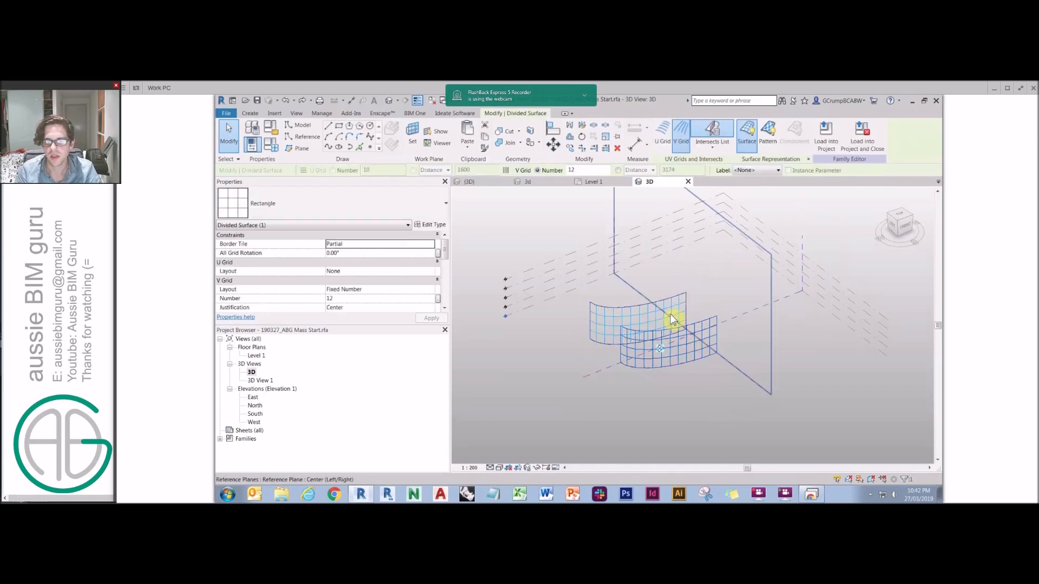
left_click(286, 204)
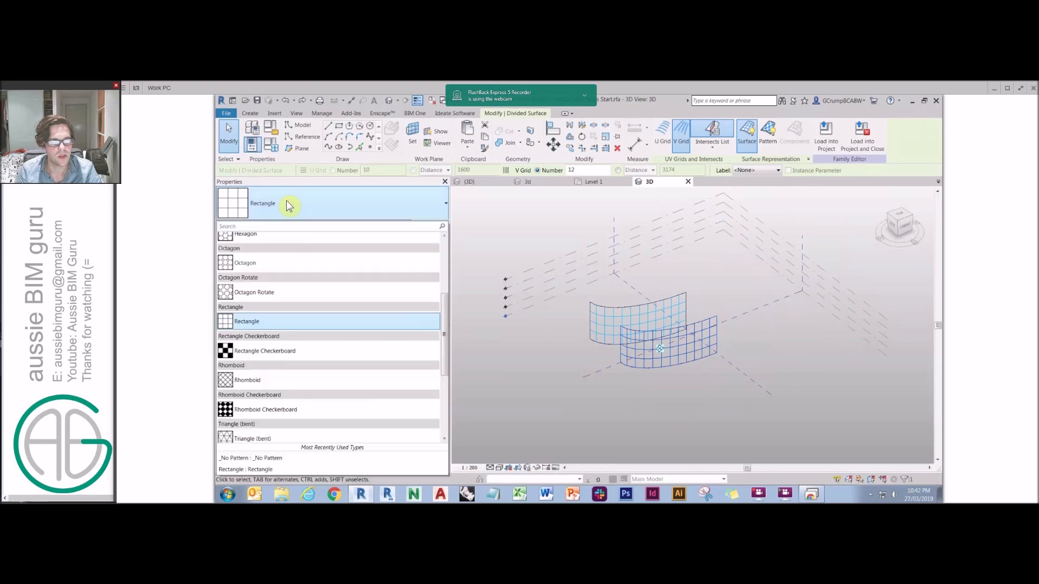
left_click(512, 226)
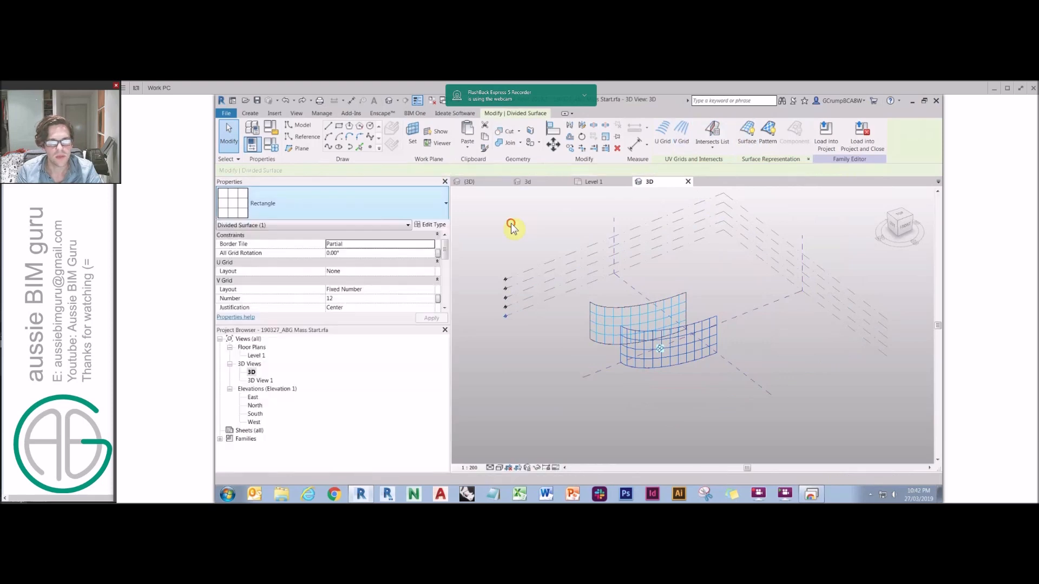
Step: Open the recent family 190327_ABG QuadPanel Done.rfa, load it into 190327_ABG Mass Start.rfa and close the panel family
left_click(274, 113)
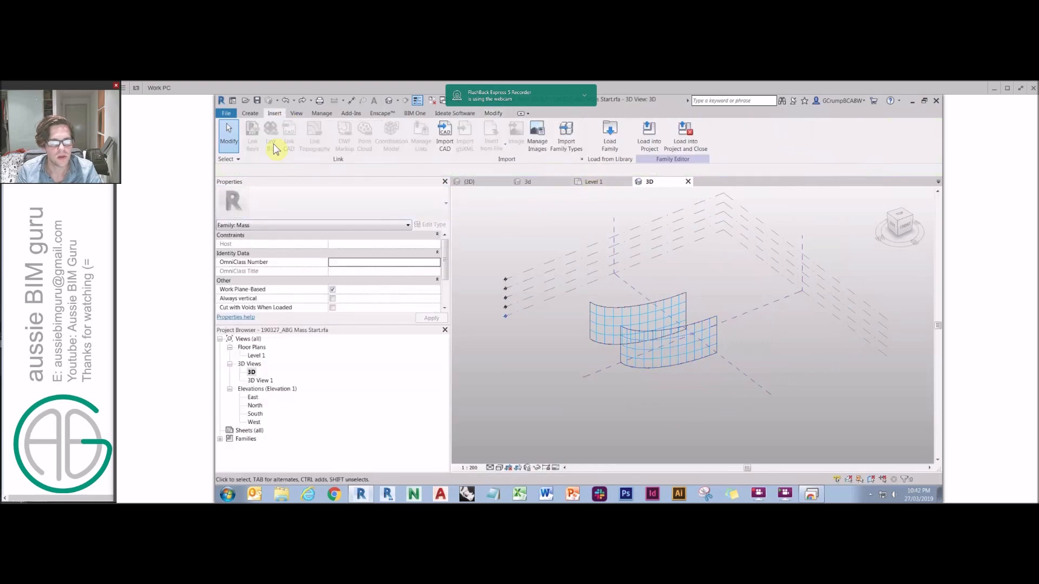
left_click(228, 118)
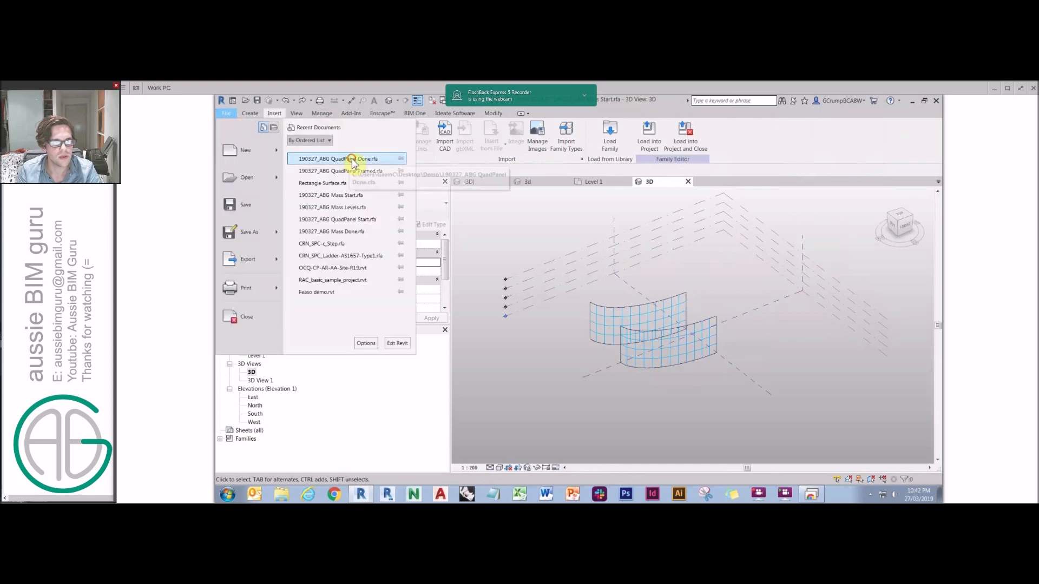
left_click(540, 199)
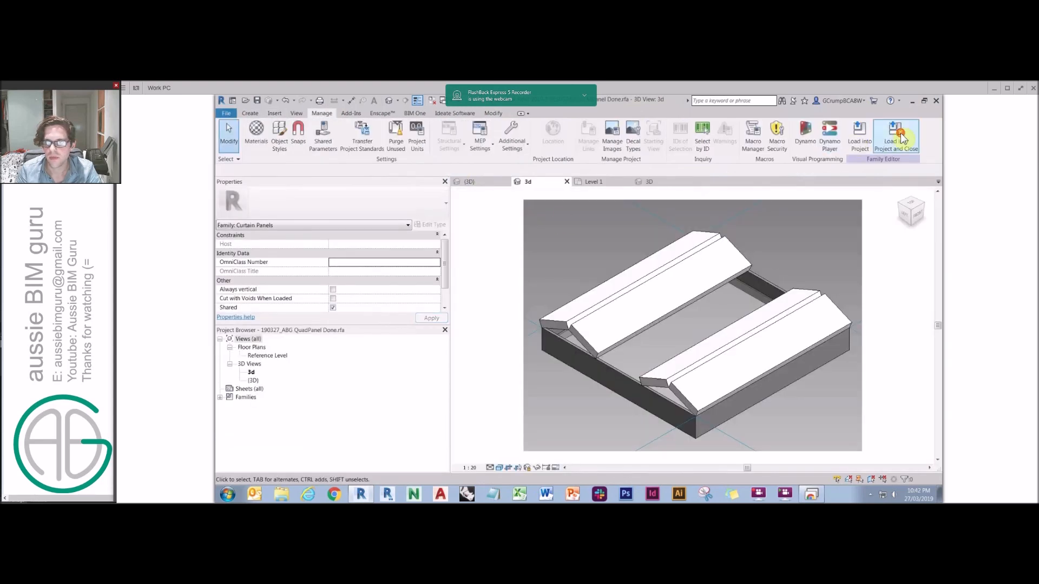
left_click(896, 132)
left_click(520, 245)
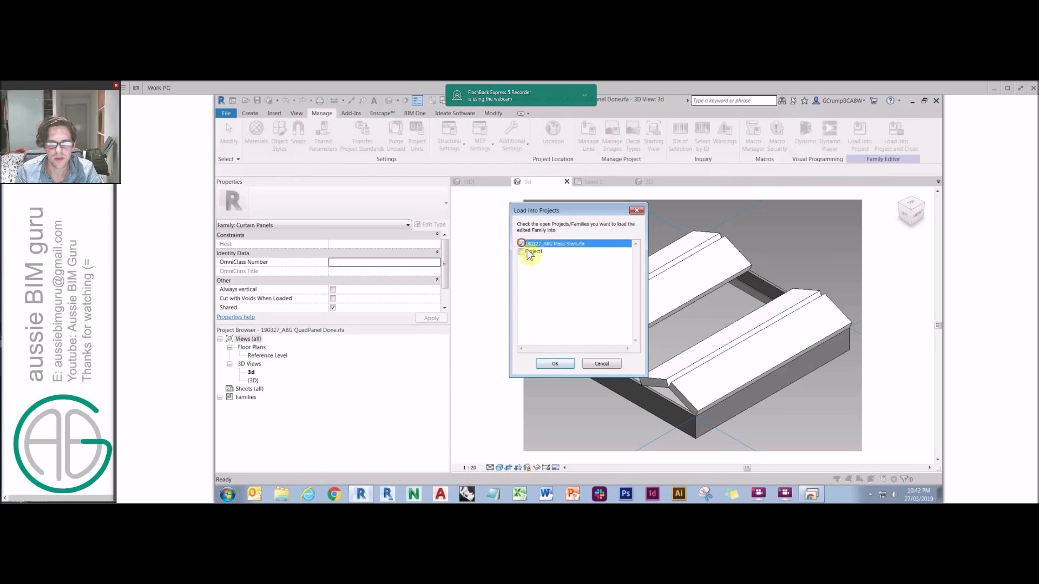
left_click(558, 365)
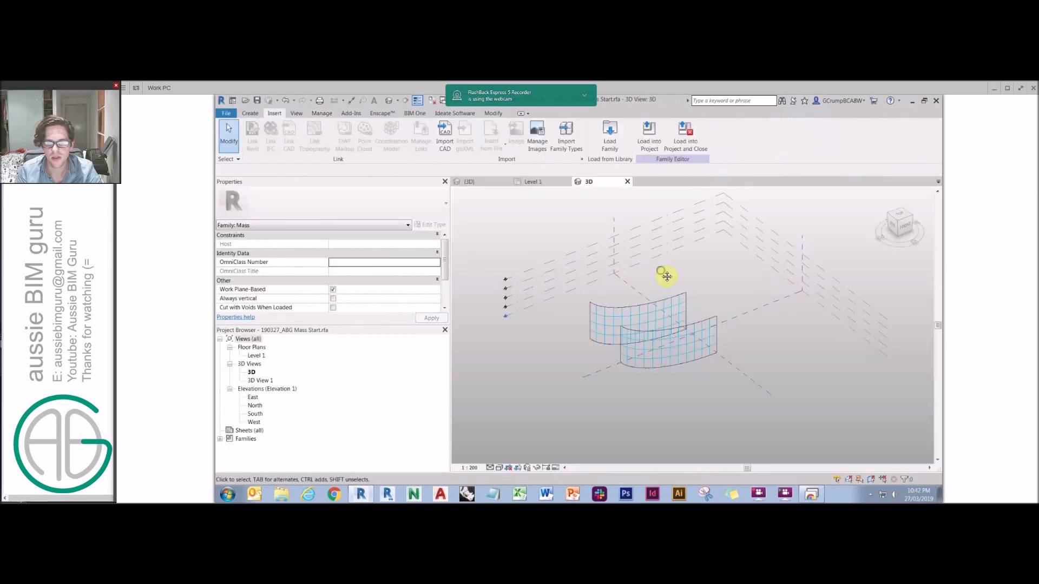
left_click(670, 349)
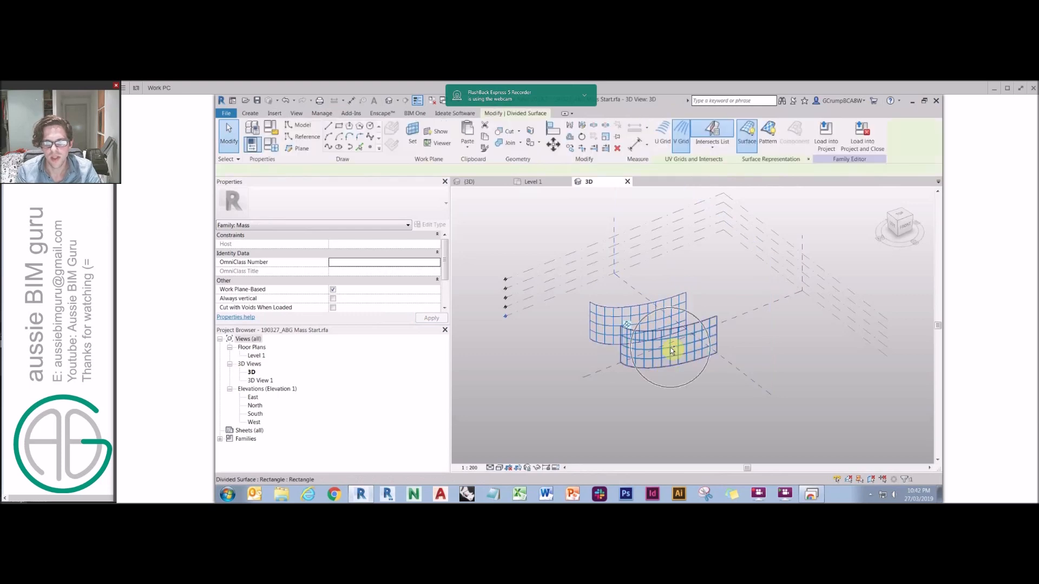
left_click(698, 272)
left_click(249, 114)
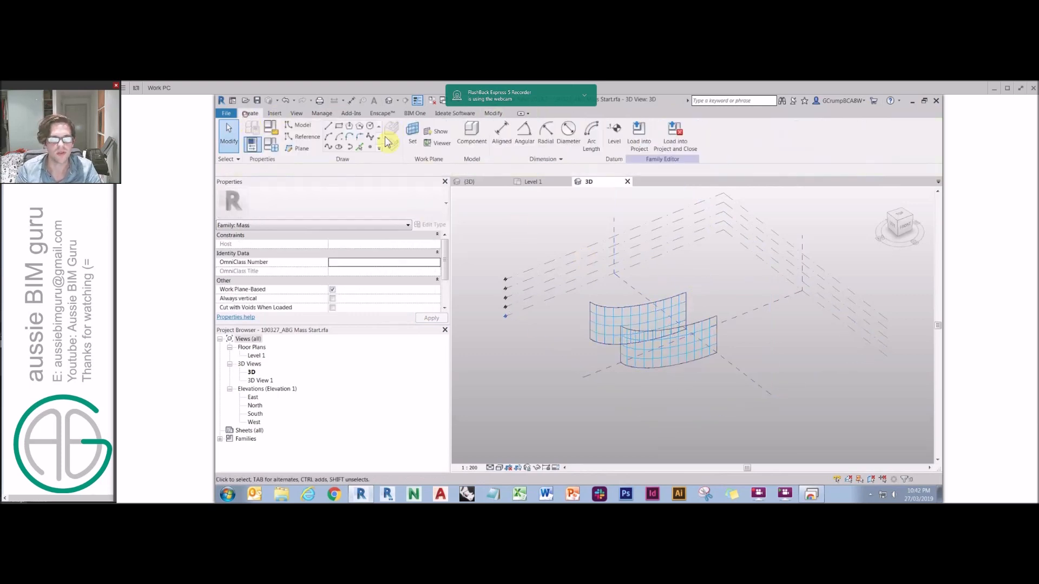
left_click(471, 145)
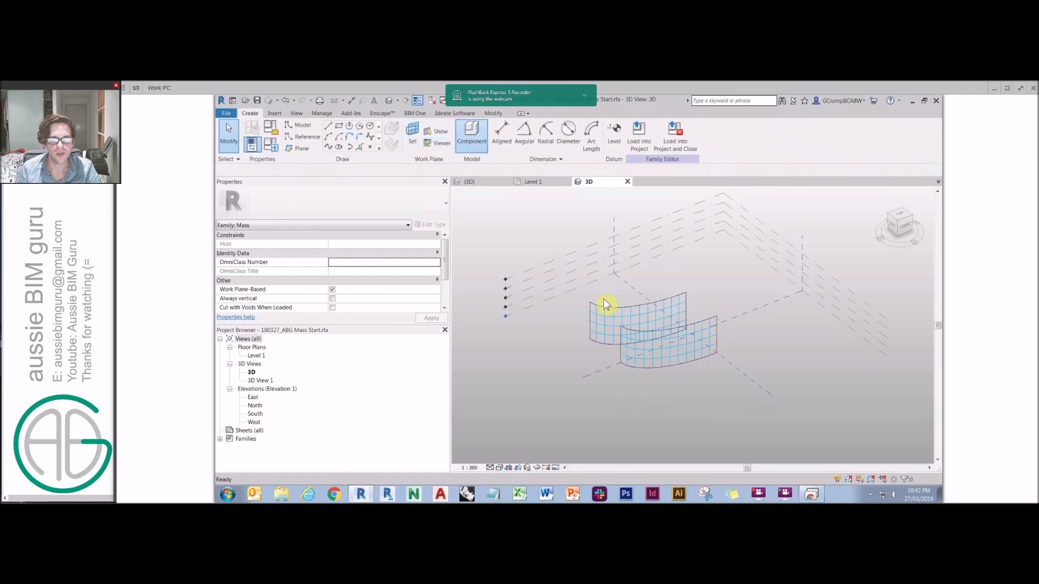
scroll(615, 332, "up", 2)
scroll(616, 332, "up", 3)
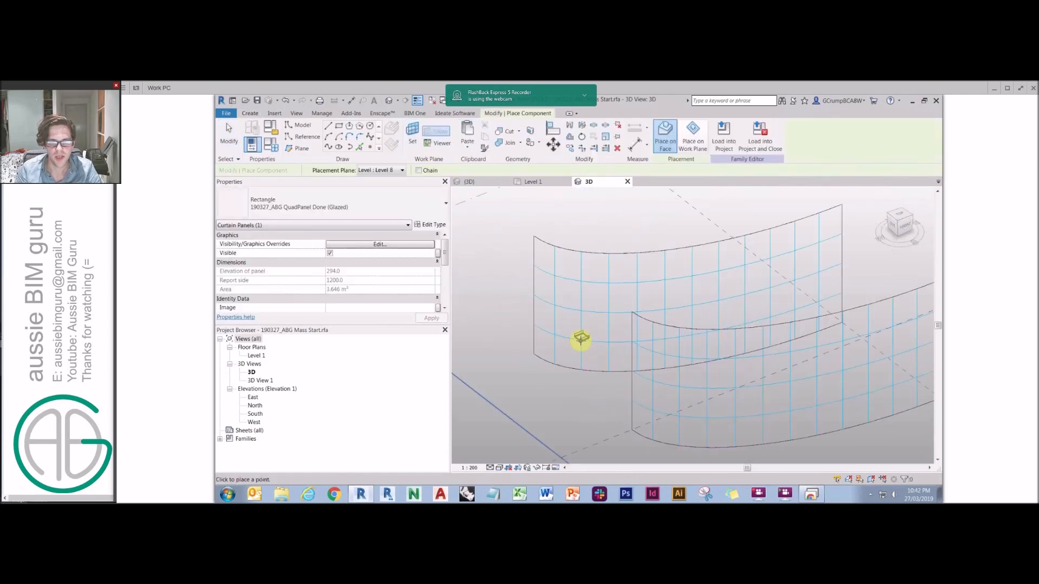
scroll(584, 315, "down", 5)
key("Escape")
Step: Turn on the display of nodes in the surface representation of both divided surfaces
left_click(598, 315)
scroll(610, 302, "up", 3)
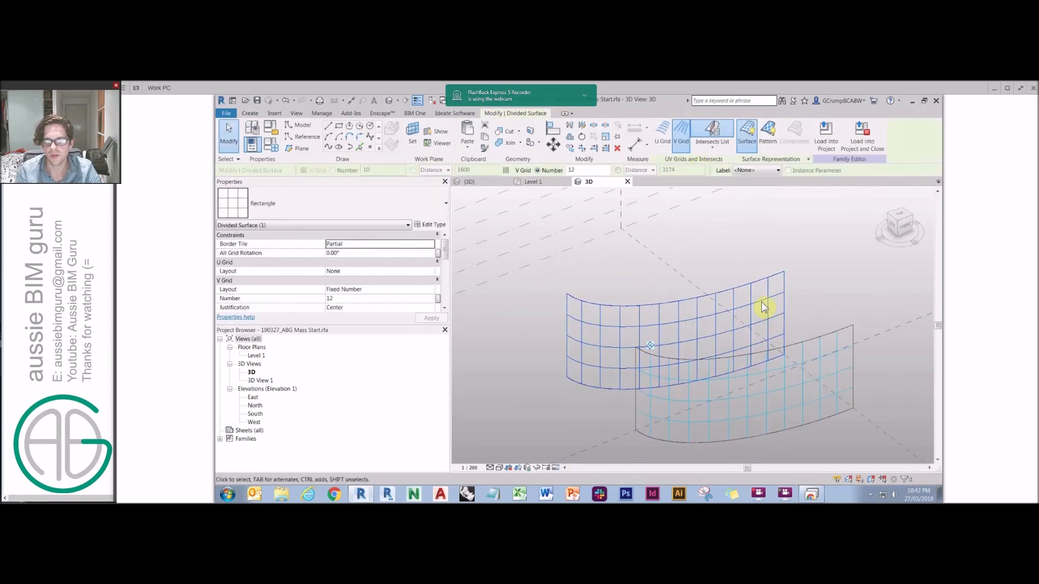
left_click(808, 160)
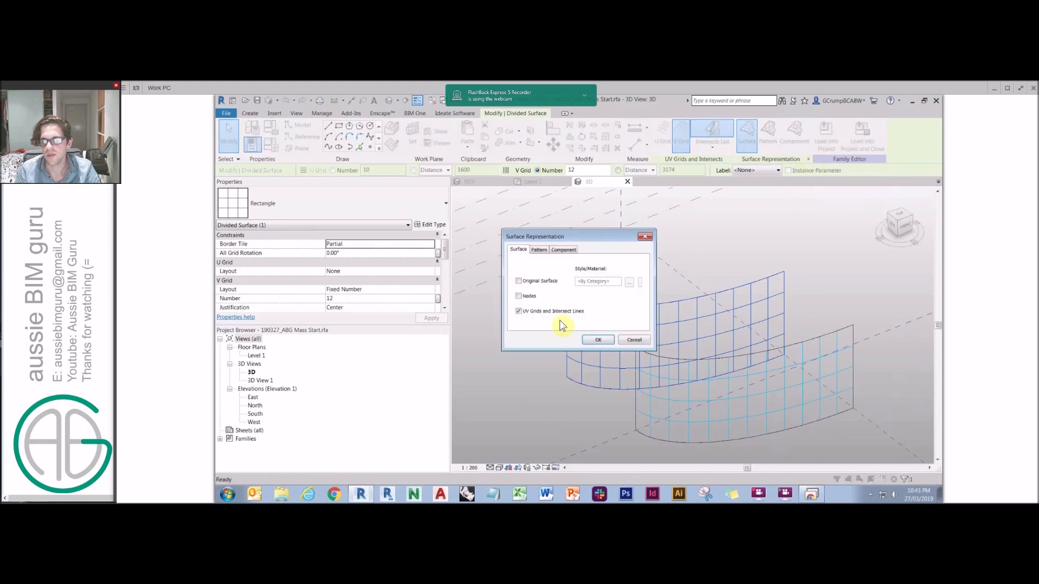
left_click(596, 340)
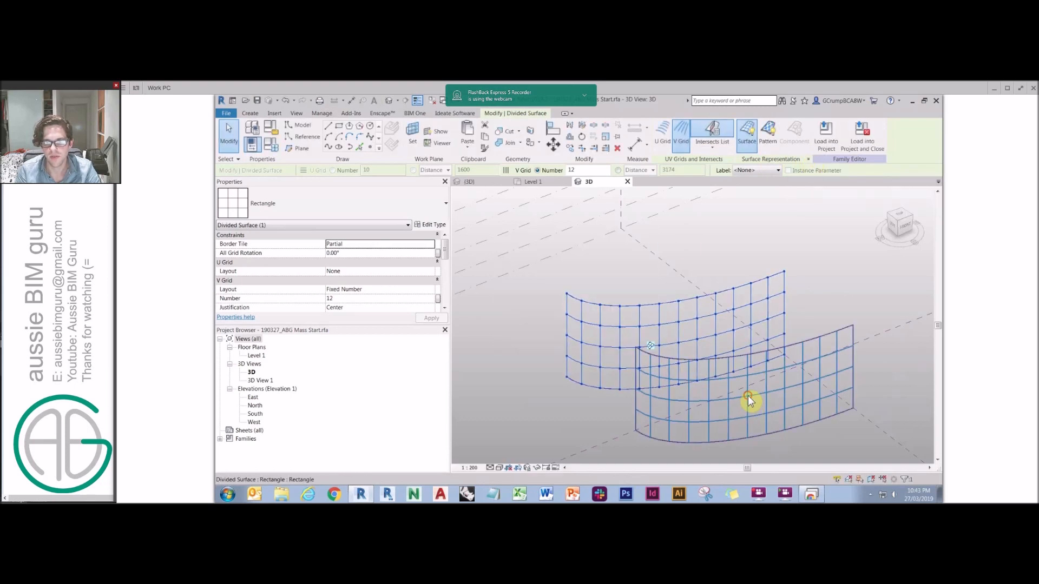
left_click(807, 160)
left_click(597, 340)
left_click(721, 229)
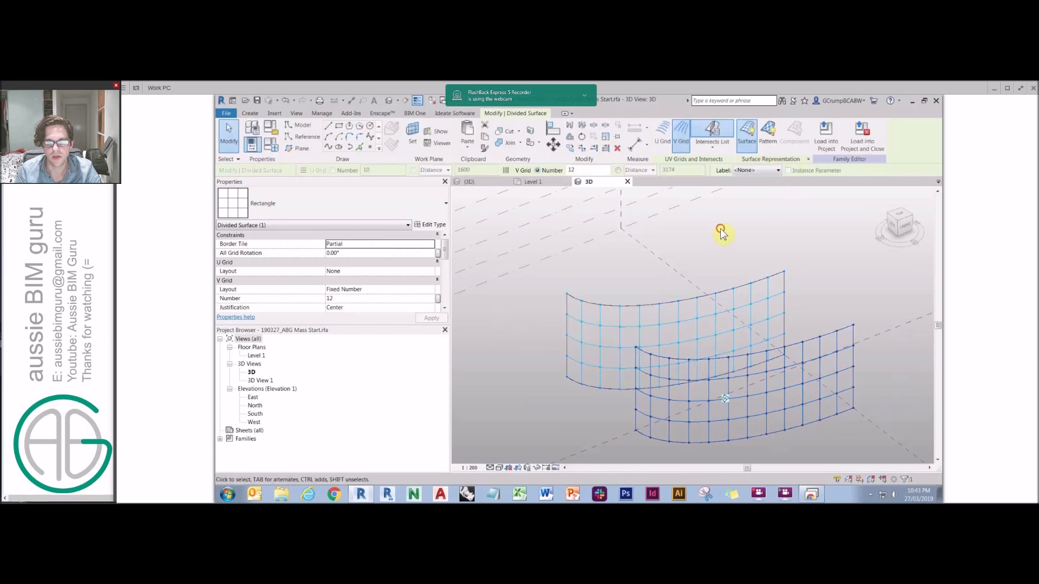
Step: Place one Glazed 190327_ABG QuadPanel Done component on the four nodes of a grid cell in the northern divided surface
left_click(471, 135)
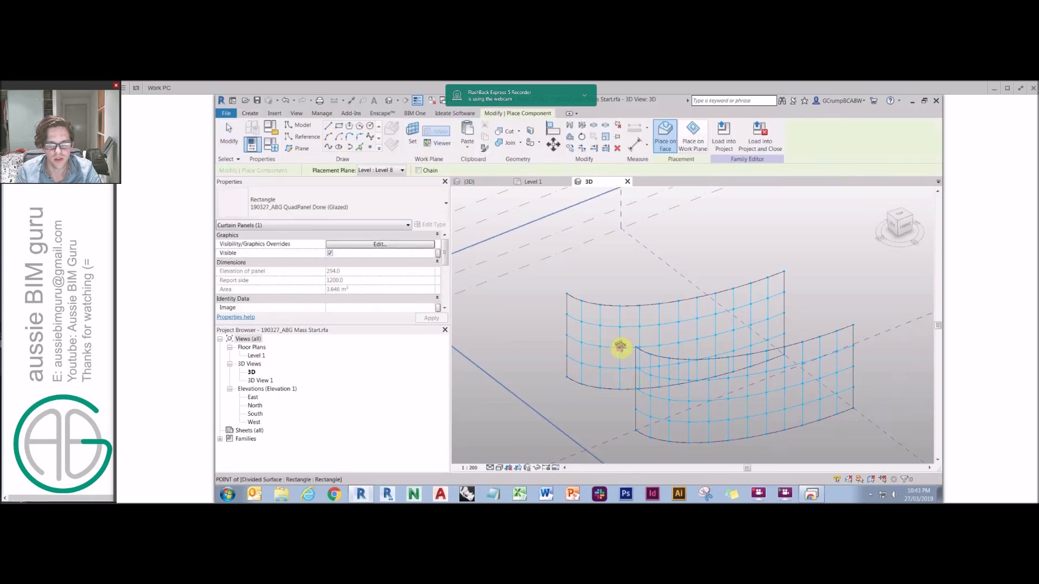
left_click(640, 325)
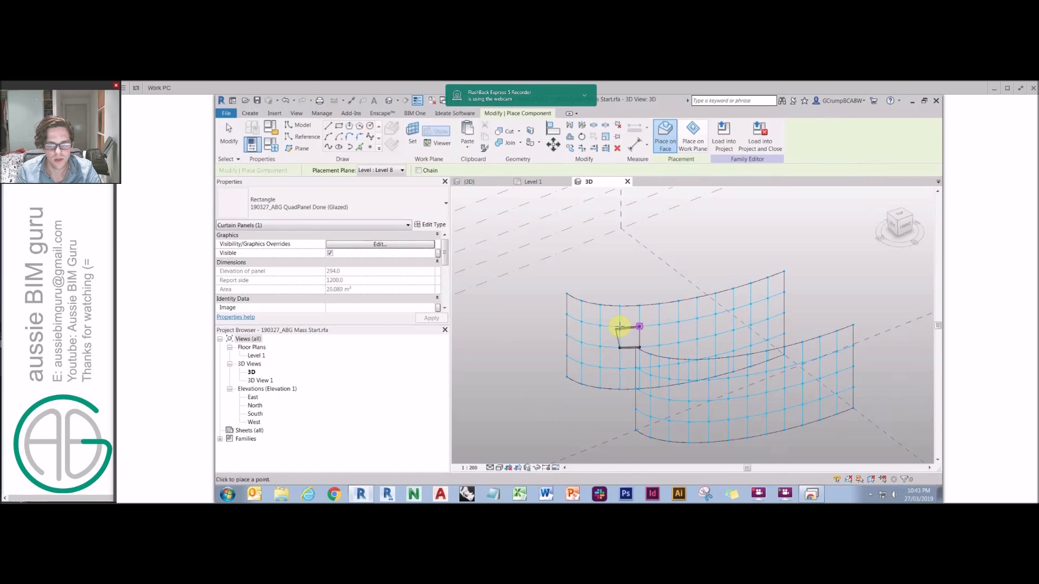
left_click(641, 289)
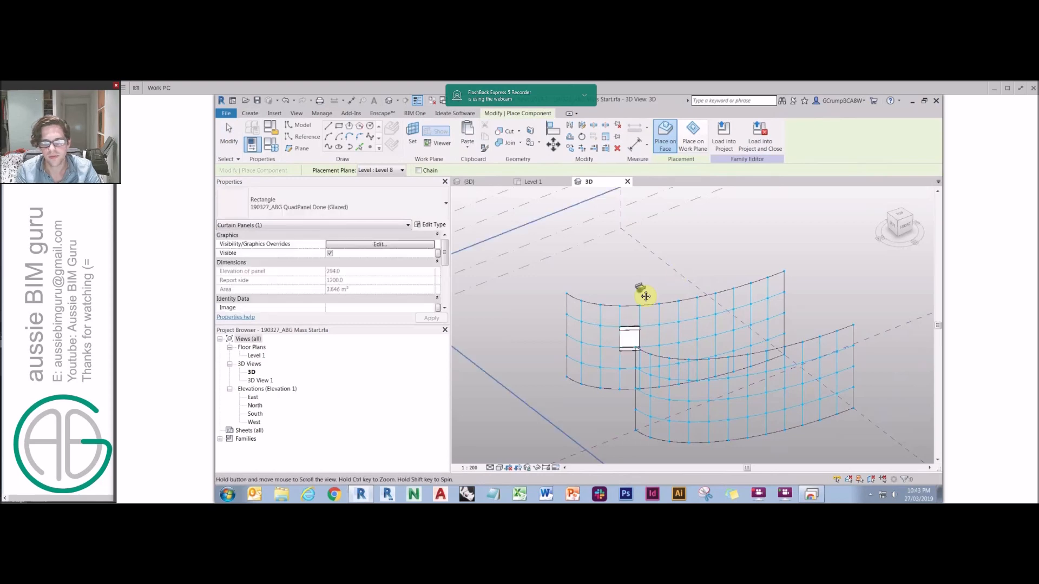
key("Escape")
scroll(631, 327, "up", 3)
left_click(631, 326)
middle_click_drag(689, 326, 647, 260, "shift")
scroll(651, 331, "down", 3)
key("Escape")
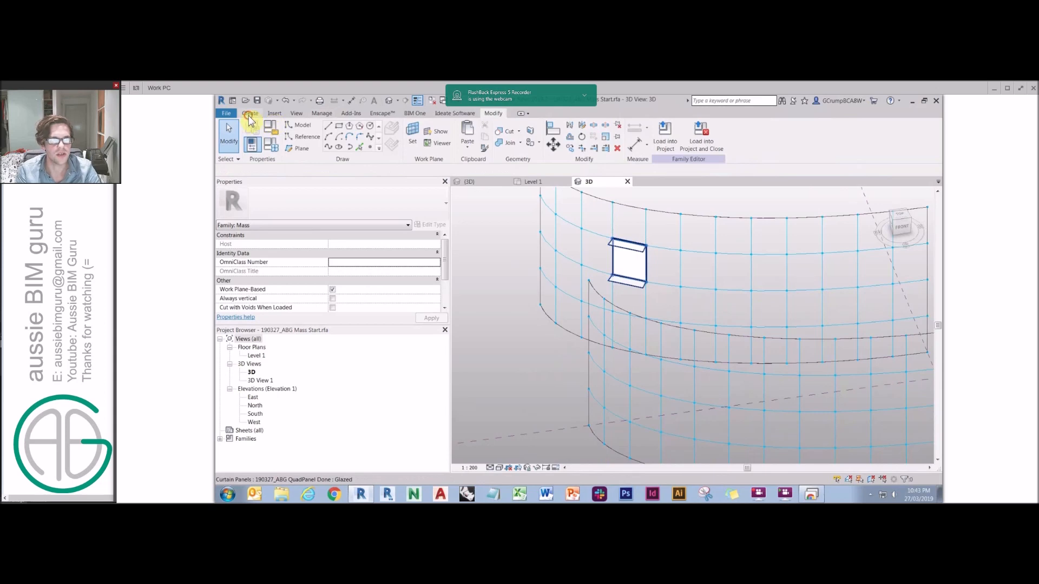
Step: Try to place a second quad panel on four nodes of the southern divided surface, and undo it
left_click(250, 113)
left_click(456, 143)
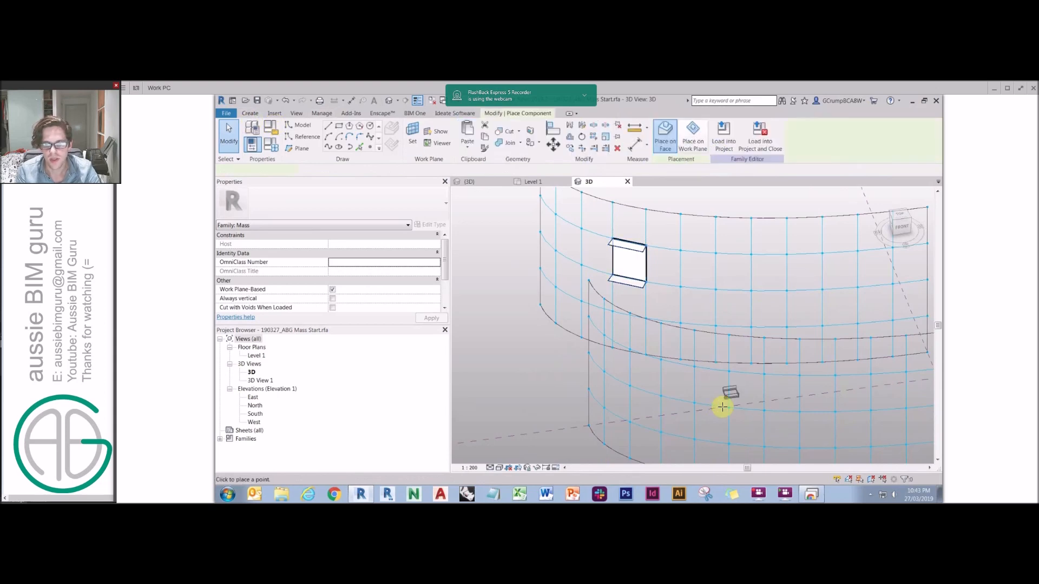
left_click(763, 410)
left_click(764, 374)
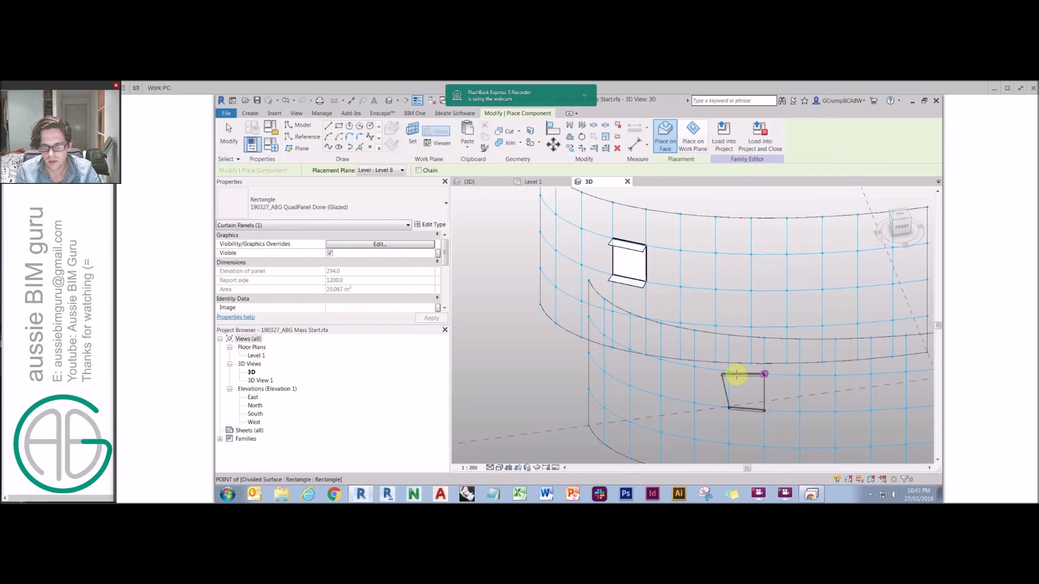
left_click(730, 372)
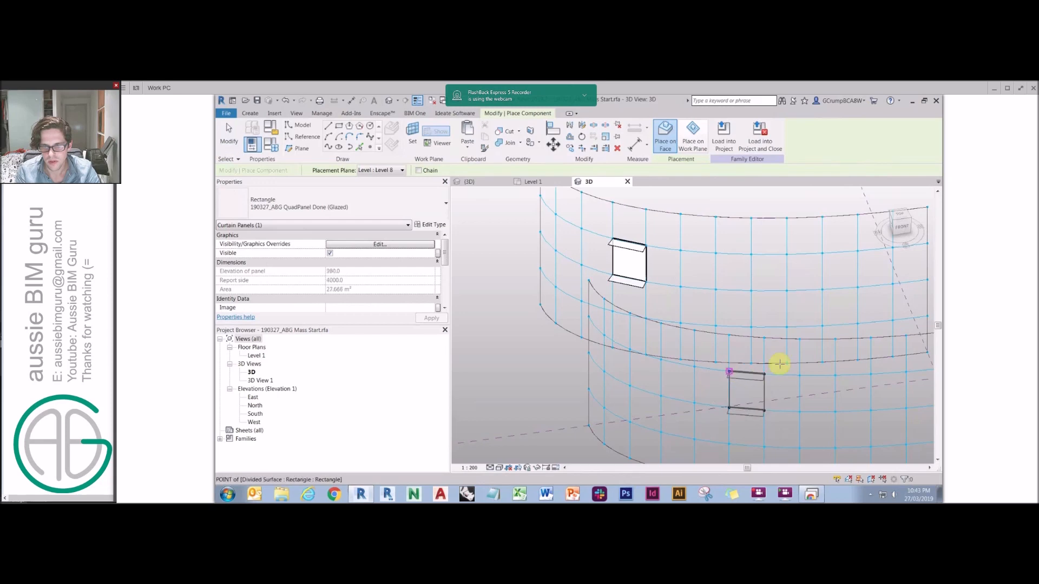
key("ctrl+z")
key("Escape")
key("Escape")
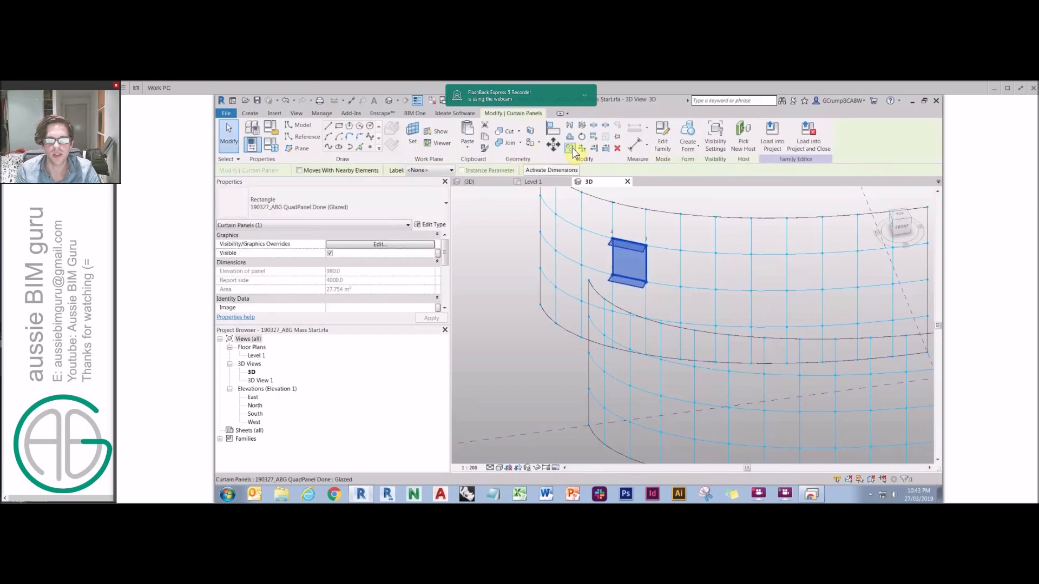
Step: Repeat the placed glazed quad panel across the whole northern divided surface
left_click(592, 137)
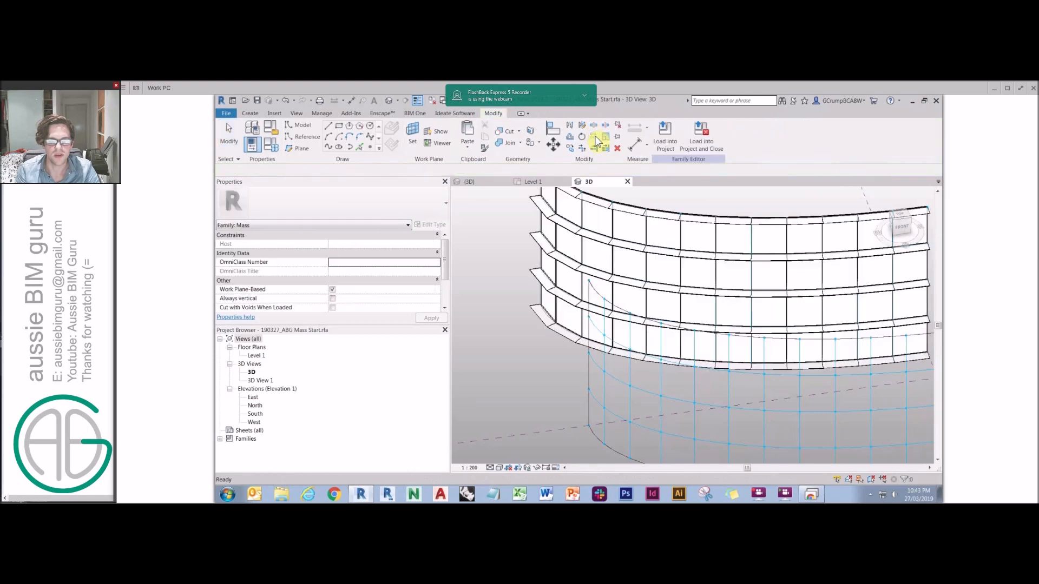
middle_click_drag(775, 263, 648, 273)
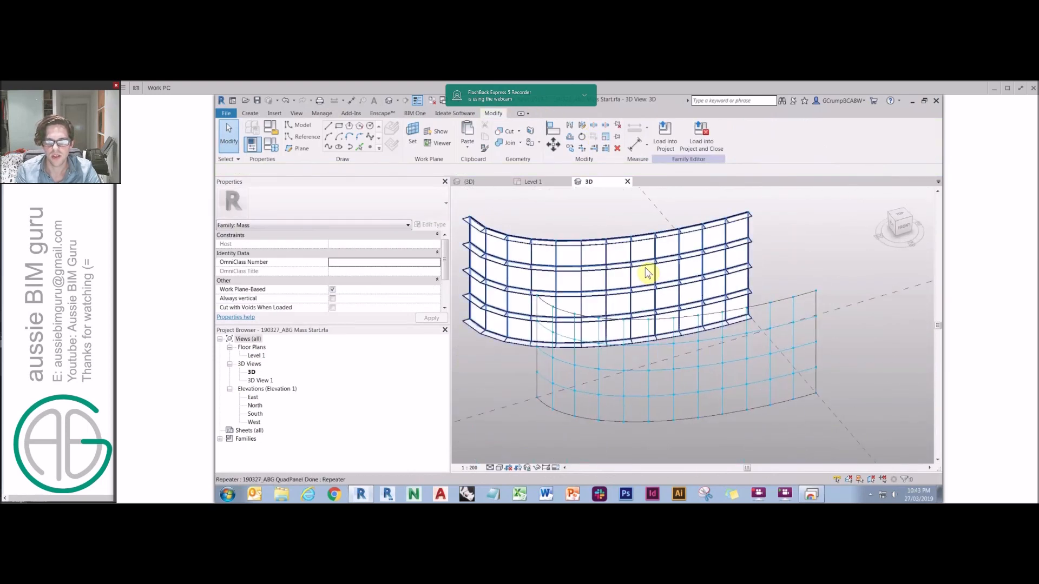
Step: Try Open factor values of 0.1, 0.3 and 0.4 on a repeated panel of the northern surface
left_click(644, 269)
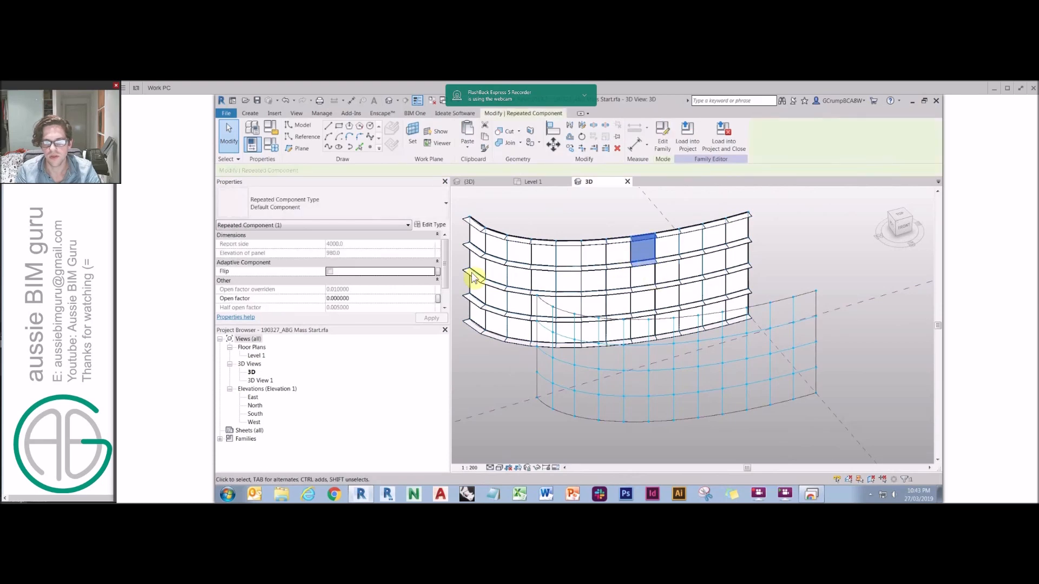
scroll(439, 287, "down", 1)
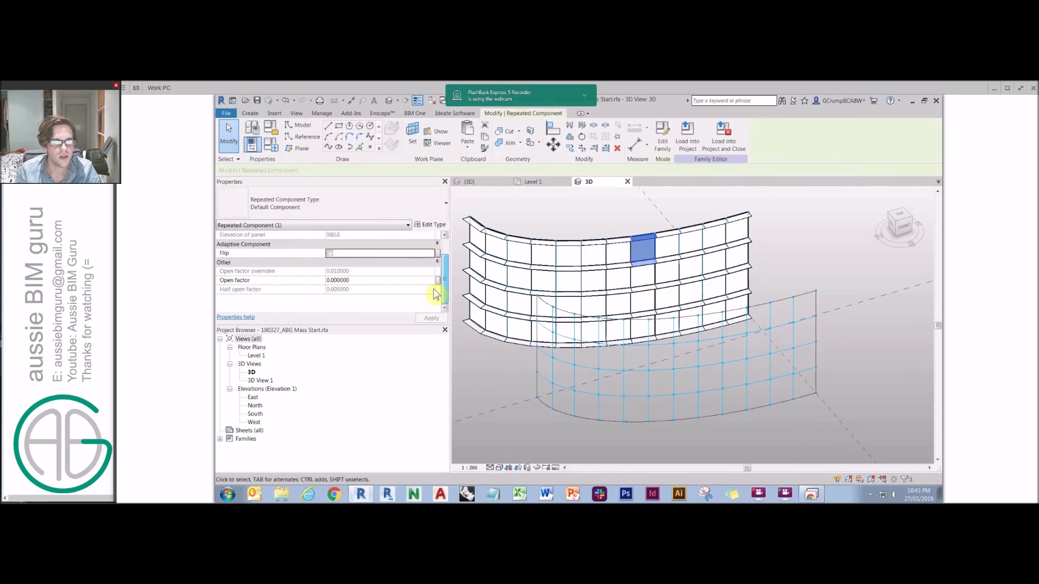
left_click(394, 278)
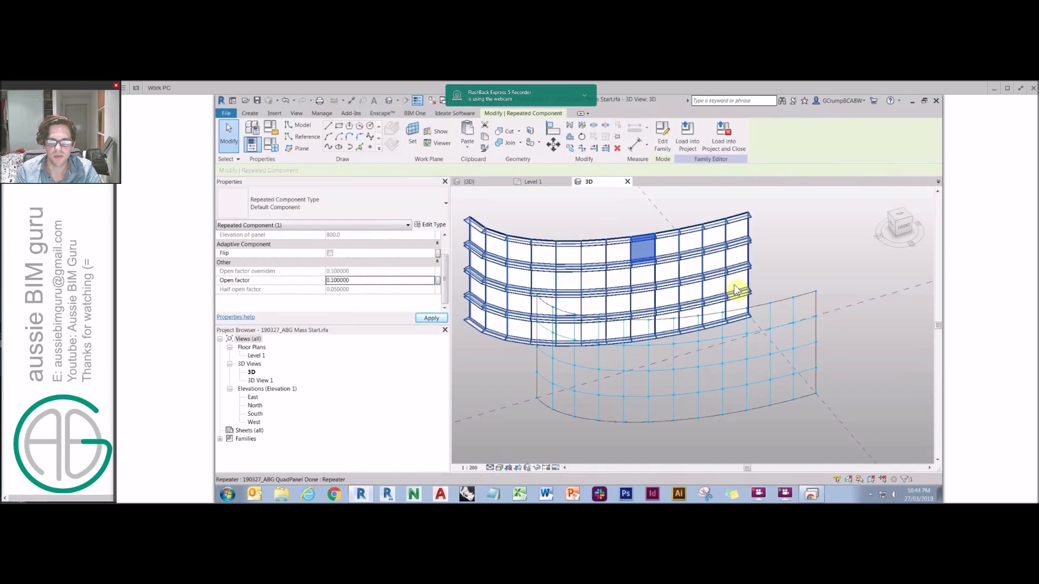
left_click(379, 282)
type("3")
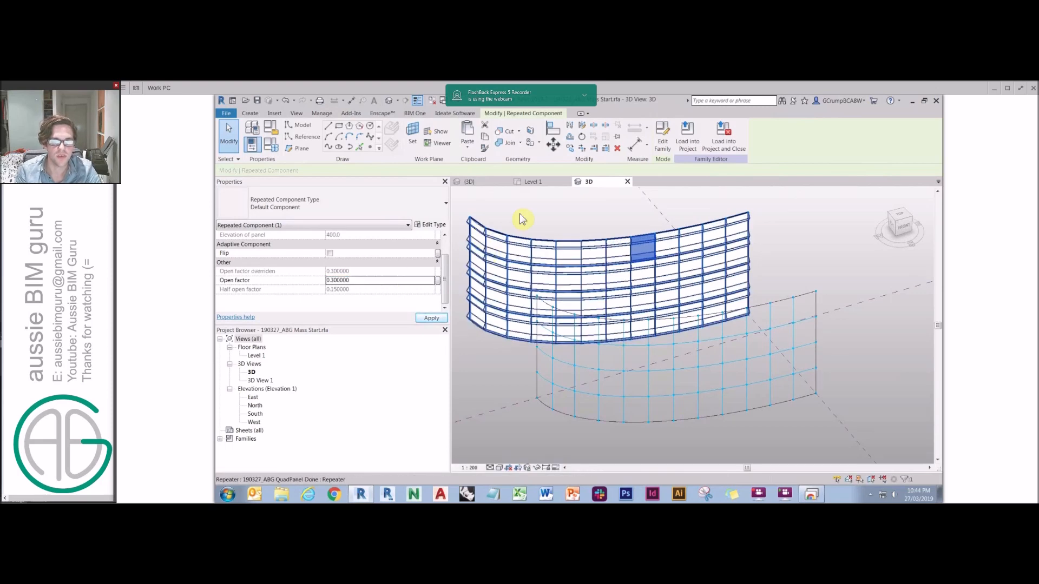
left_click(389, 283)
type(".4")
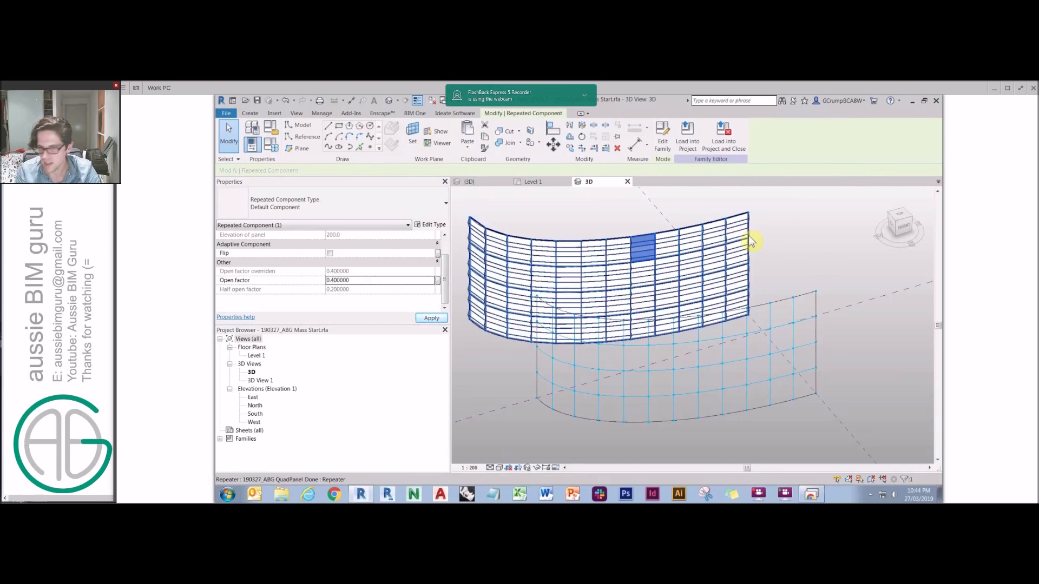
Step: Delete the repeater of quad panels from the northern divided surface
left_click(769, 240)
middle_click_drag(768, 238, 761, 258, "shift")
left_click(568, 266)
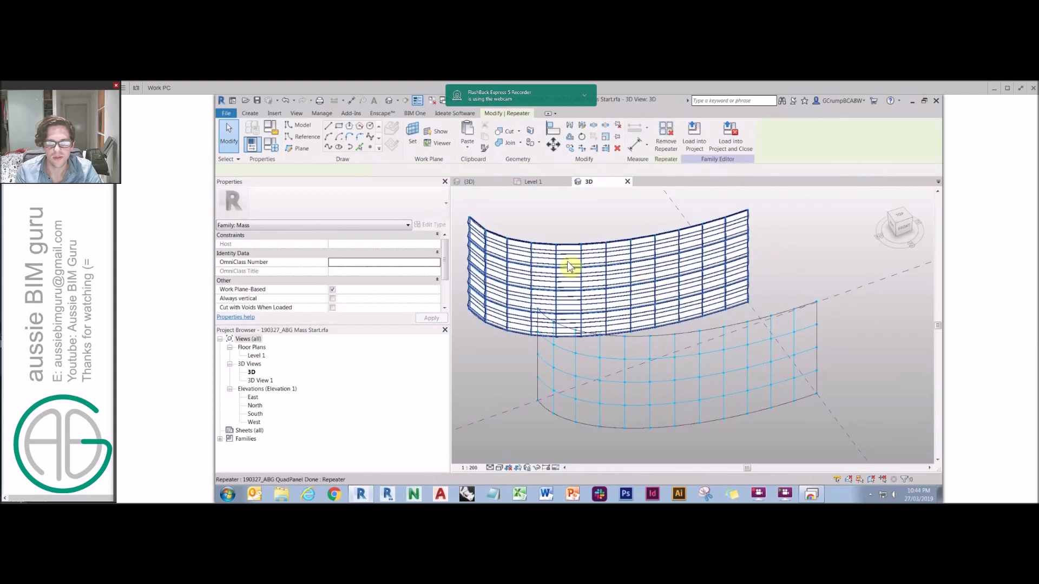
key("Delete")
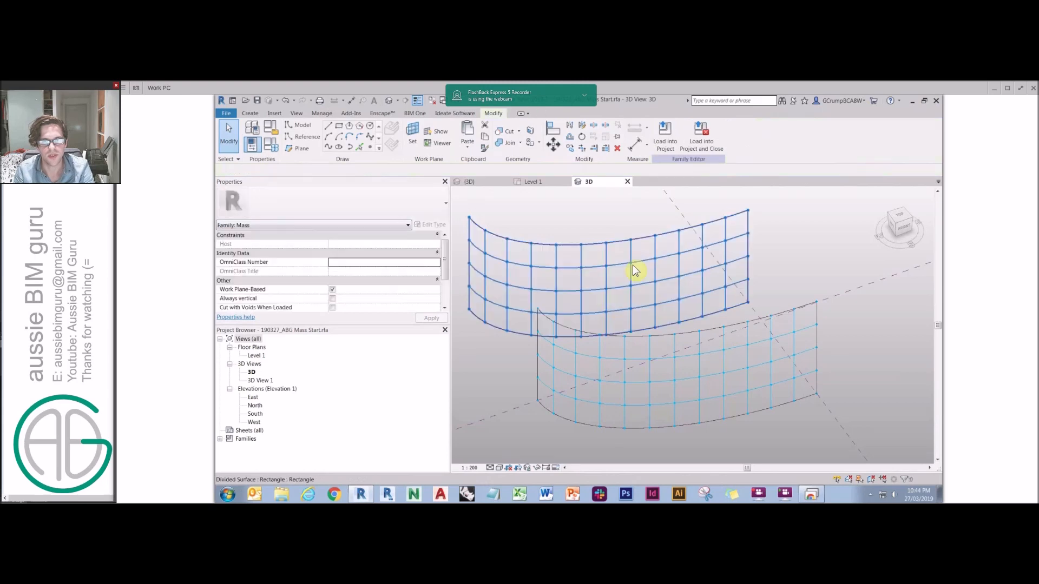
Step: Apply the 190327_ABG QuadPanel Done (Solid) panel to the northern divided surface
left_click(632, 266)
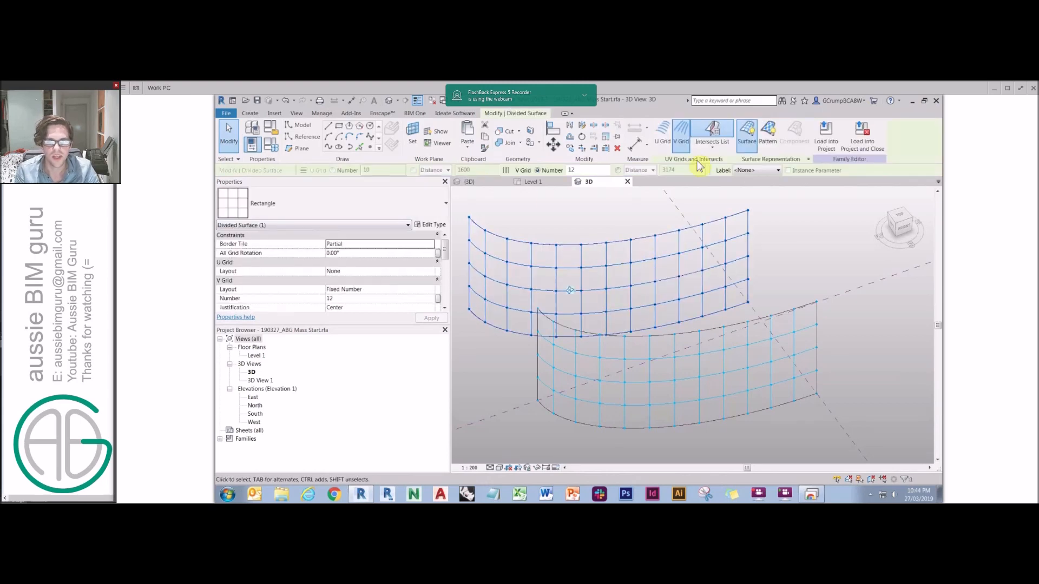
left_click(341, 209)
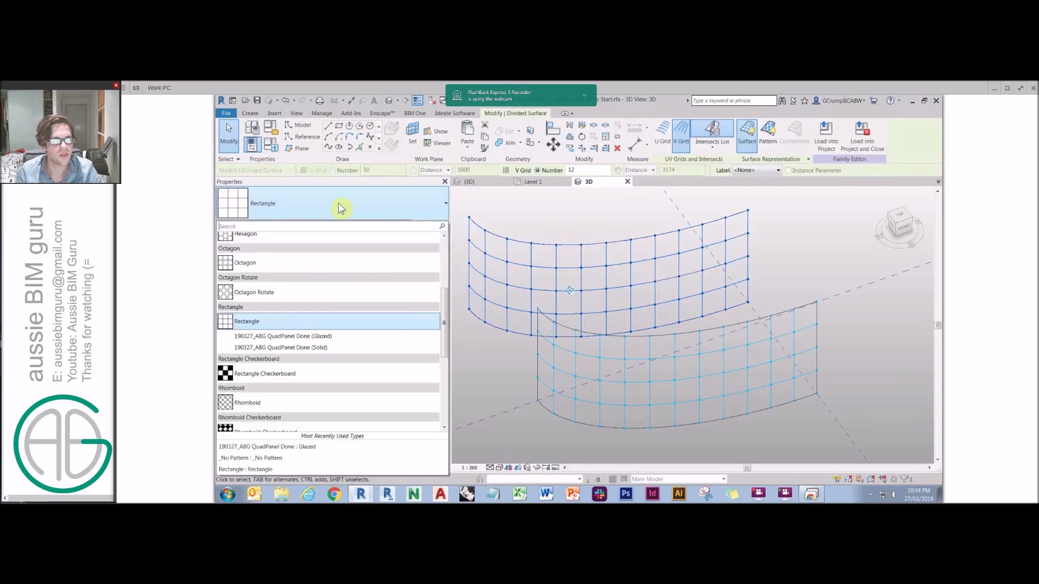
left_click(308, 348)
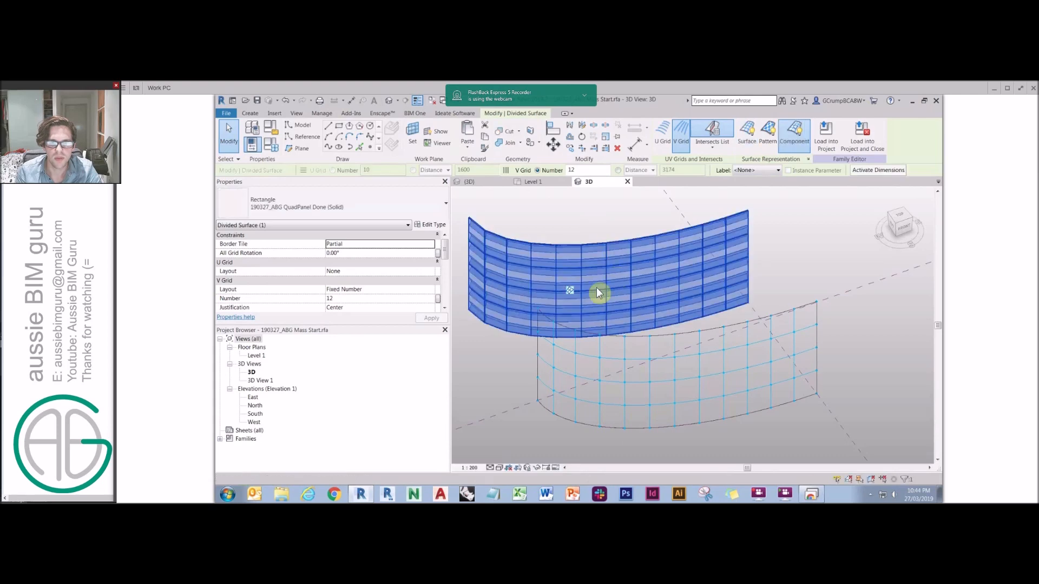
scroll(612, 223, "up", 2)
middle_click_drag(624, 217, 620, 215, "shift")
left_click(620, 216)
scroll(622, 217, "down", 1)
mouse_move(719, 234)
middle_mouse_down("shift")
mouse_move(528, 231)
mouse_move(699, 233)
middle_mouse_up("shift")
scroll(546, 225, "up", 3)
scroll(699, 233, "down", 3)
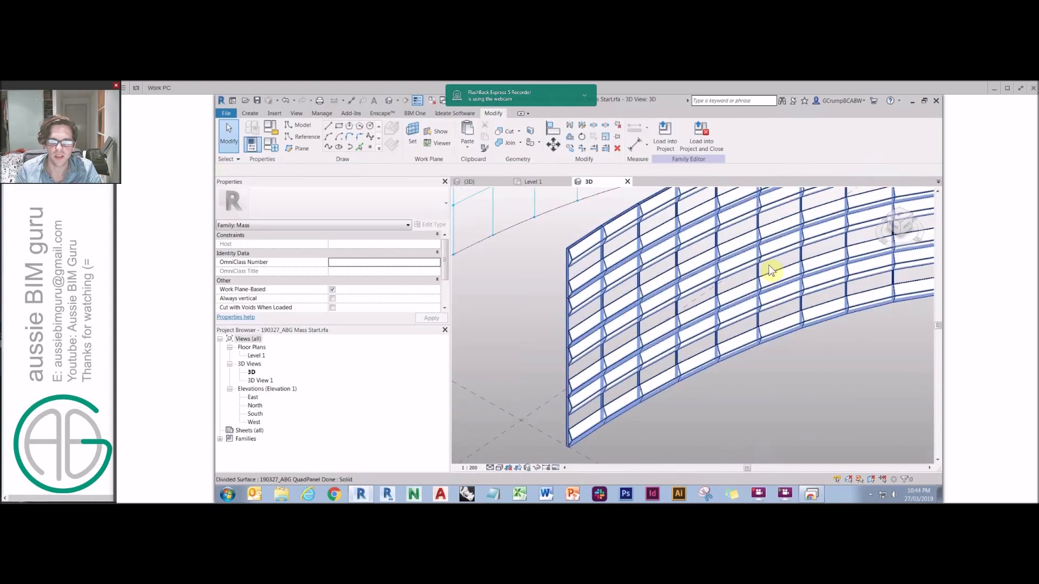
Step: Apply the 190327_ABG QuadPanel Done (Solid) panel to the southern divided surface
middle_click_drag(723, 322, 615, 257, "shift")
scroll(627, 303, "down", 2)
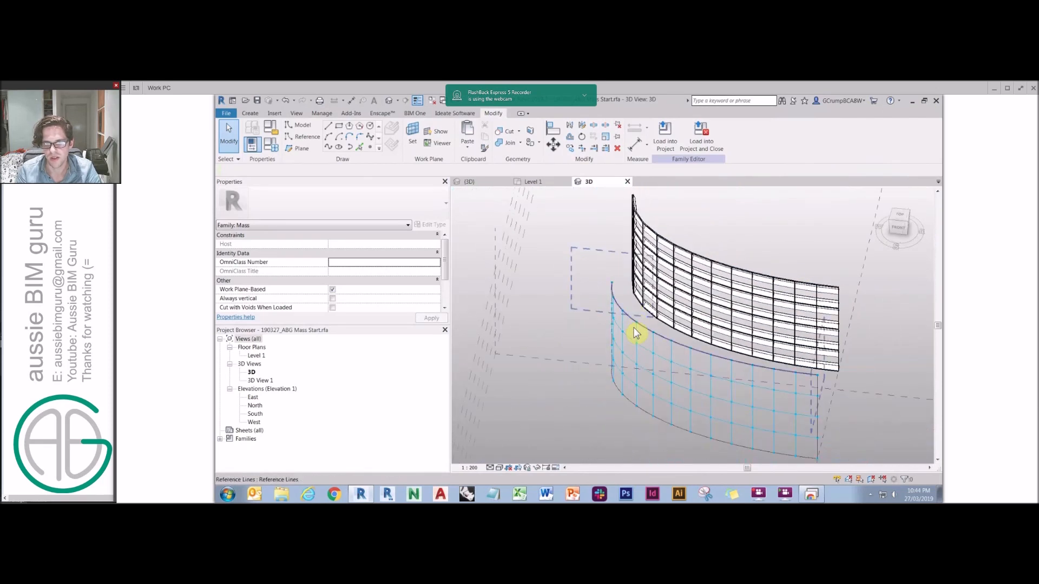
left_click(637, 342)
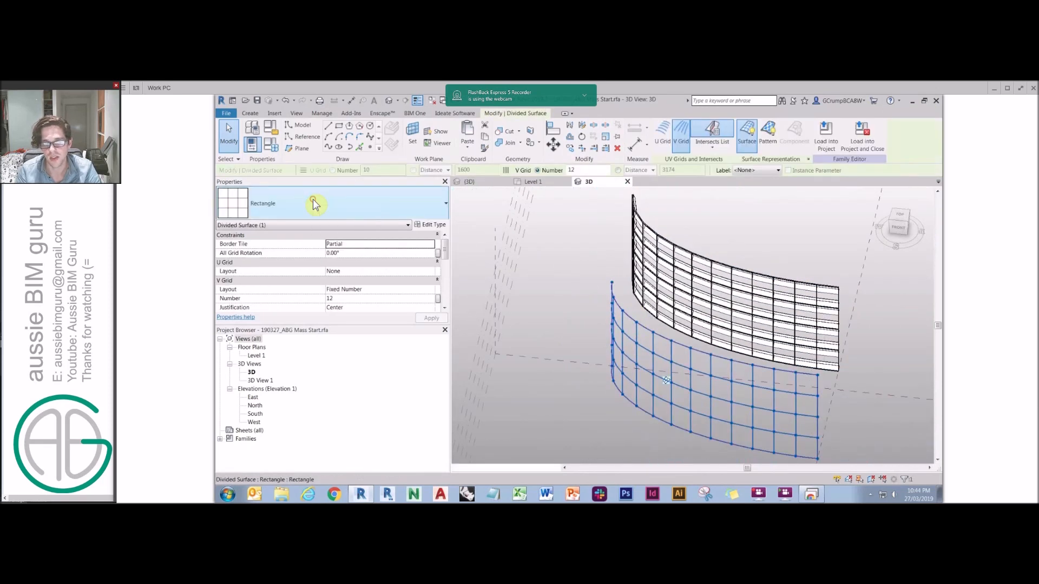
left_click(313, 199)
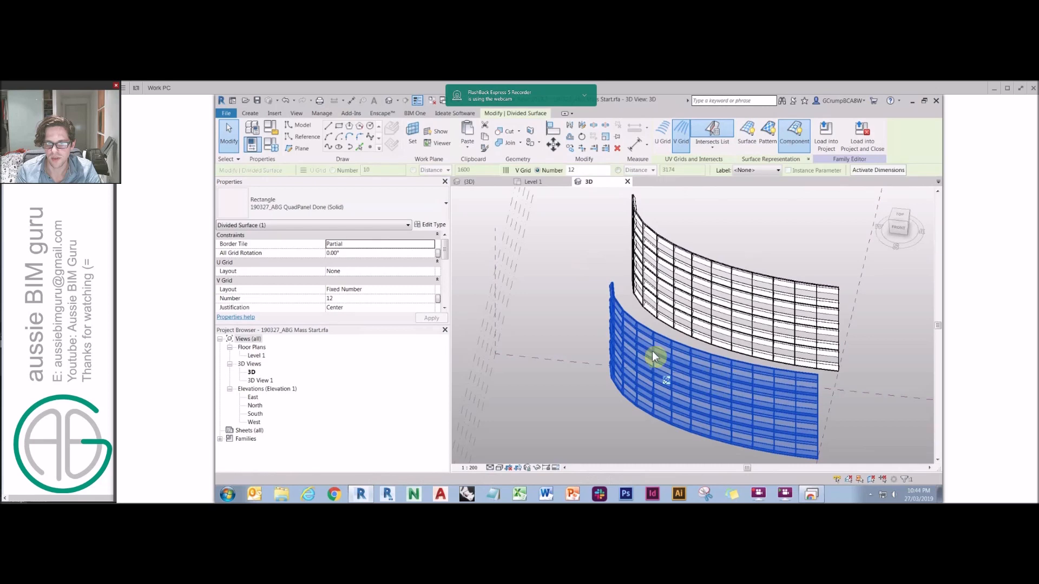
scroll(623, 293, "up", 5)
left_click(563, 238)
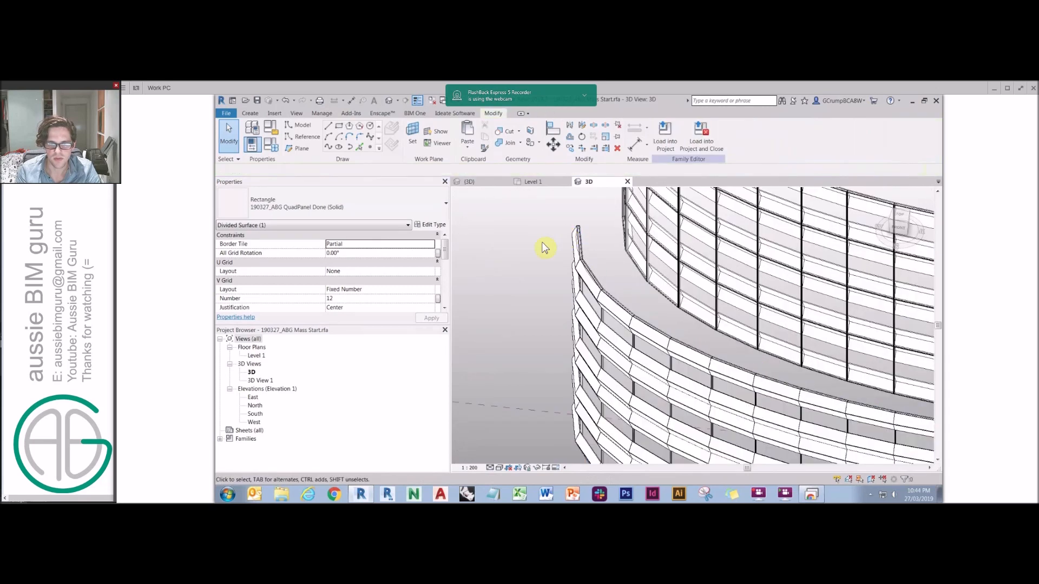
scroll(752, 306, "down", 4)
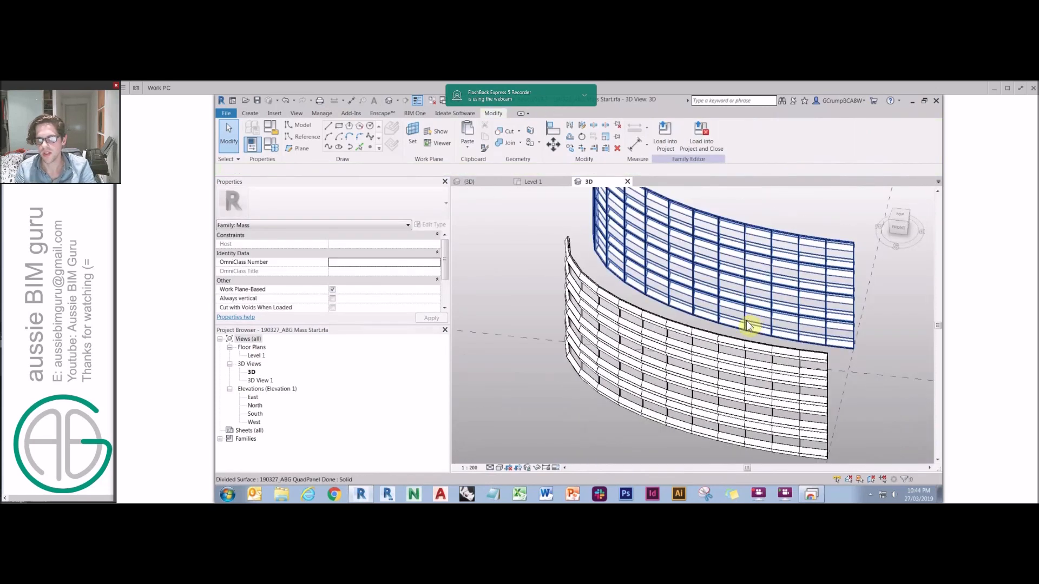
Step: Delete the northern panelled surface, including the form instances that depend on it
left_click(725, 328)
key("Delete")
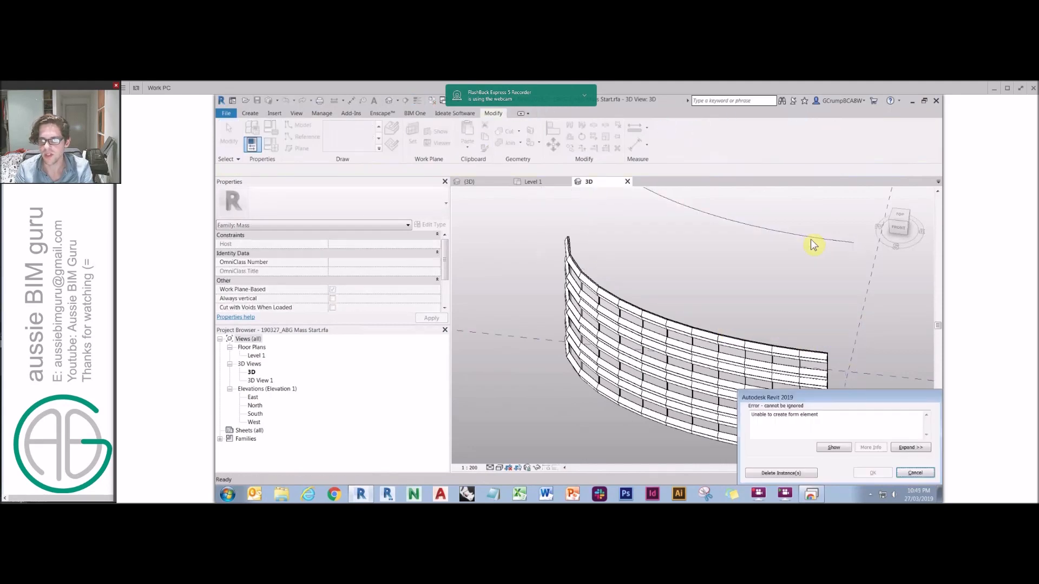
left_click(793, 474)
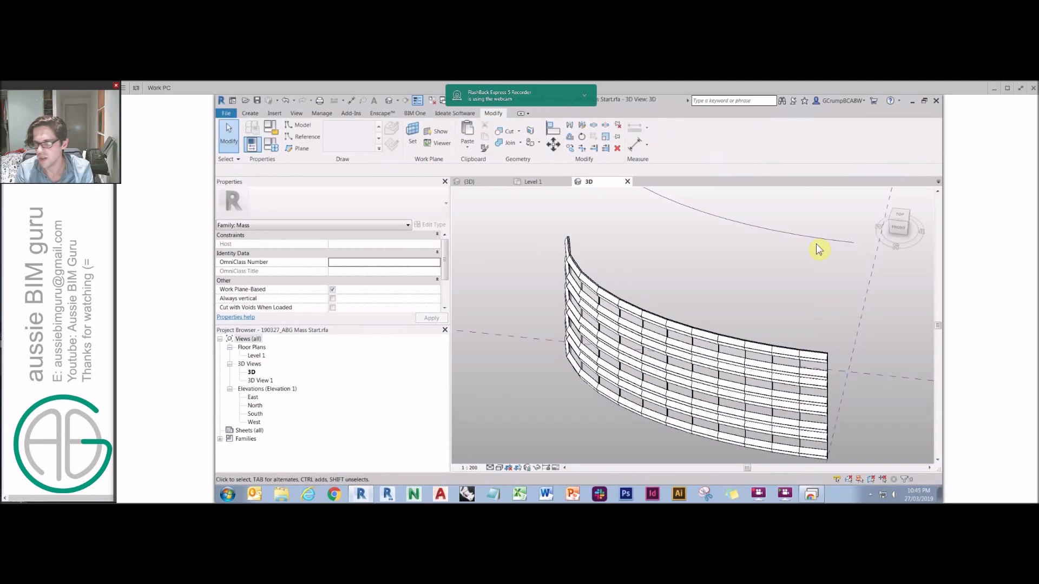
Step: Set the Open factor of a single top-row panel near the western end of the remaining surface to 0.2
scroll(746, 263, "down", 2)
middle_click_drag(744, 262, 629, 345, "shift")
scroll(644, 338, "up", 5)
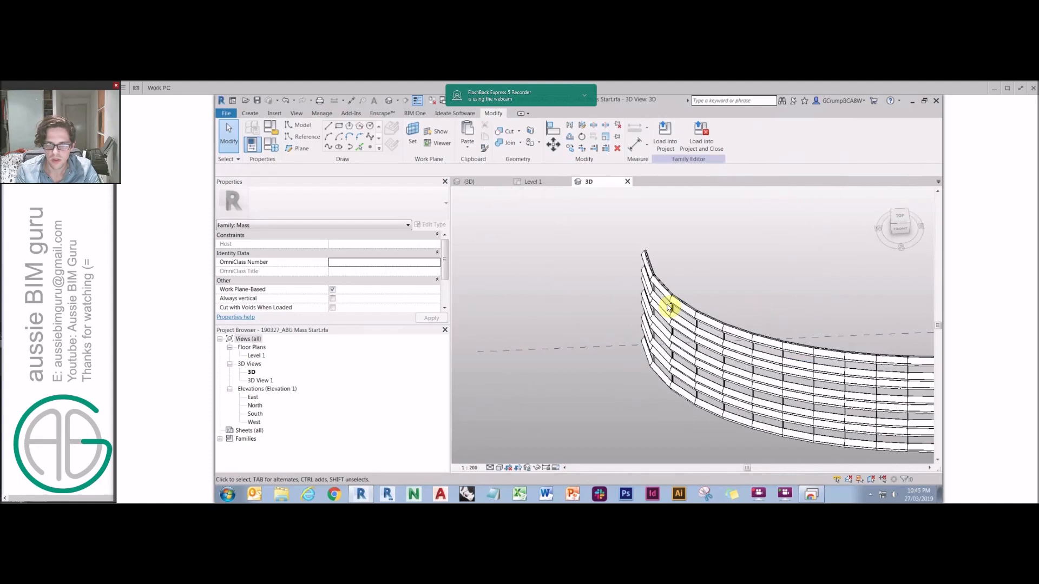
left_click(712, 293)
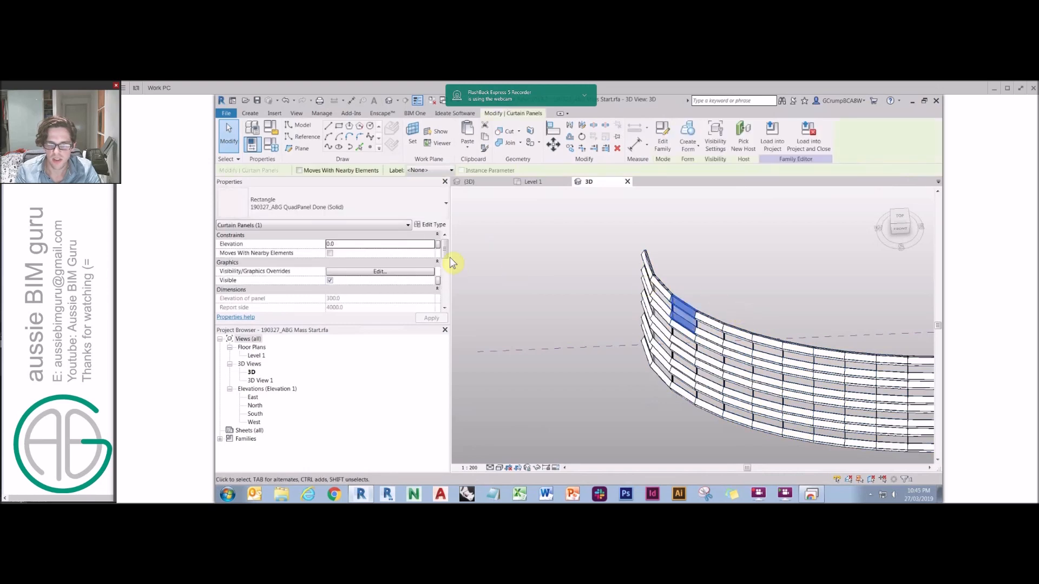
scroll(445, 260, "down", 3)
left_click(371, 273)
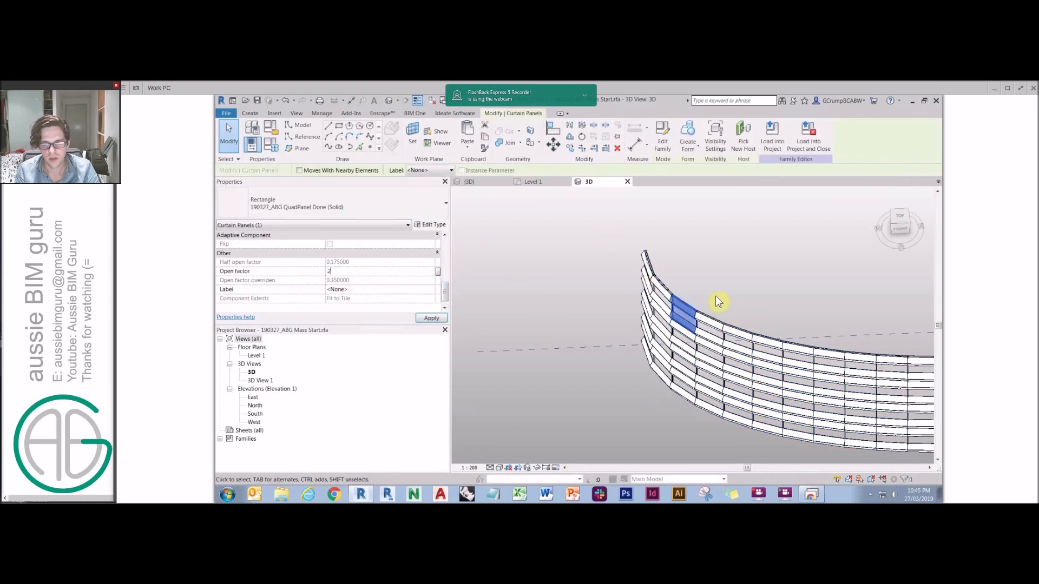
type(".2")
key("Return")
Step: Select all instances of the solid quad panel and set their Open factor to 0.3
middle_click_drag(682, 297, 724, 248, "shift")
right_click(717, 243)
mouse_move(812, 349)
left_click(837, 311)
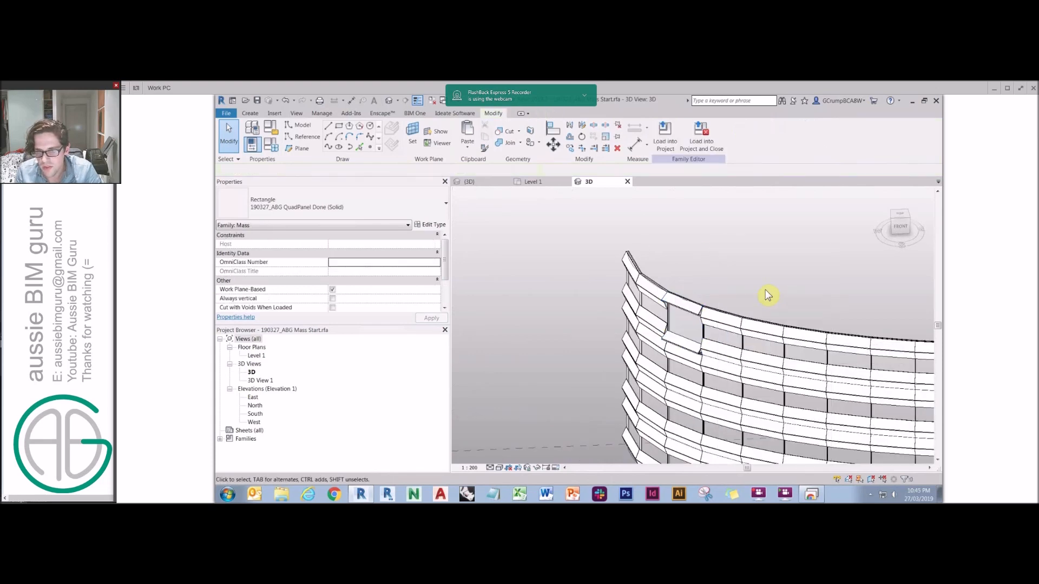
right_click(695, 318)
mouse_move(800, 368)
left_click(831, 371)
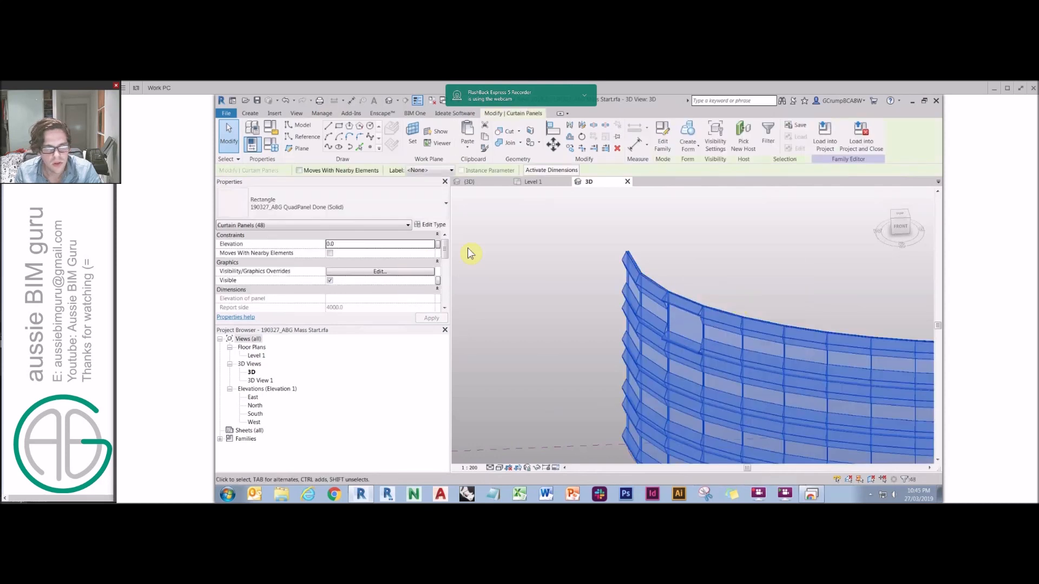
left_click_drag(446, 251, 447, 300)
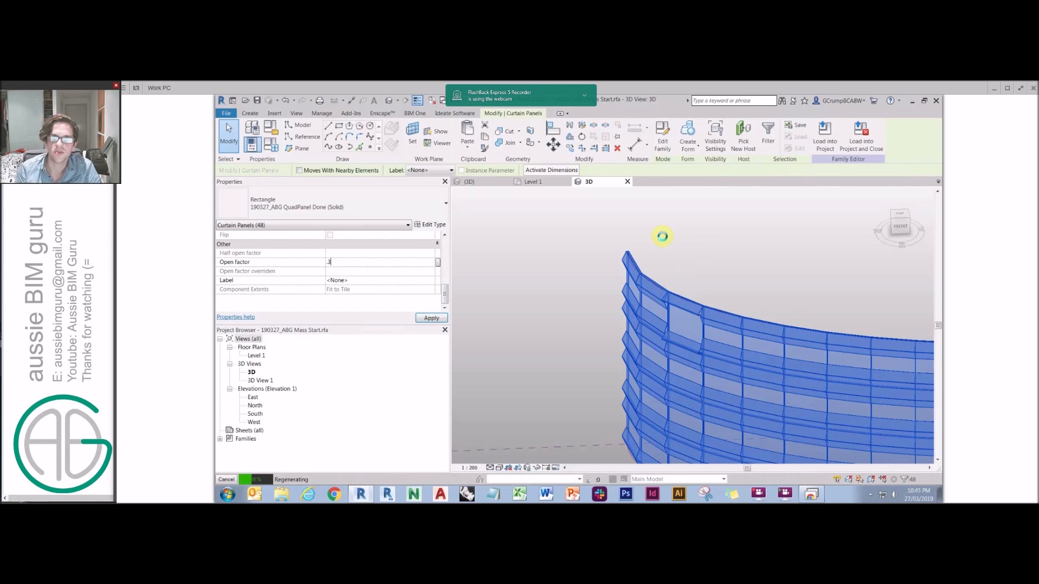
left_click(686, 264)
scroll(596, 266, "down", 3)
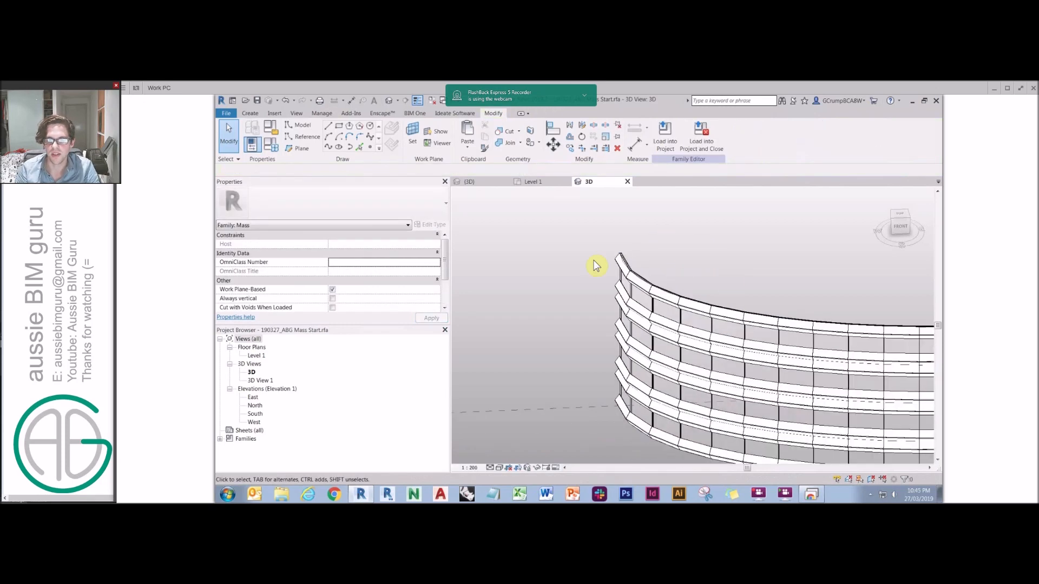
middle_click_drag(716, 254, 676, 262)
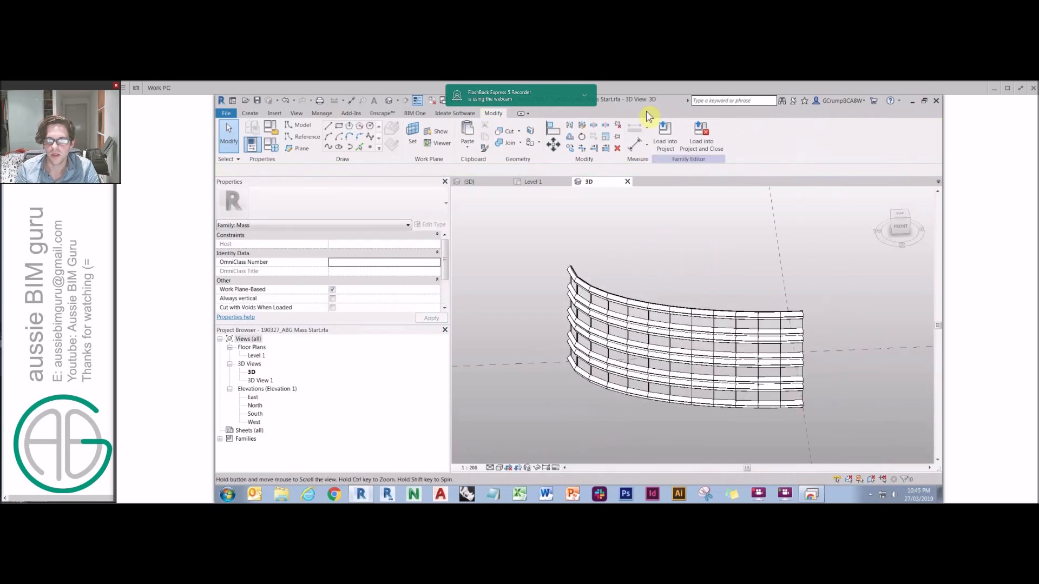
Step: Load the mass family into the project and place a 190327_ABG Mass Done instance on the Ground Floor work plane, south of the slab
left_click(666, 140)
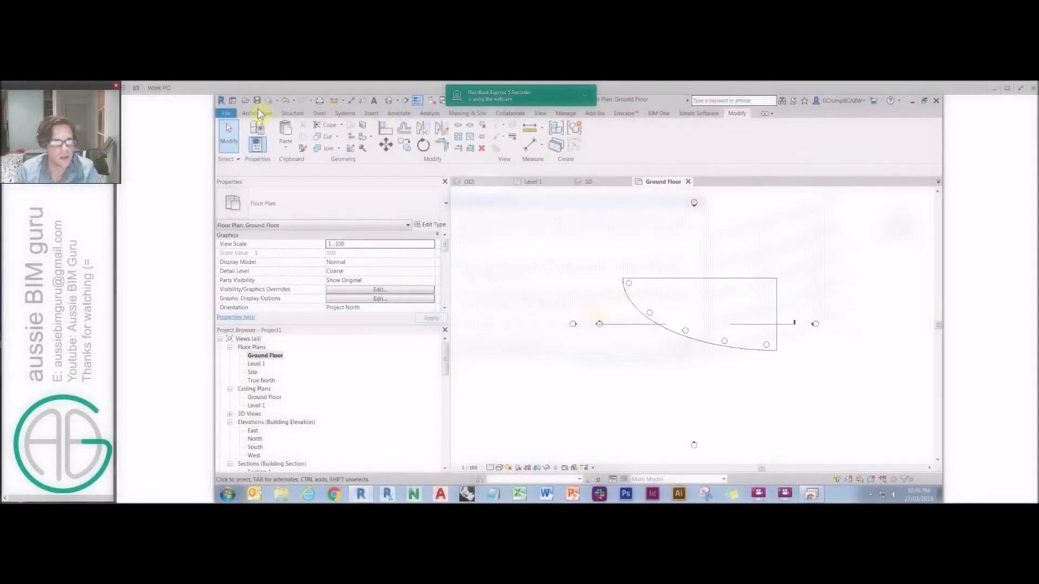
left_click(259, 113)
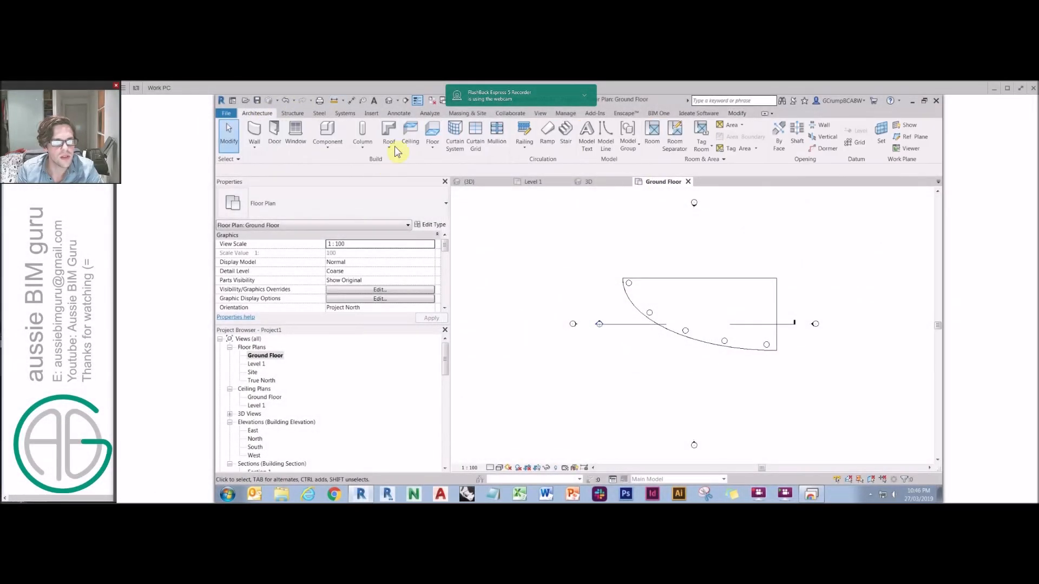
left_click(328, 145)
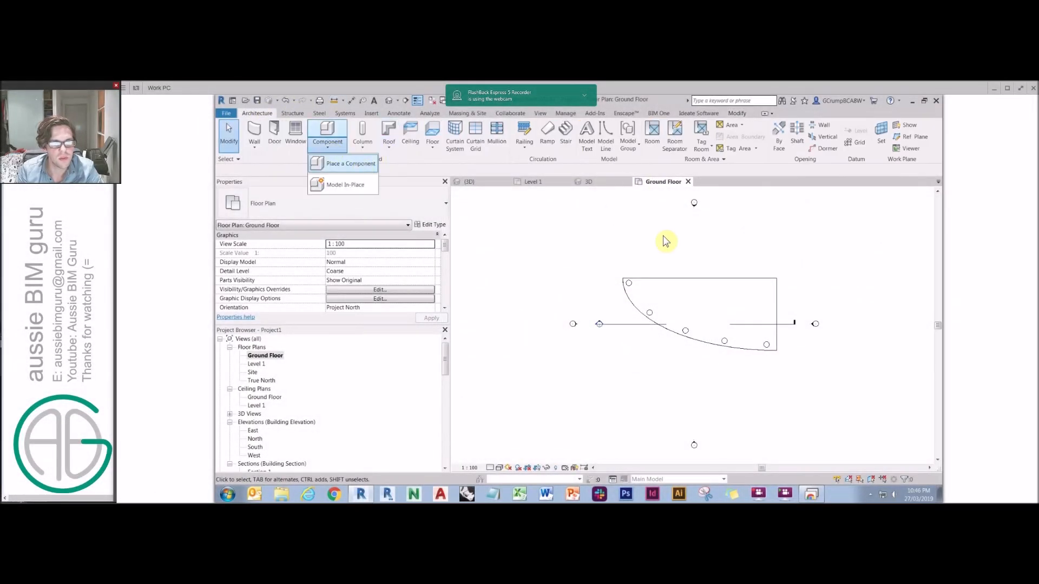
left_click(651, 220)
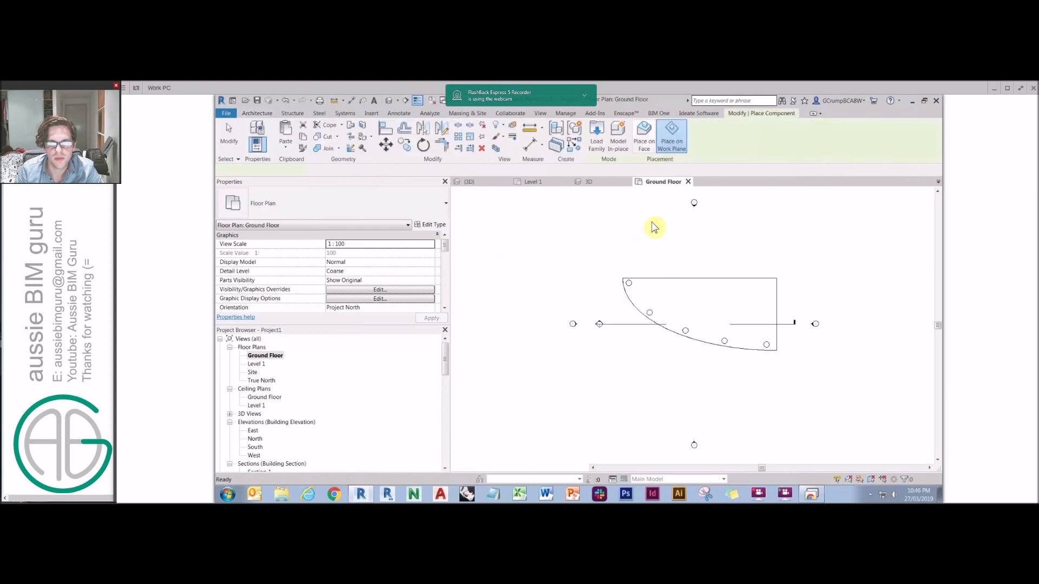
left_click(671, 139)
left_click(346, 212)
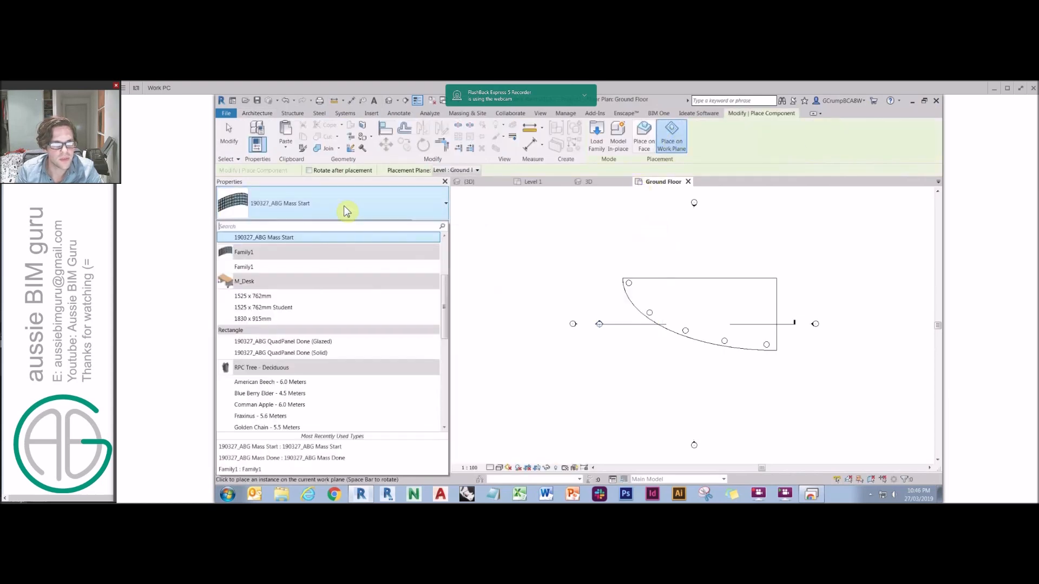
scroll(319, 257, "up", 2)
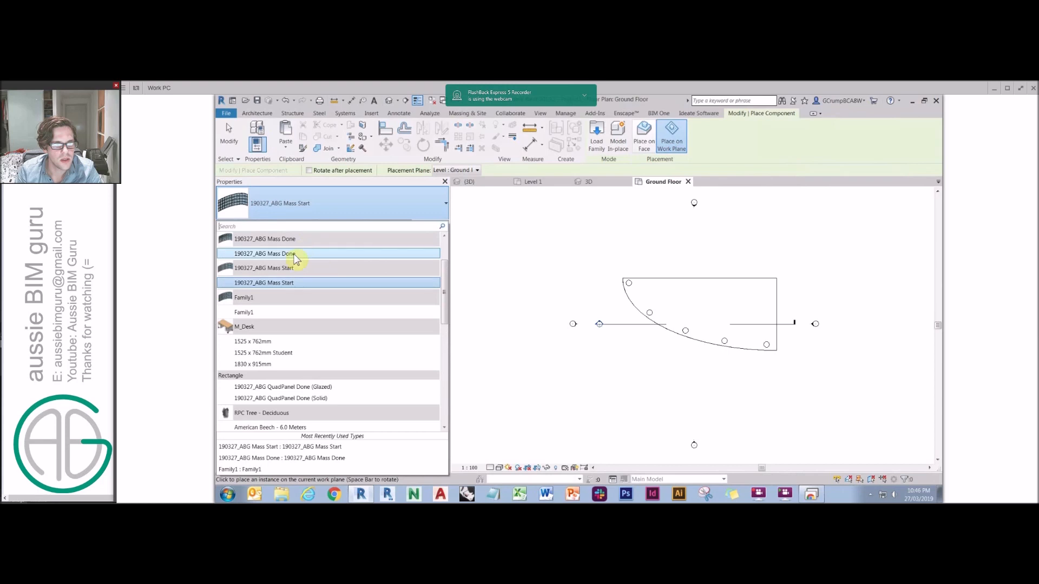
left_click(295, 255)
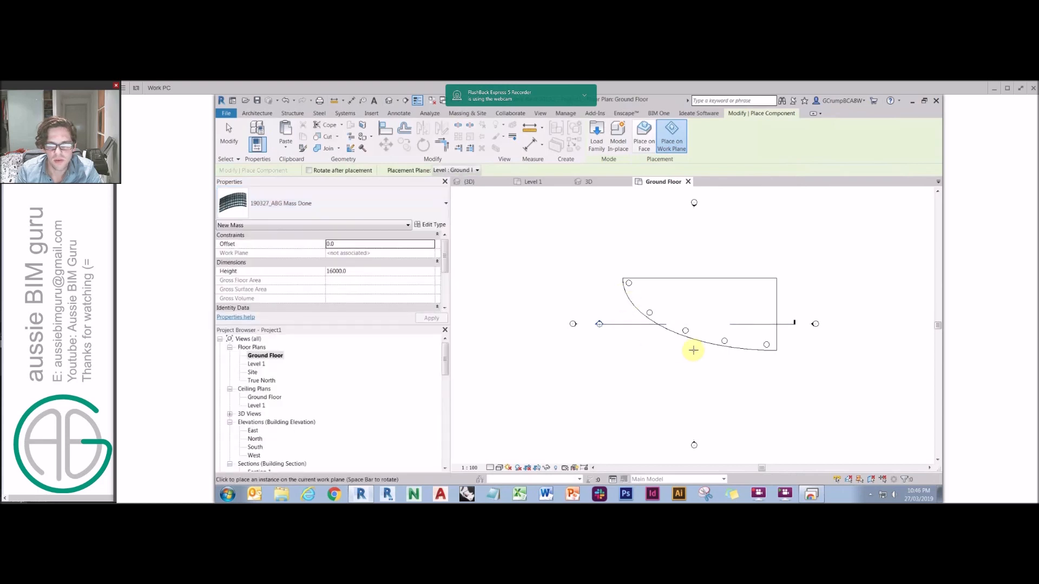
left_click(467, 172)
left_click(468, 176)
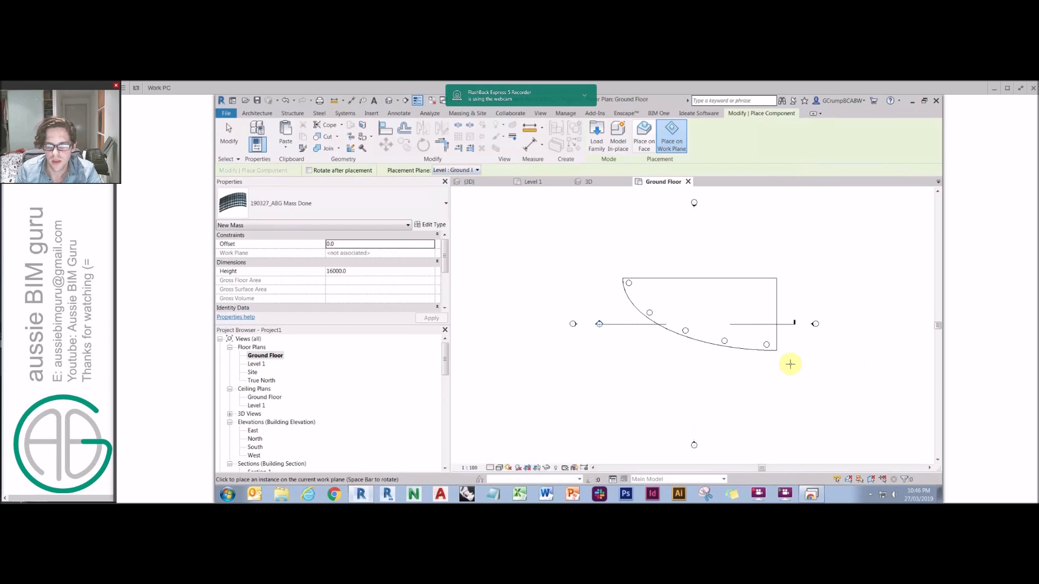
left_click(692, 352)
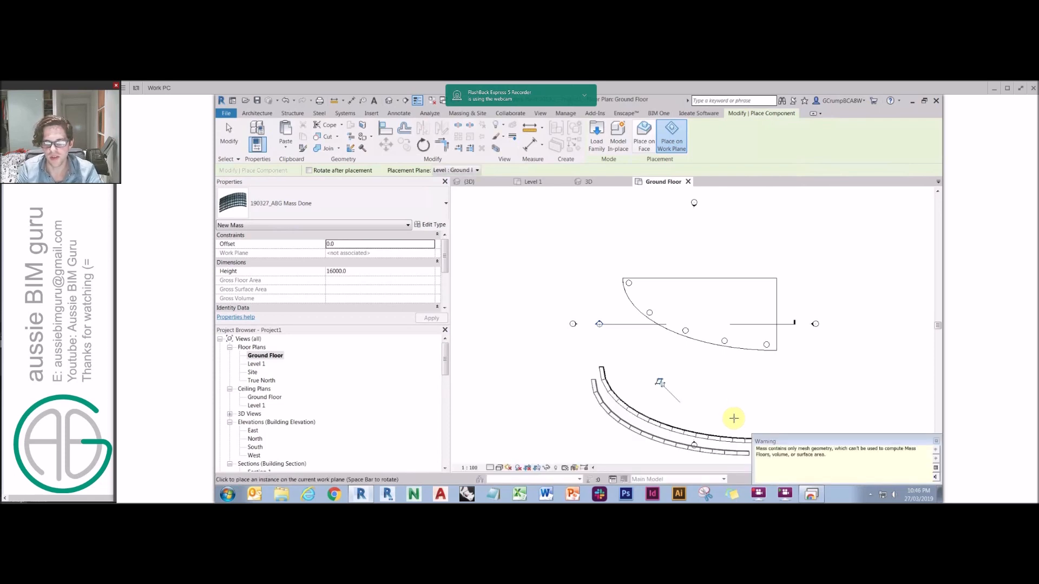
key("Escape")
Step: Move the placed mass by its inner eastern end corner onto the slab's southeastern corner, aligning it with the curved slab edge
left_click(745, 436)
scroll(761, 430, "up", 1)
middle_click_drag(760, 431, 721, 405)
scroll(723, 410, "up", 5)
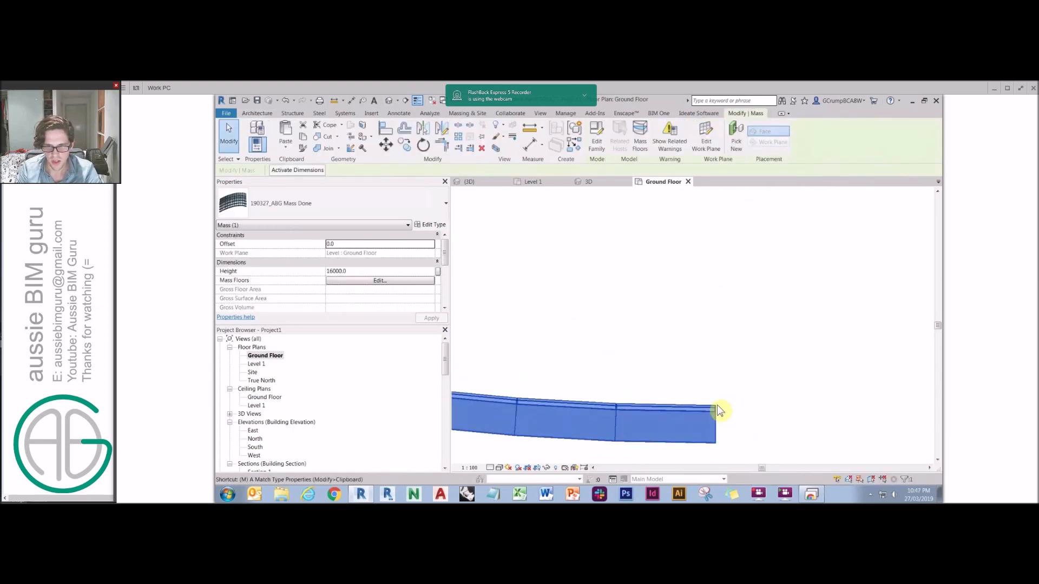
key("v")
left_click(716, 407)
scroll(717, 407, "down", 2)
middle_click_drag(712, 333, 773, 281)
left_click(786, 287)
scroll(816, 316, "down", 3)
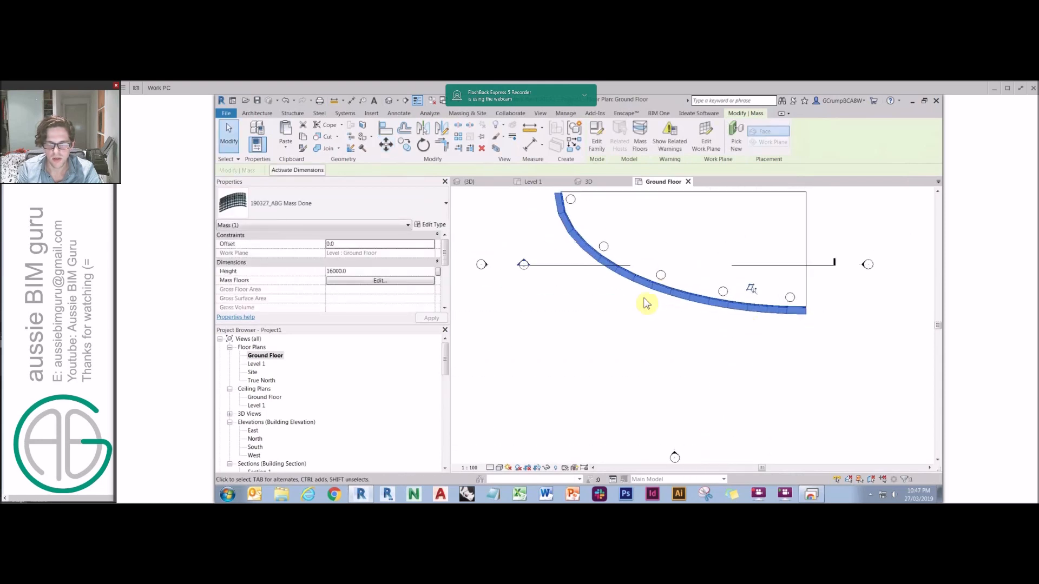
middle_click_drag(646, 304, 650, 372)
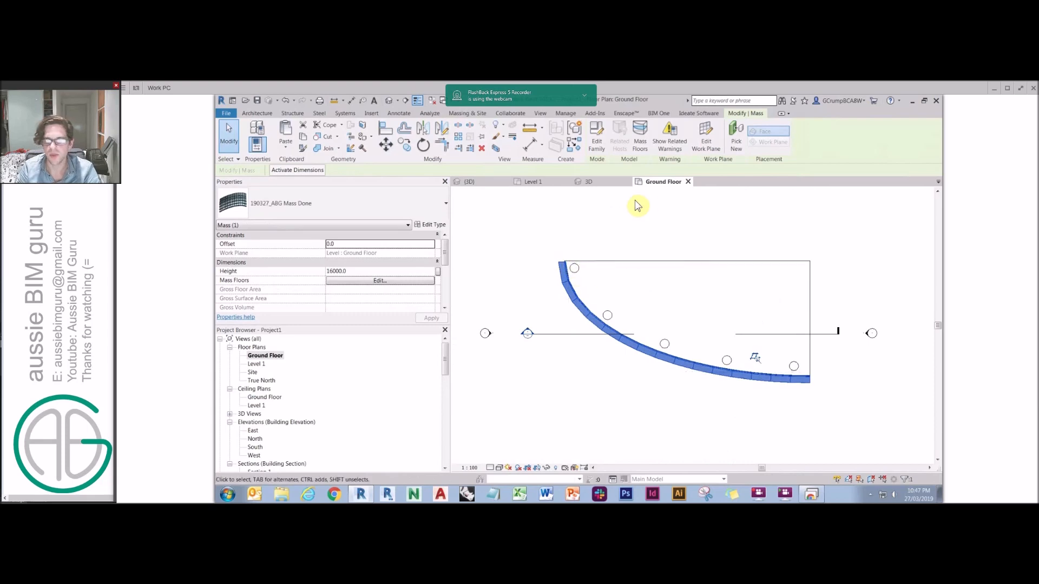
Step: Open the project's 3D view and examine the facade mass against the floors, including the Open factor properties of a lower end panel
left_click(389, 102)
middle_click_drag(800, 336, 806, 303, "shift")
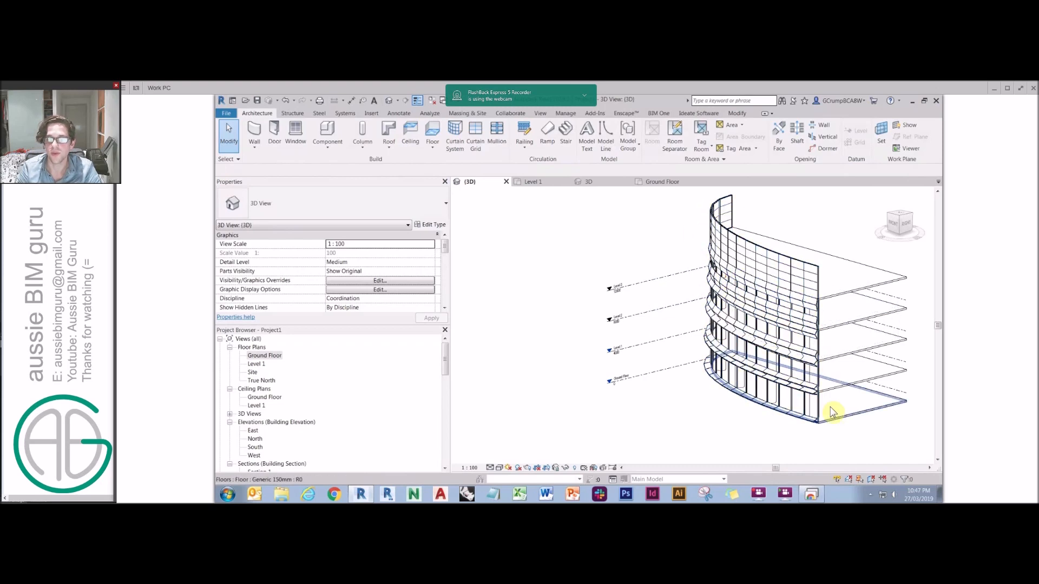
scroll(821, 416, "up", 5)
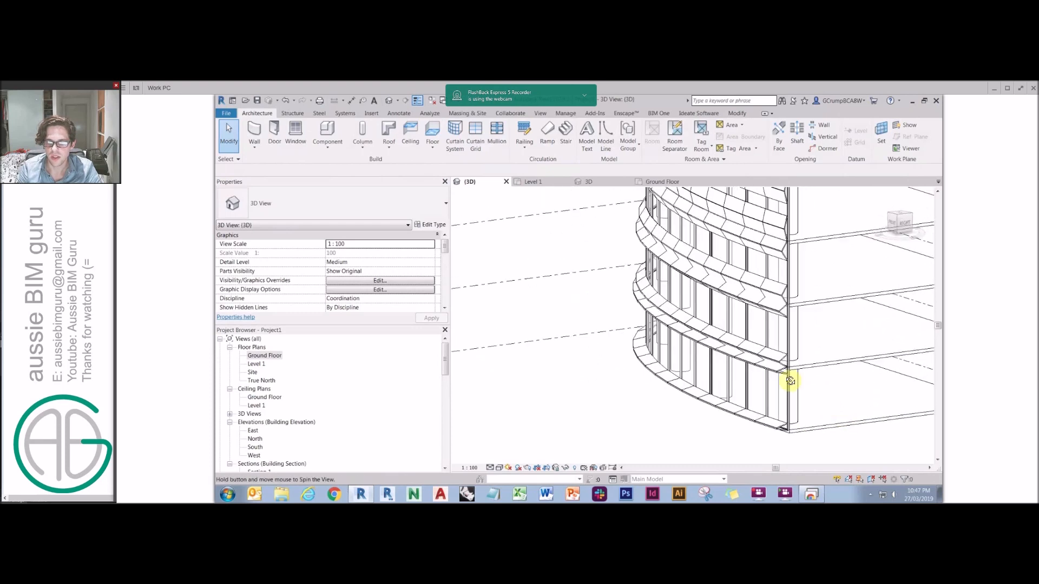
scroll(746, 368, "up", 4)
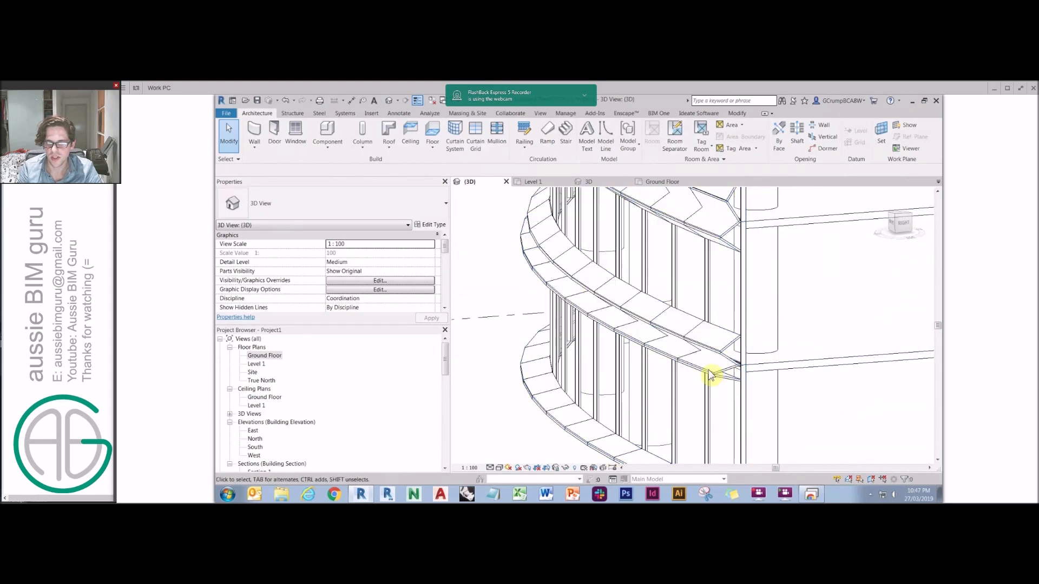
key("Tab")
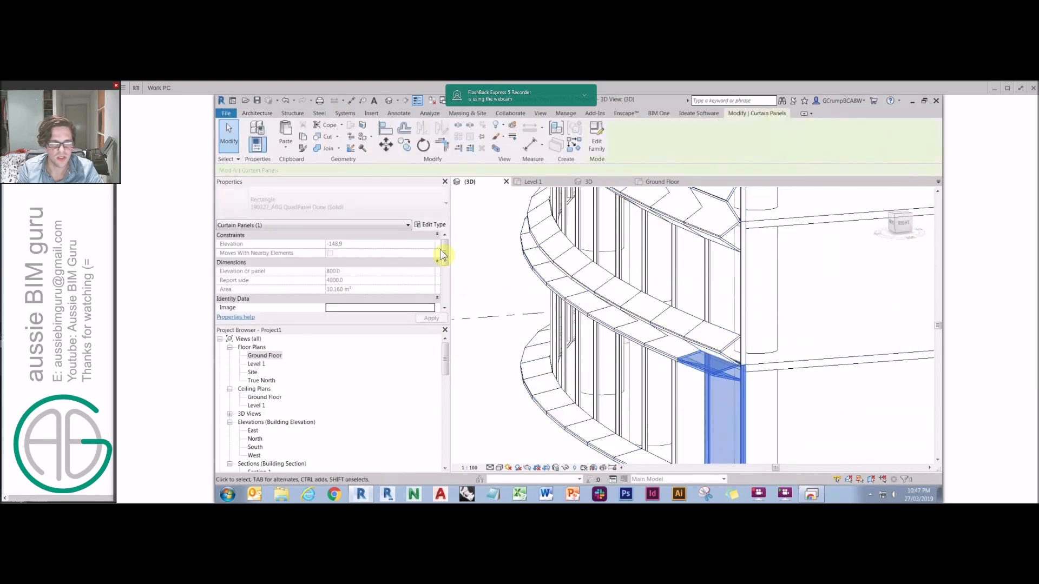
scroll(442, 281, "down", 5)
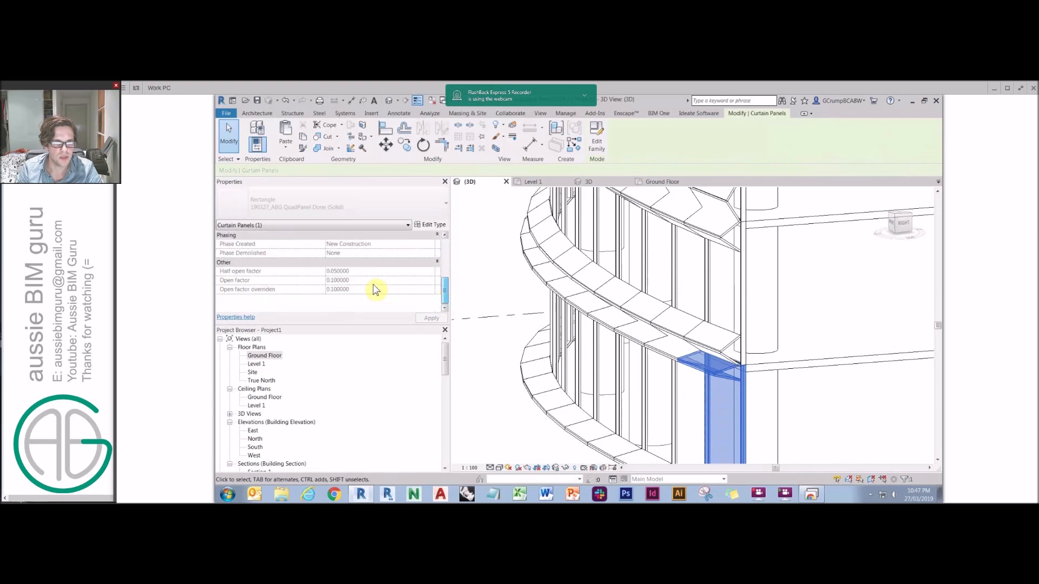
left_click(503, 284)
middle_click_drag(505, 283, 646, 340, "shift")
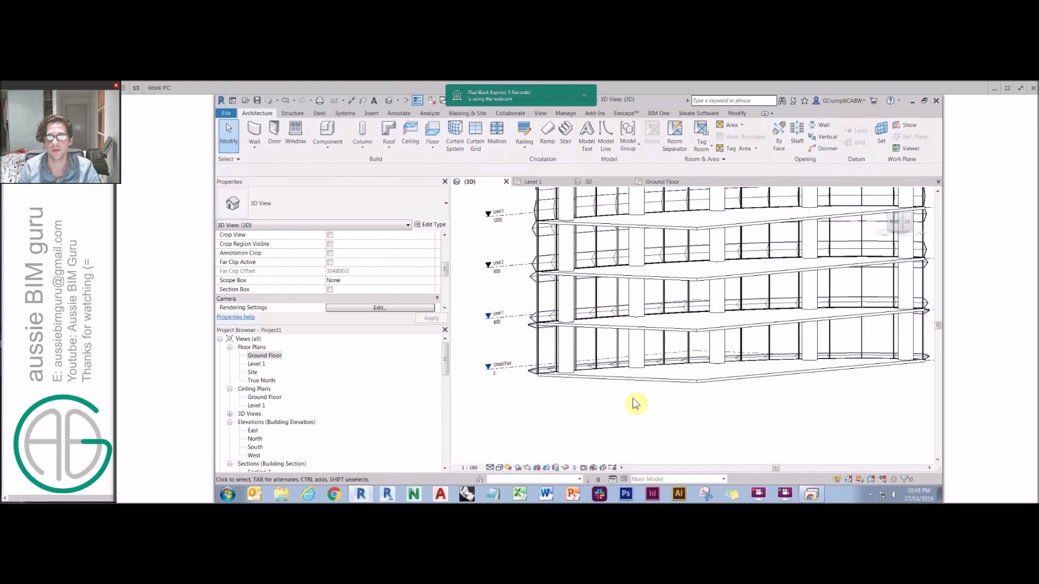
scroll(636, 404, "down", 1)
middle_click_drag(714, 410, 688, 343, "shift")
scroll(758, 414, "down", 1)
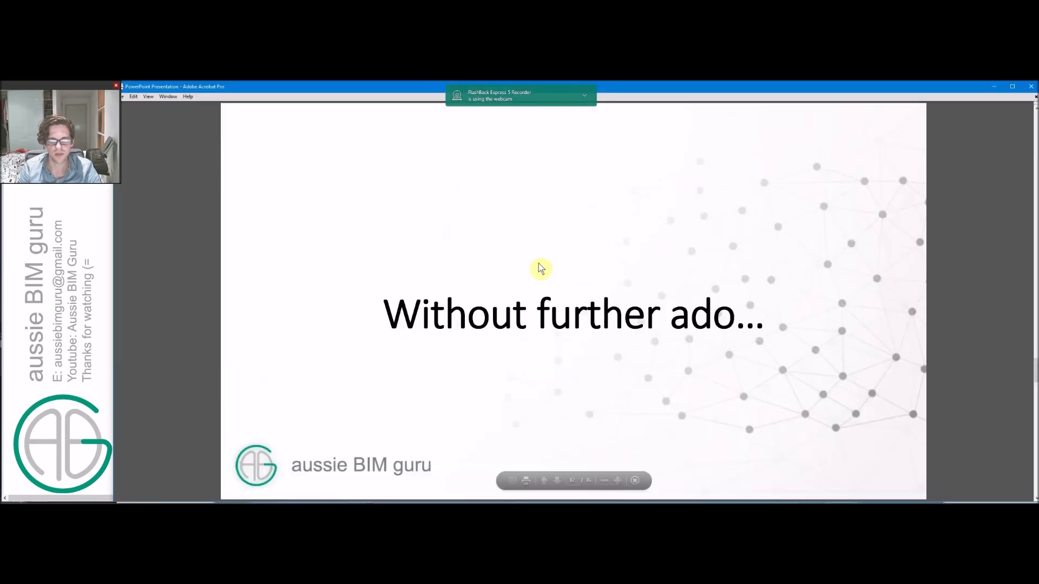
left_click(538, 261)
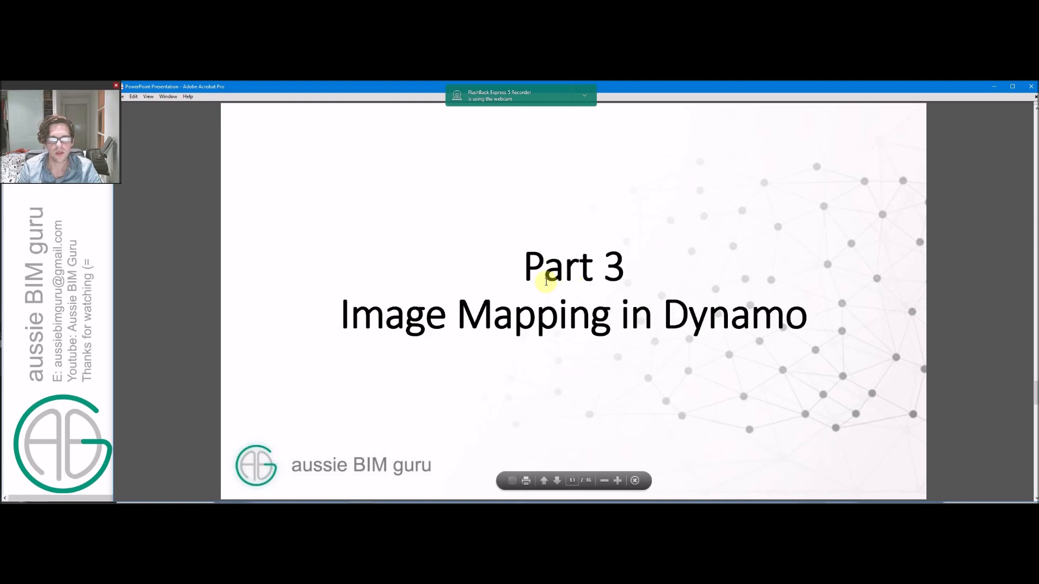